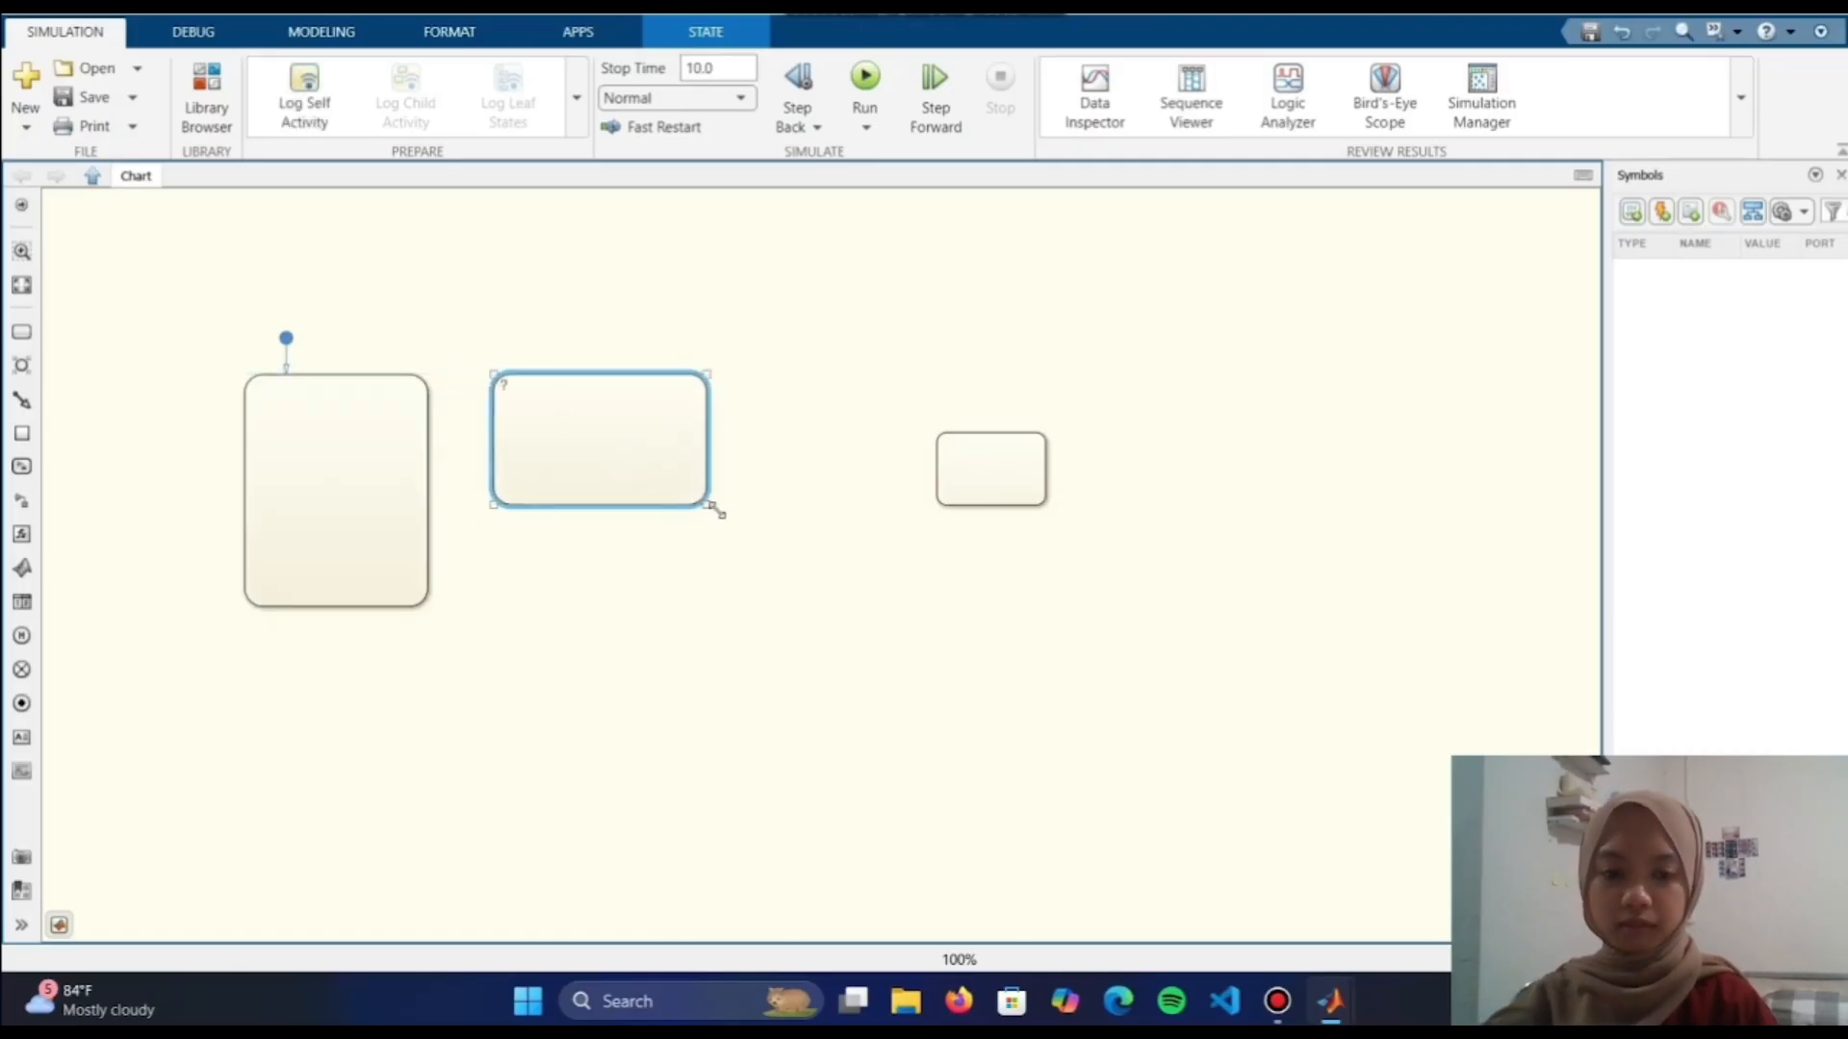
left_click_drag(716, 514, 702, 608)
left_click_drag(540, 524, 697, 520)
left_click(738, 484)
key("ctrl+v")
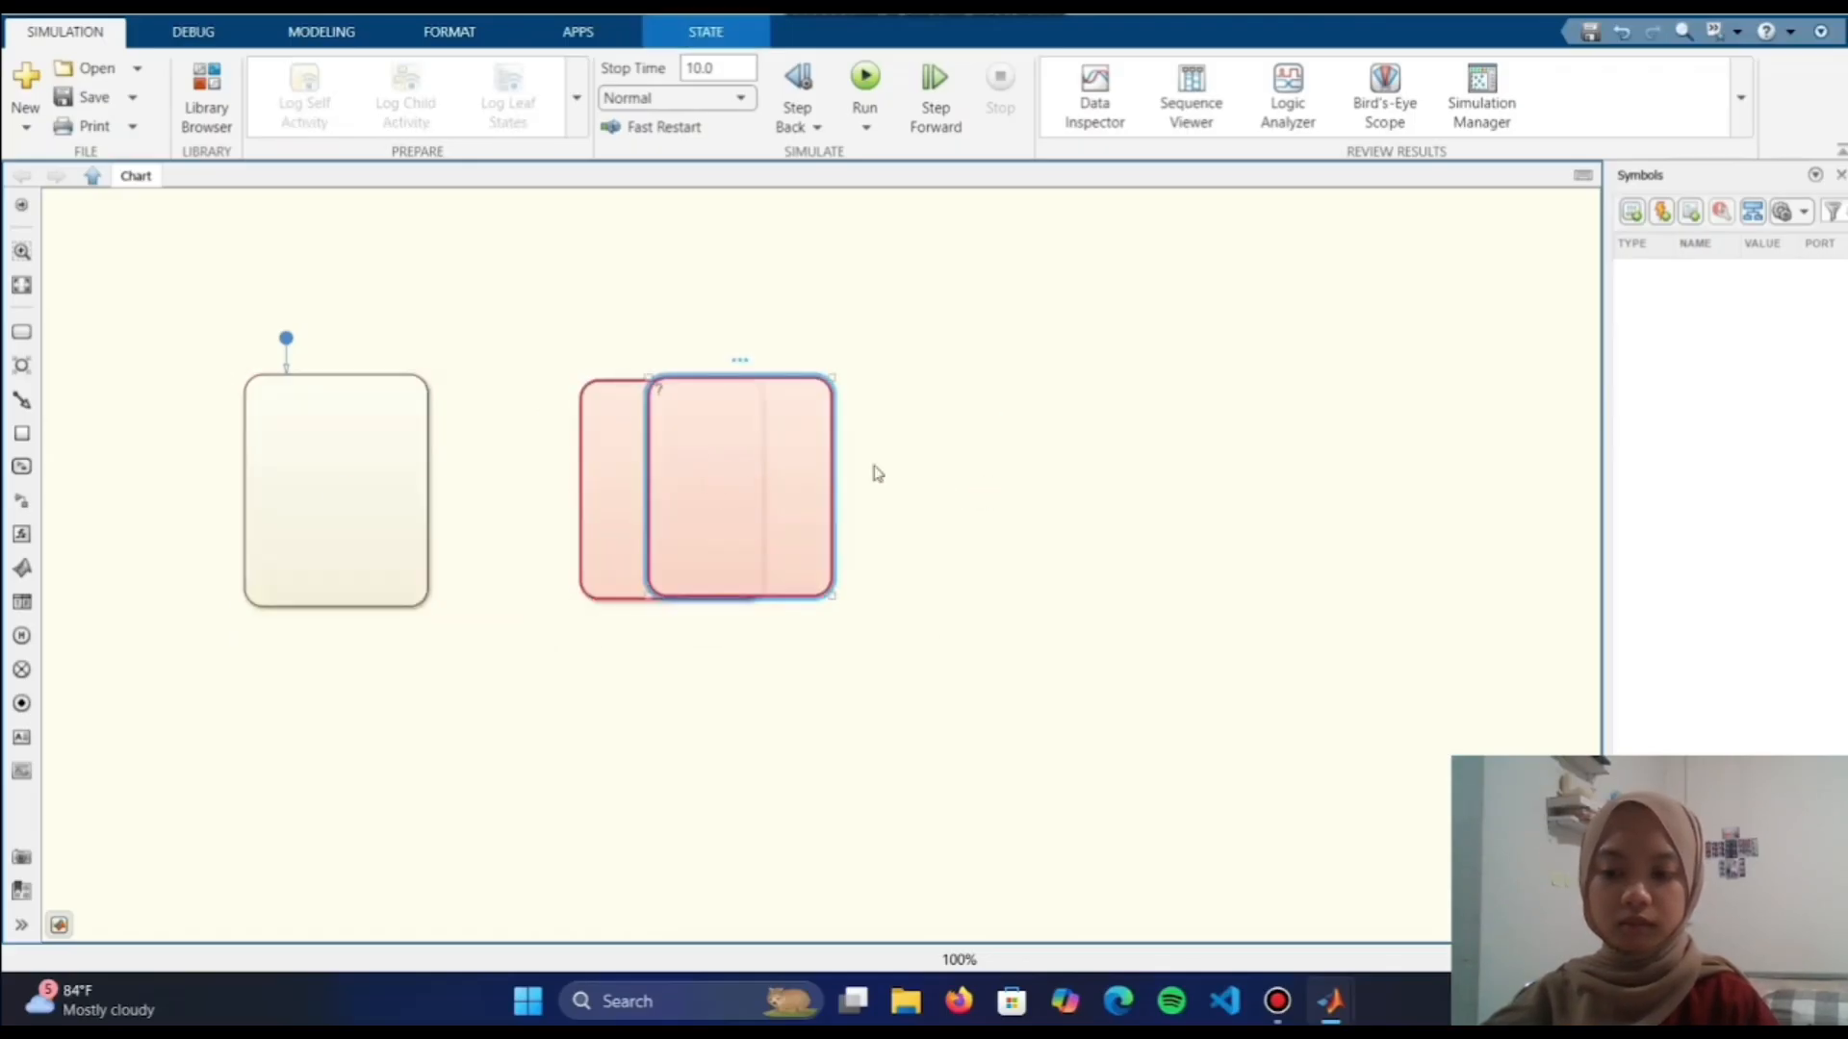
left_click_drag(732, 594, 950, 604)
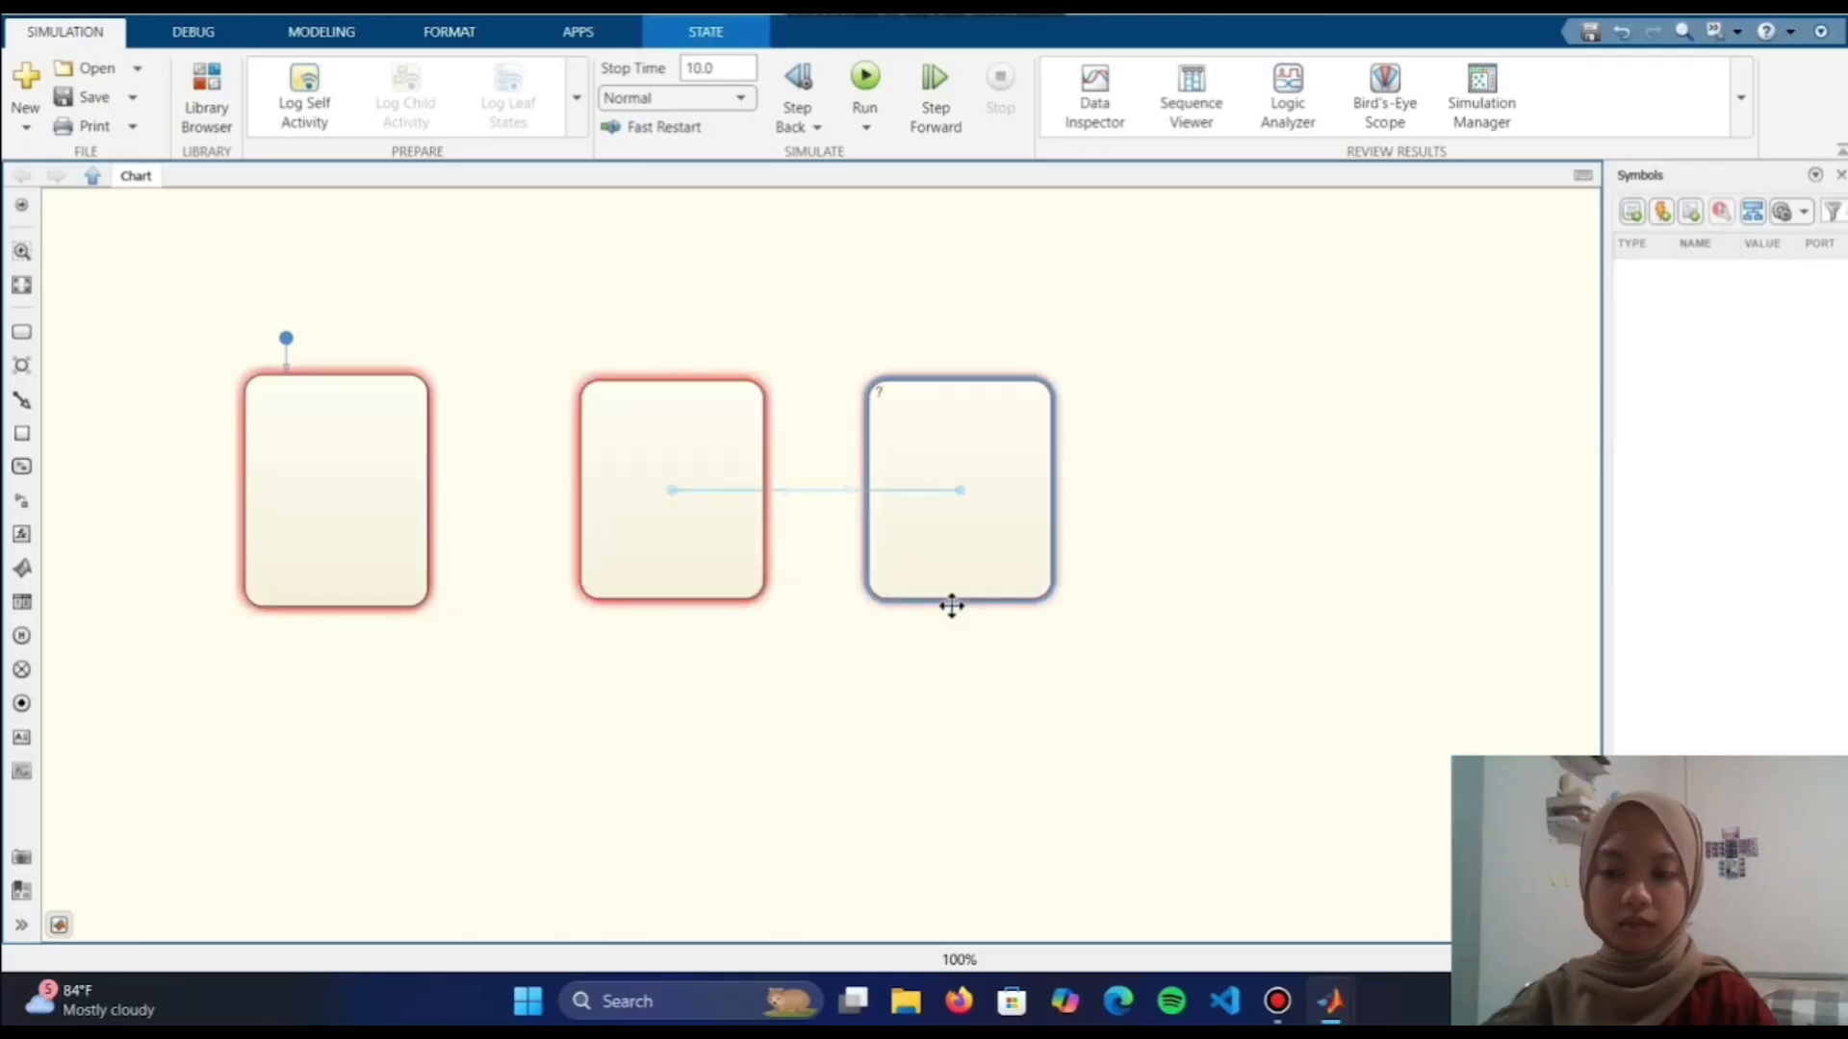
left_click(947, 673)
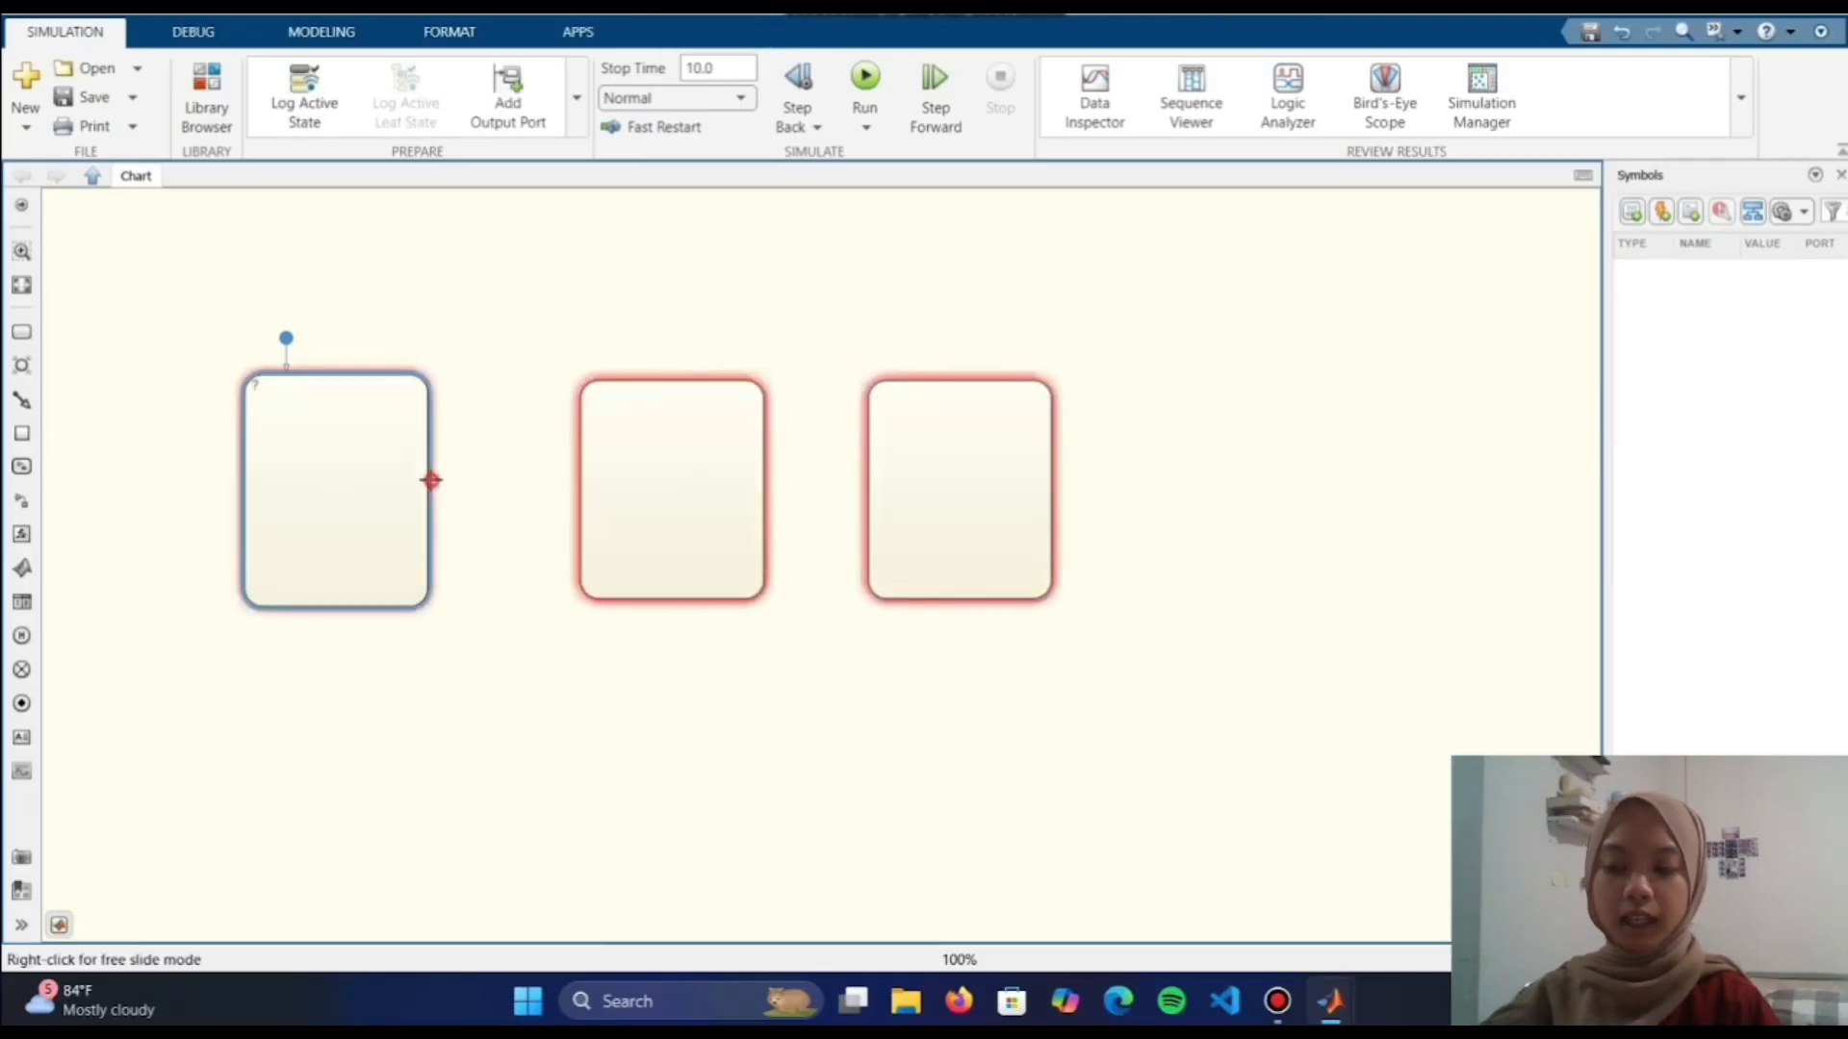
left_click_drag(431, 478, 574, 478)
Delete all three existing states and the leftover transitions from the chart
left_click(927, 464)
key("Delete")
left_click(654, 467)
key("Delete")
left_click(321, 462)
key("Delete")
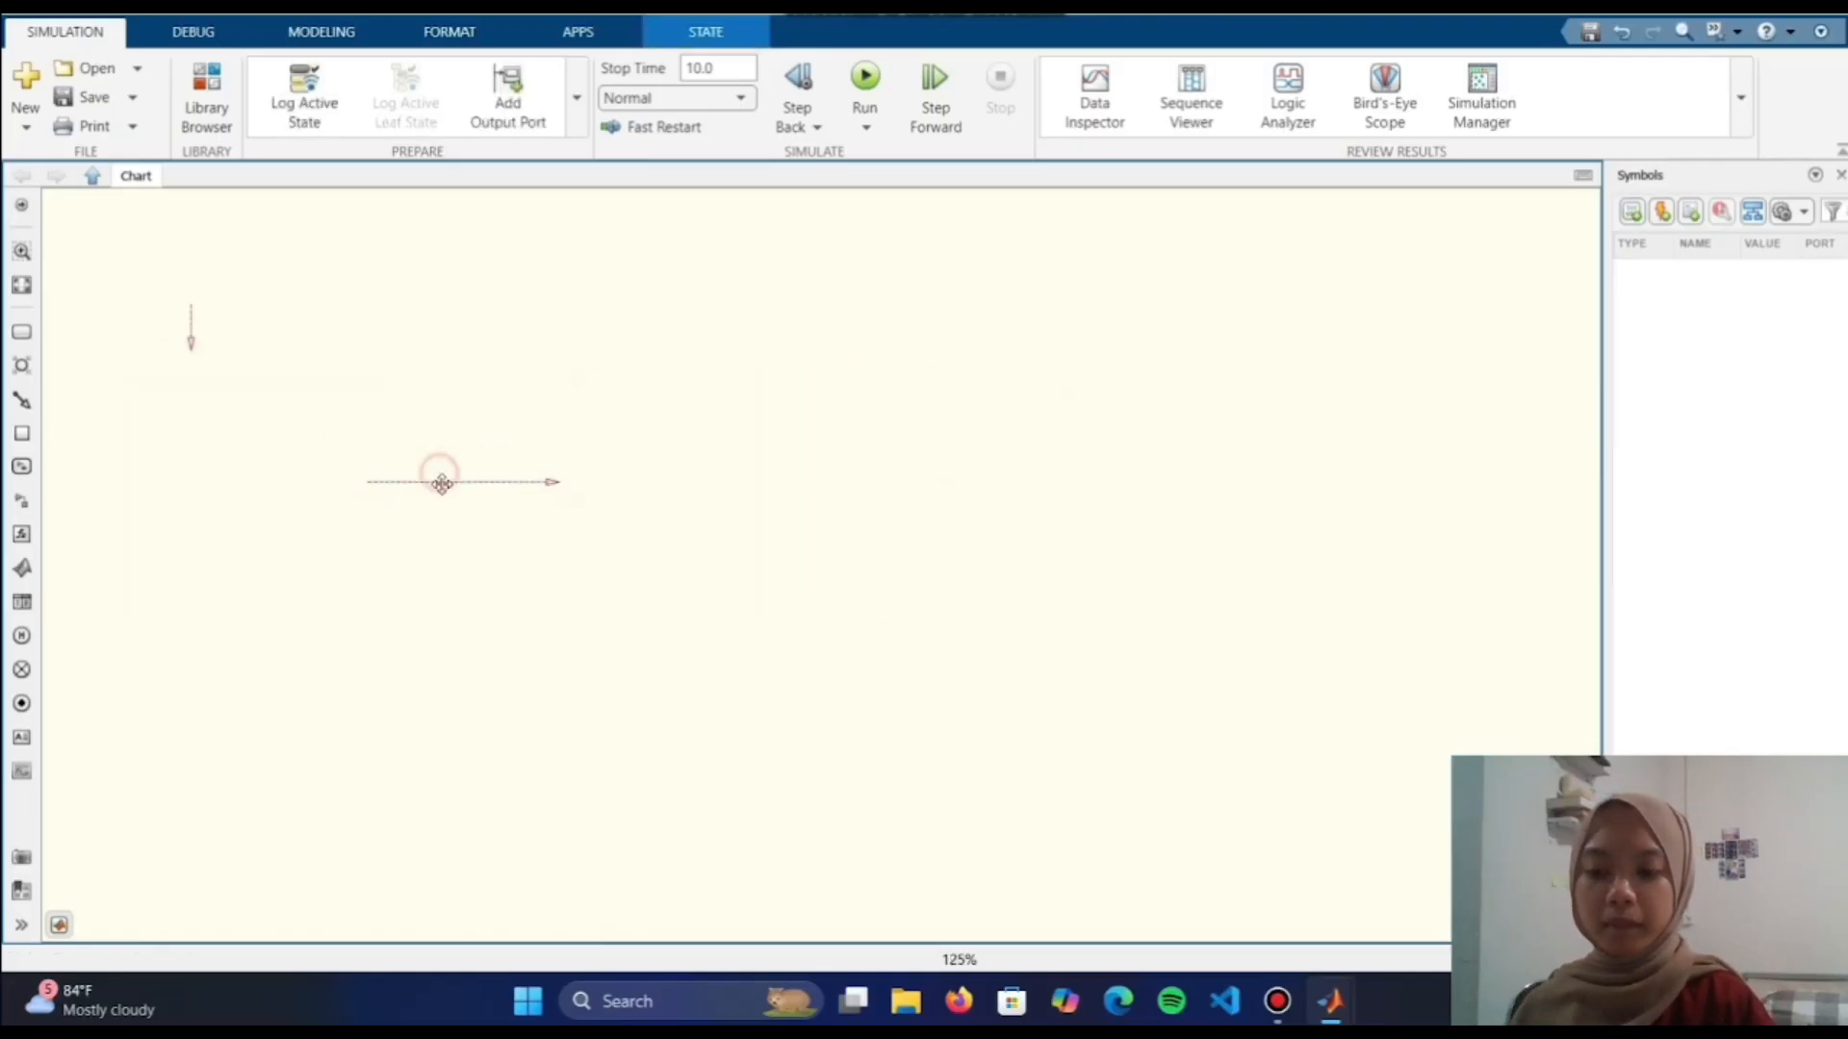
left_click(442, 481)
key("Delete")
left_click(188, 326)
key("Delete")
Place a tall state with a default transition and paste two copies of it in a row to its right
left_click_drag(421, 478, 376, 465)
left_click_drag(389, 463, 491, 655)
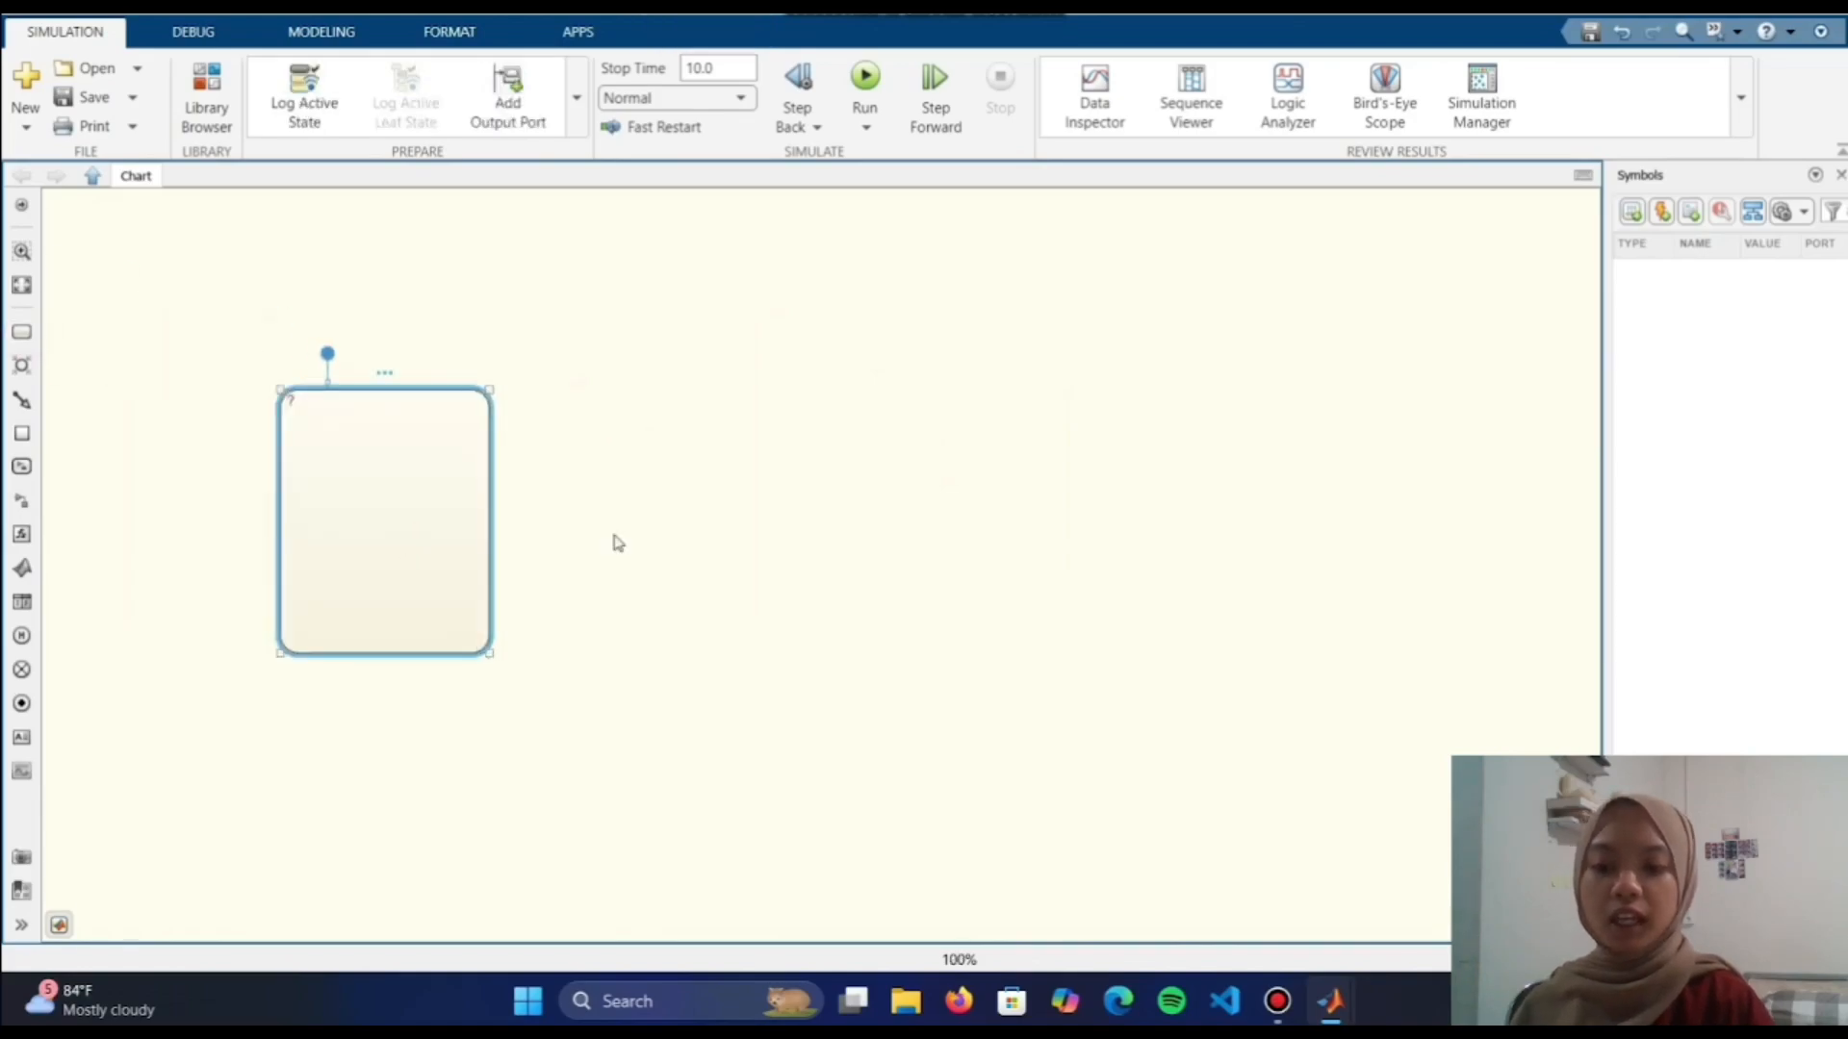
key("ctrl+c")
key("ctrl+v")
left_click_drag(660, 529, 1124, 529)
key("ctrl+v")
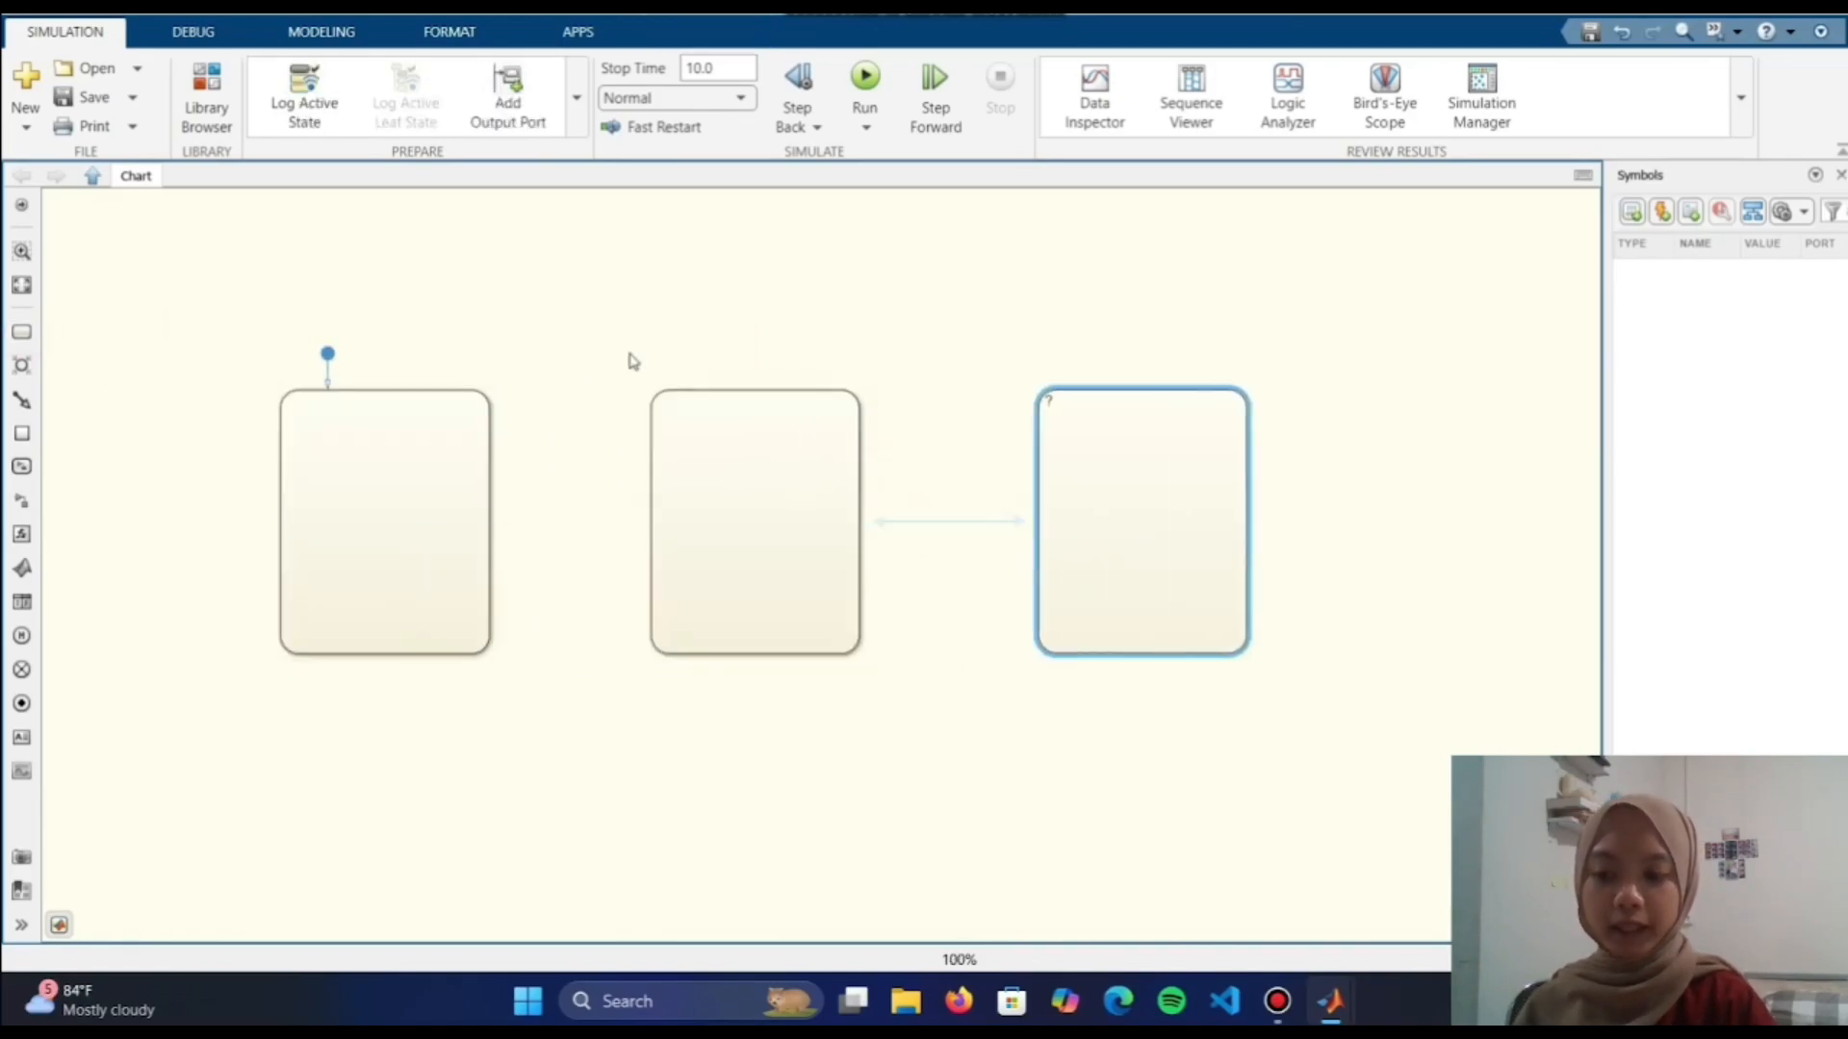
left_click(628, 351)
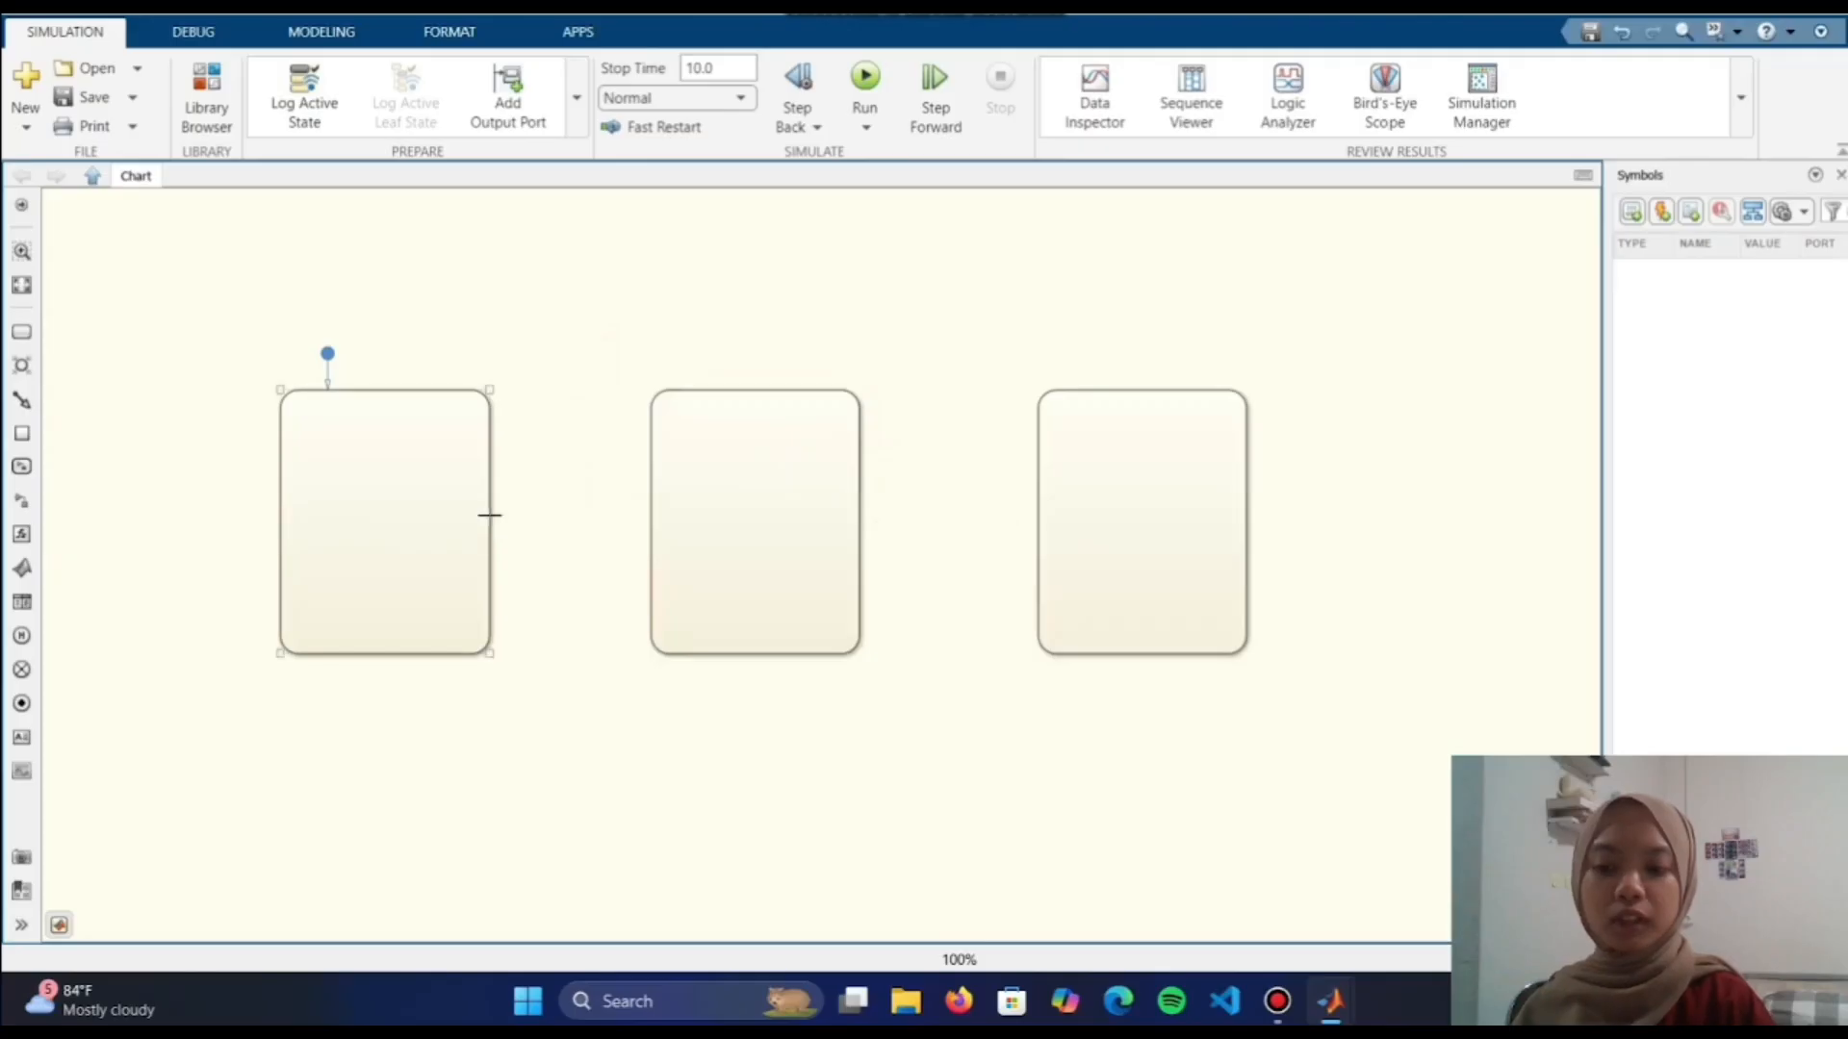
Connect the states in a loop with transitions from the first to the second, second to third, and third back to first
left_click_drag(490, 513, 658, 506)
left_click(427, 507)
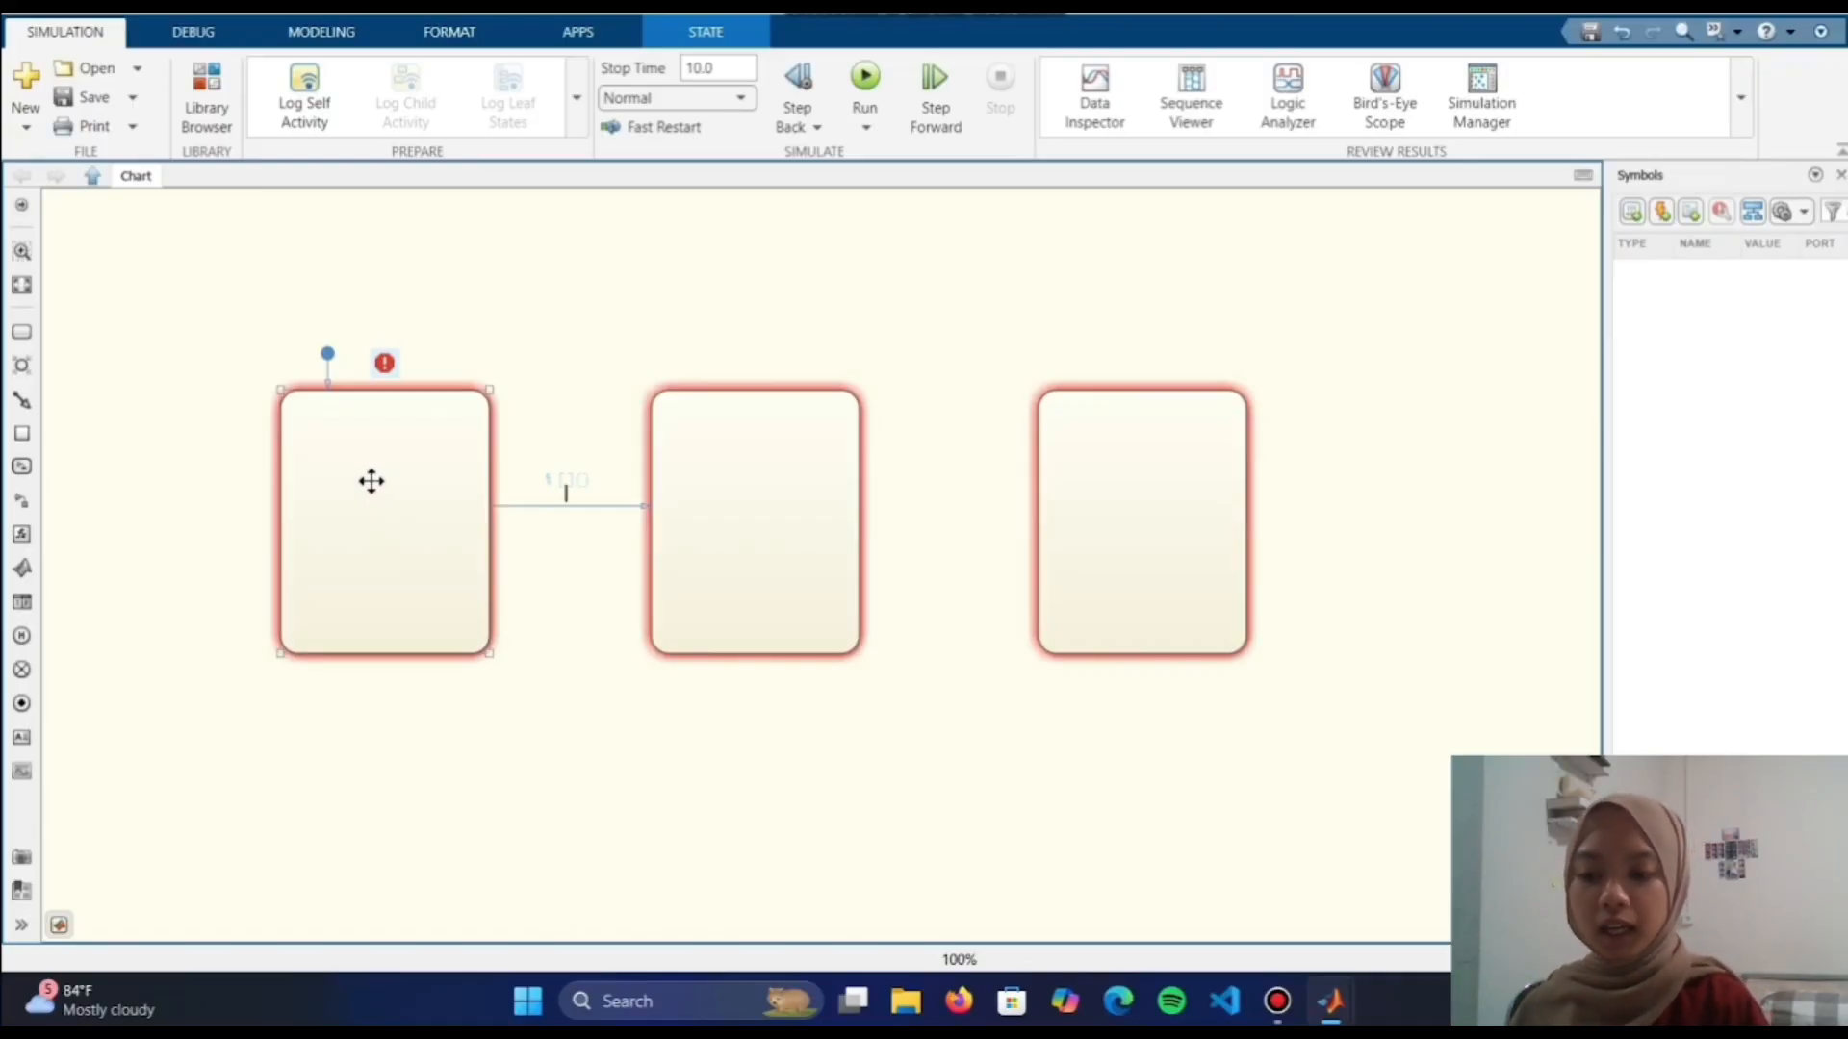
left_click(661, 475)
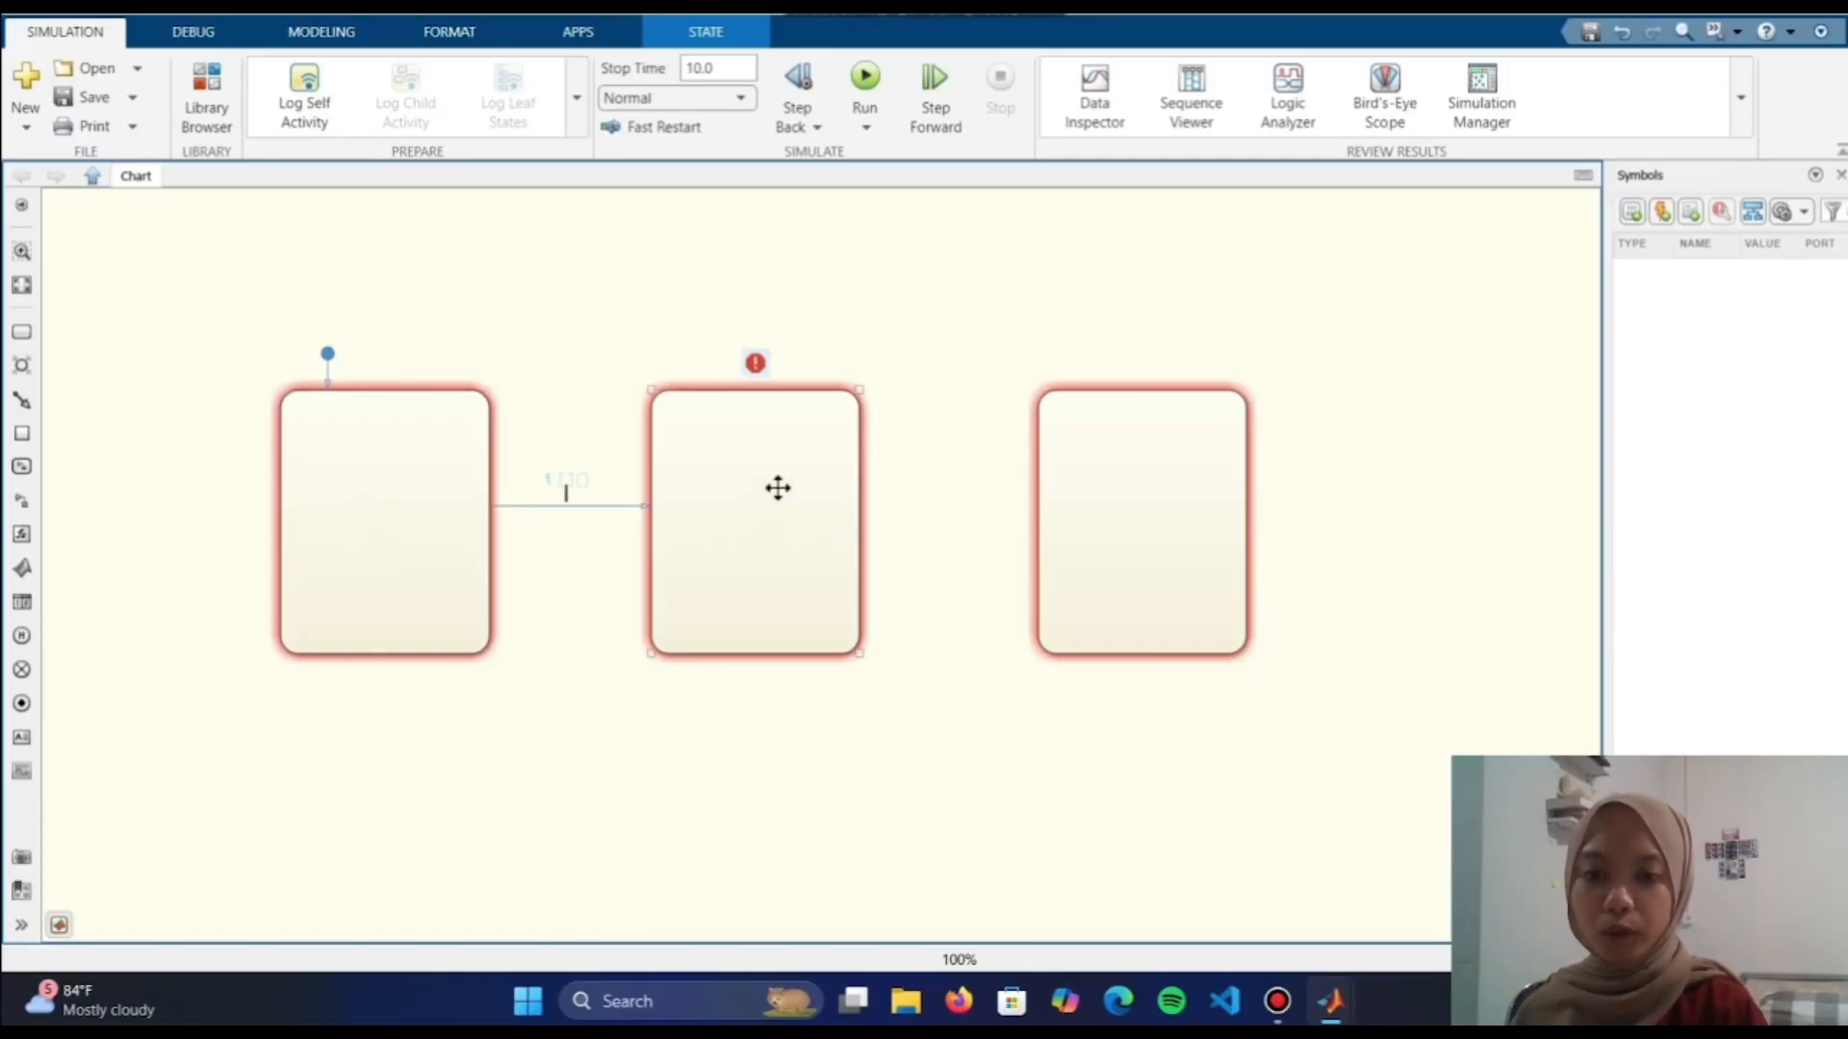
left_click(1072, 516)
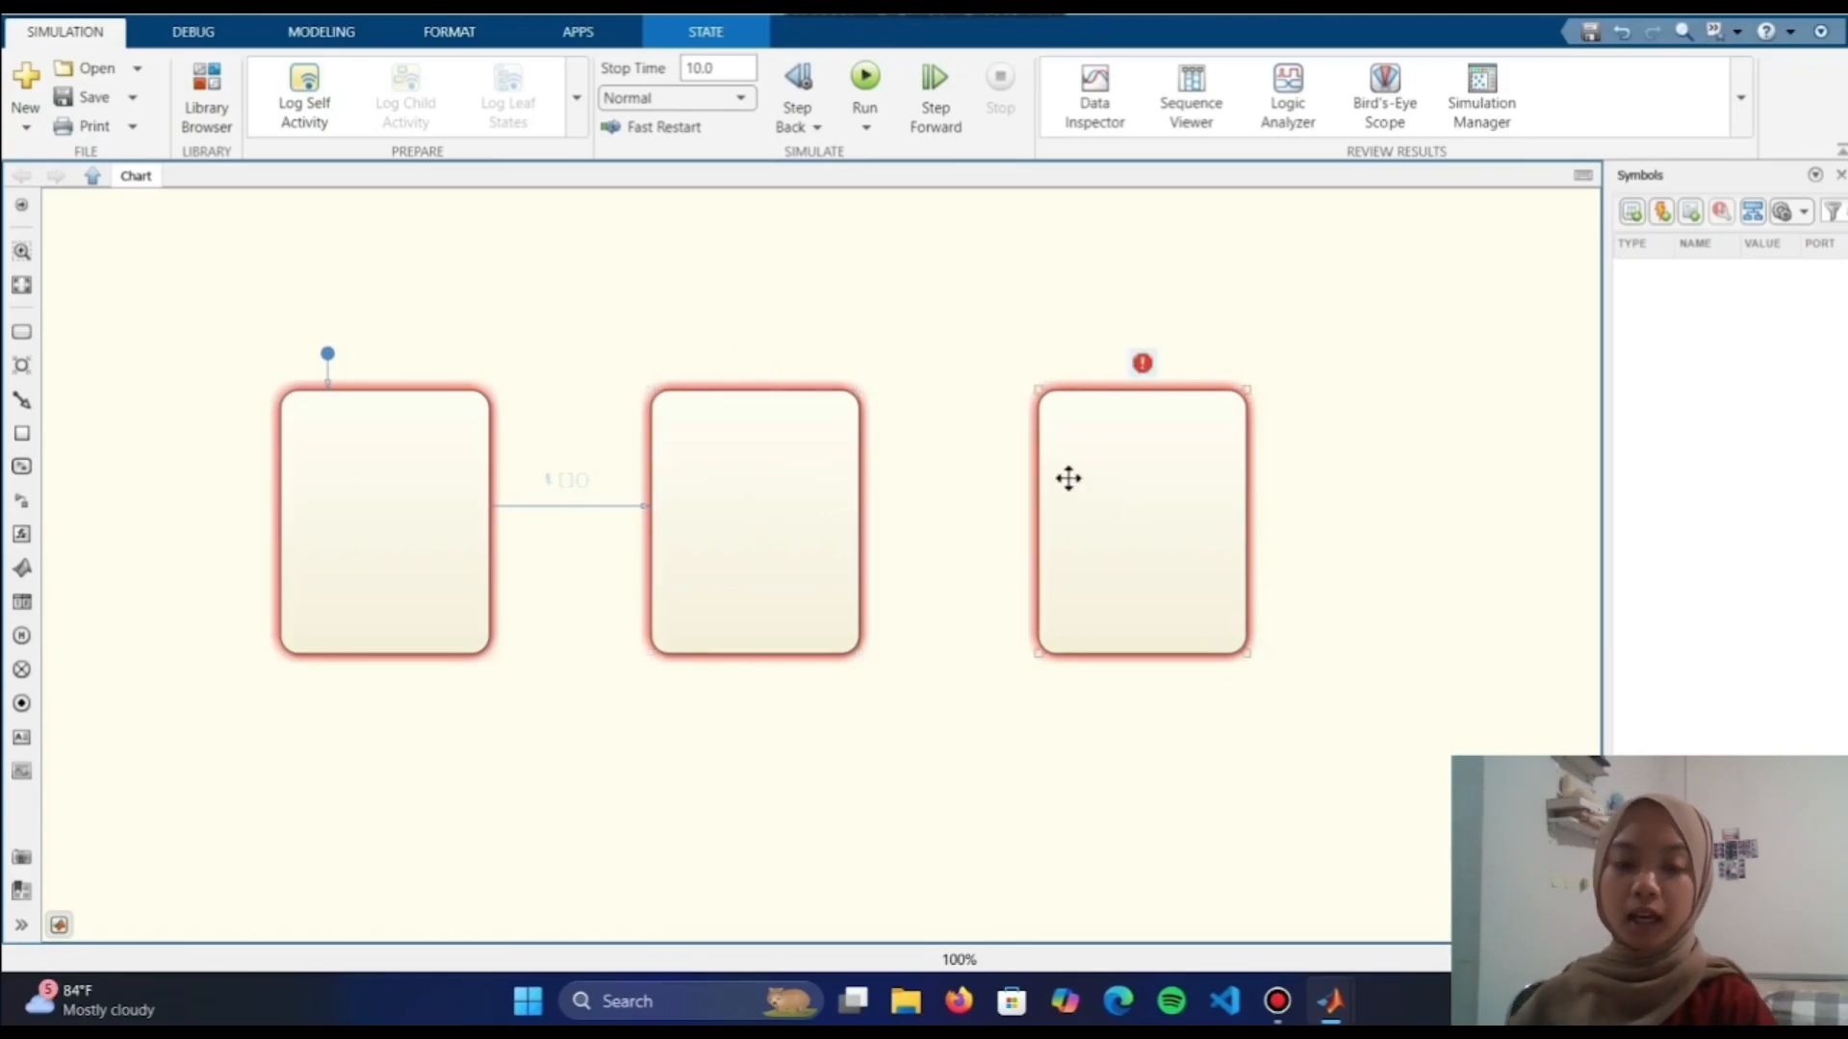
left_click(857, 528)
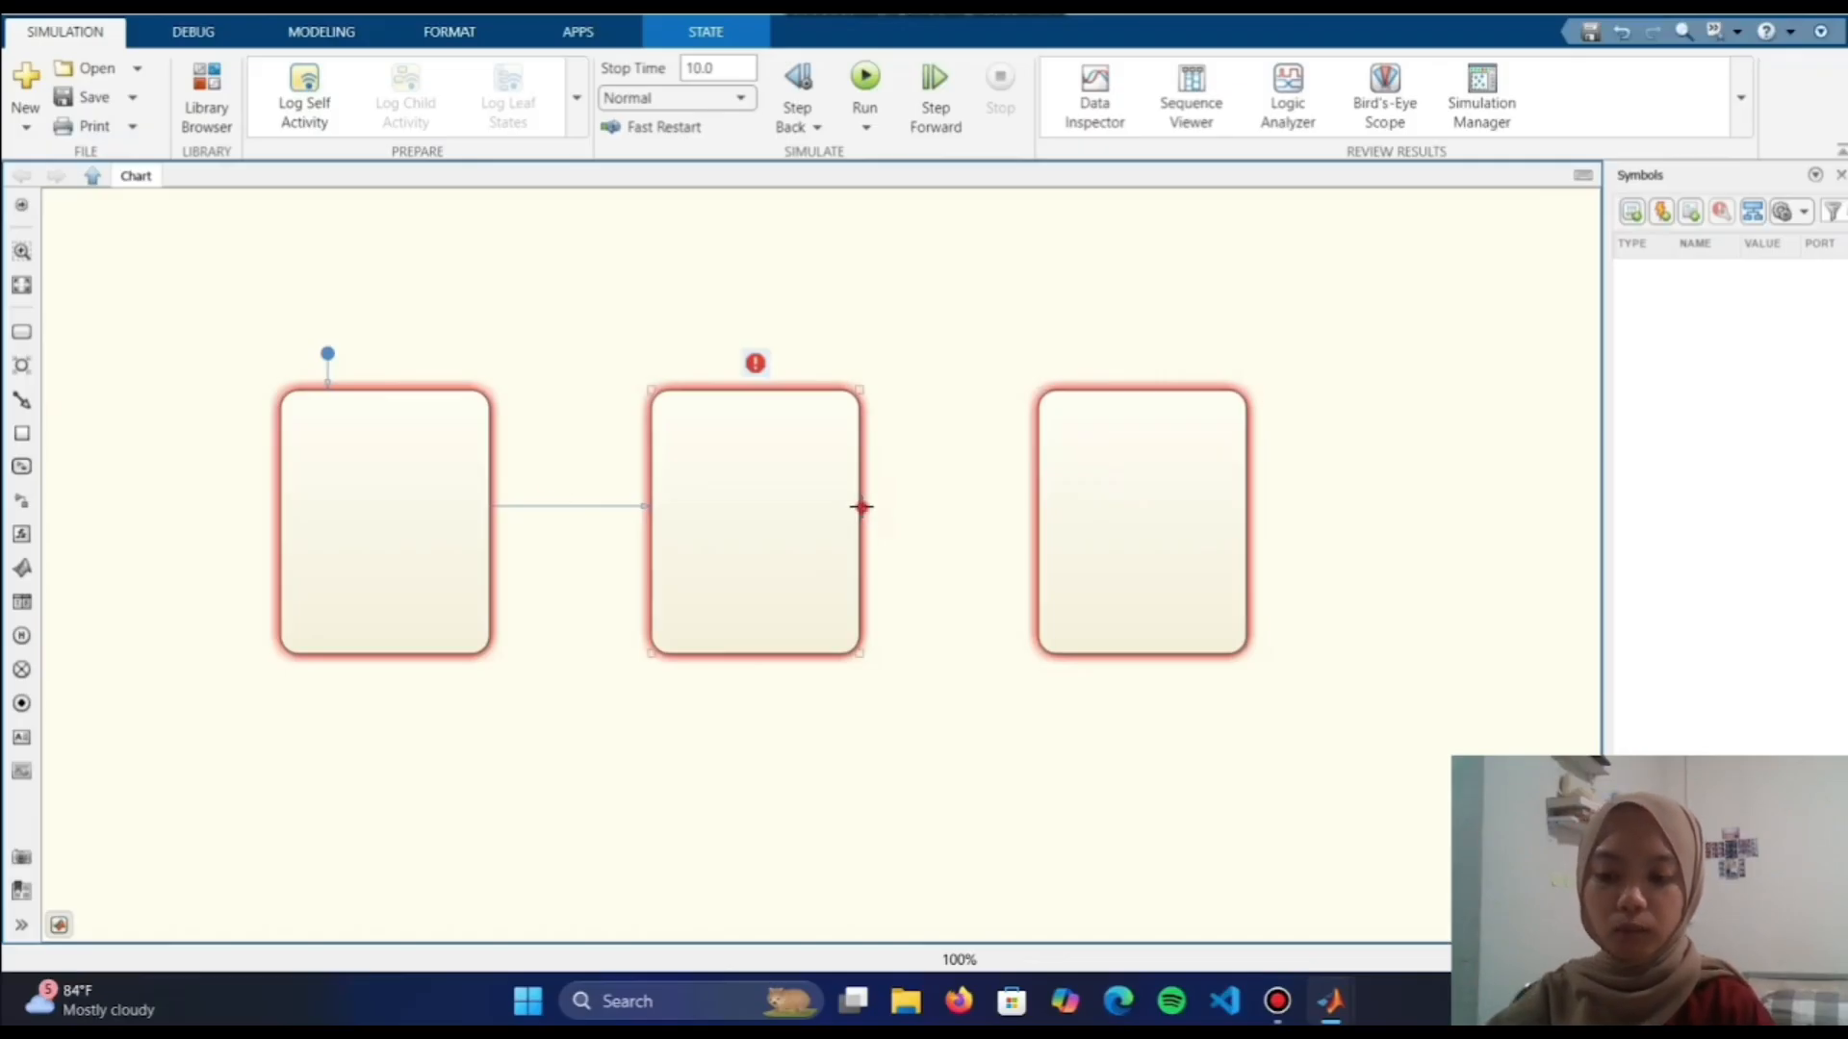
left_click_drag(861, 507, 1037, 500)
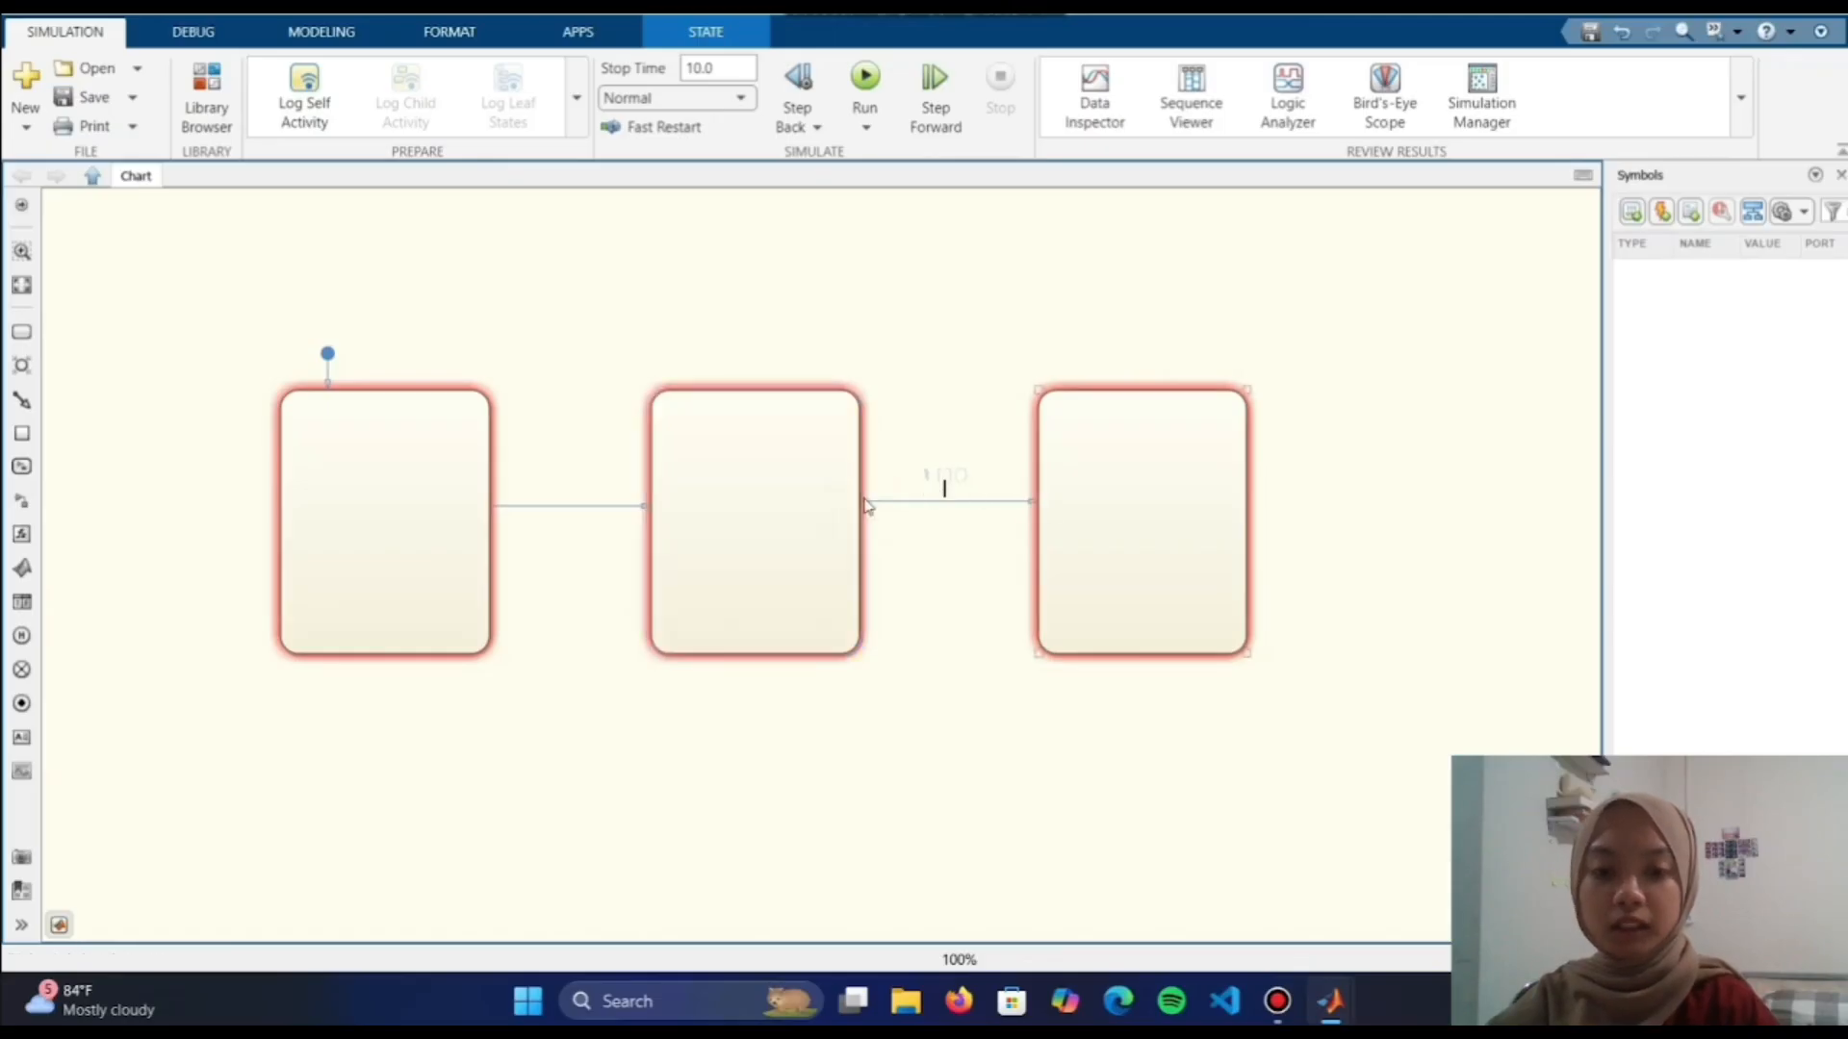
left_click(477, 497)
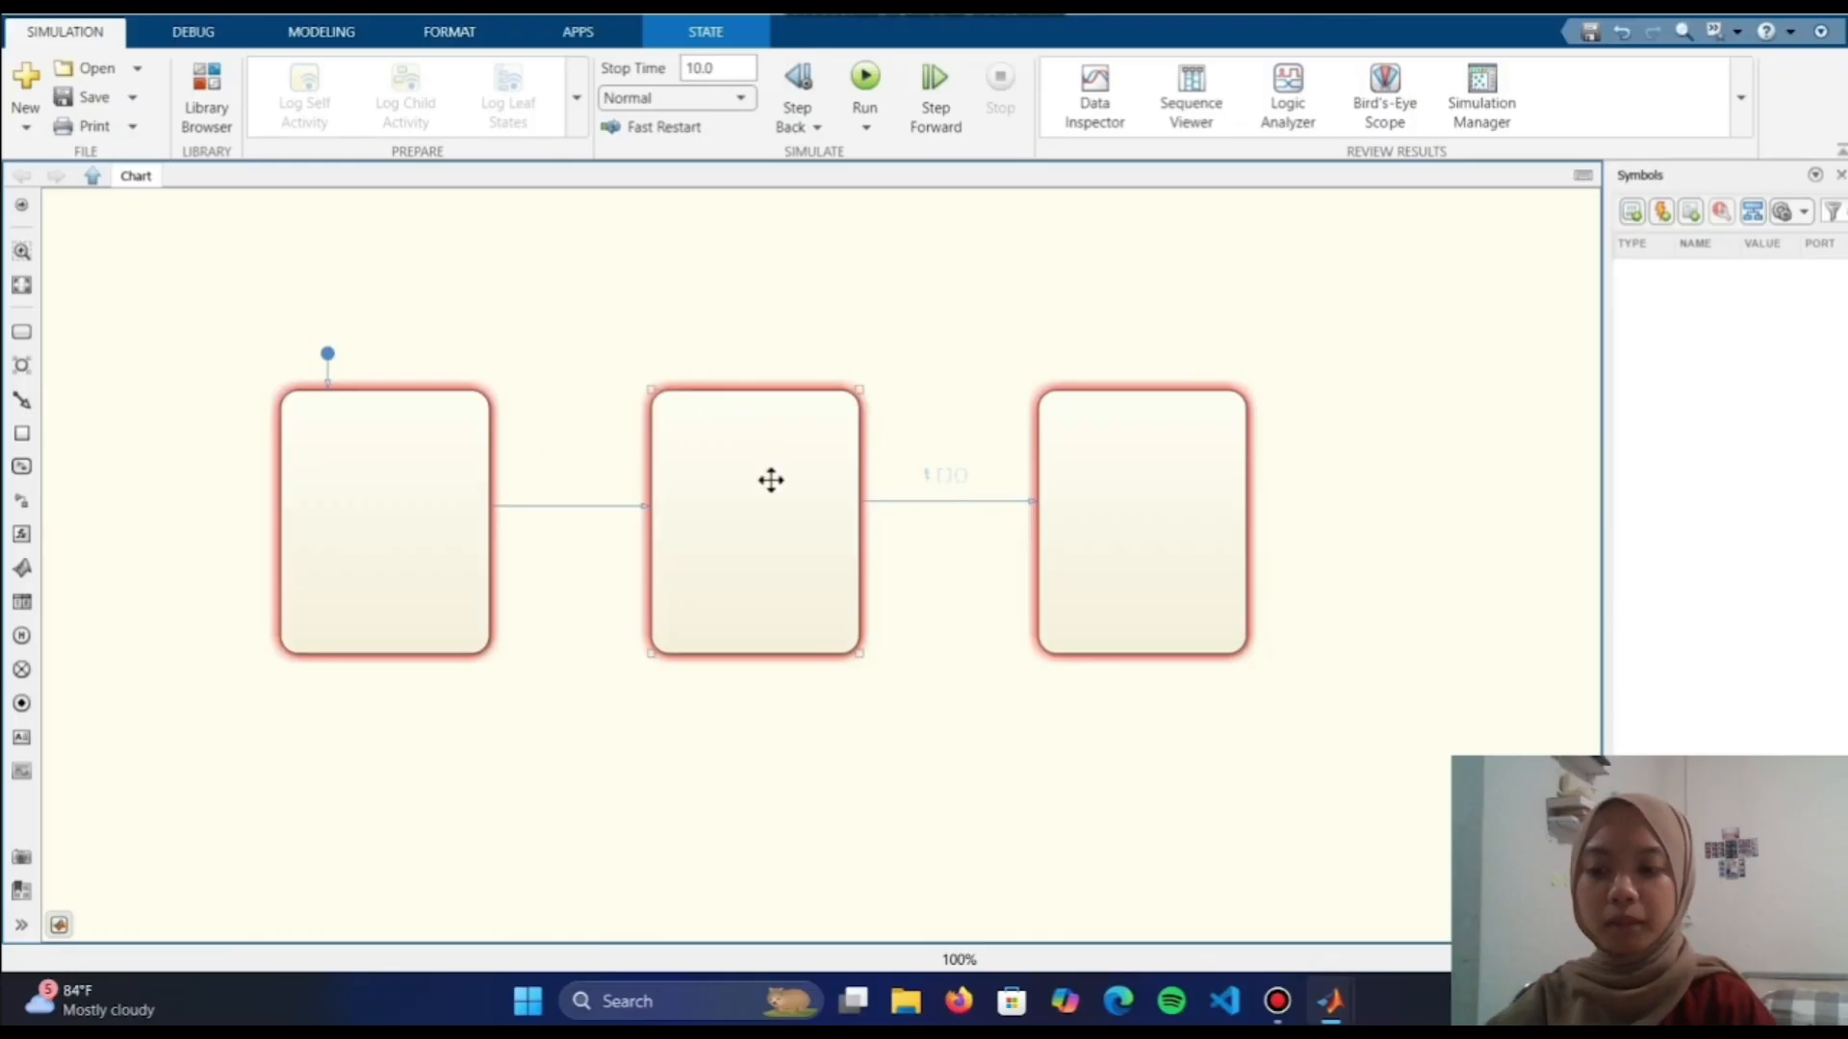
left_click_drag(1142, 655, 384, 657)
left_click(578, 651)
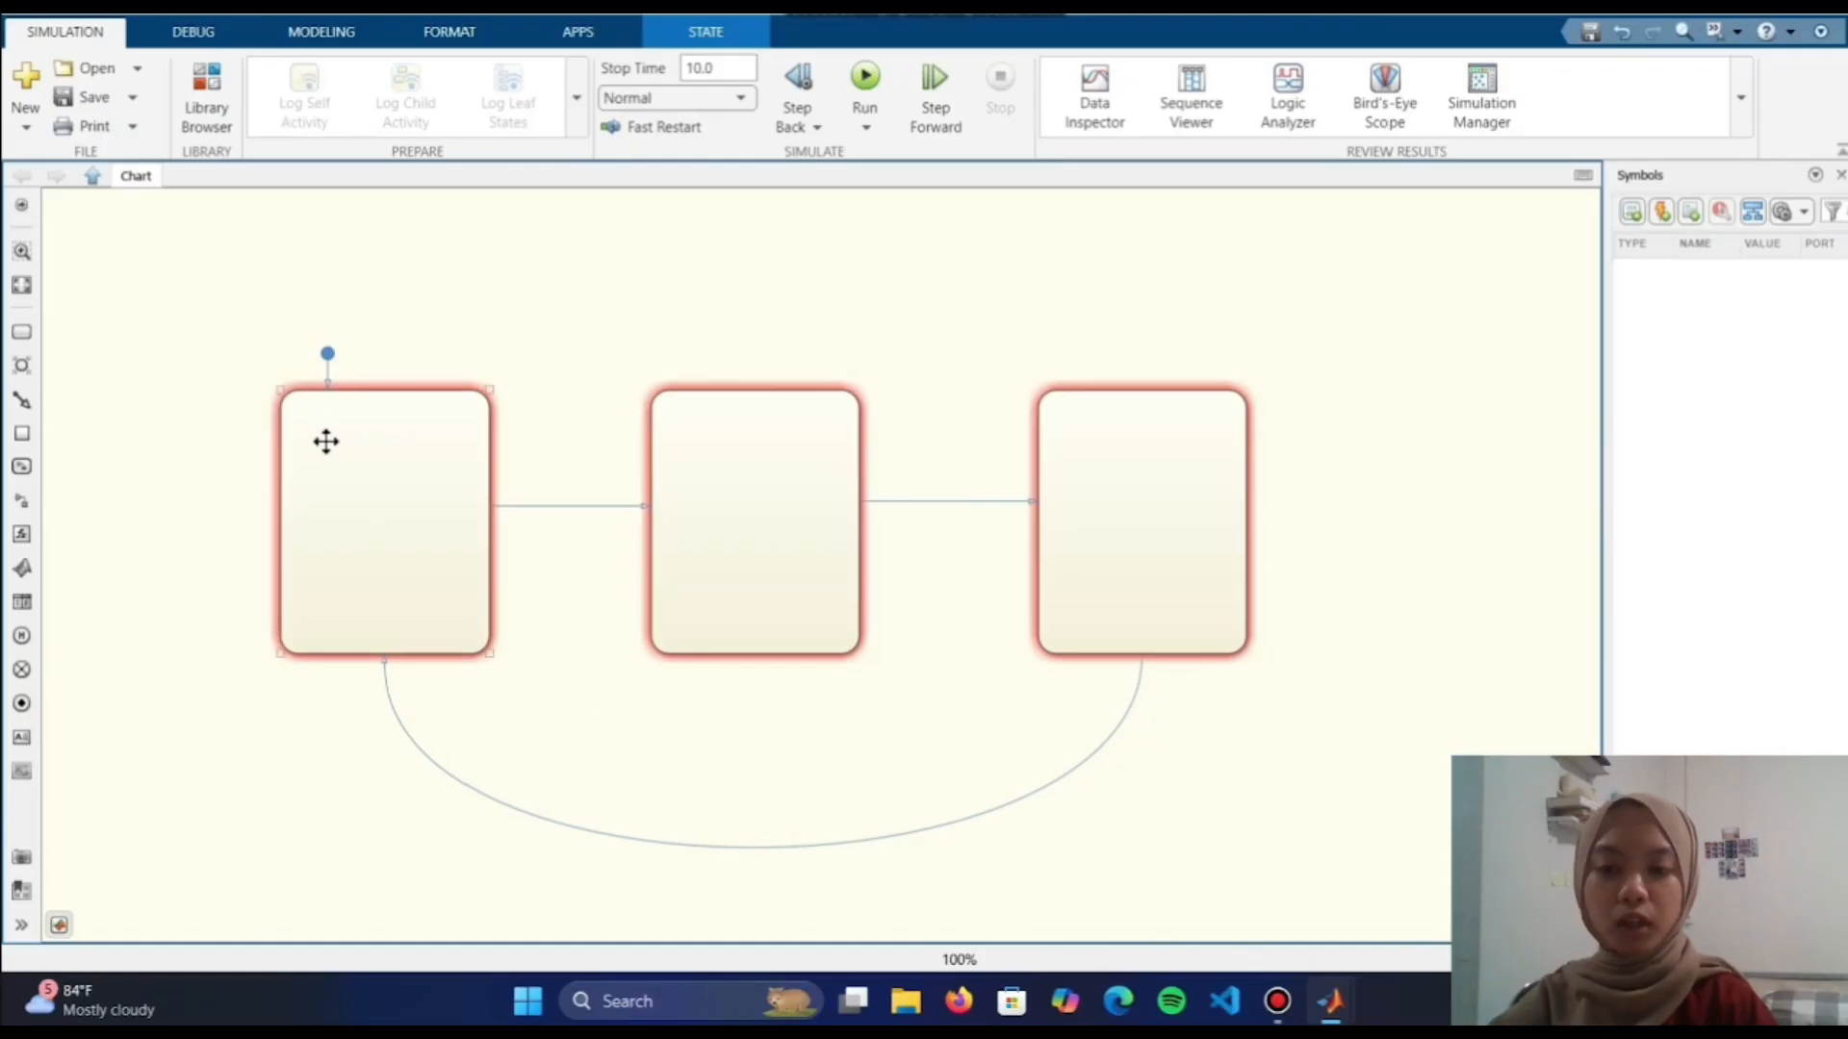
Name the first state berhenti and give it the entry actions merah = 0; kuning = 0; hijau = 0;
left_click(332, 424)
left_click(296, 404)
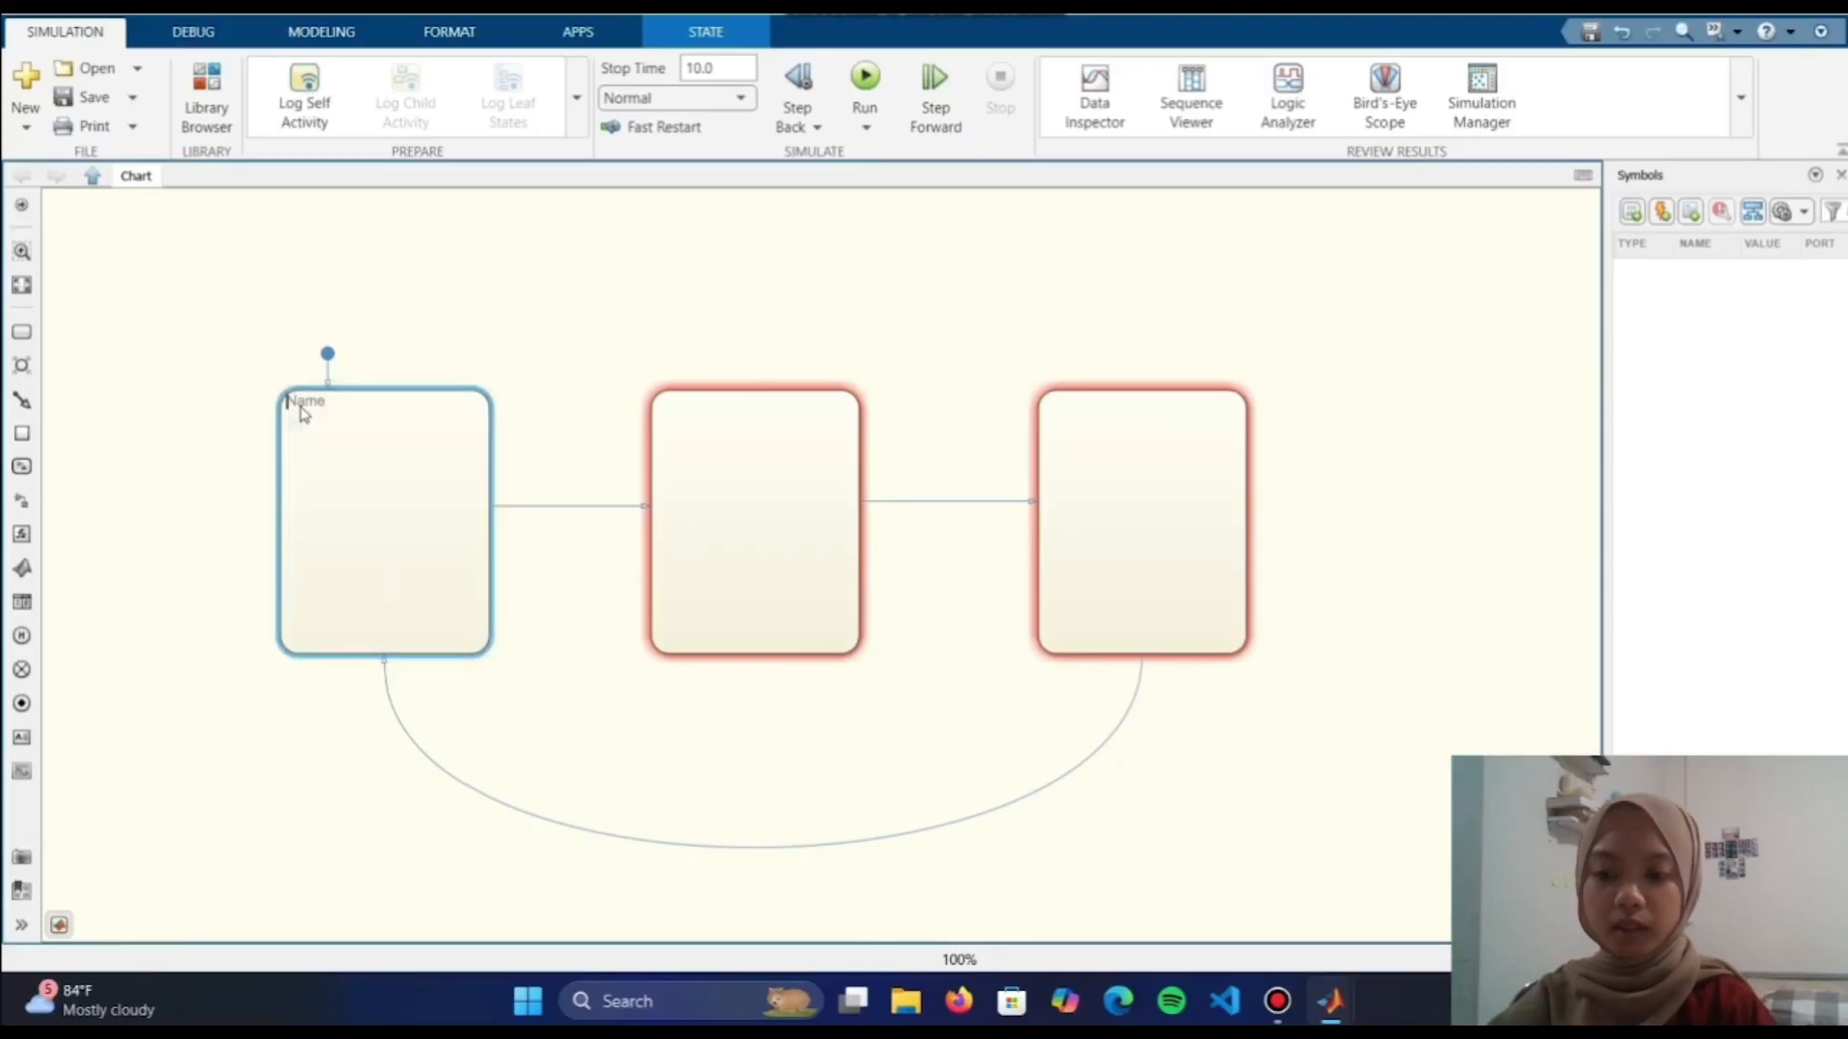
type("sto")
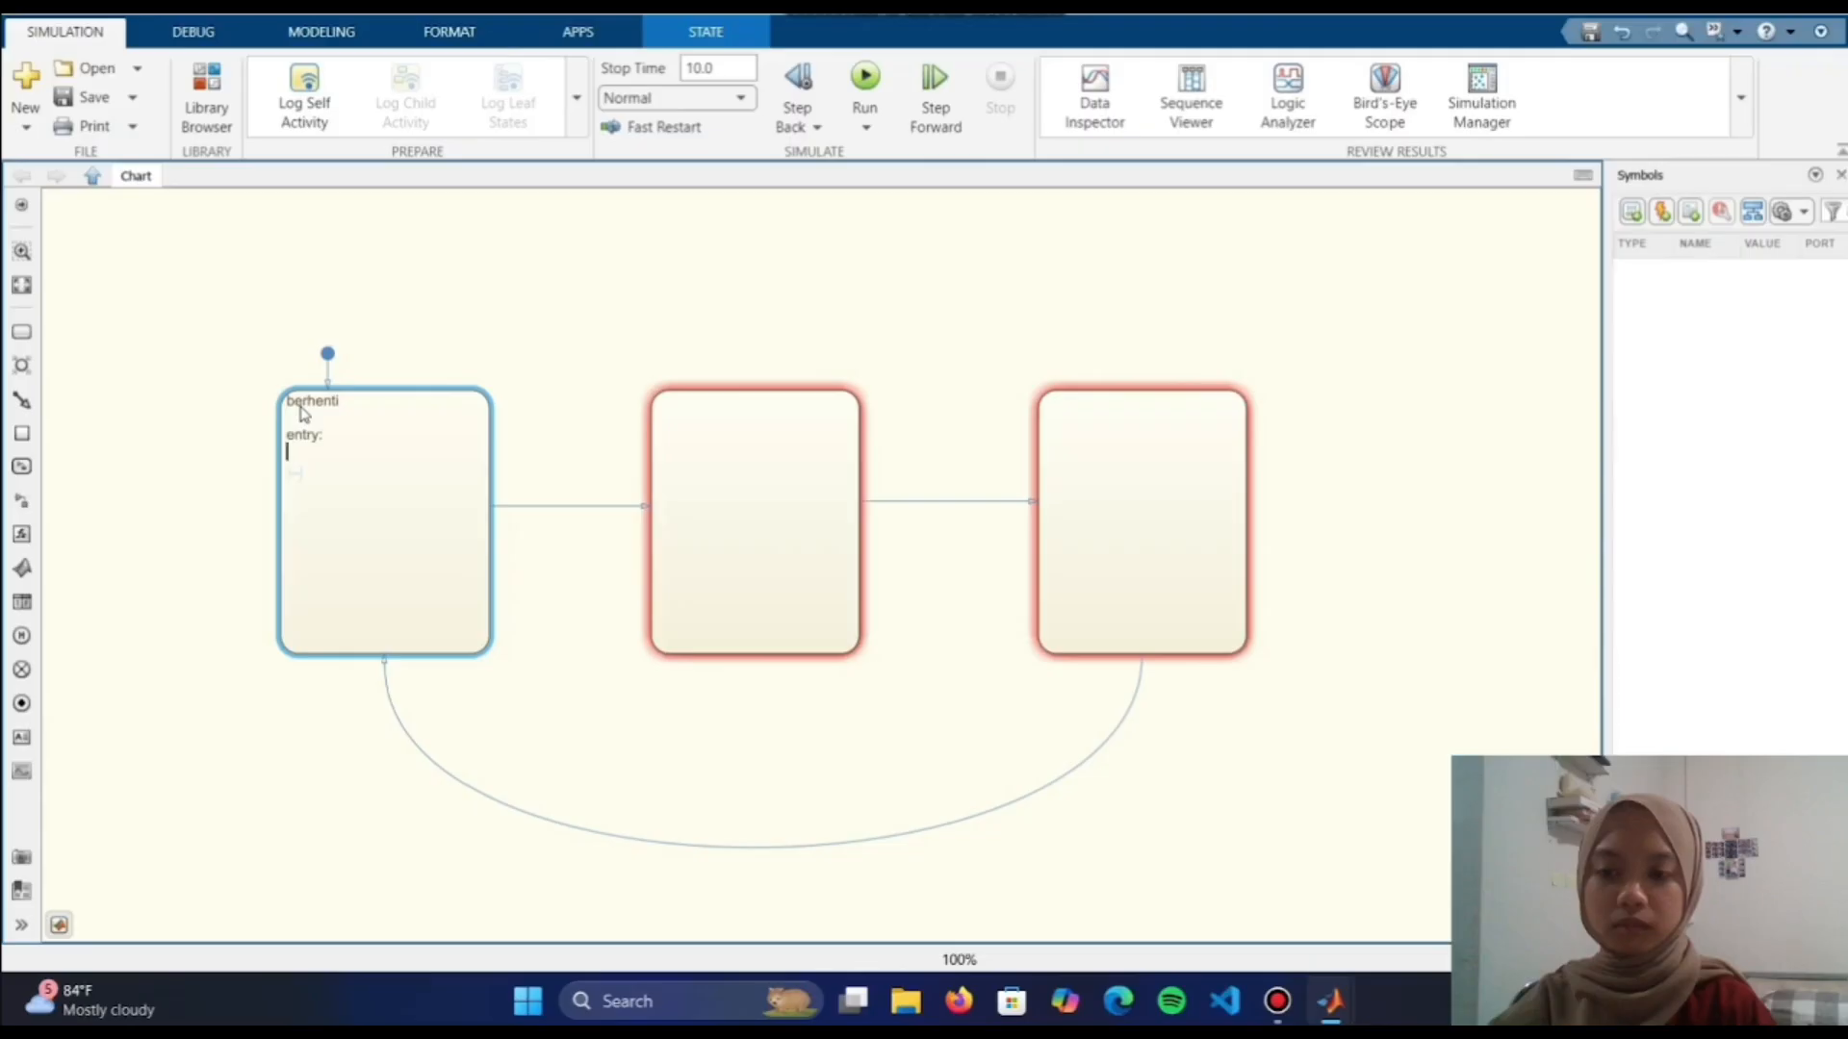
type("merah = 0;")
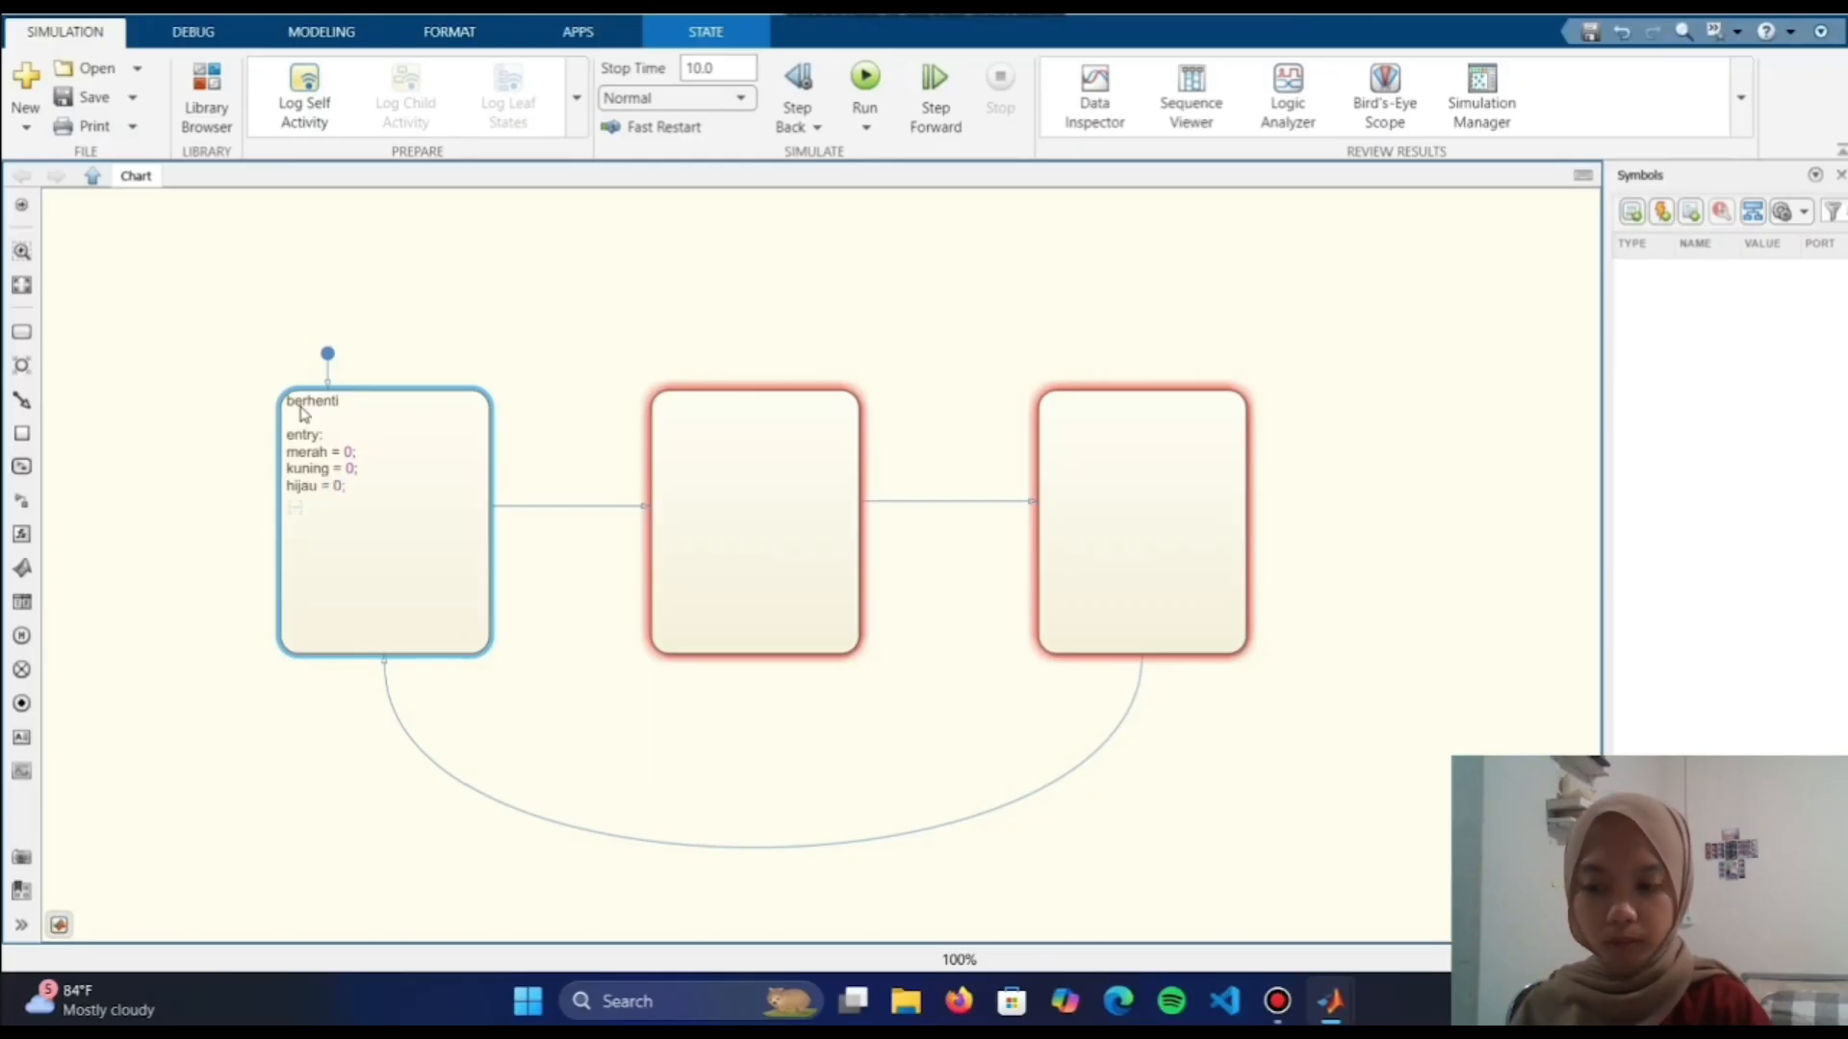
left_click(796, 494)
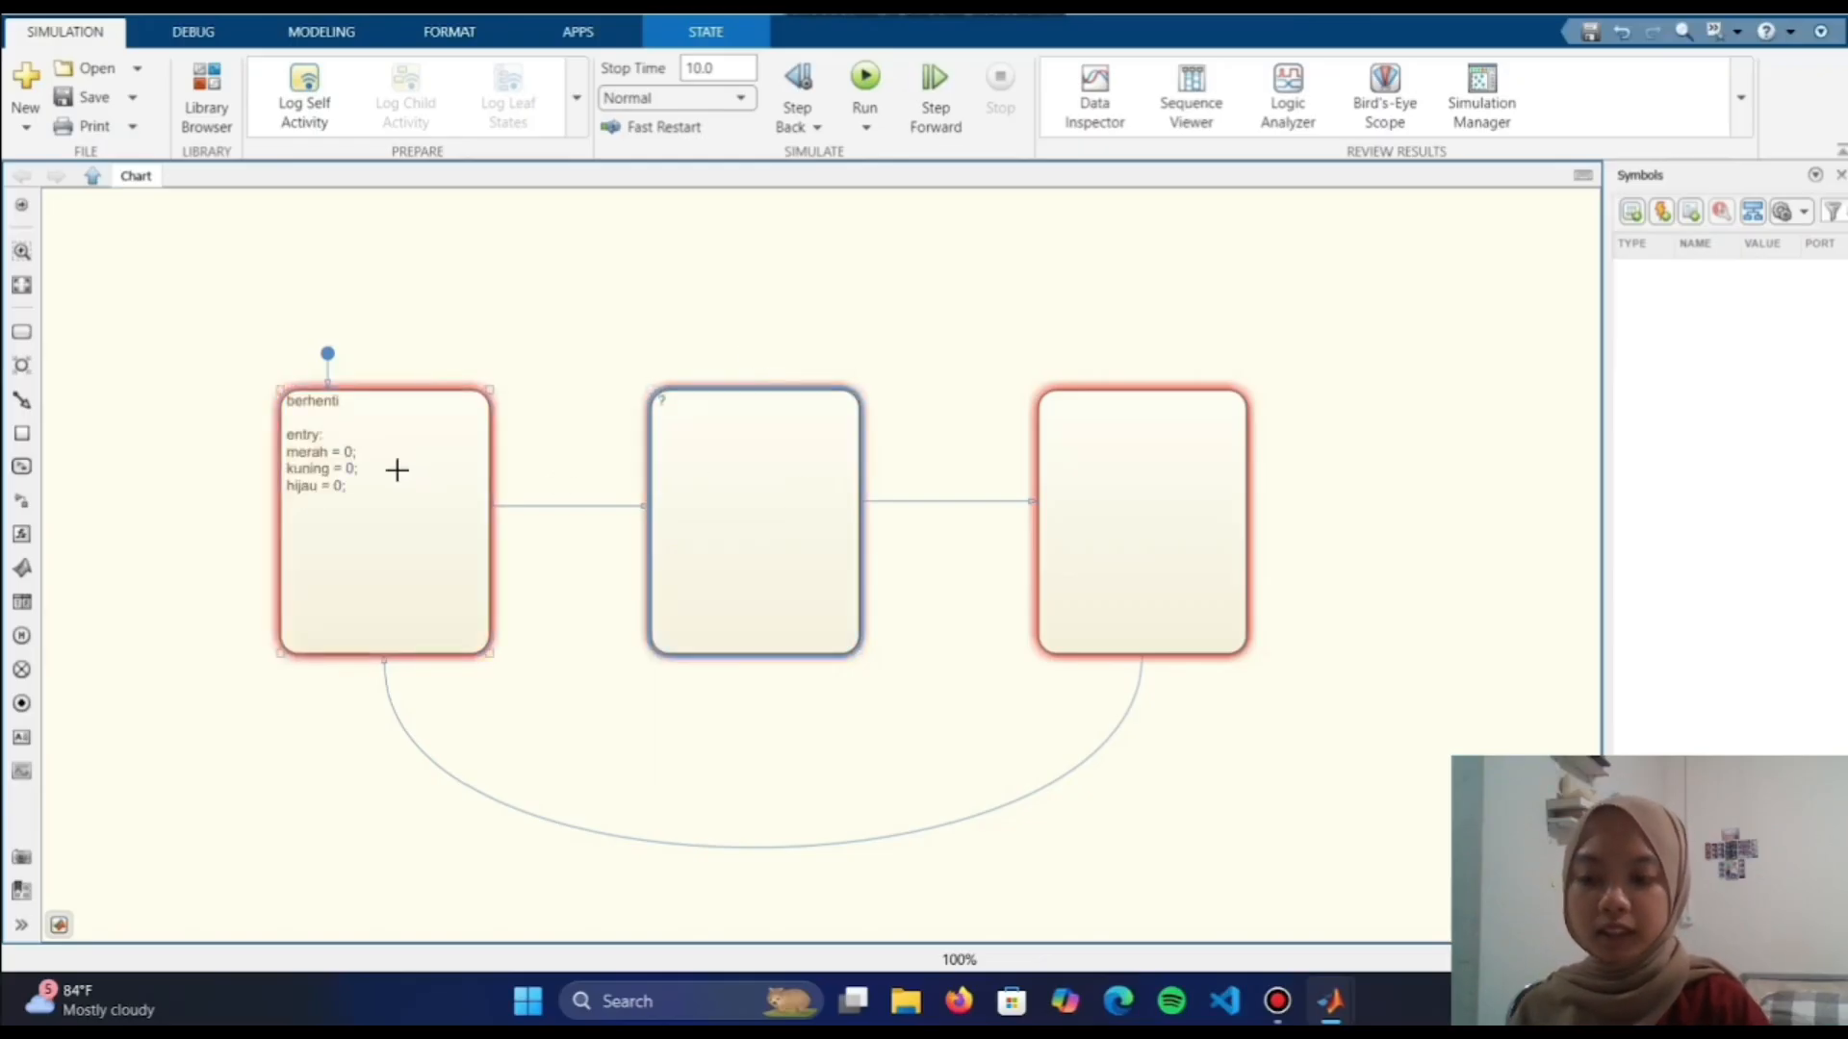
Name the middle state hati_hati and copy berhenti's entry actions into it, removing the pasted berhenti name
left_click_drag(357, 488, 287, 398)
key("ctrl+c")
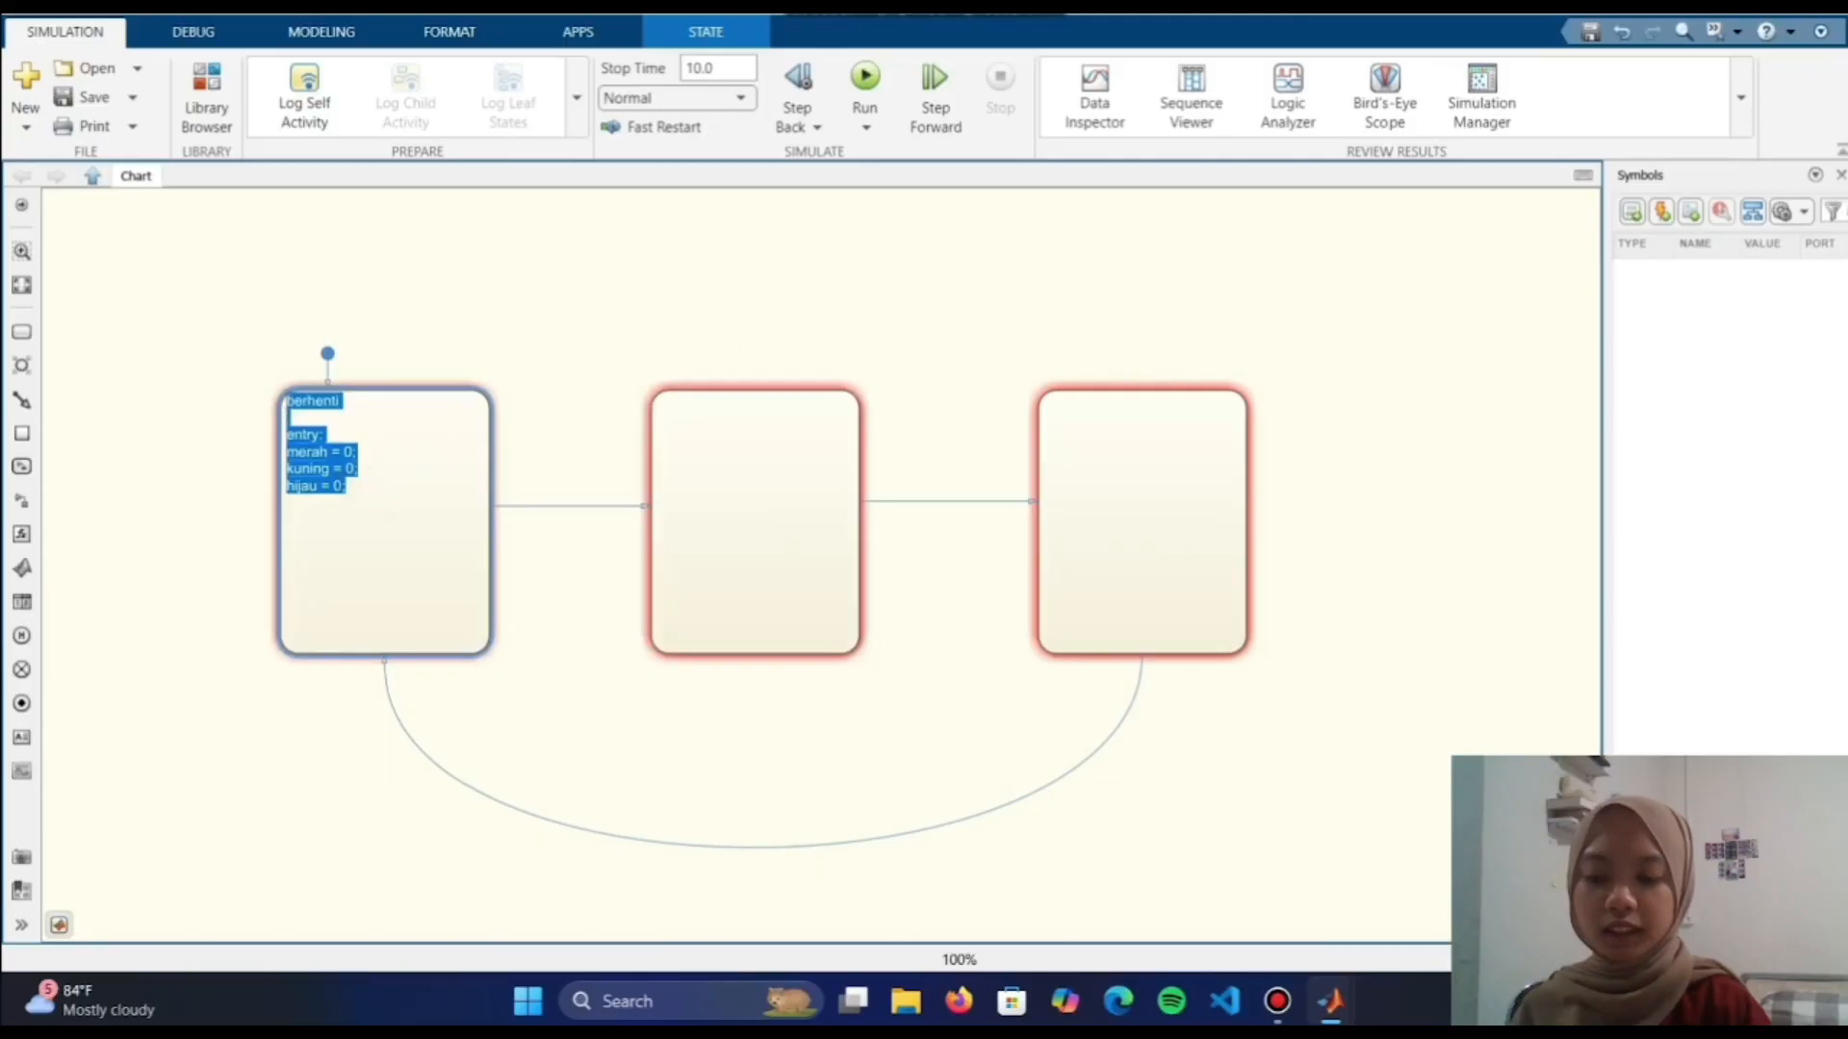
double_click(751, 443)
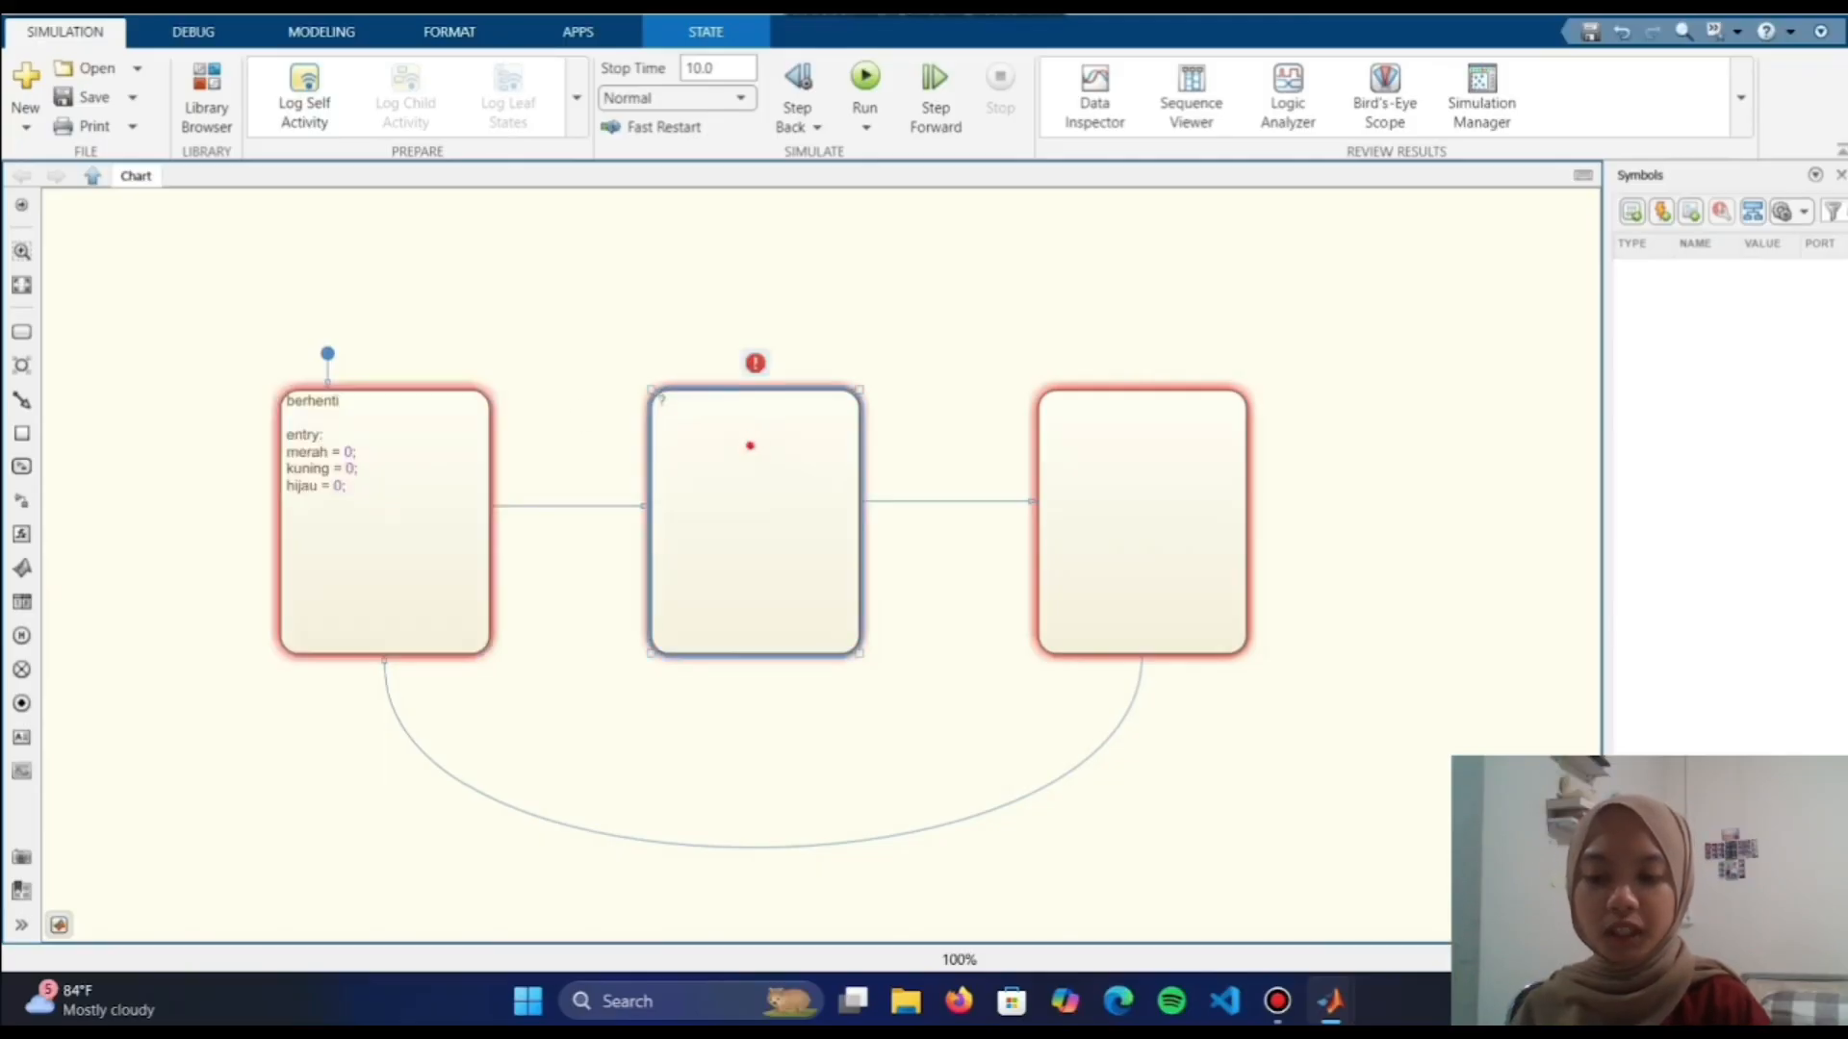
left_click(674, 404)
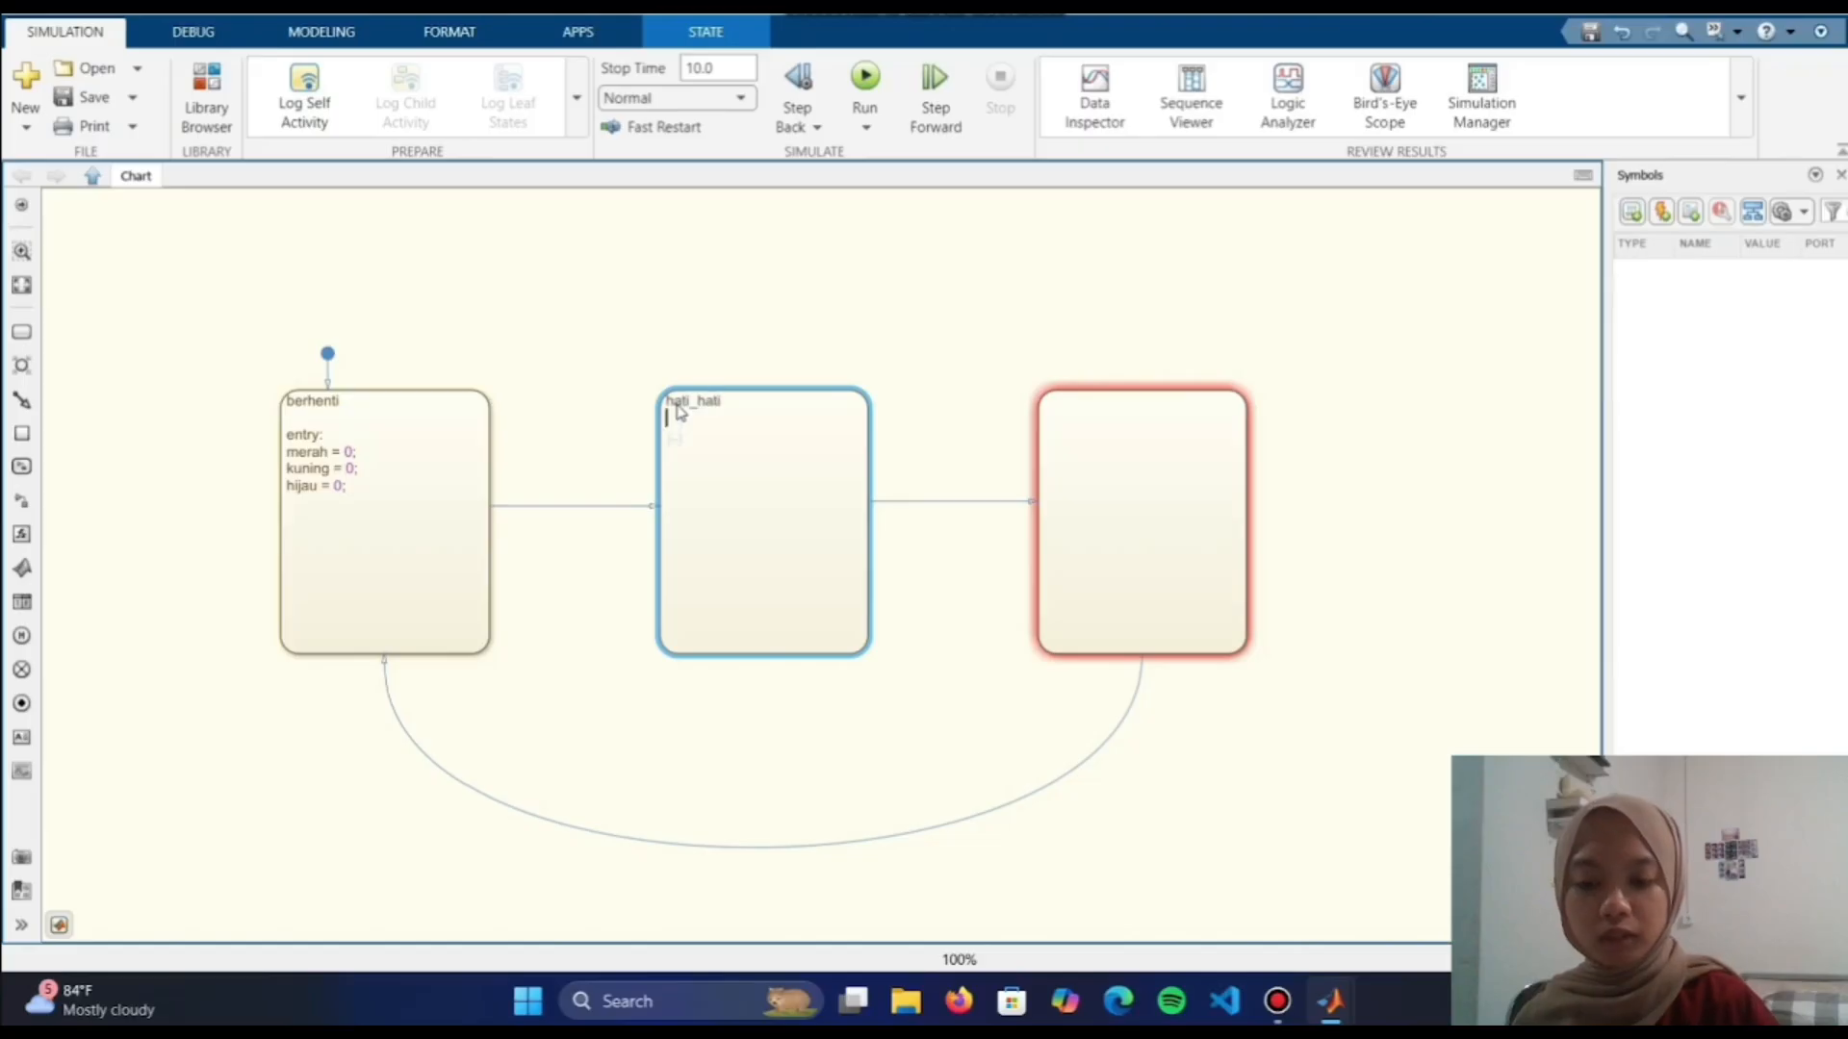
key("ctrl+v")
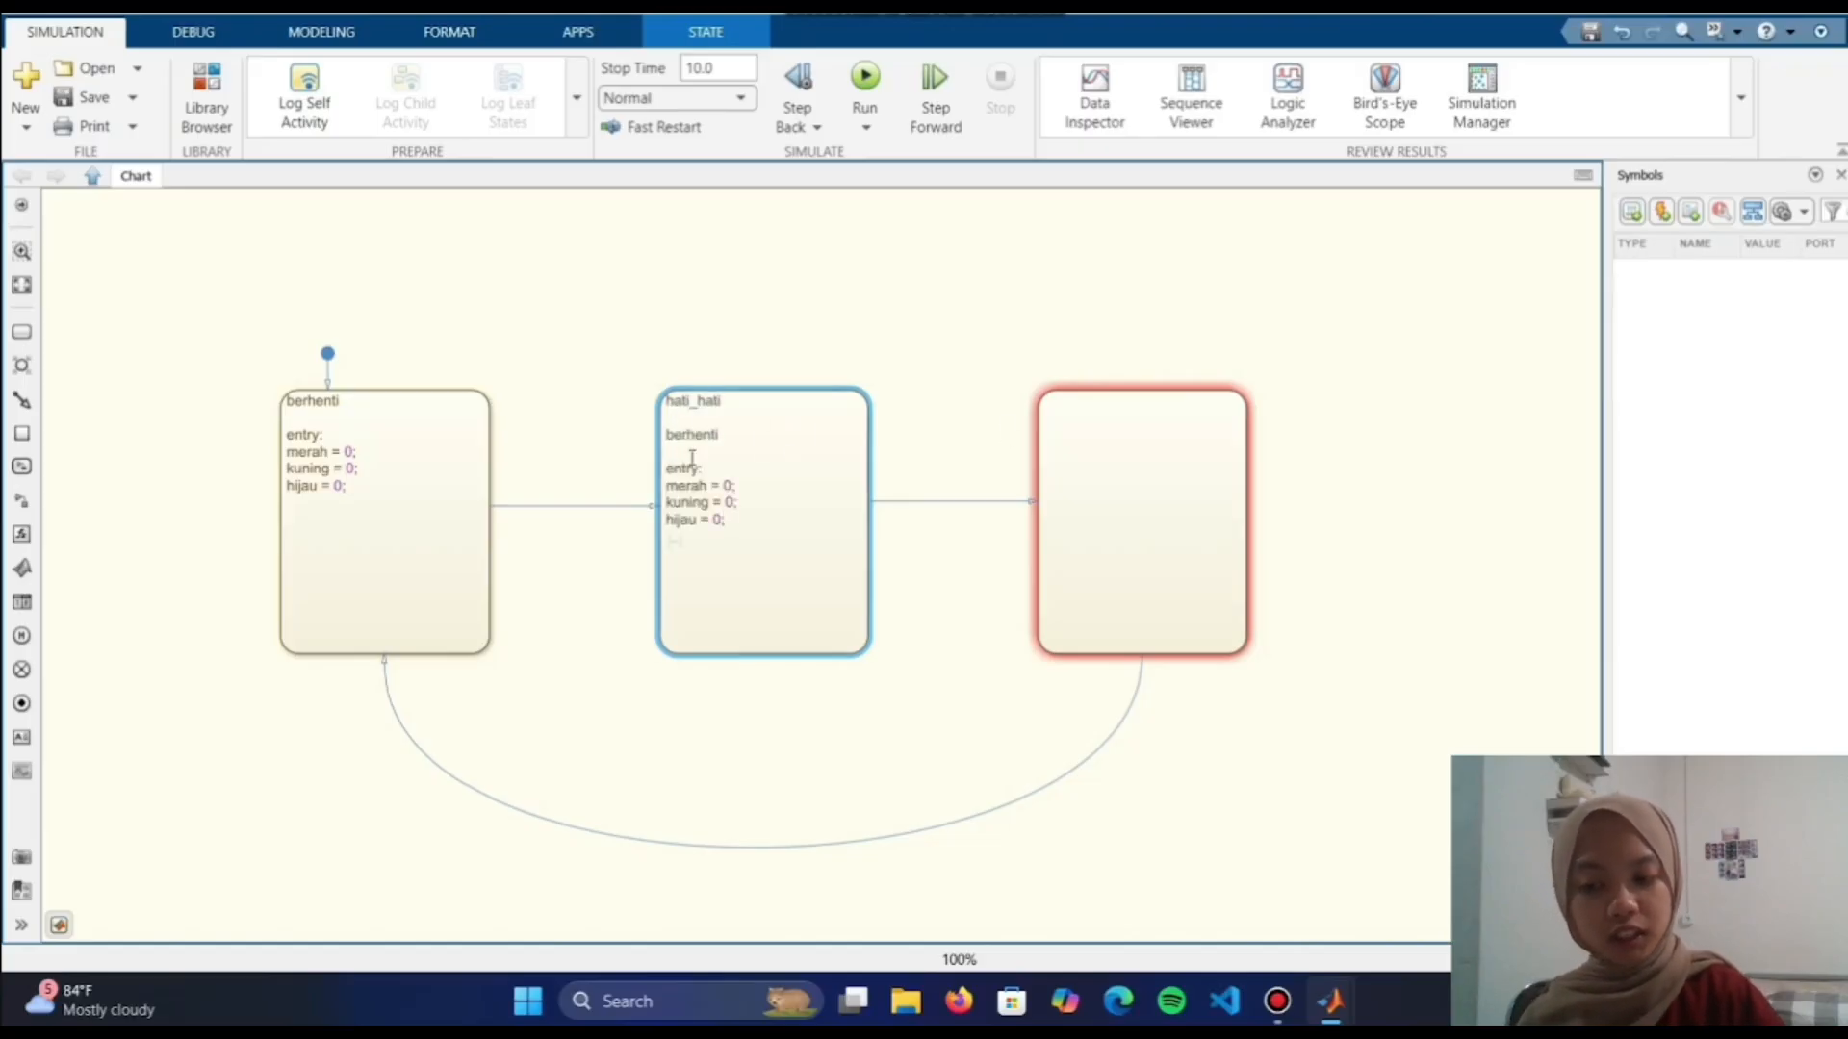
left_click_drag(679, 452, 658, 432)
key("BackSpace")
key("BackSpace")
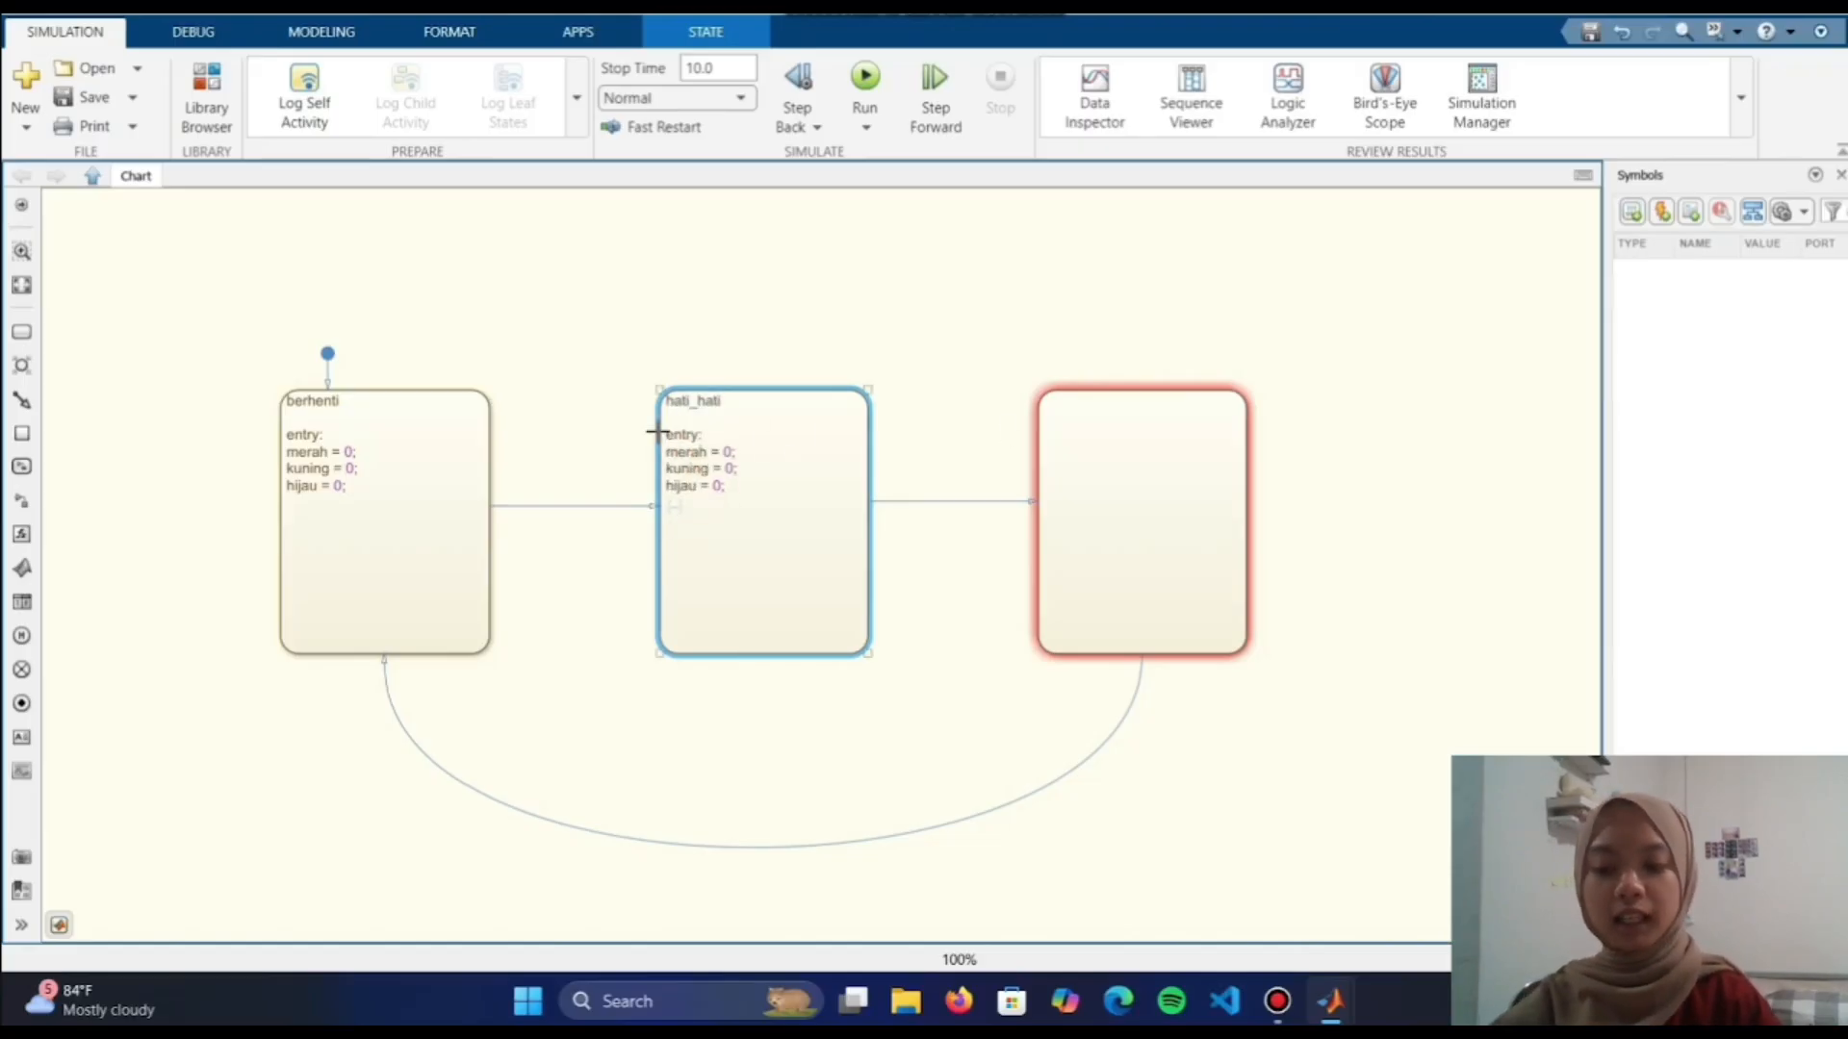
Name the last state jalan and paste the same entry actions into it, without the pasted berhenti name
left_click(1134, 435)
left_click(1051, 401)
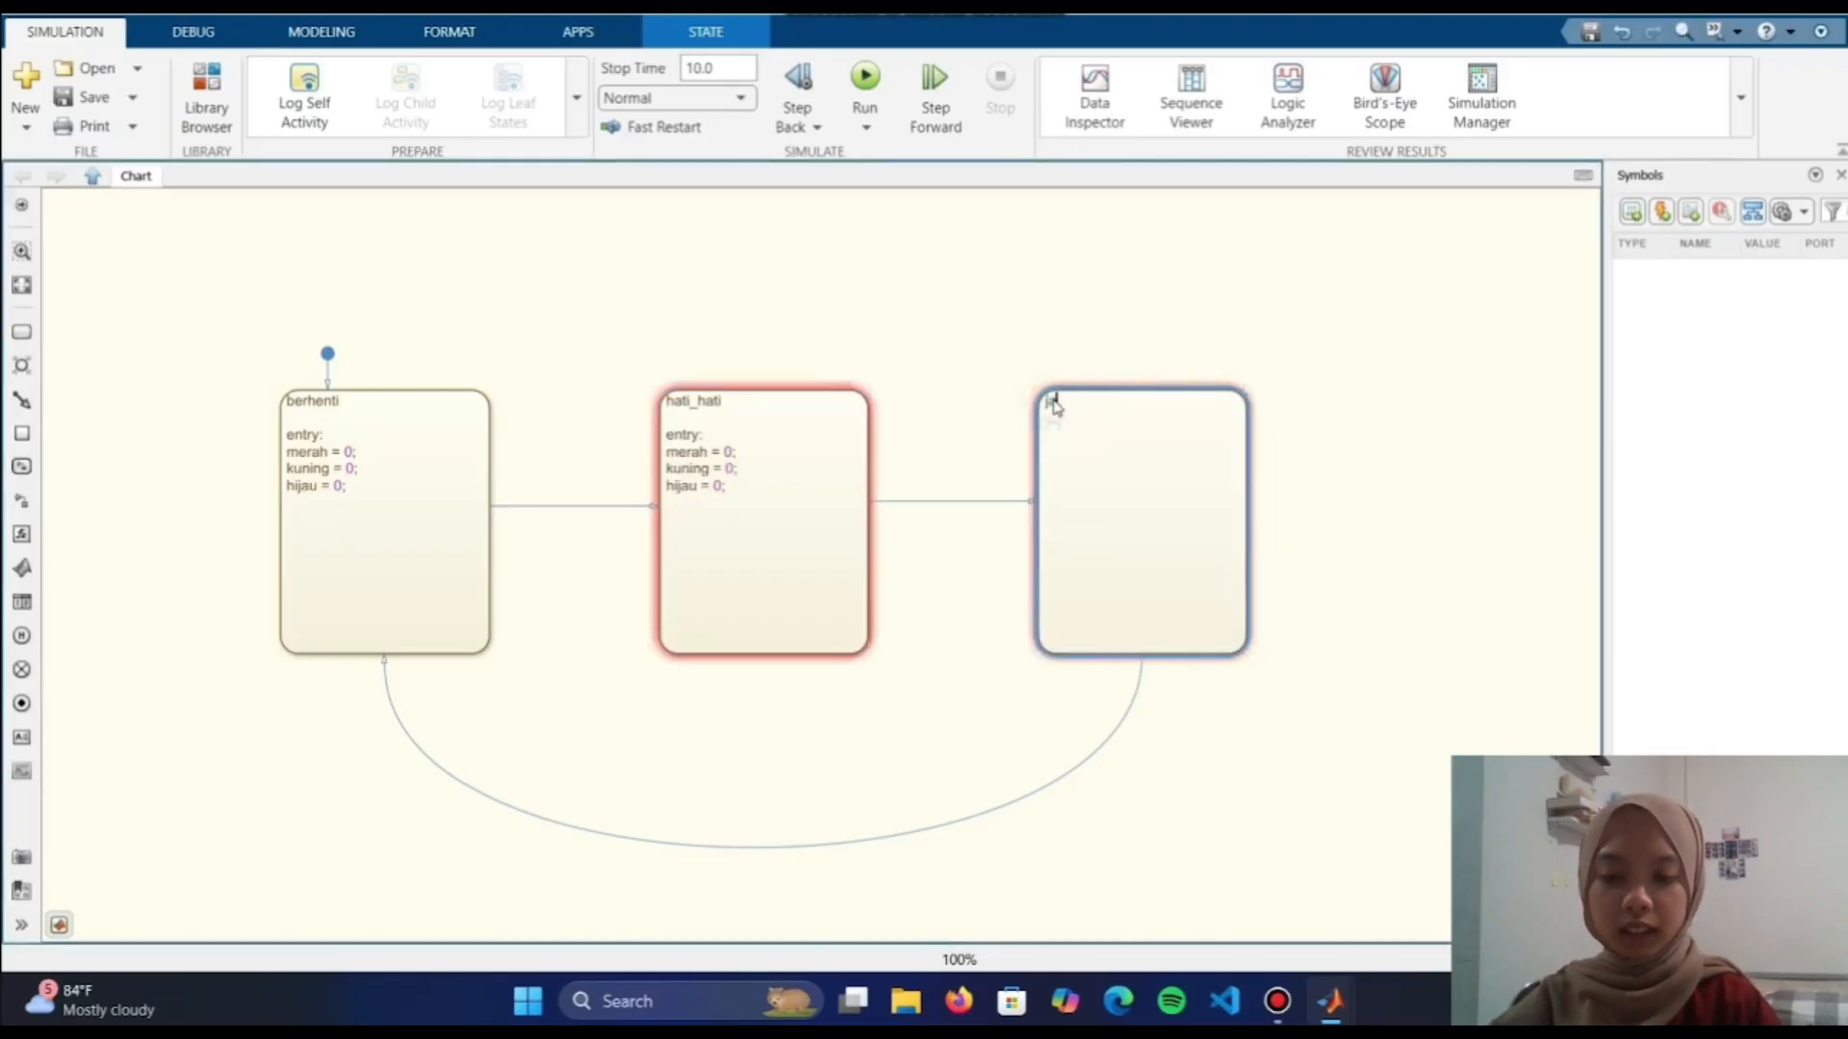
type("jalan")
key("ctrl+v")
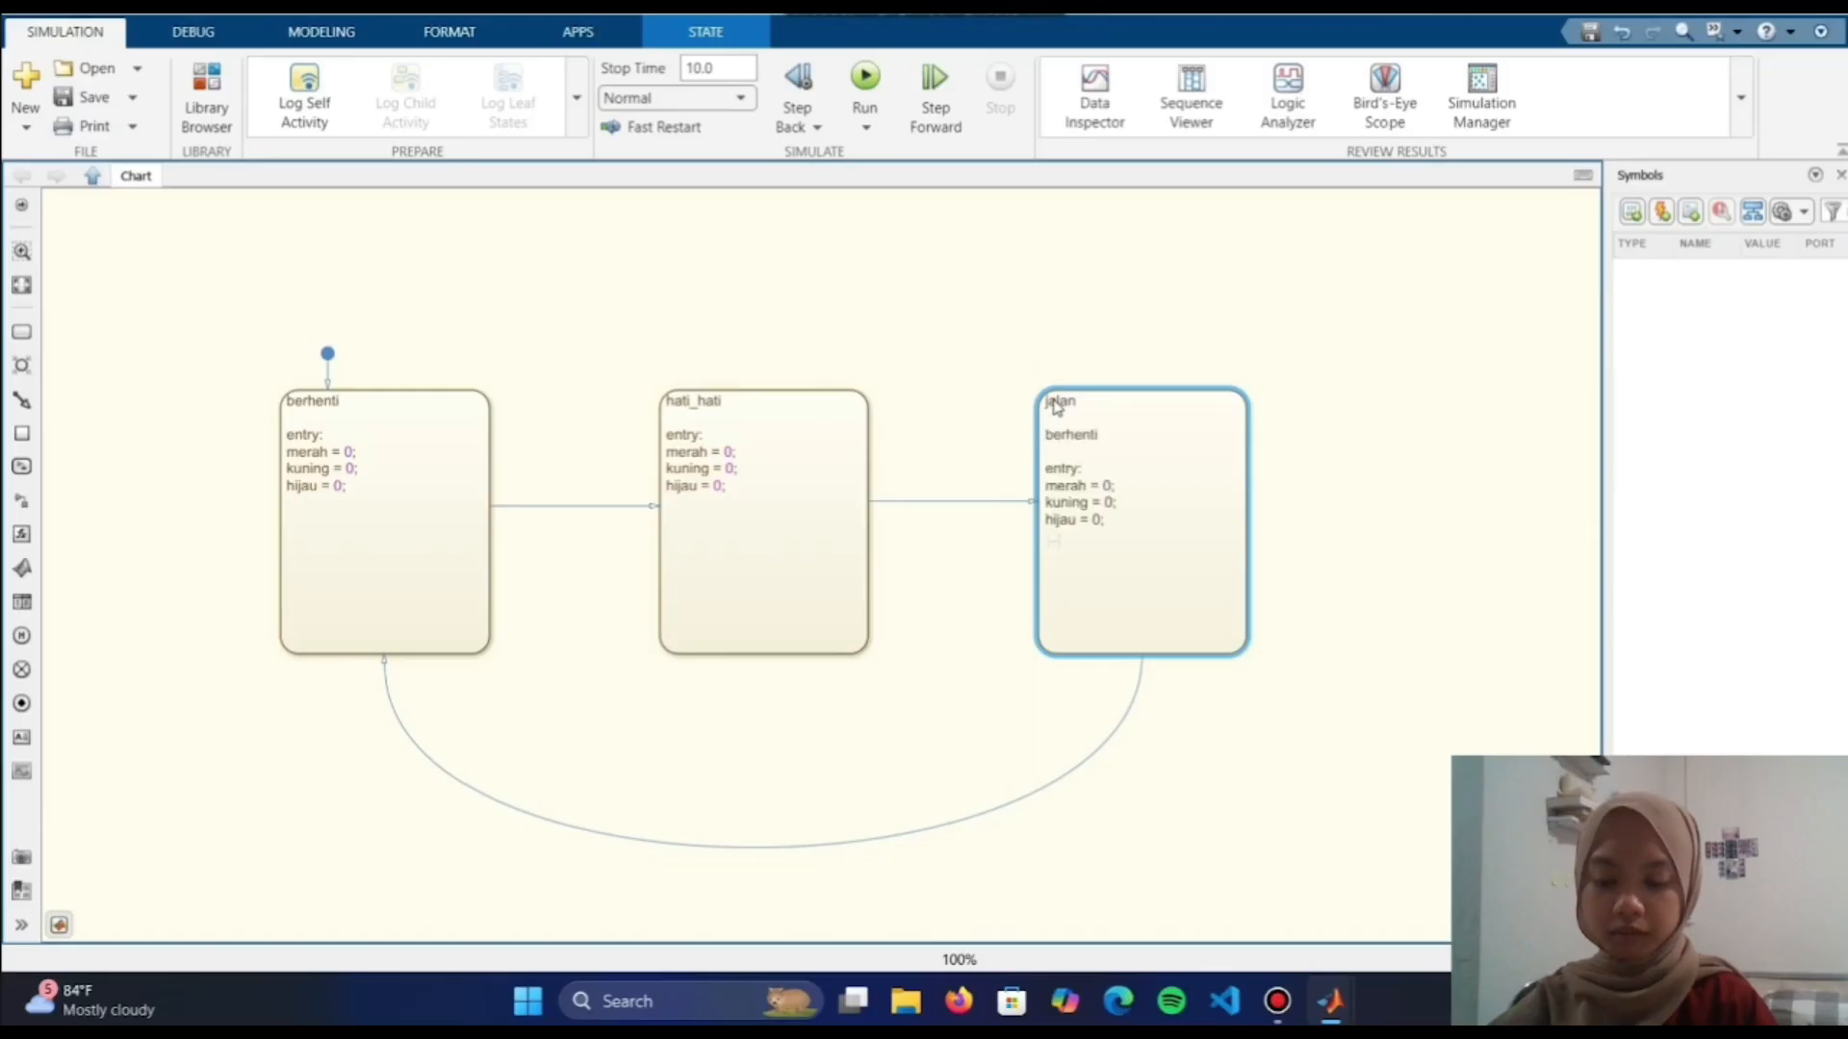
left_click_drag(1062, 460, 1031, 429)
key("BackSpace")
key("BackSpace")
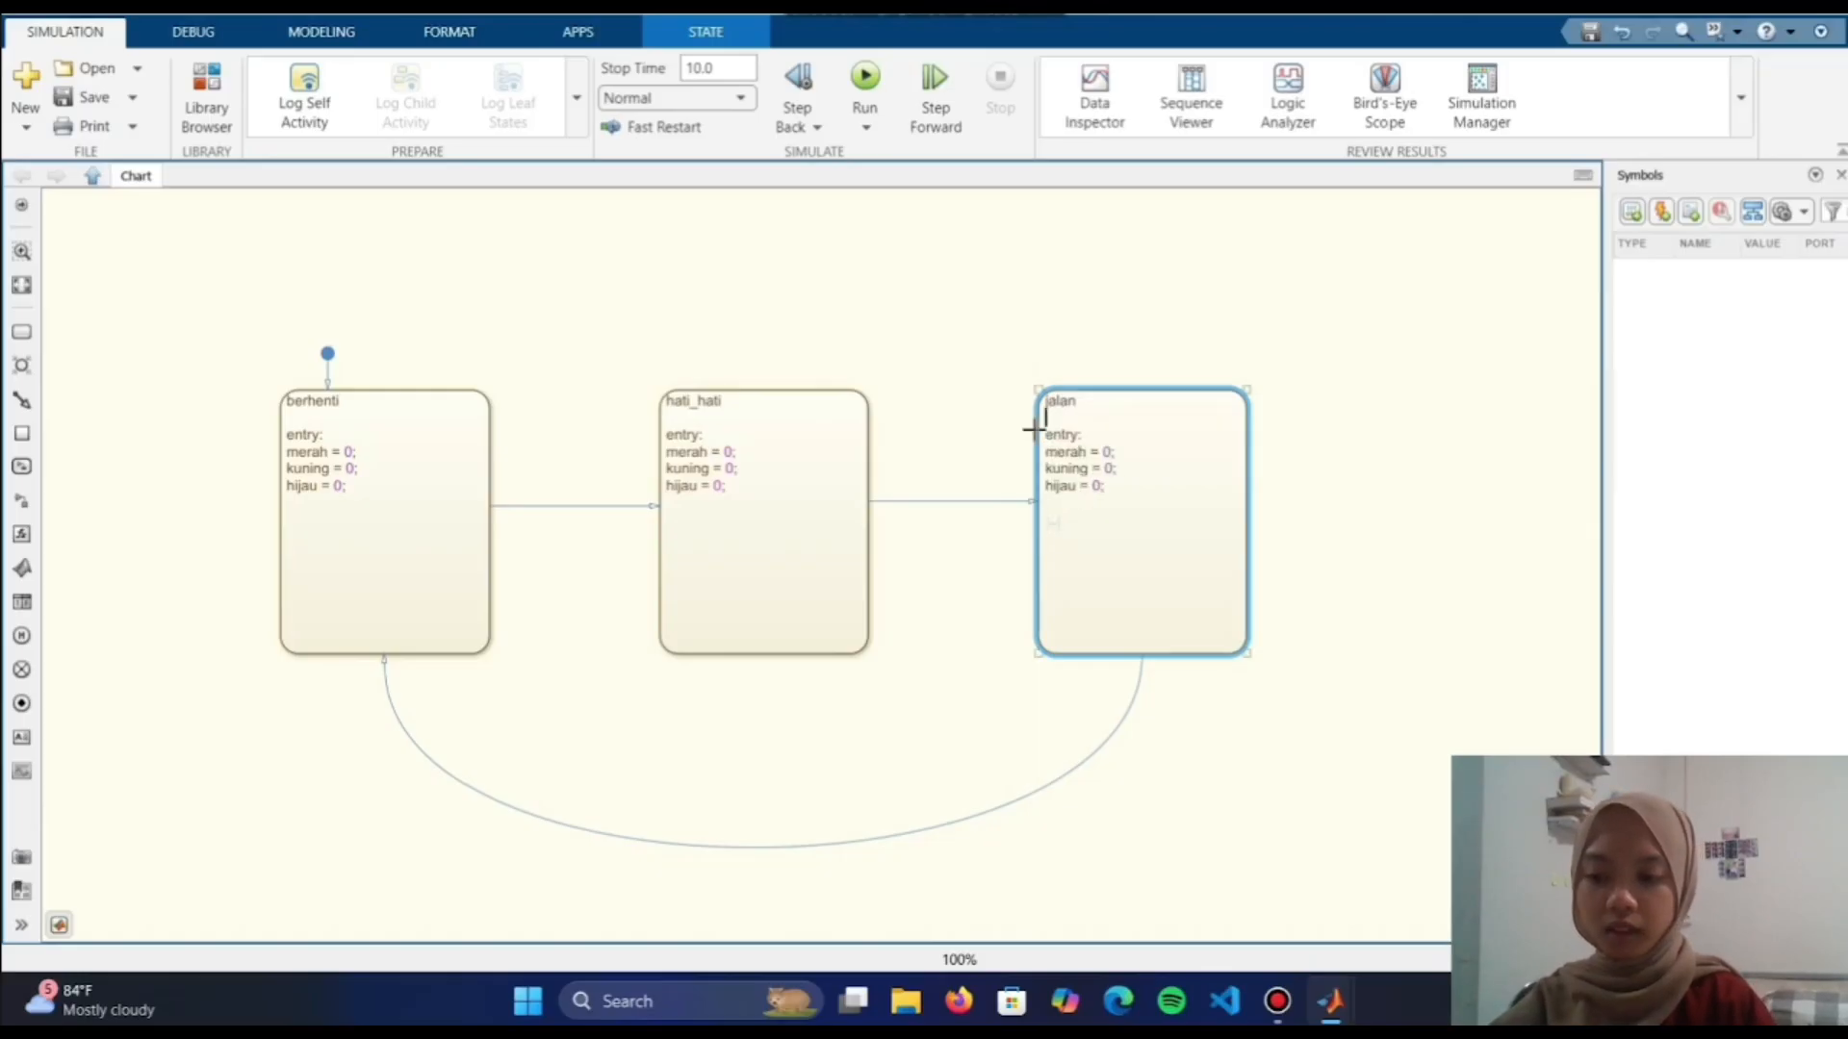
left_click(915, 227)
left_click(1155, 309)
left_click(1308, 326)
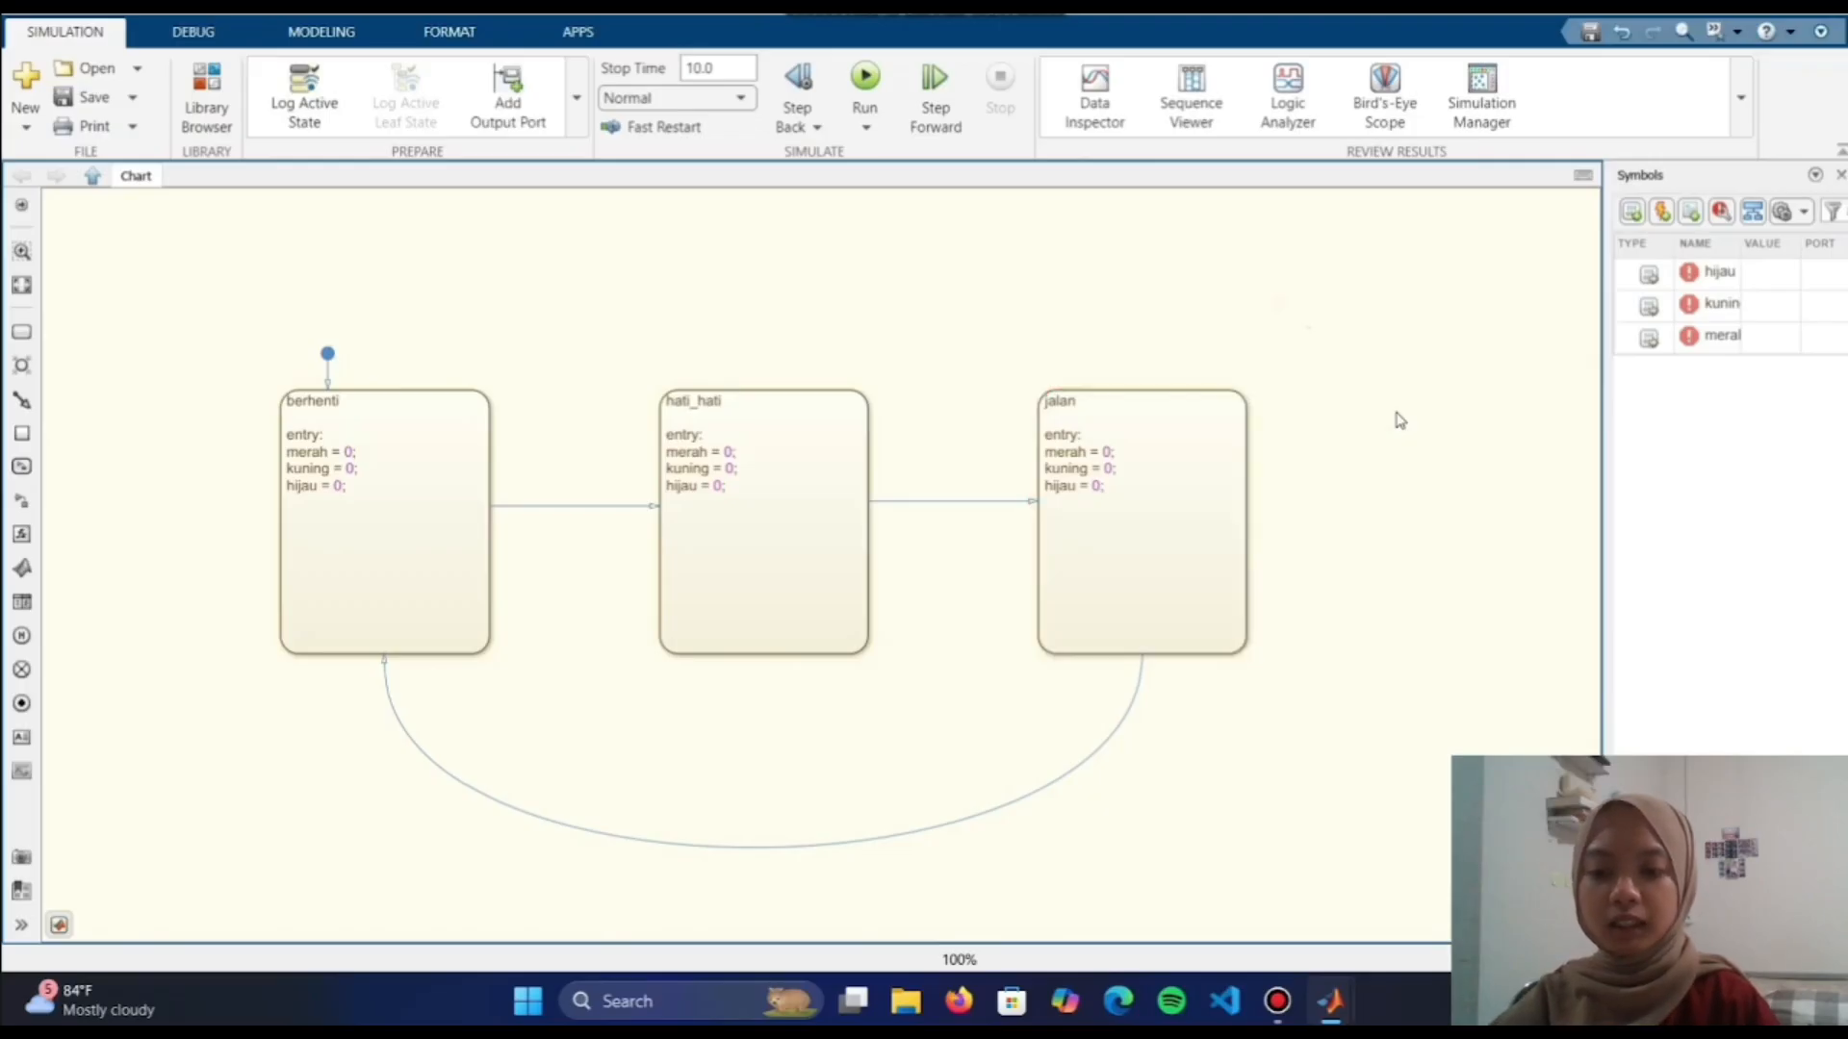
Label the transition from berhenti to hati_hati with the condition after(10,sec)
left_click(1219, 498)
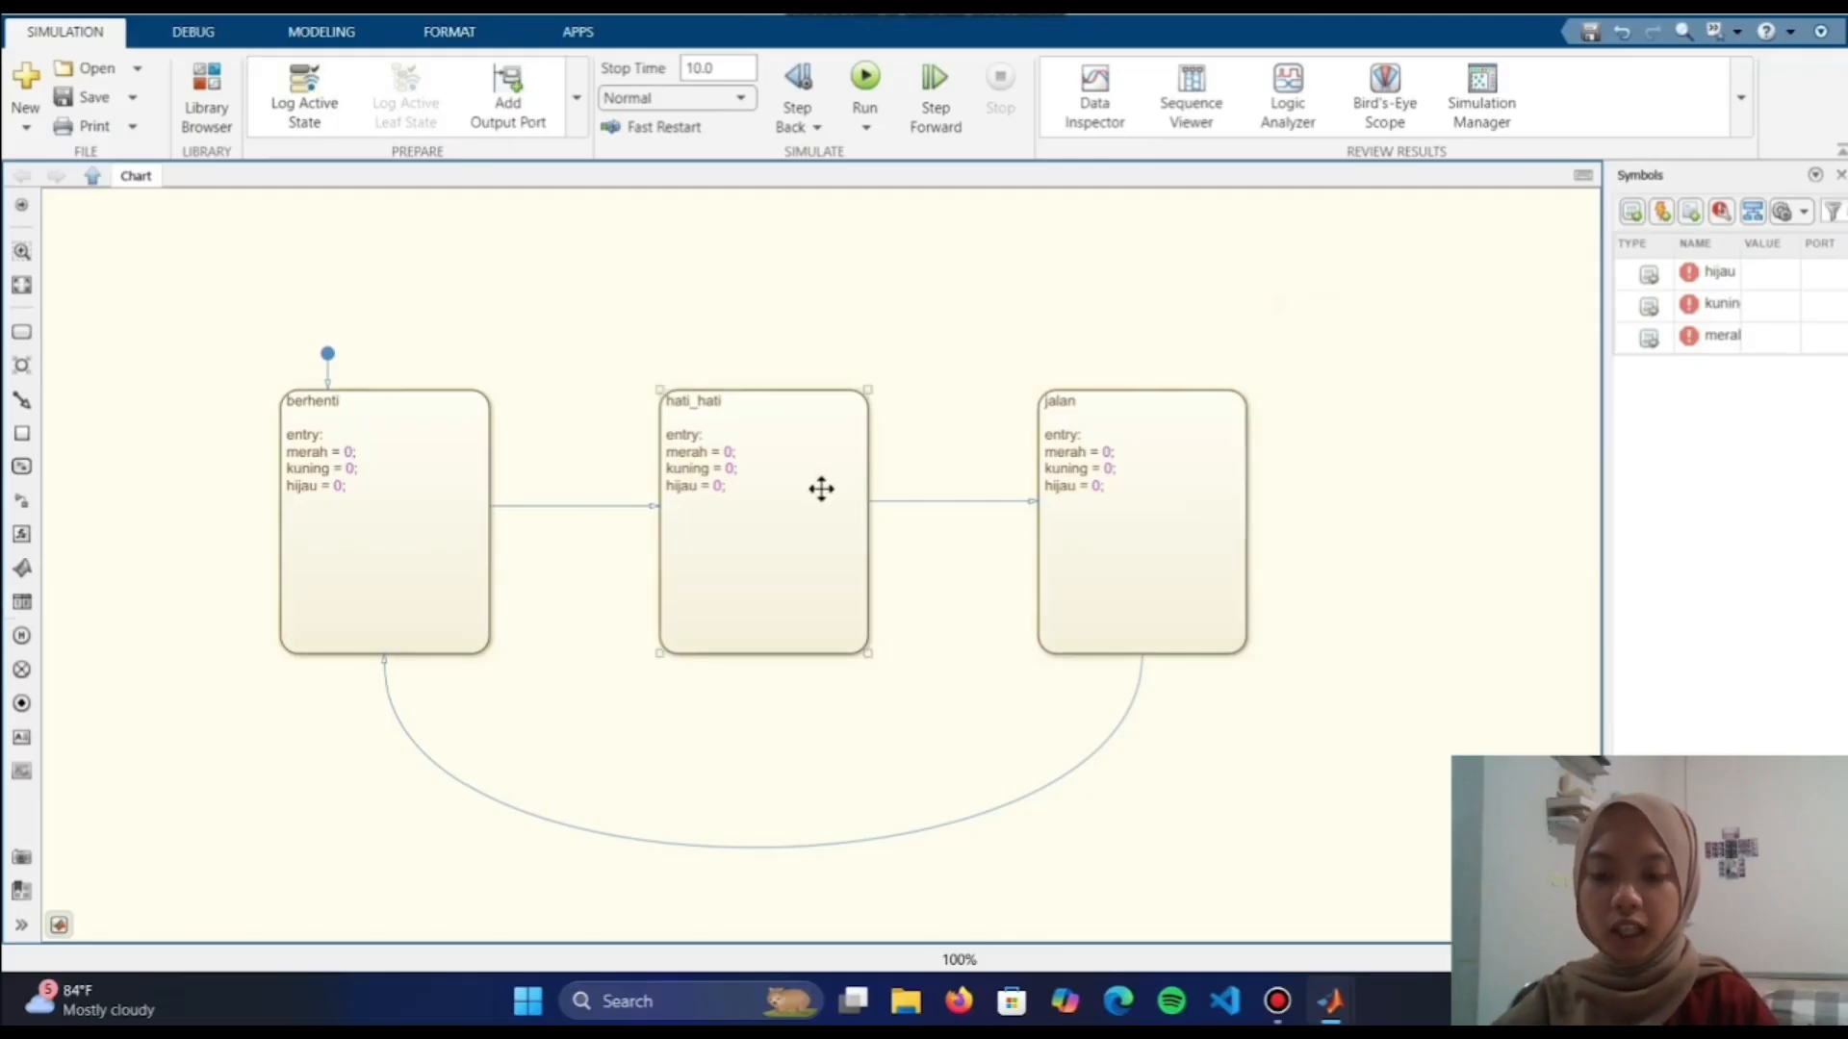
left_click(574, 503)
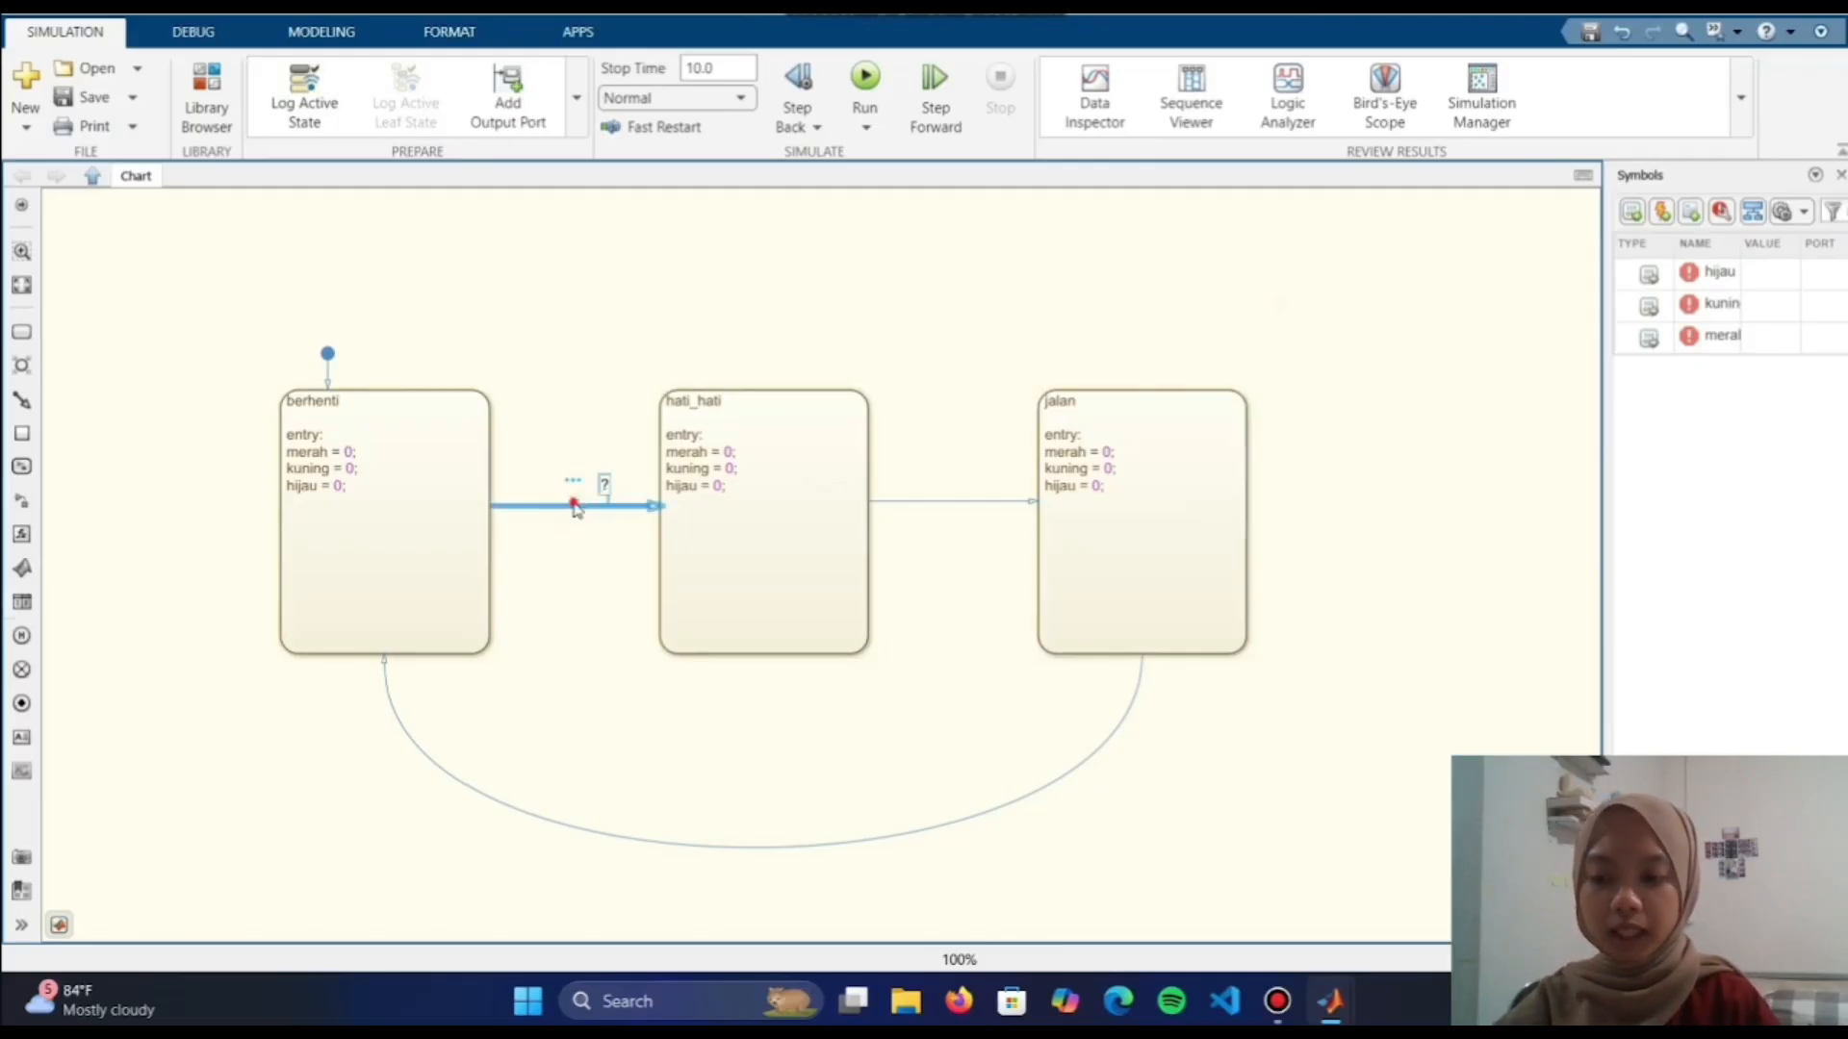
left_click(575, 496)
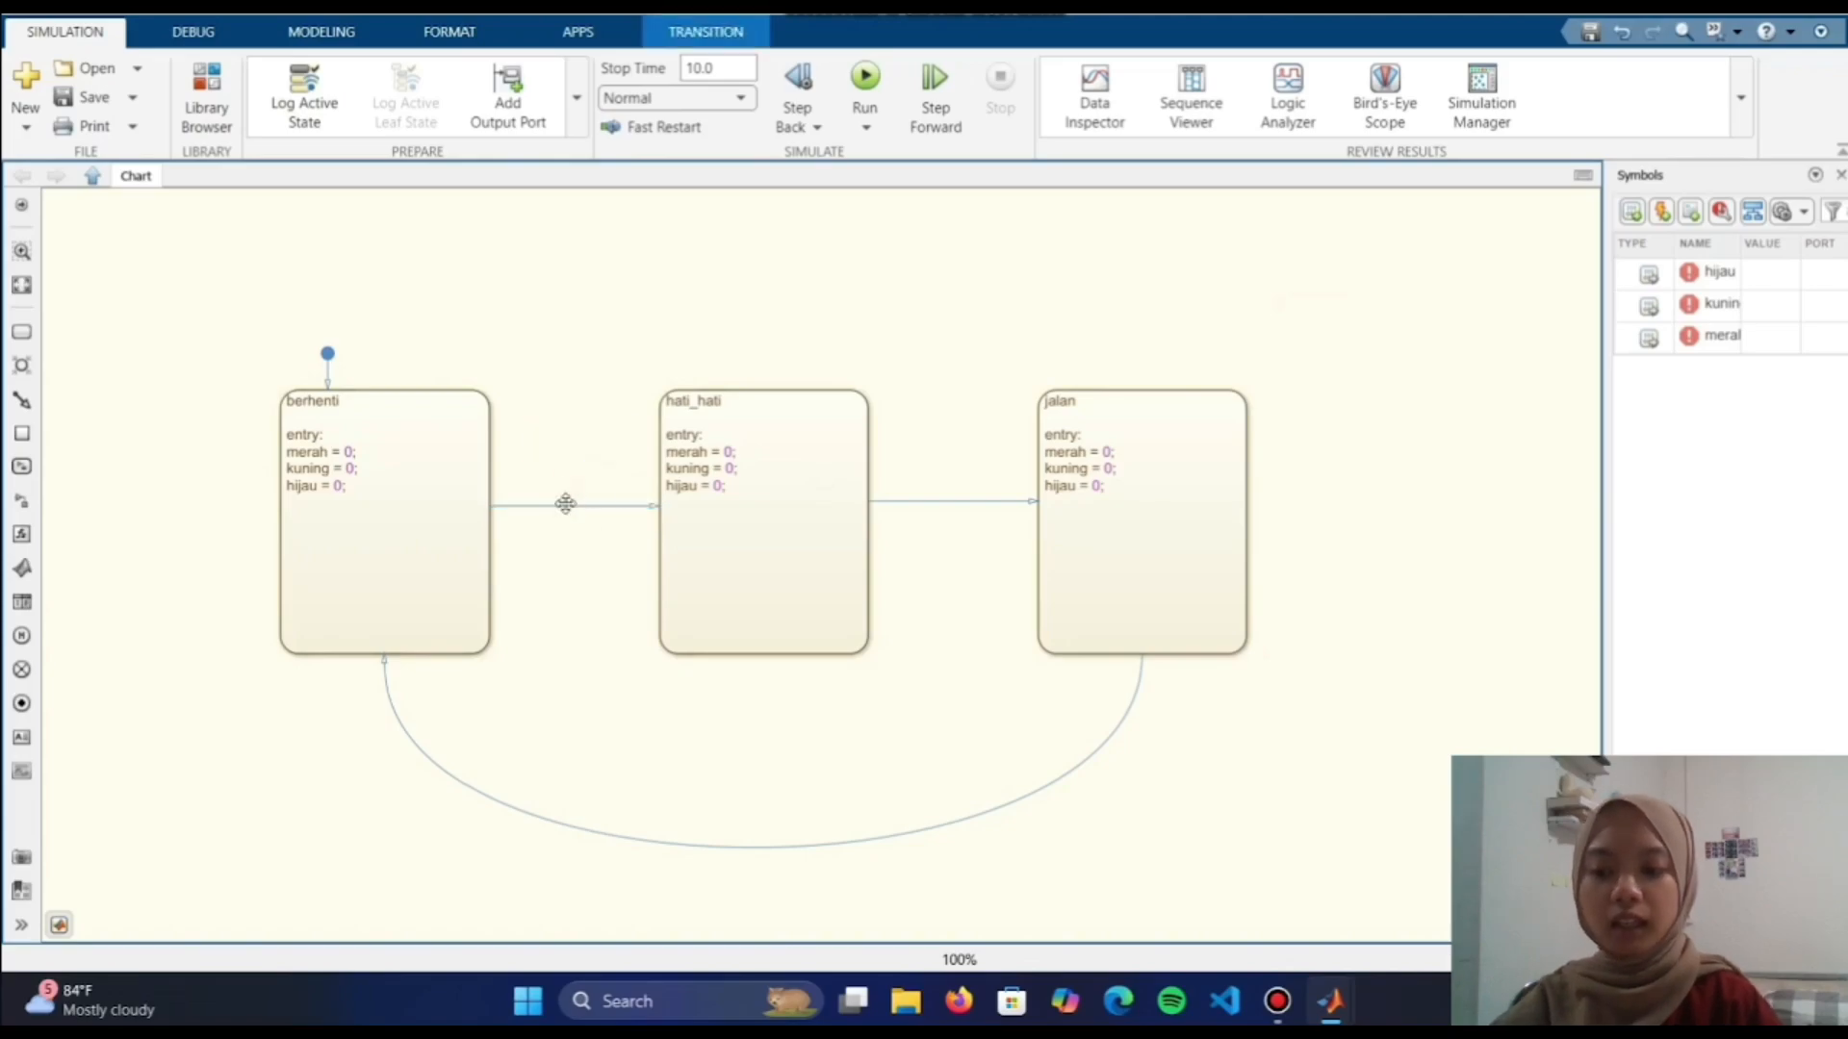
left_click(565, 503)
type("a")
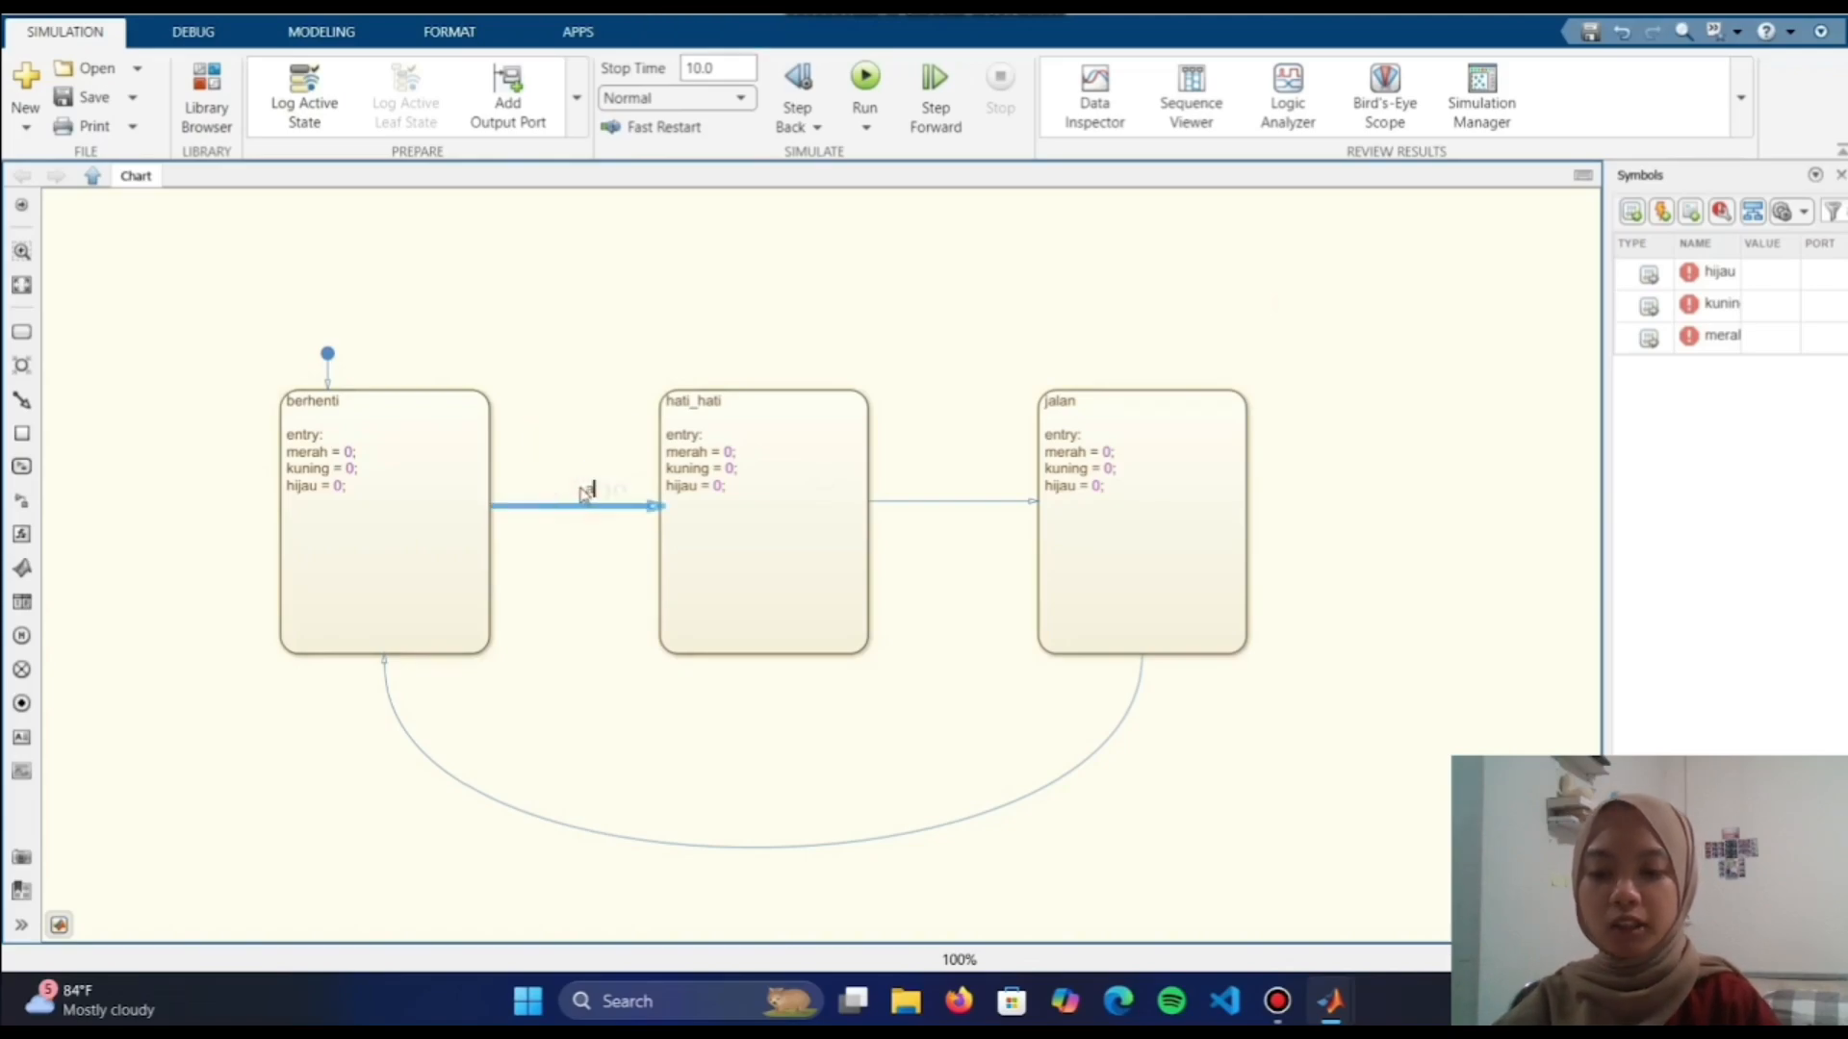
type("fter(1")
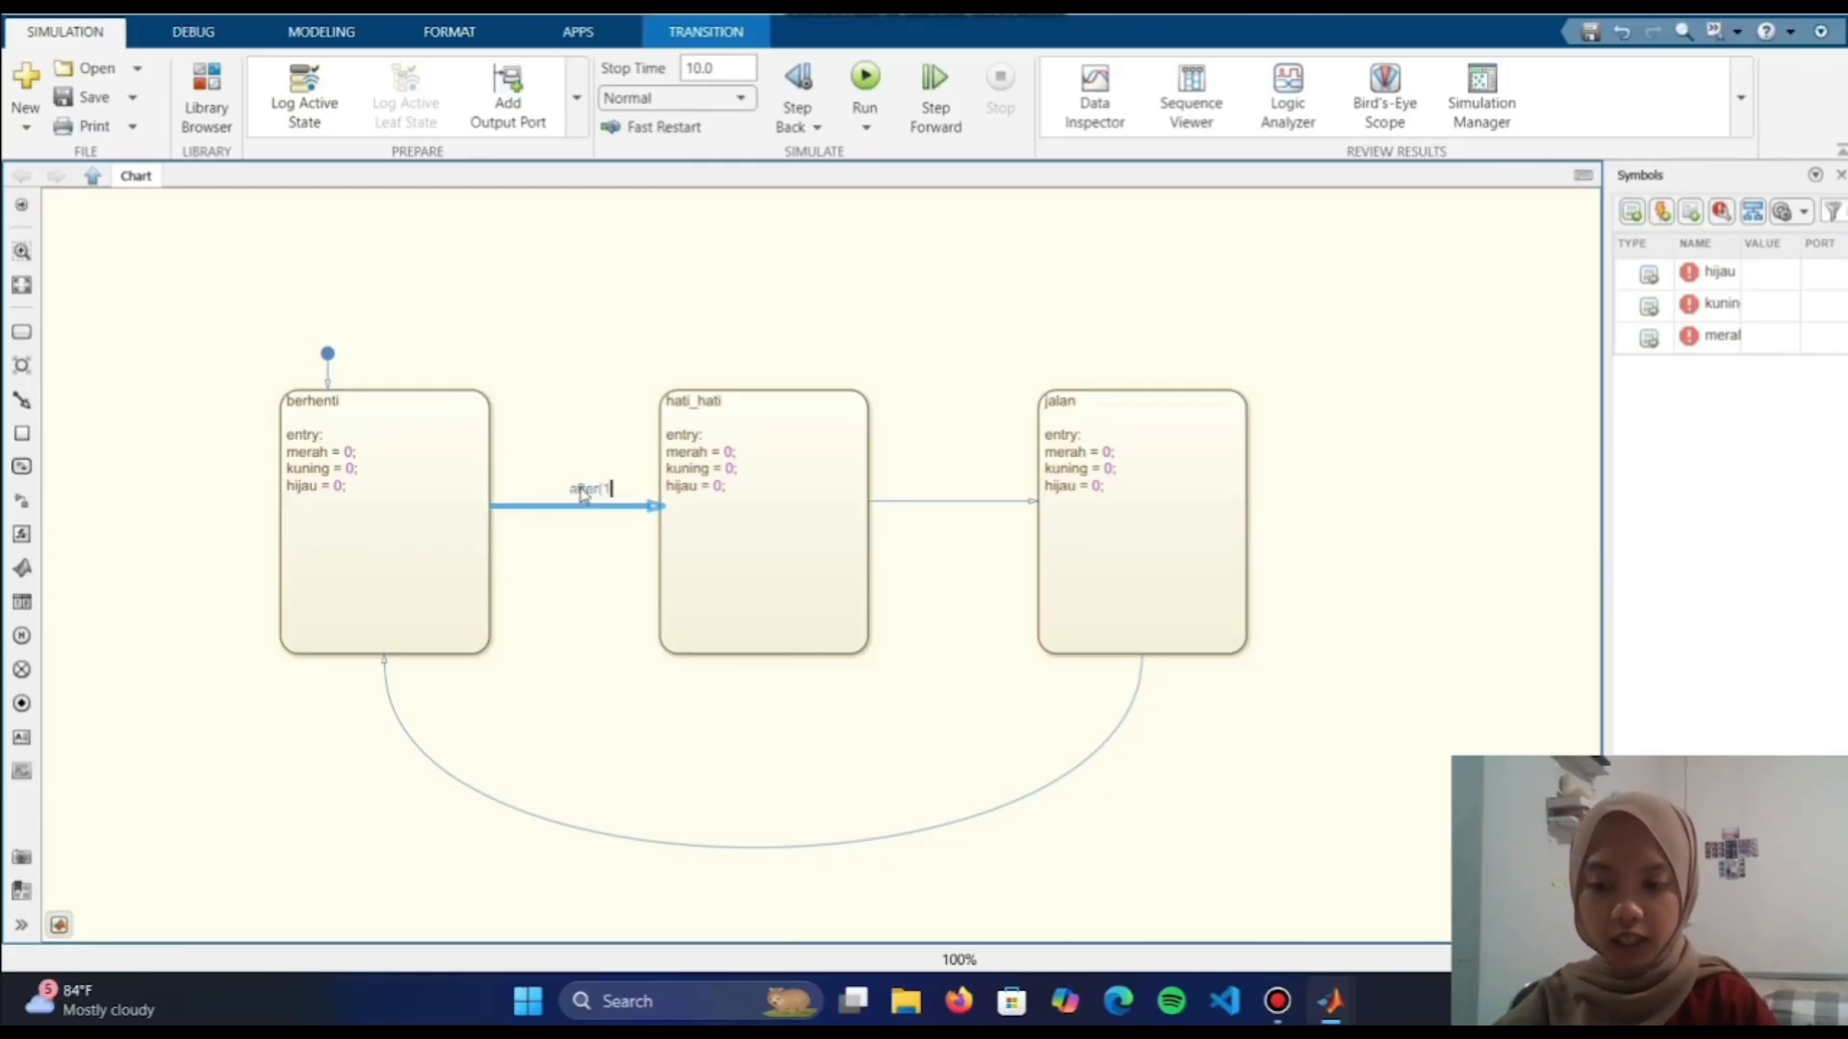
type("0,sec")
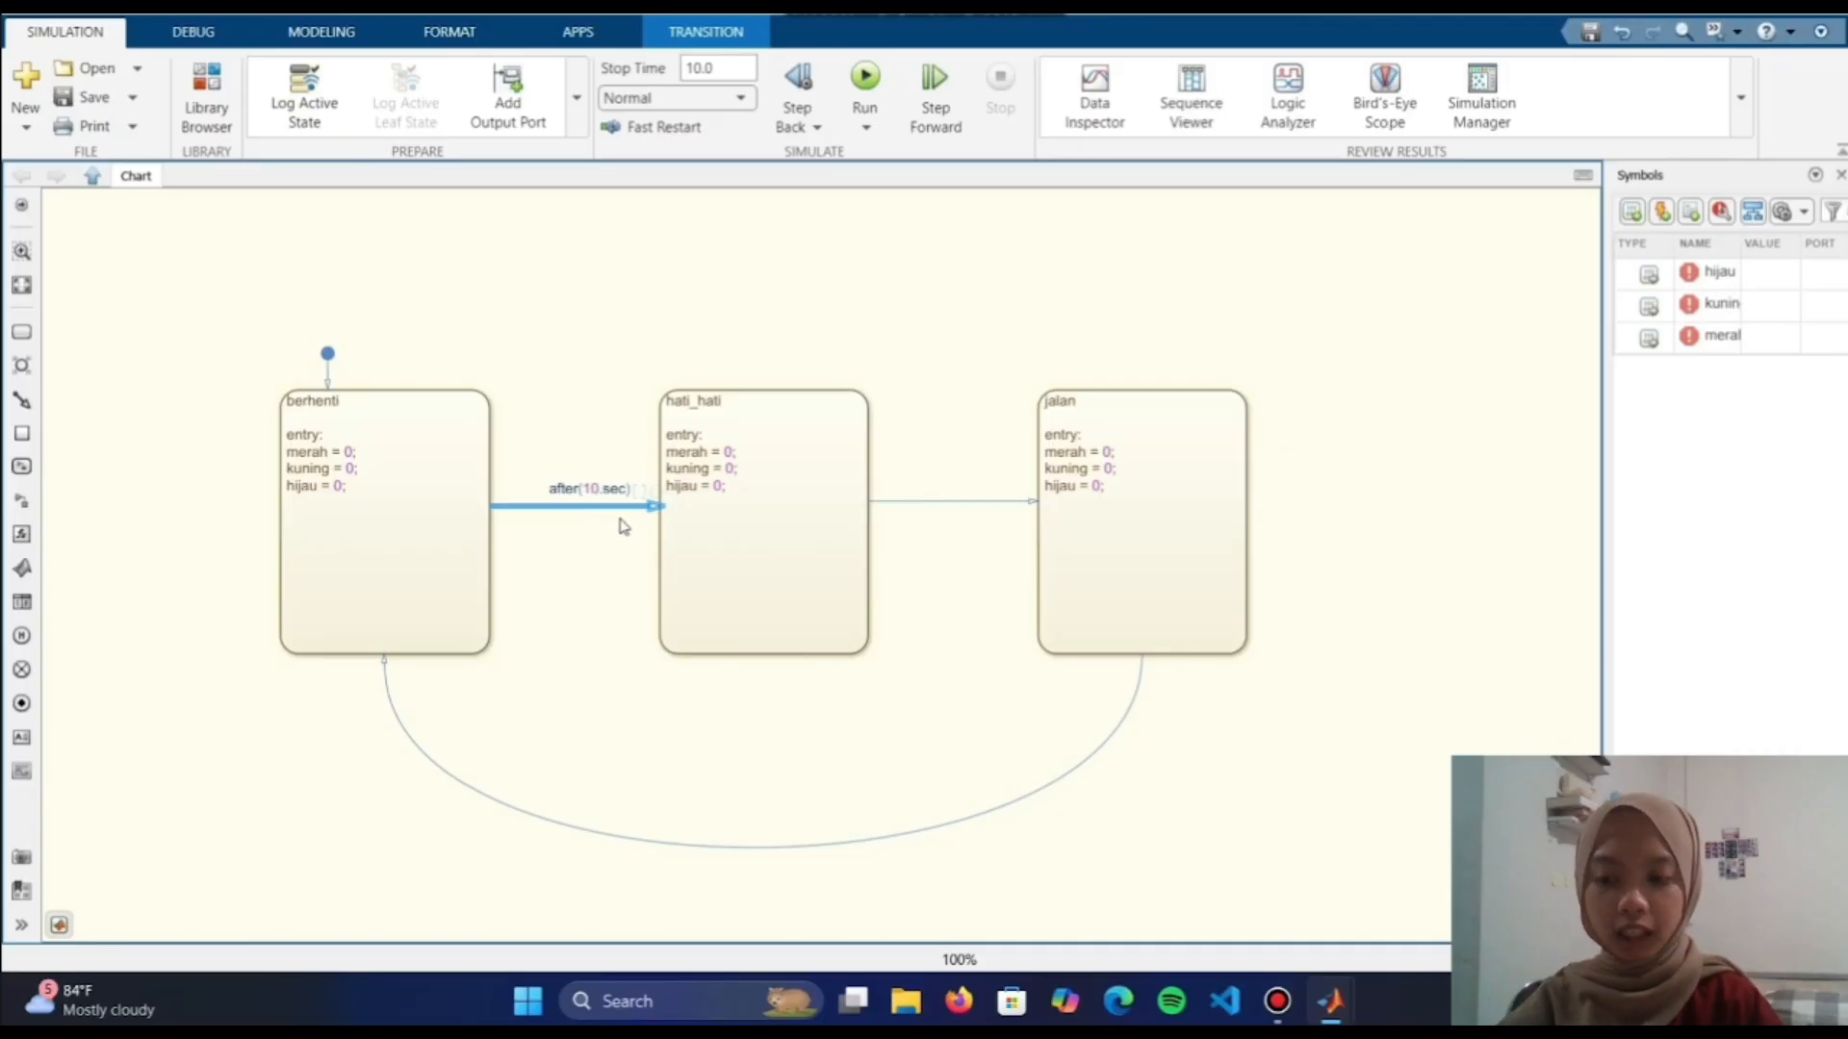
left_click(585, 449)
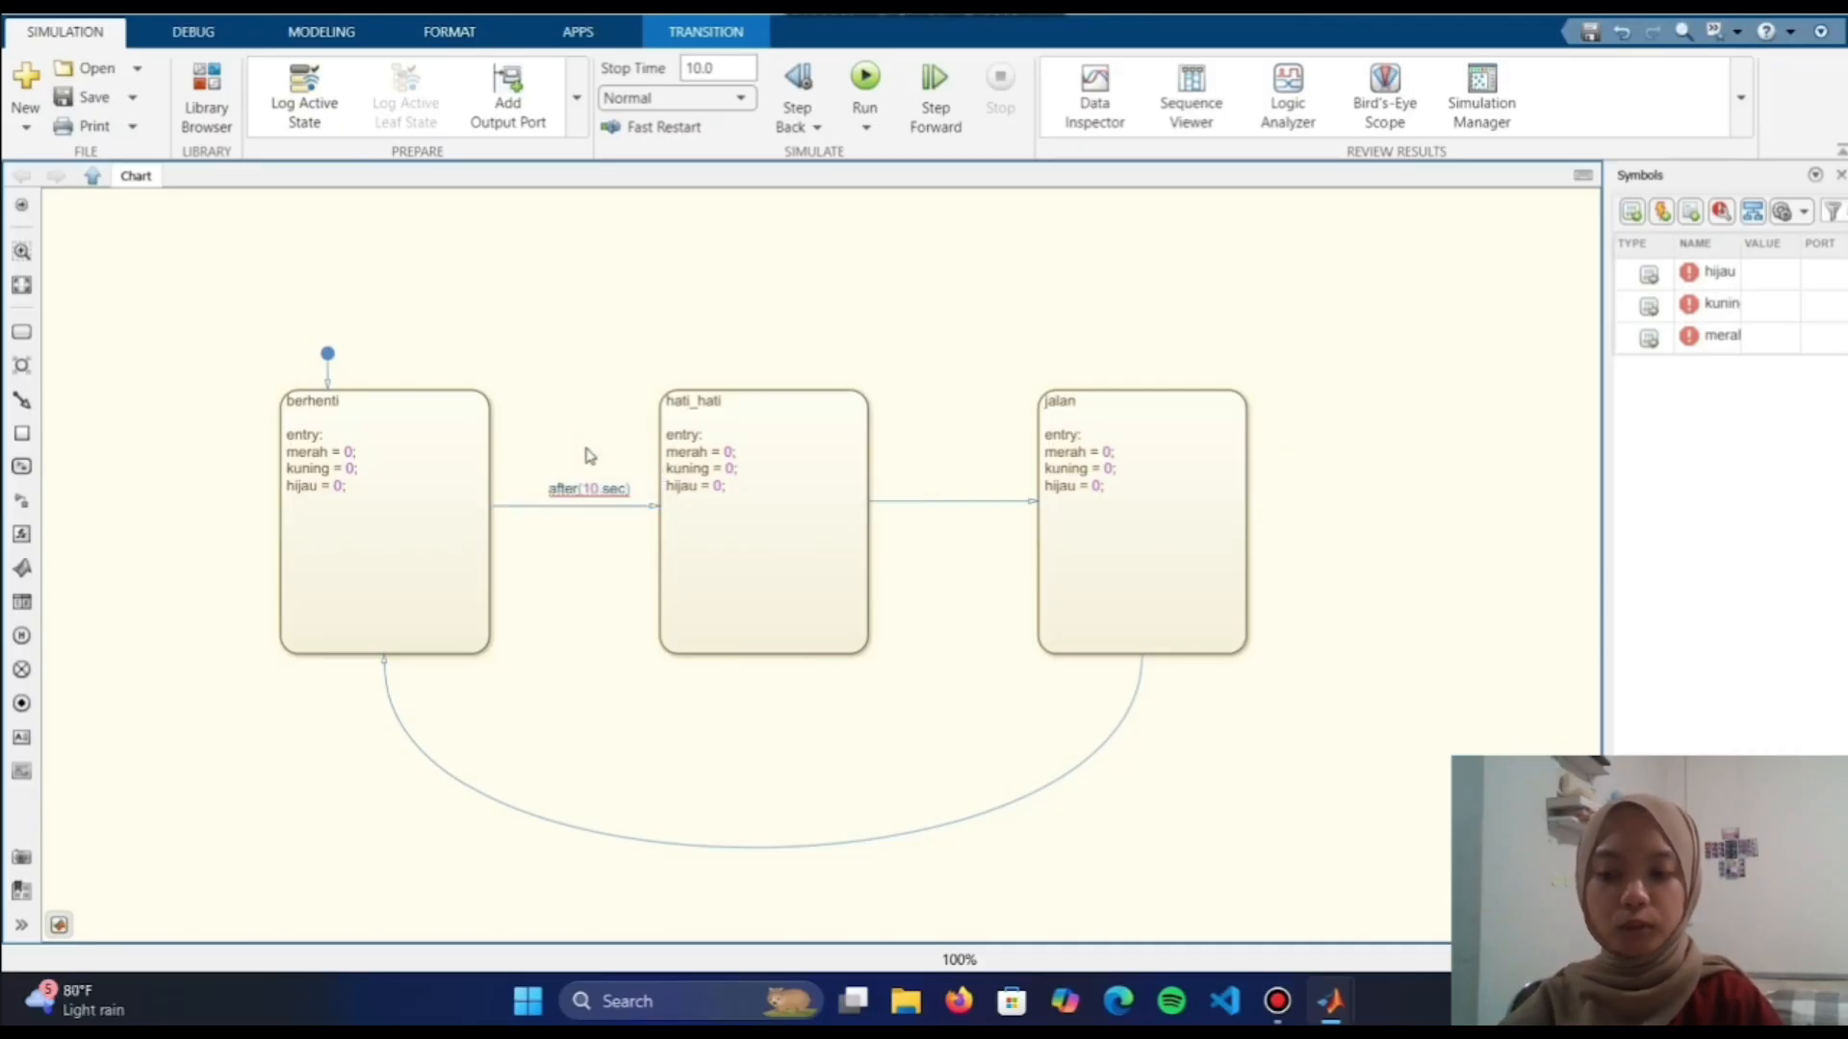
left_click(603, 492)
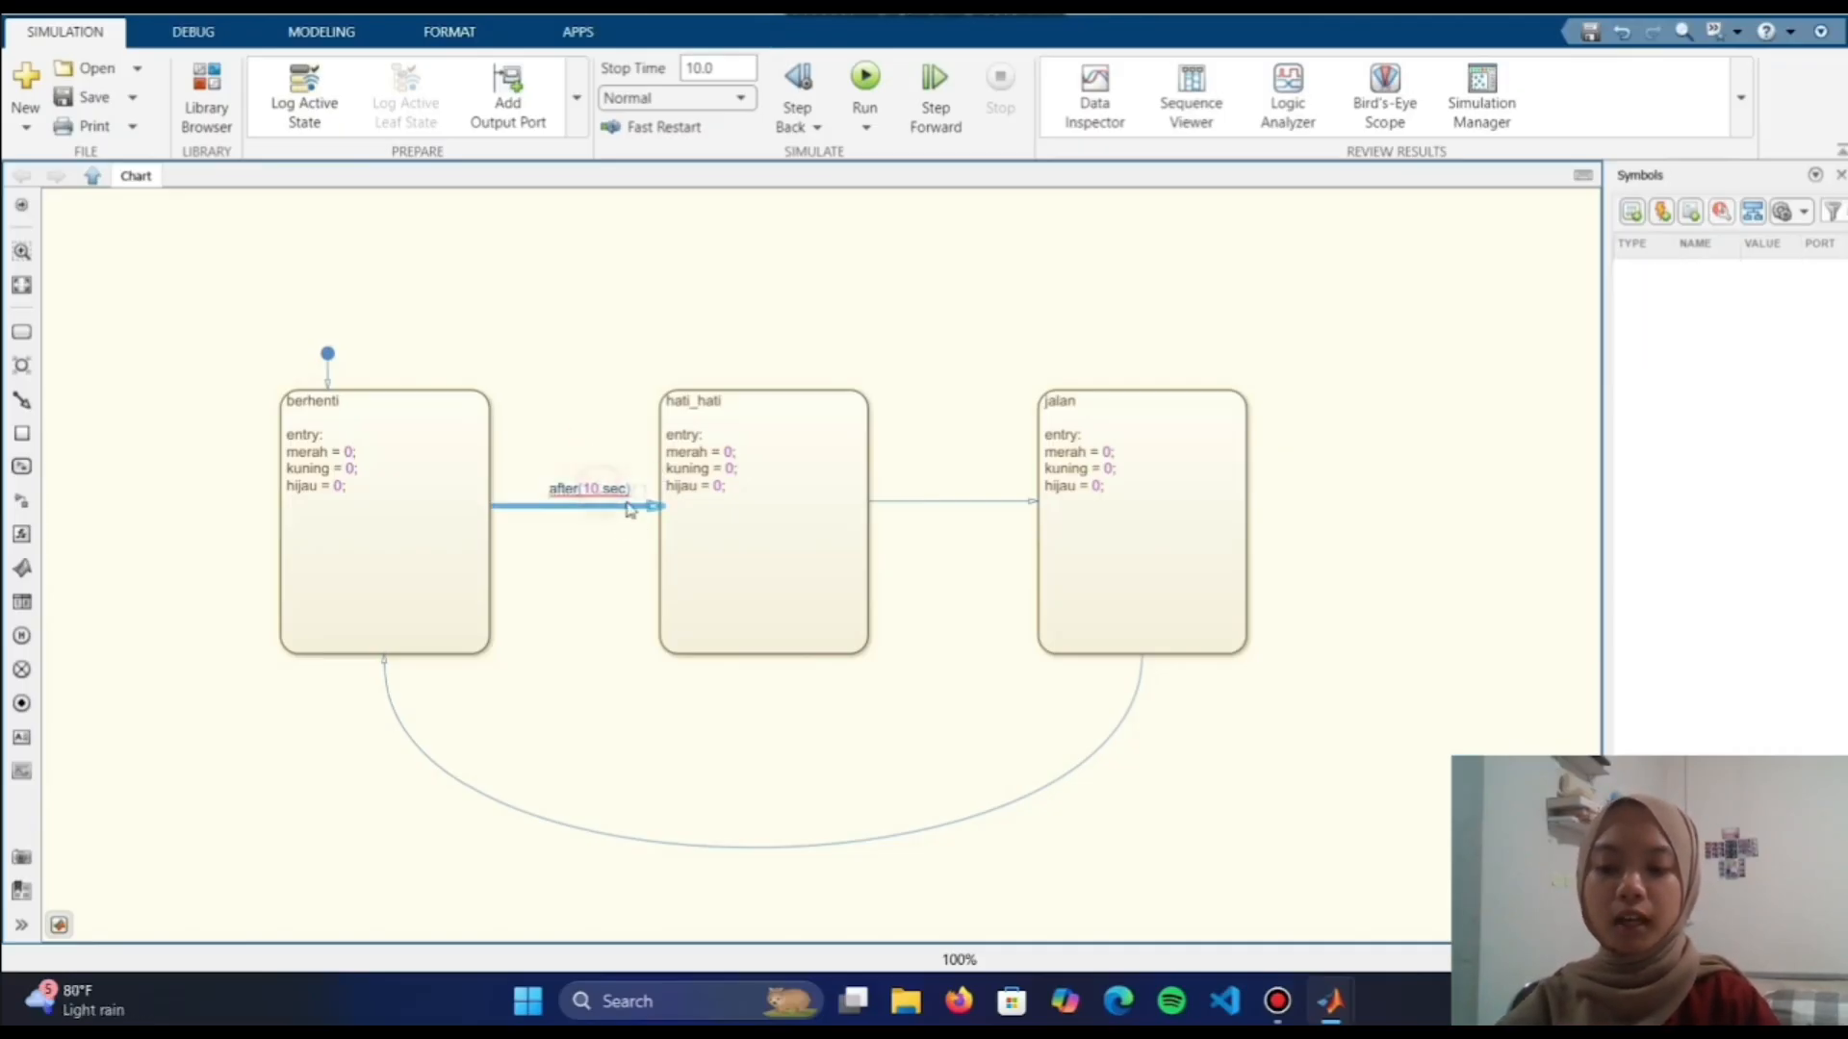
Finish the after(10,sec) label and label the transition from hati_hati to jalan with after(5,sec)
key("BackSpace")
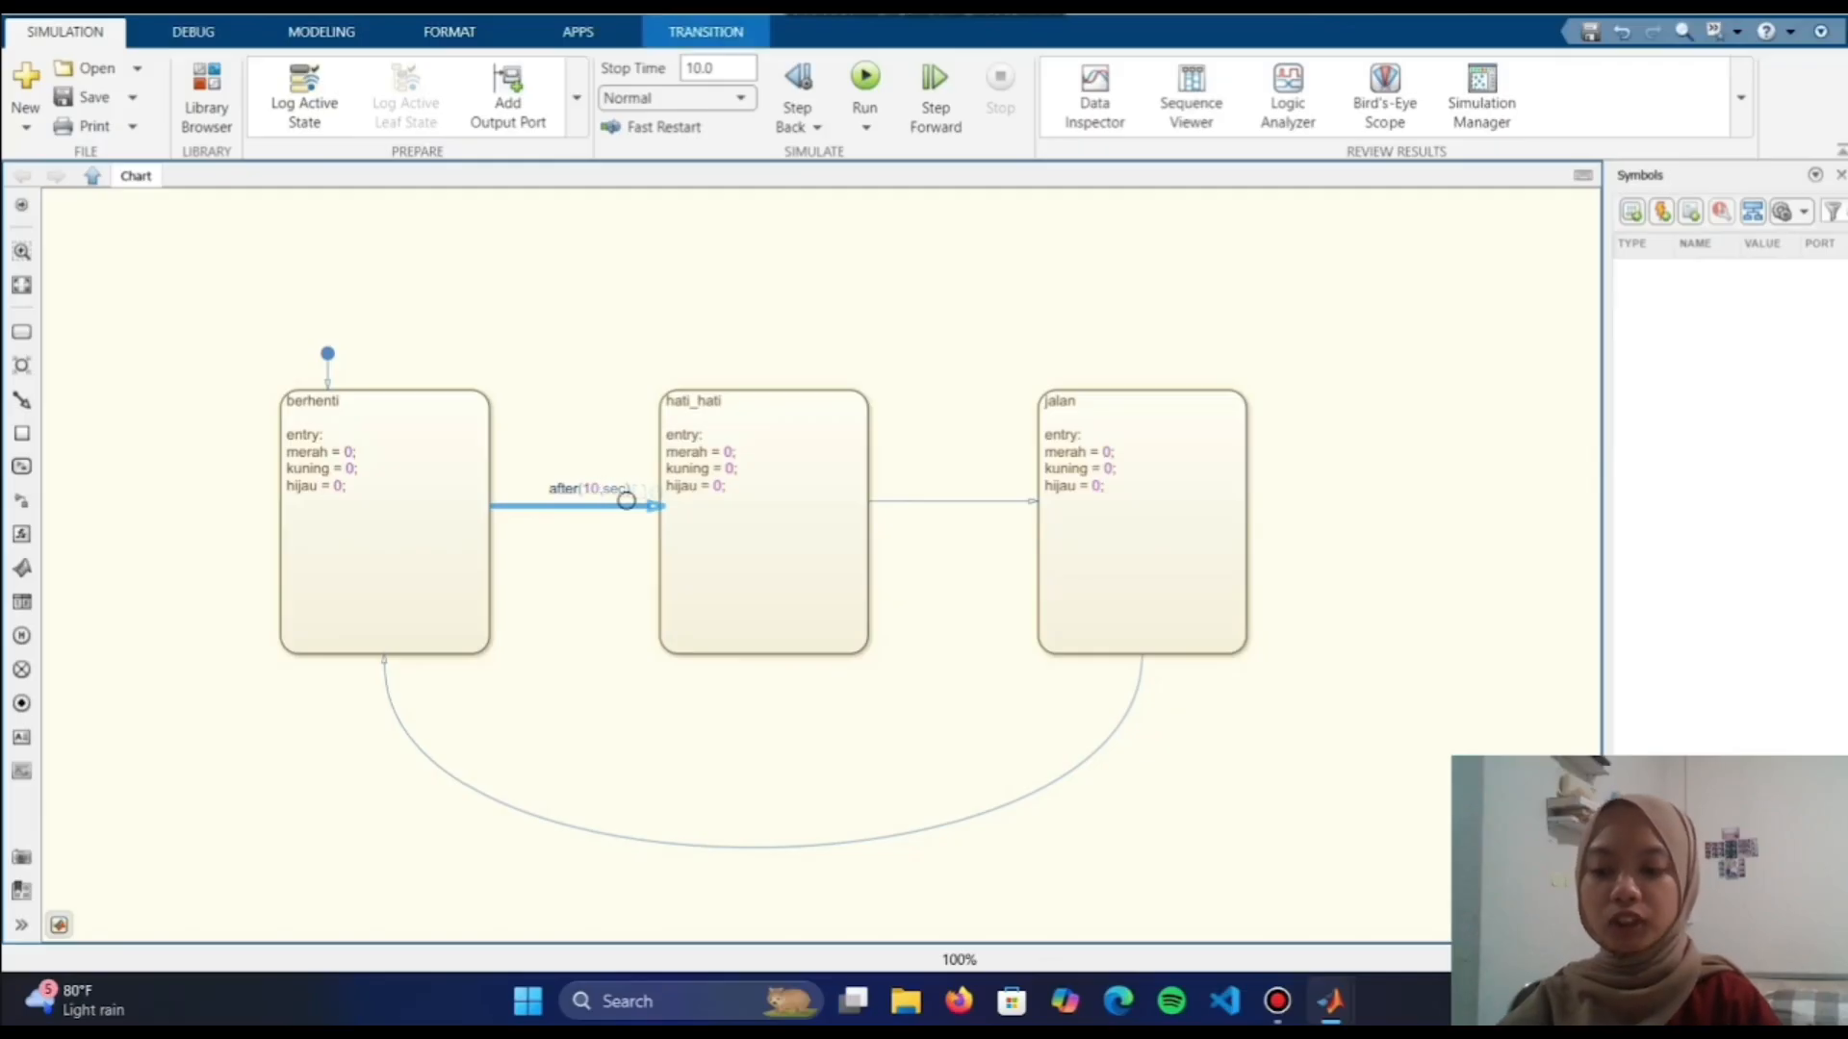
left_click(1010, 393)
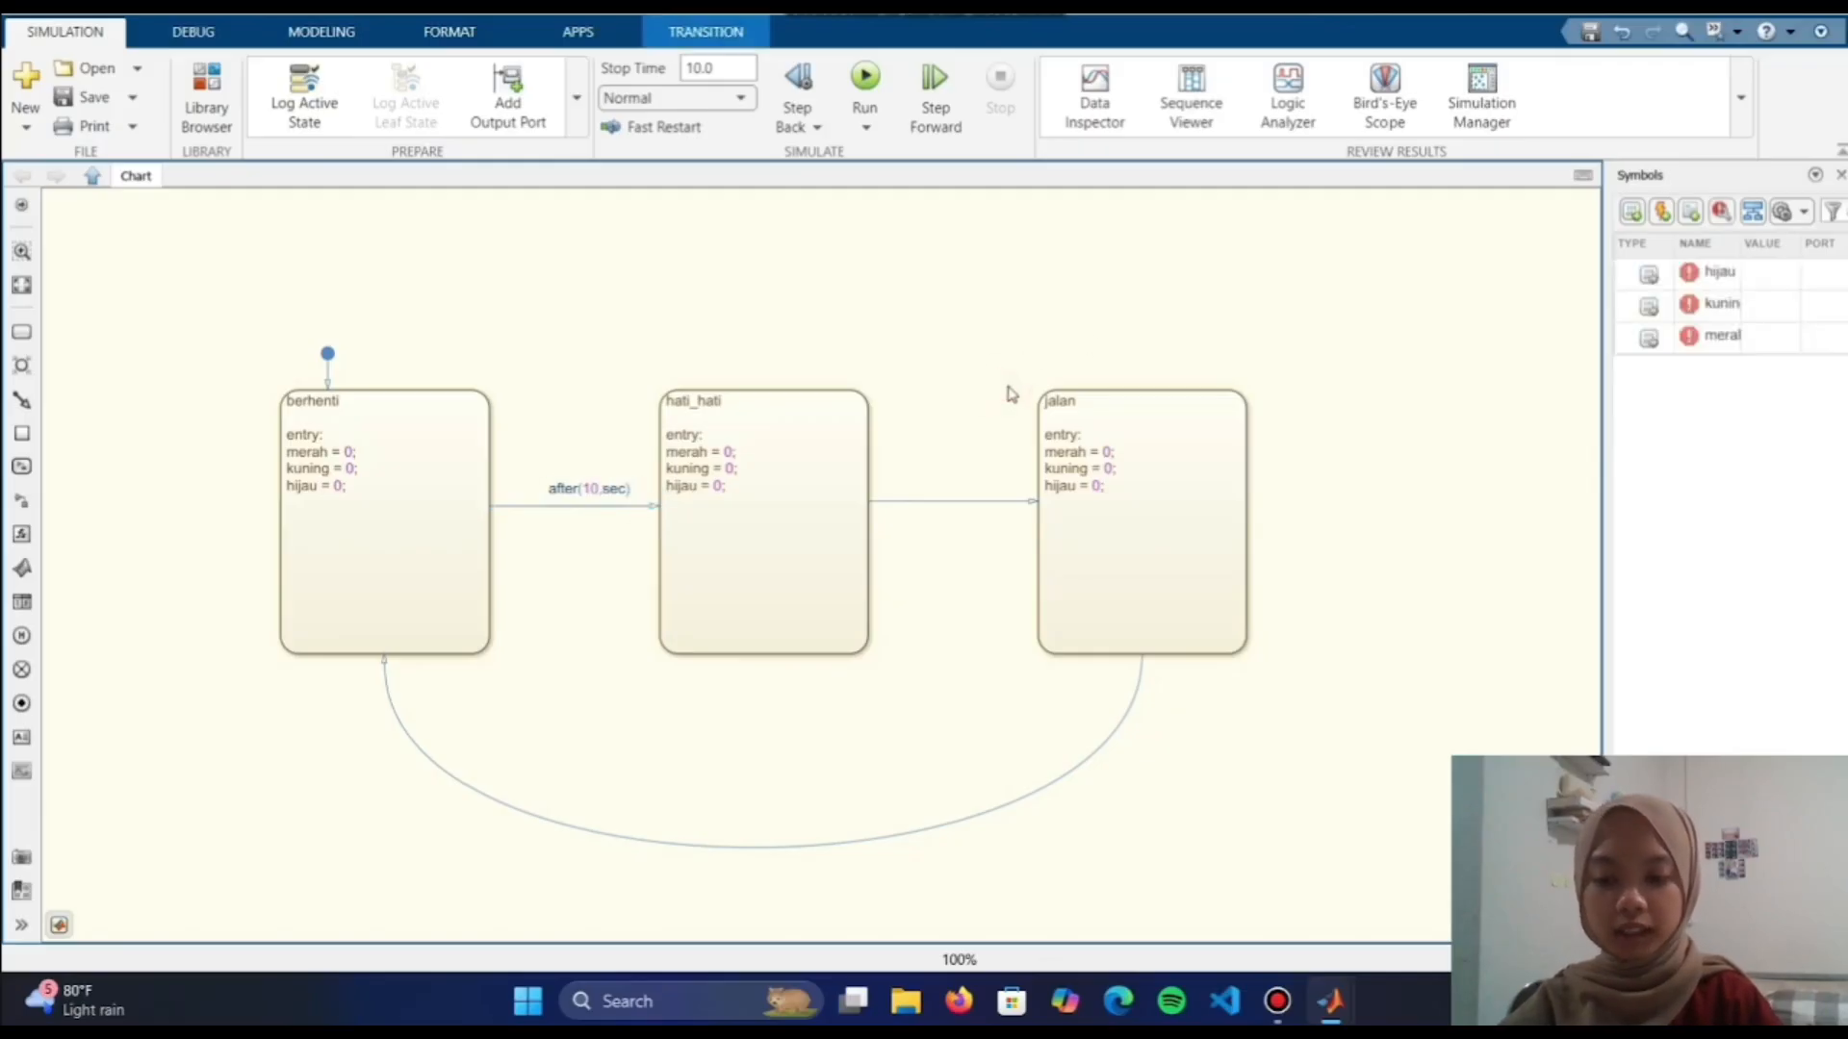
double_click(953, 491)
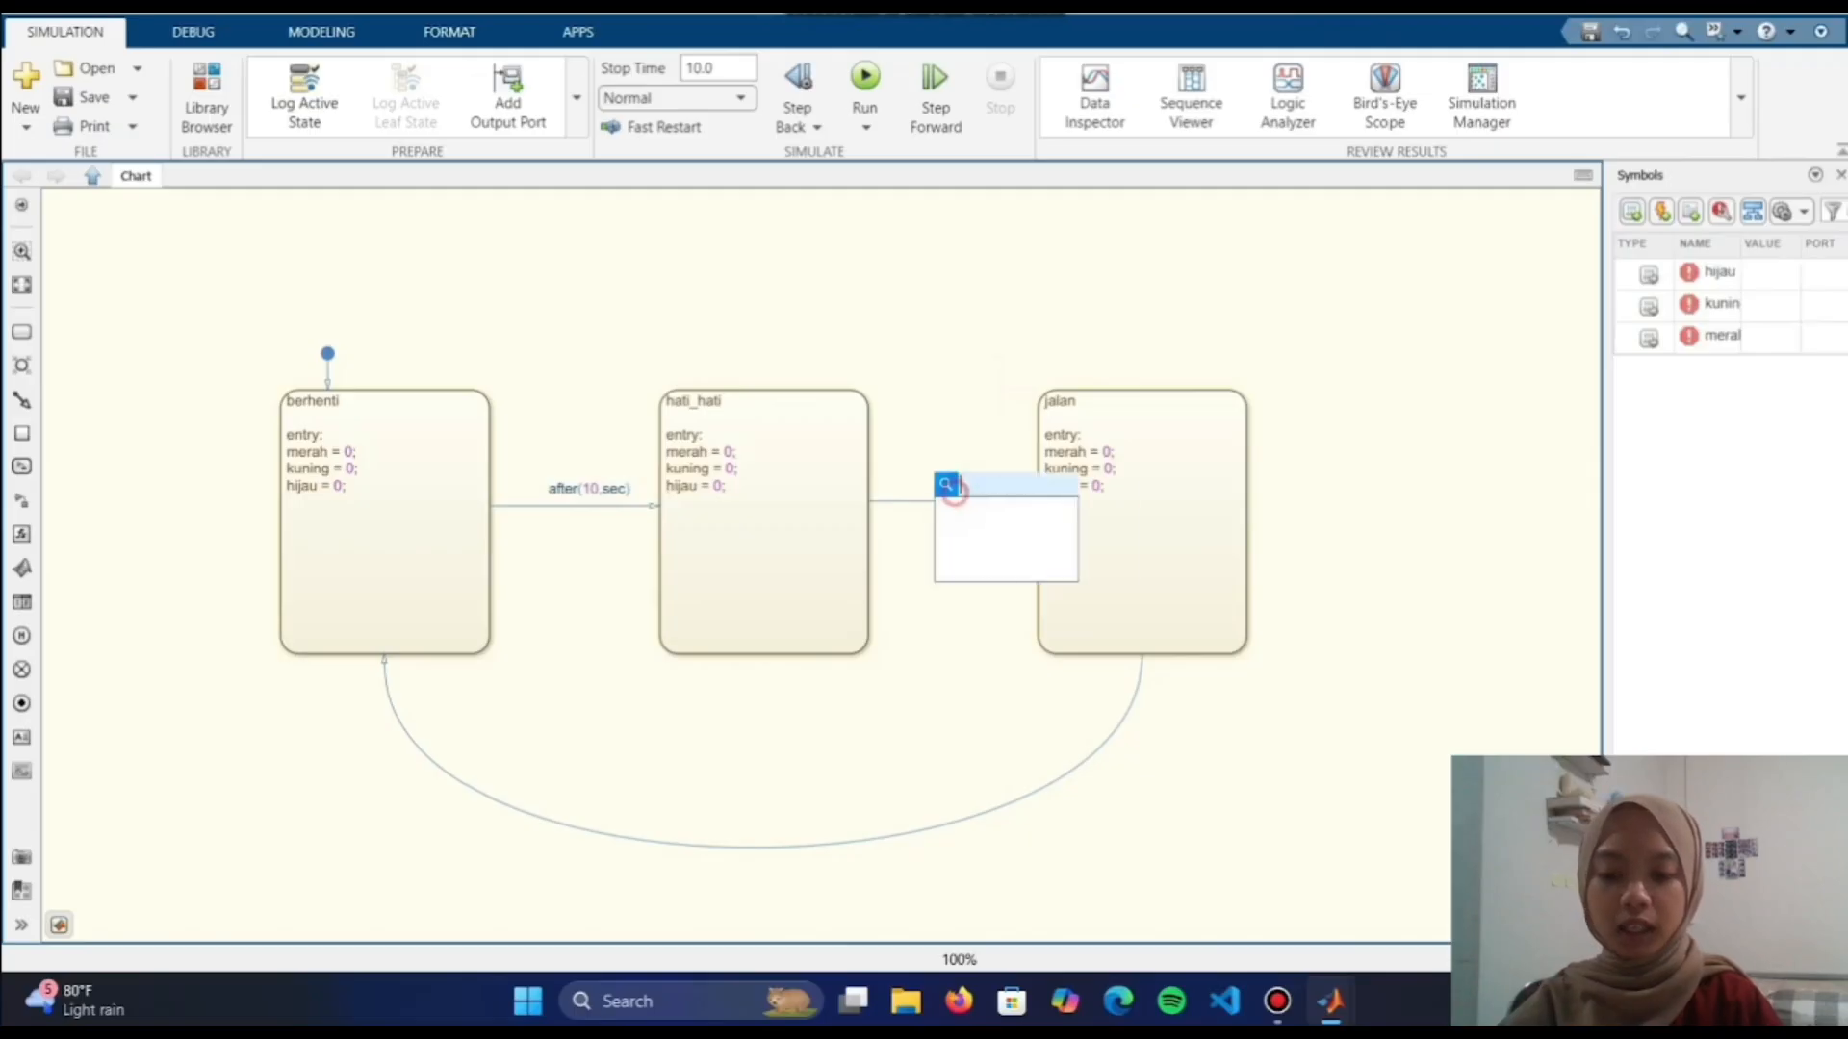
left_click(927, 470)
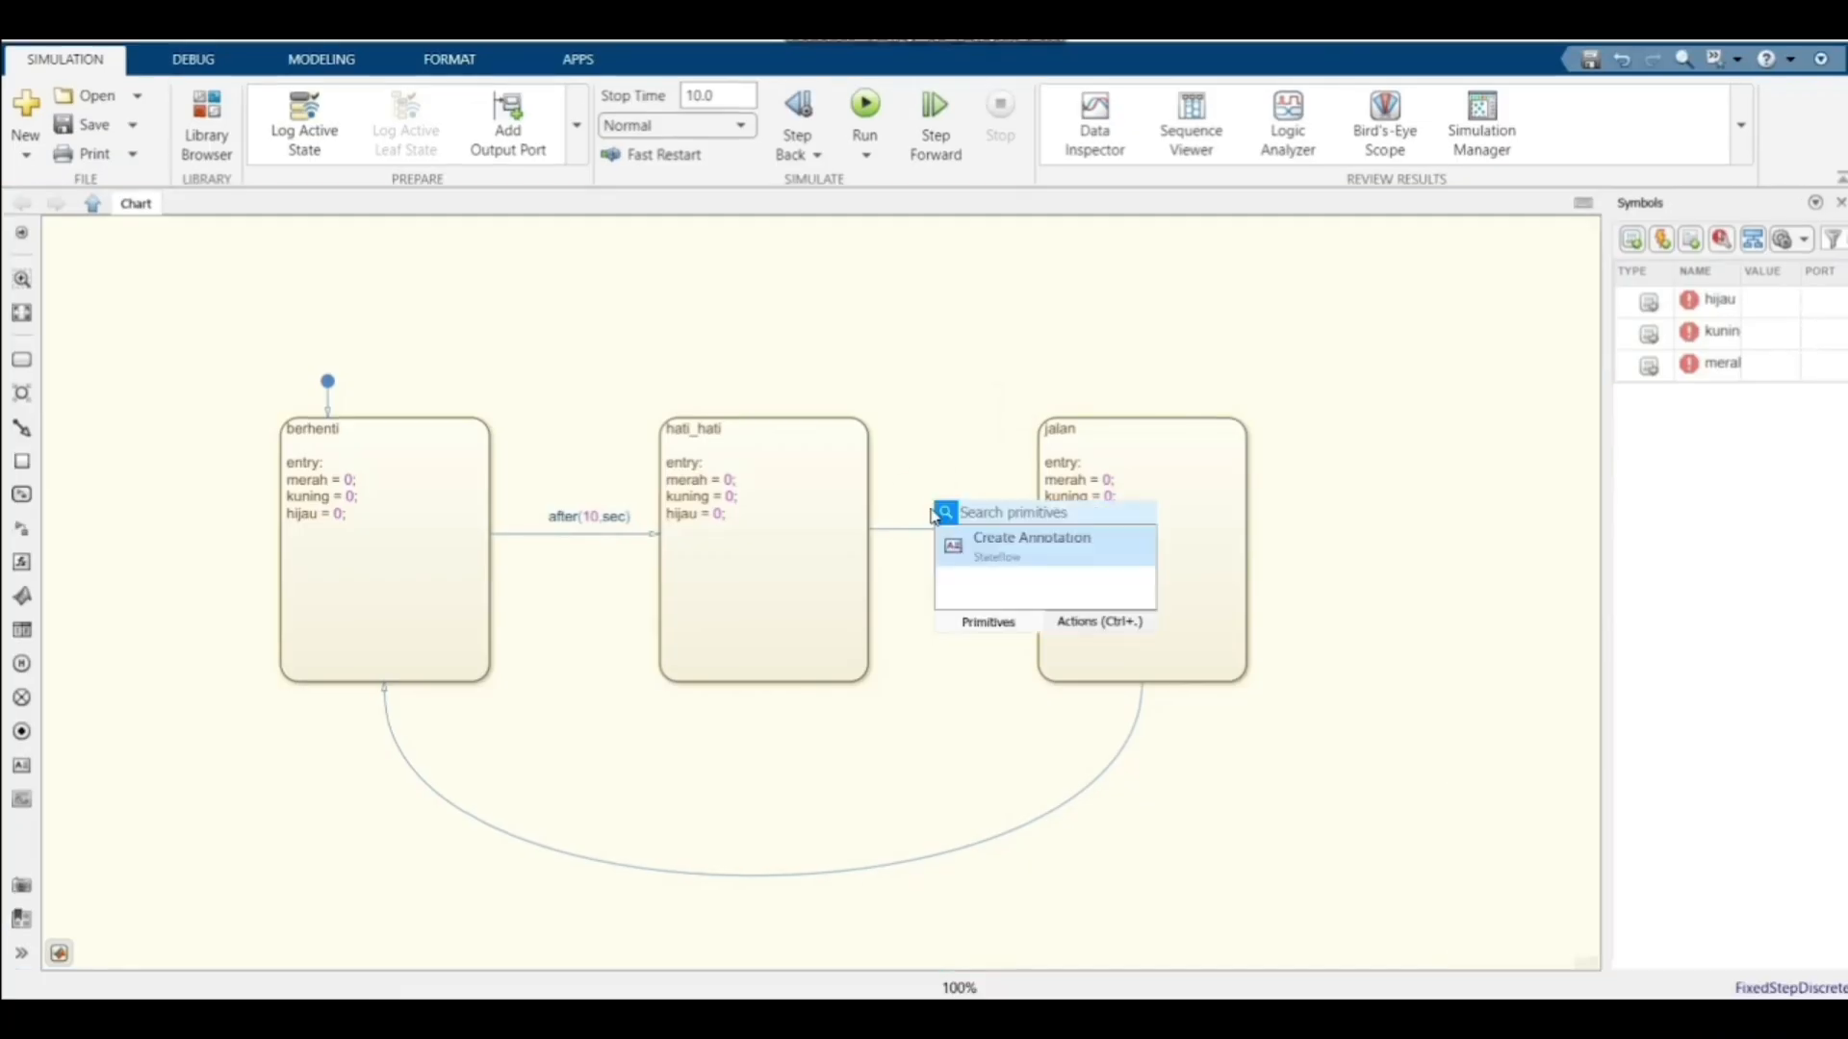
left_click(926, 471)
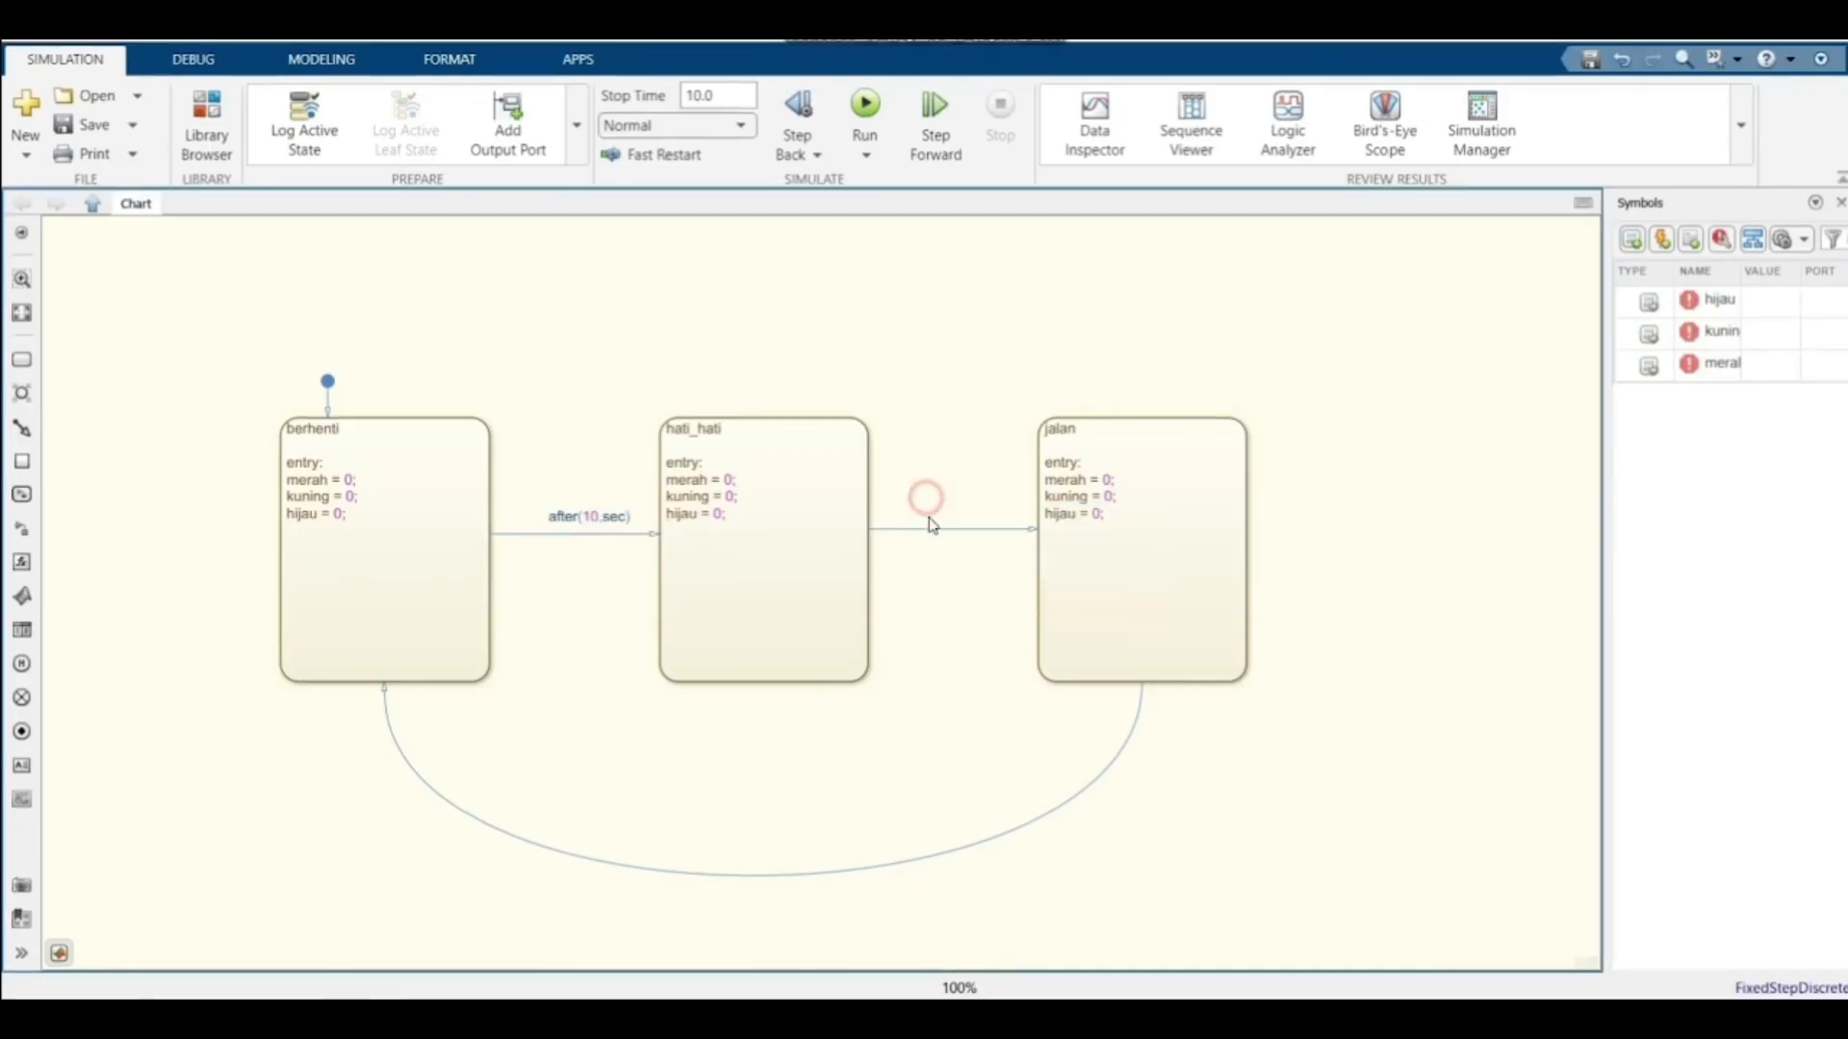
left_click(940, 524)
left_click(958, 520)
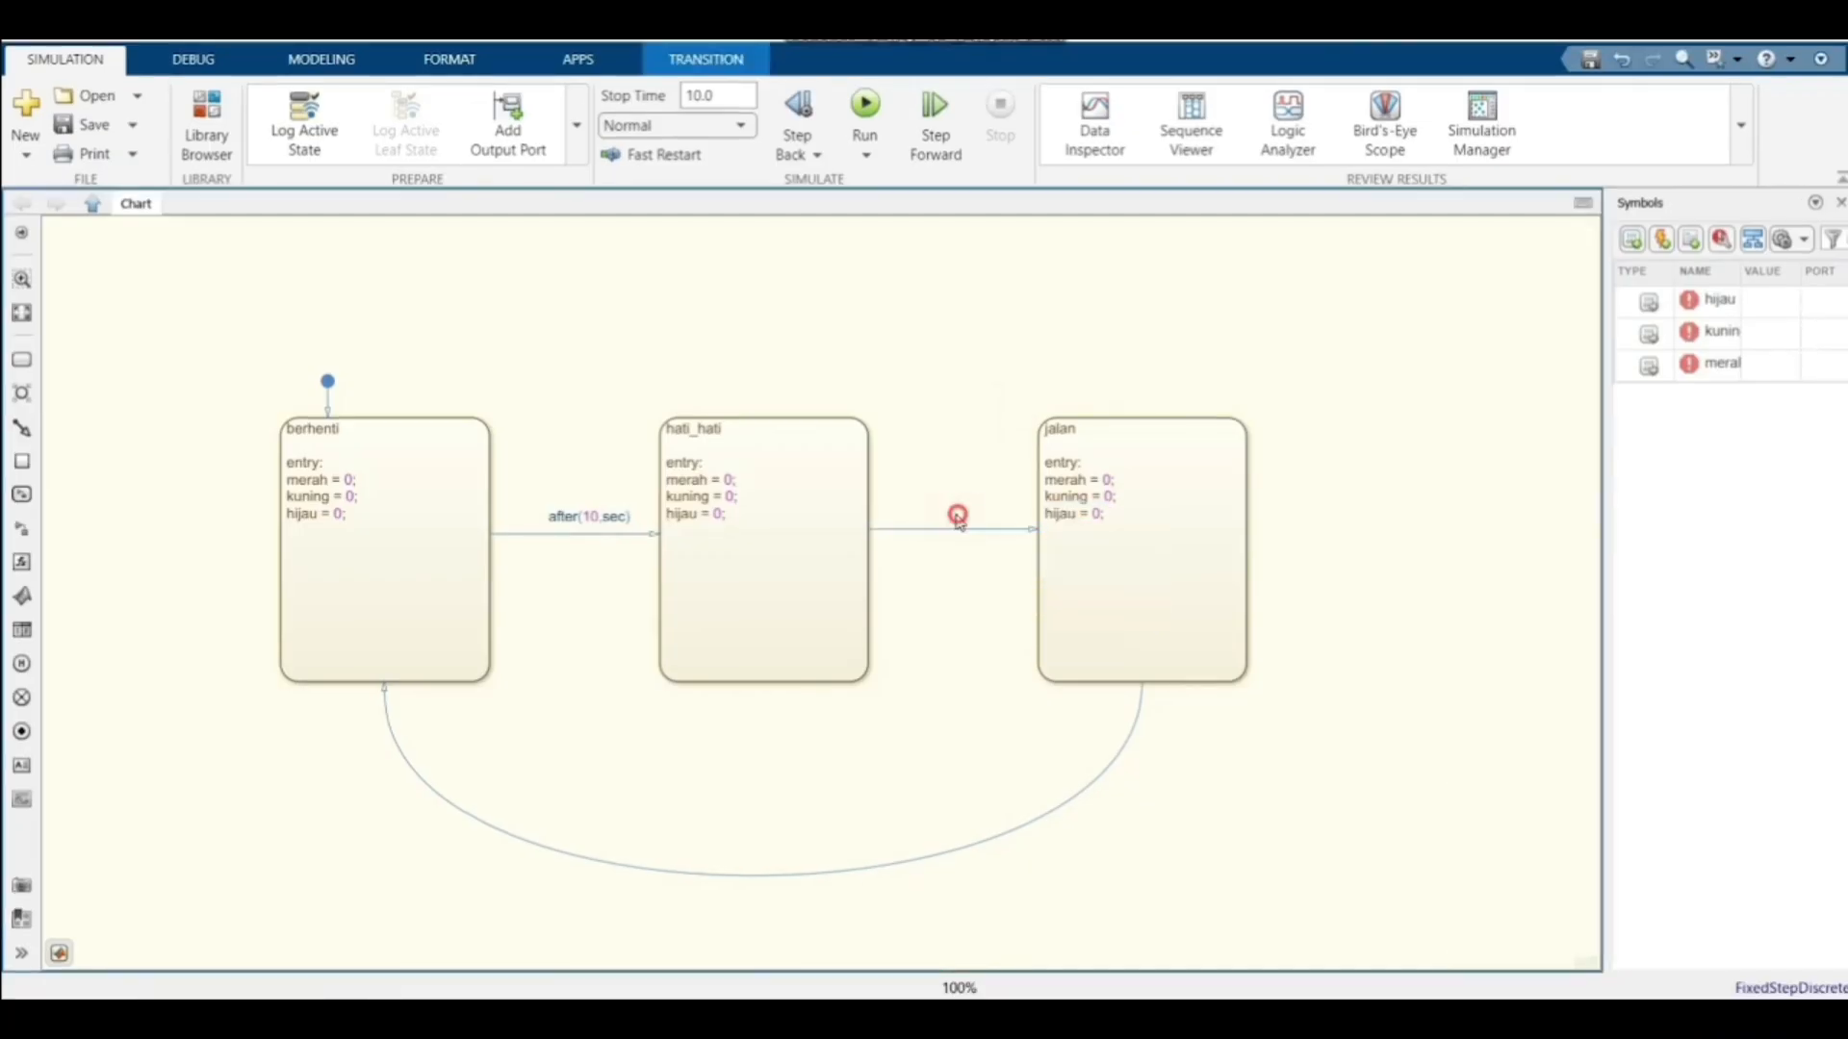
left_click(960, 525)
left_click(964, 519)
left_click(961, 521)
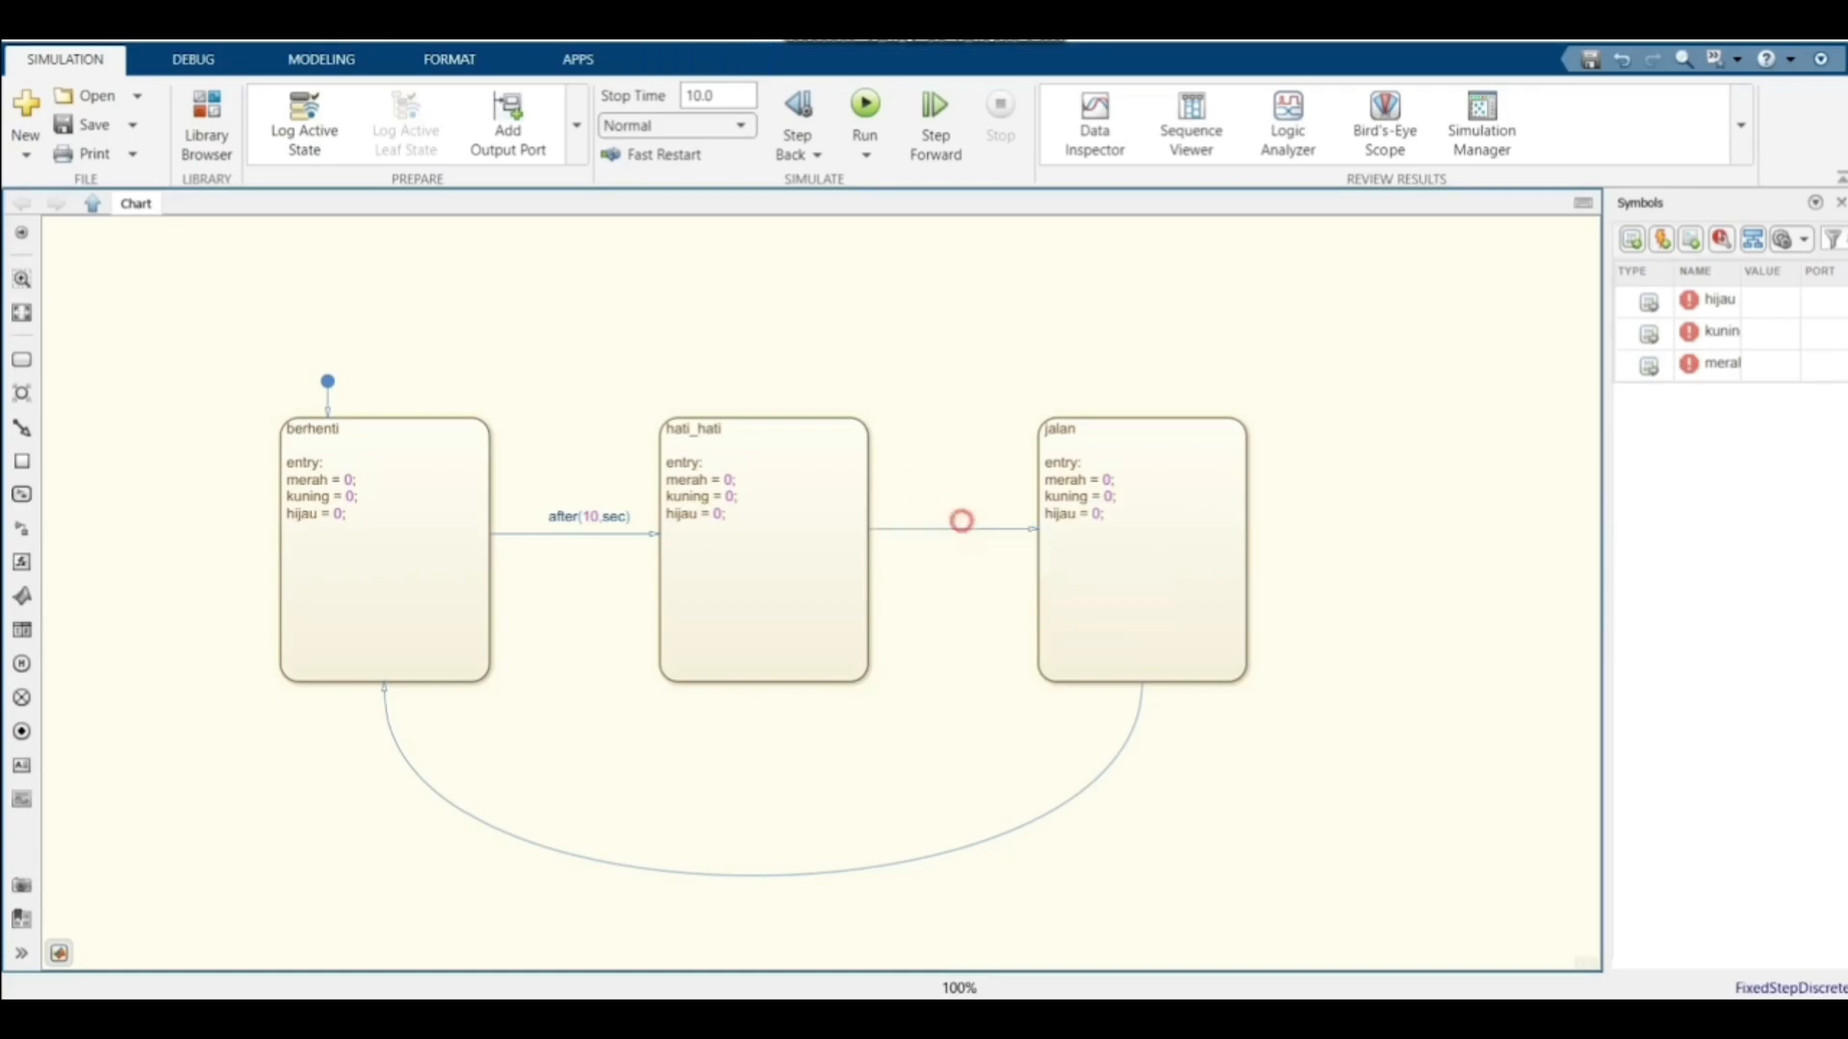
left_click(961, 521)
left_click(974, 456)
left_click(952, 527)
left_click(959, 528)
type("after(5,sec)")
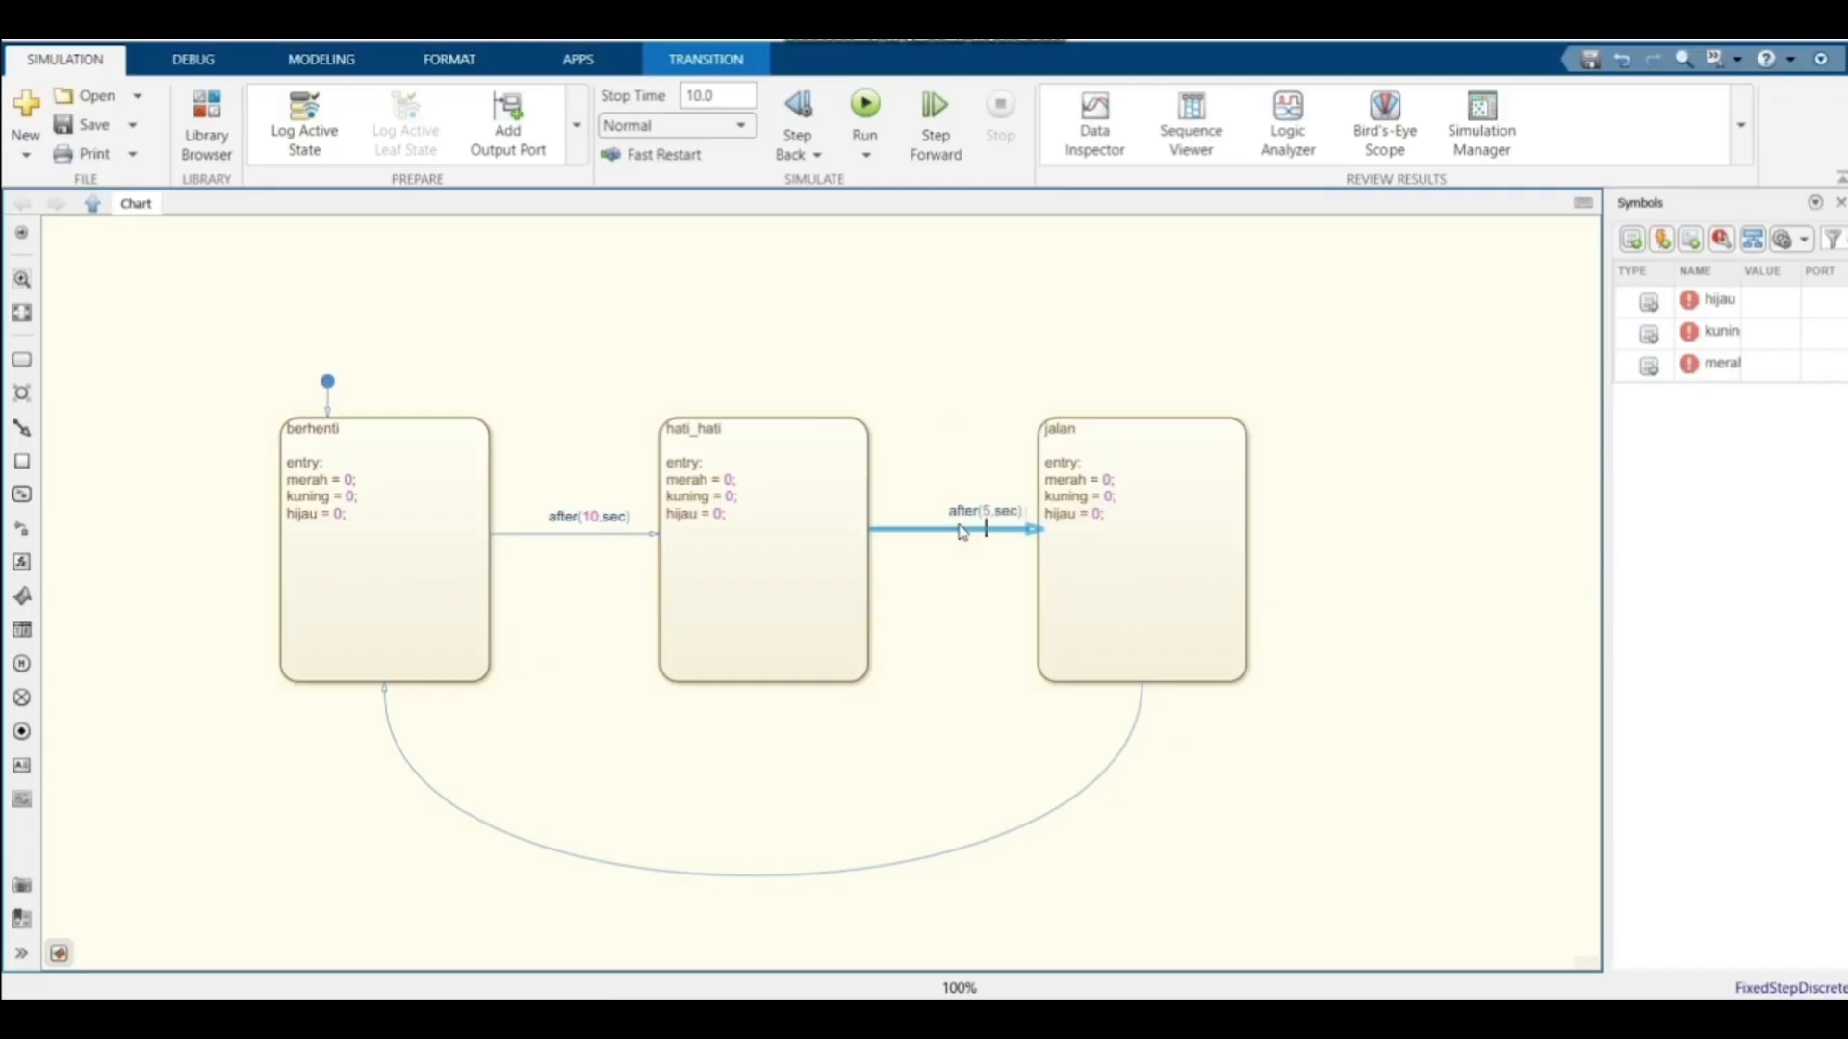
Label the return transition from jalan to berhenti with the condition after(35,sec)
left_click(751, 866)
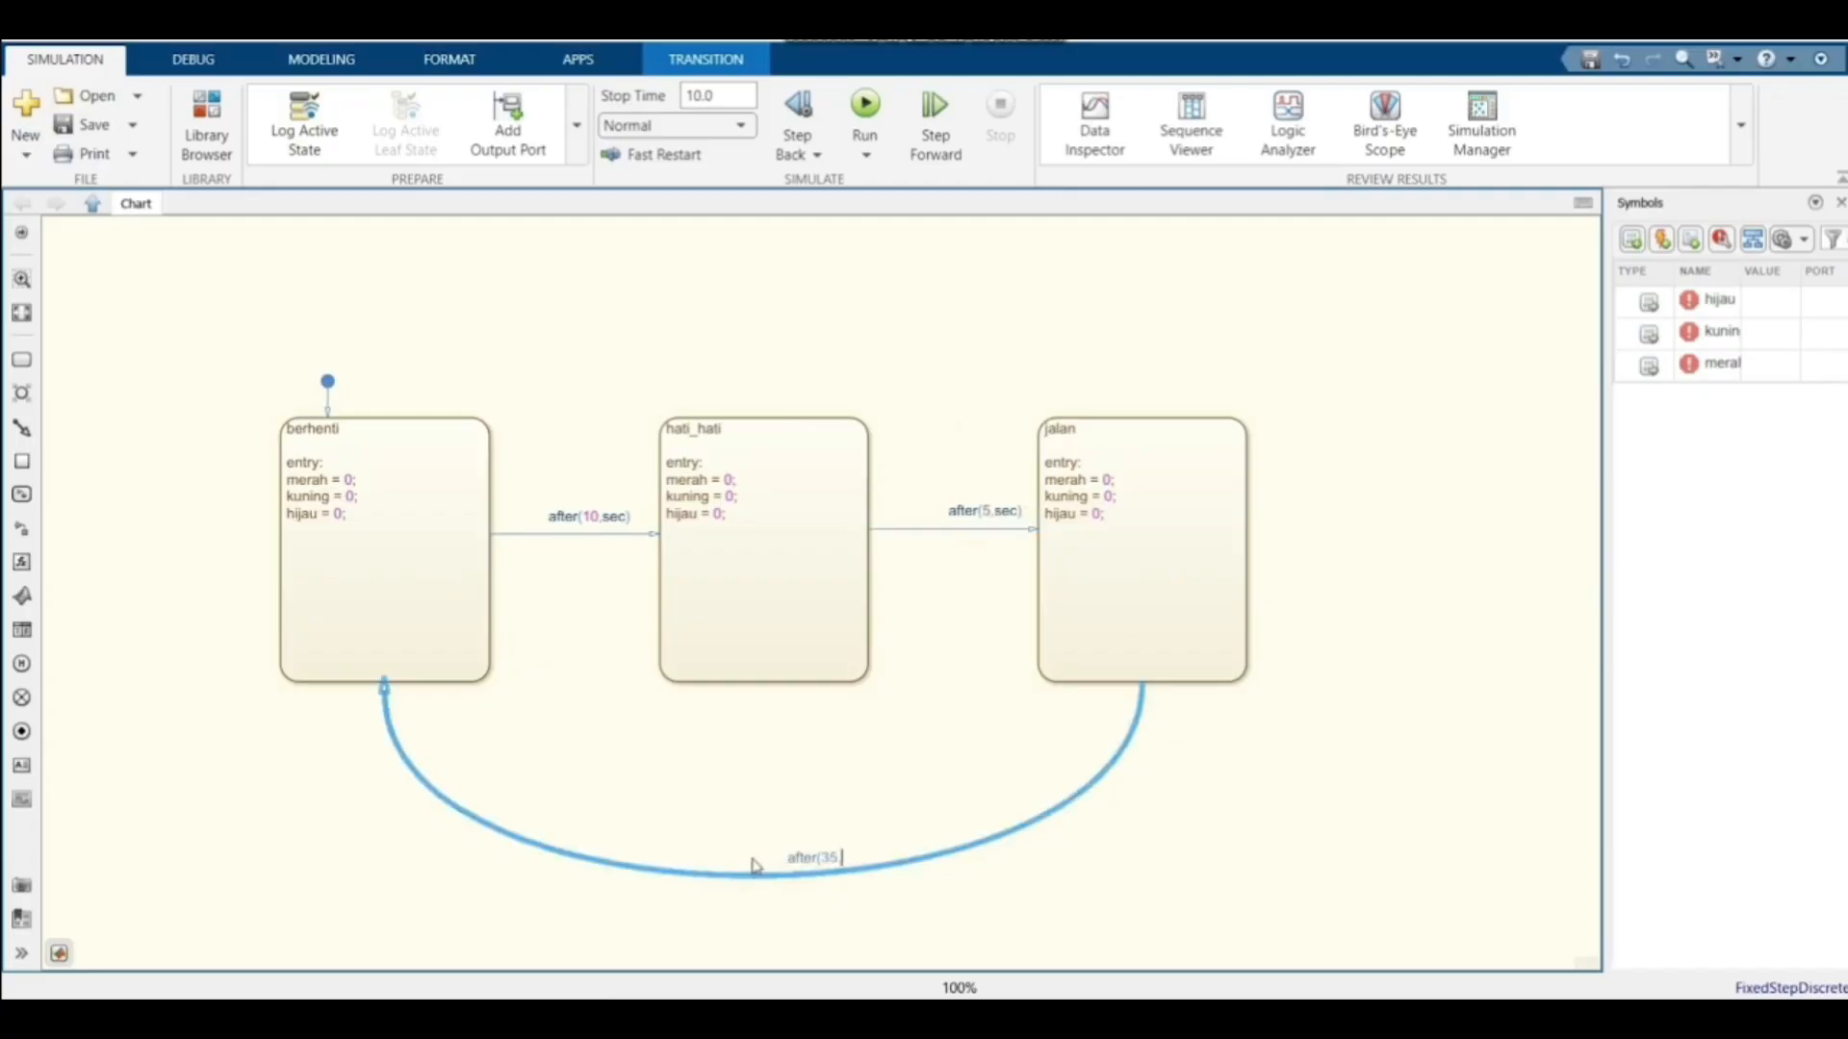
left_click(833, 770)
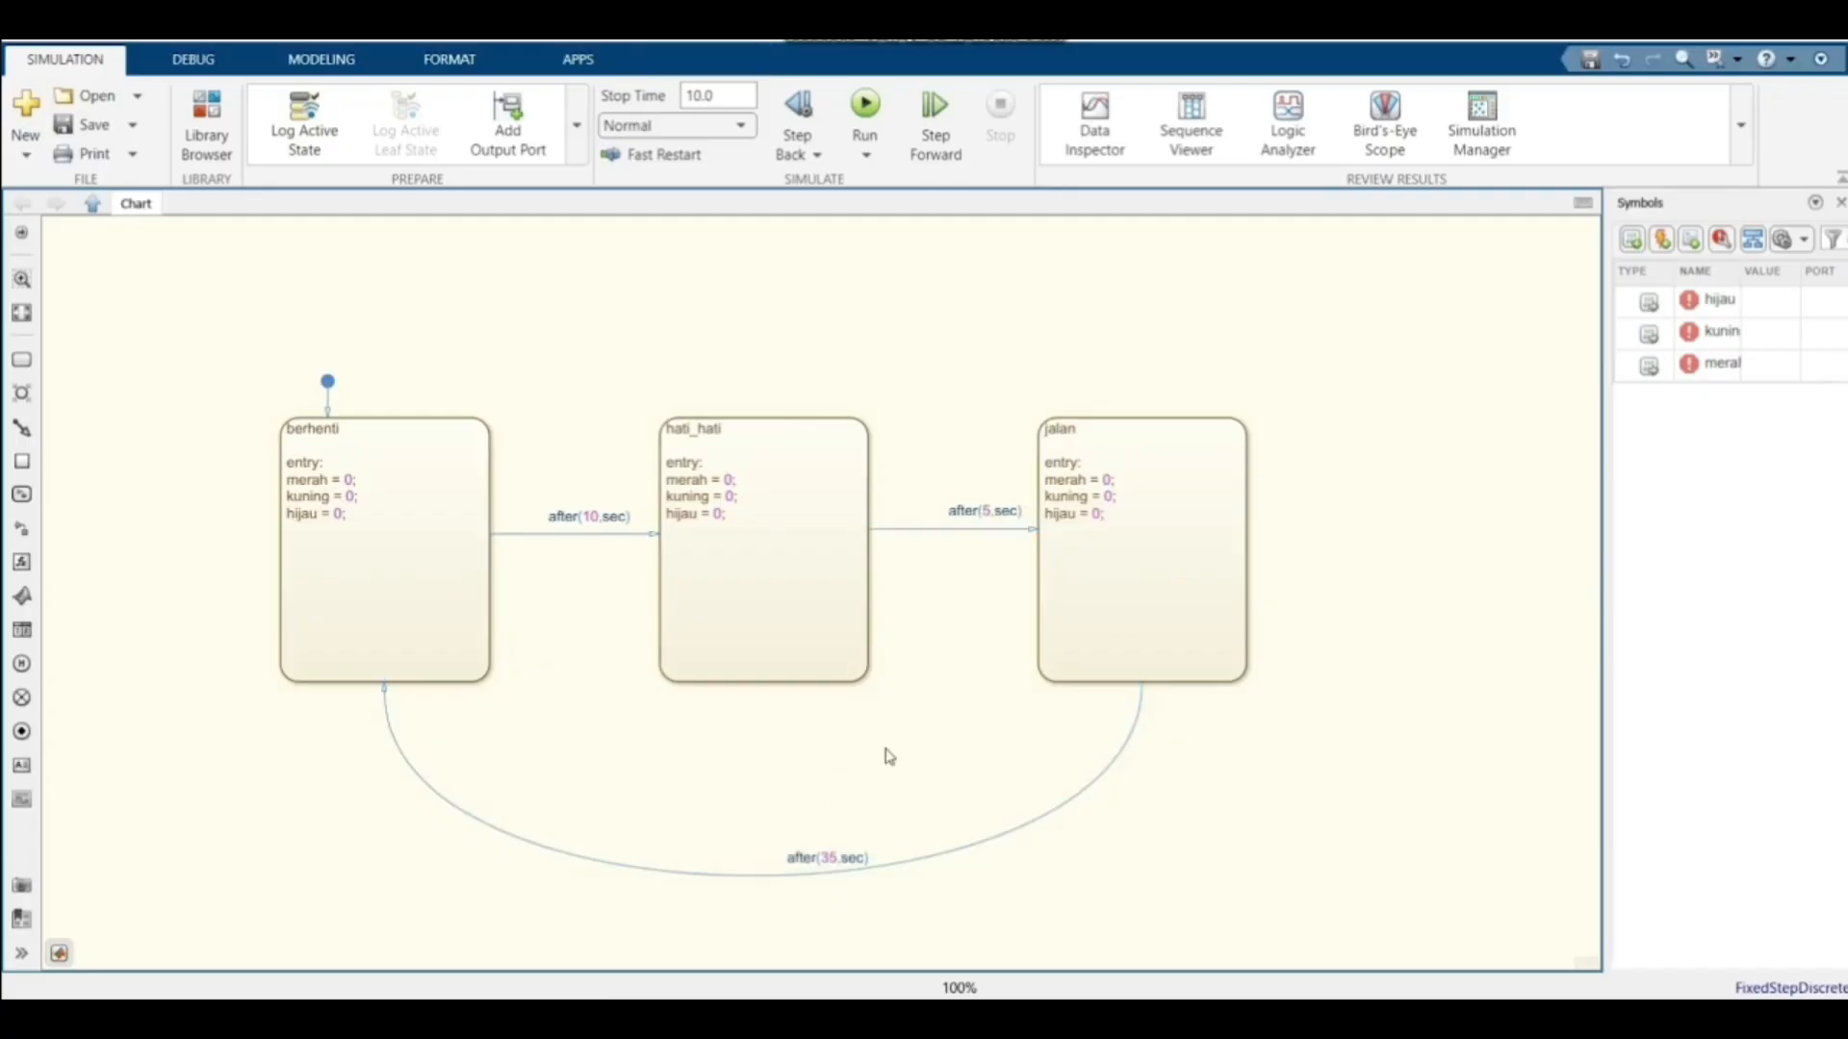
Set merah = 1 in the entry actions of the berhenti state
double_click(350, 479)
type("1")
left_click(442, 482)
left_click(735, 503)
key("Delete")
key("ctrl+z")
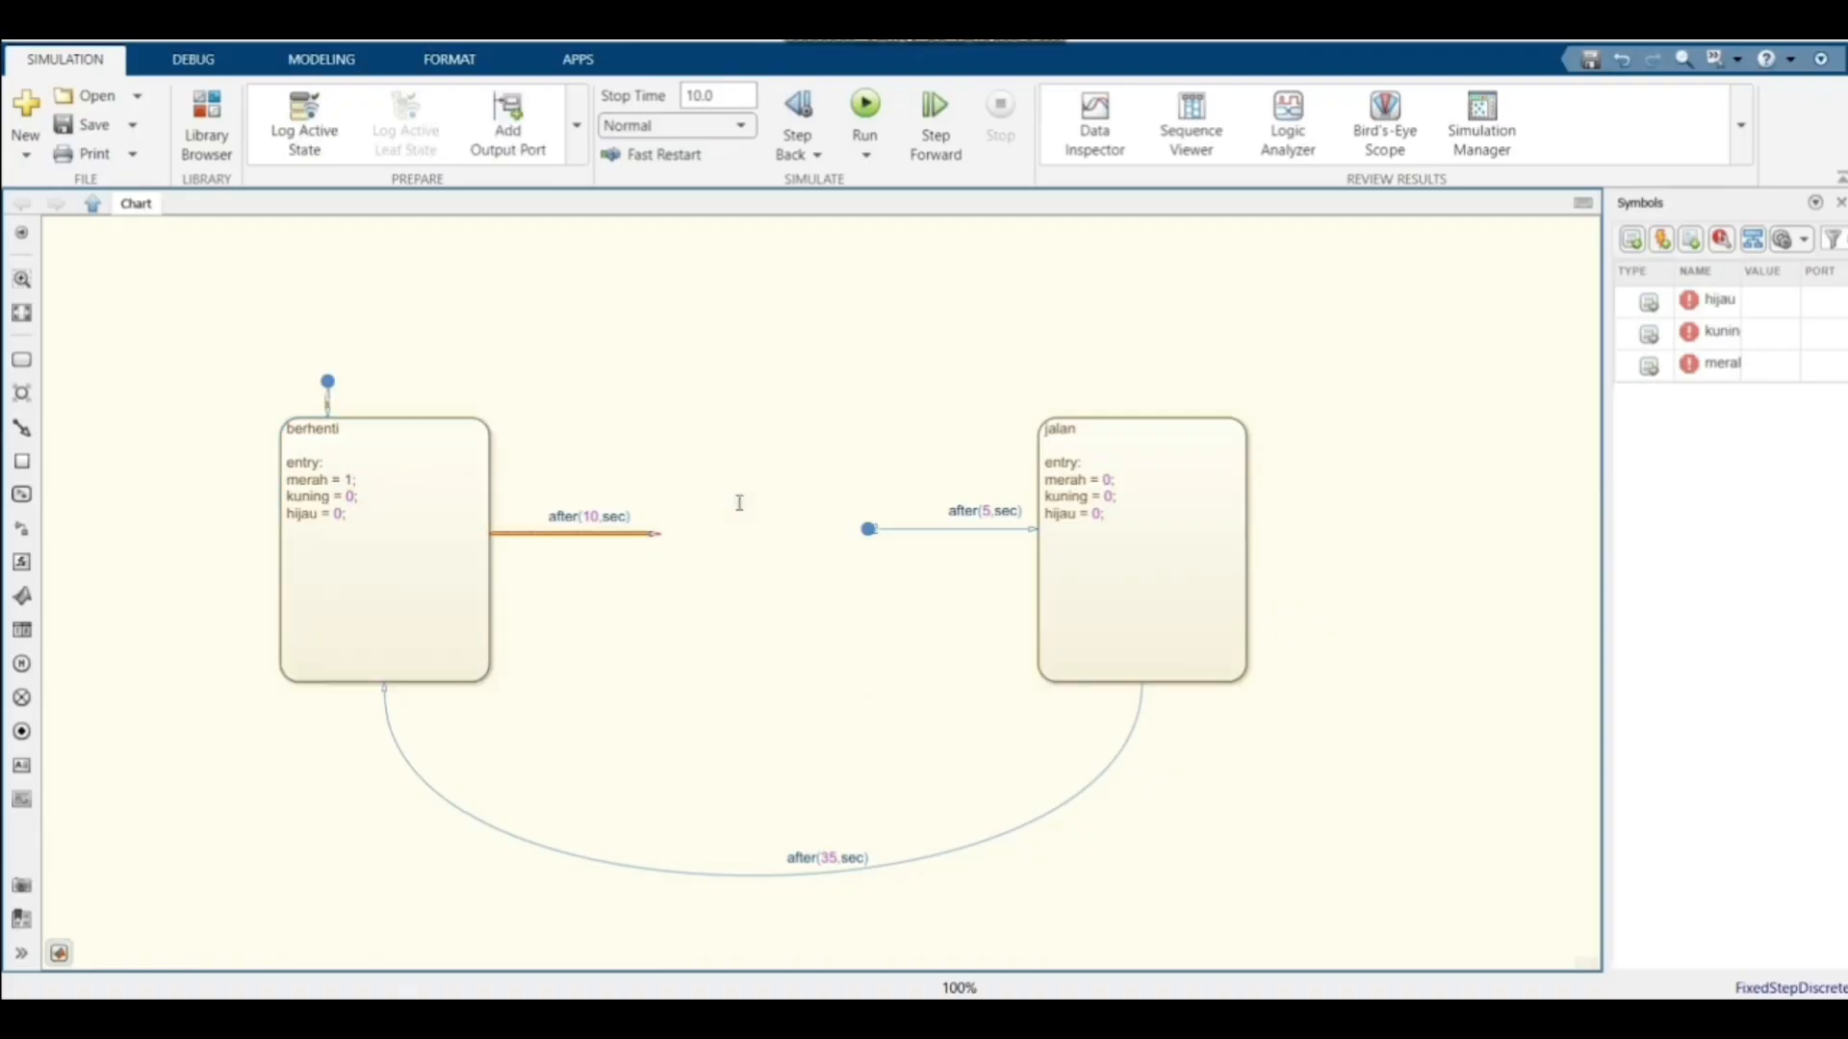
Set kuning = 1 in the entry actions of the hati_hati state
left_click(733, 499)
key("BackSpace")
type("1")
left_click(959, 381)
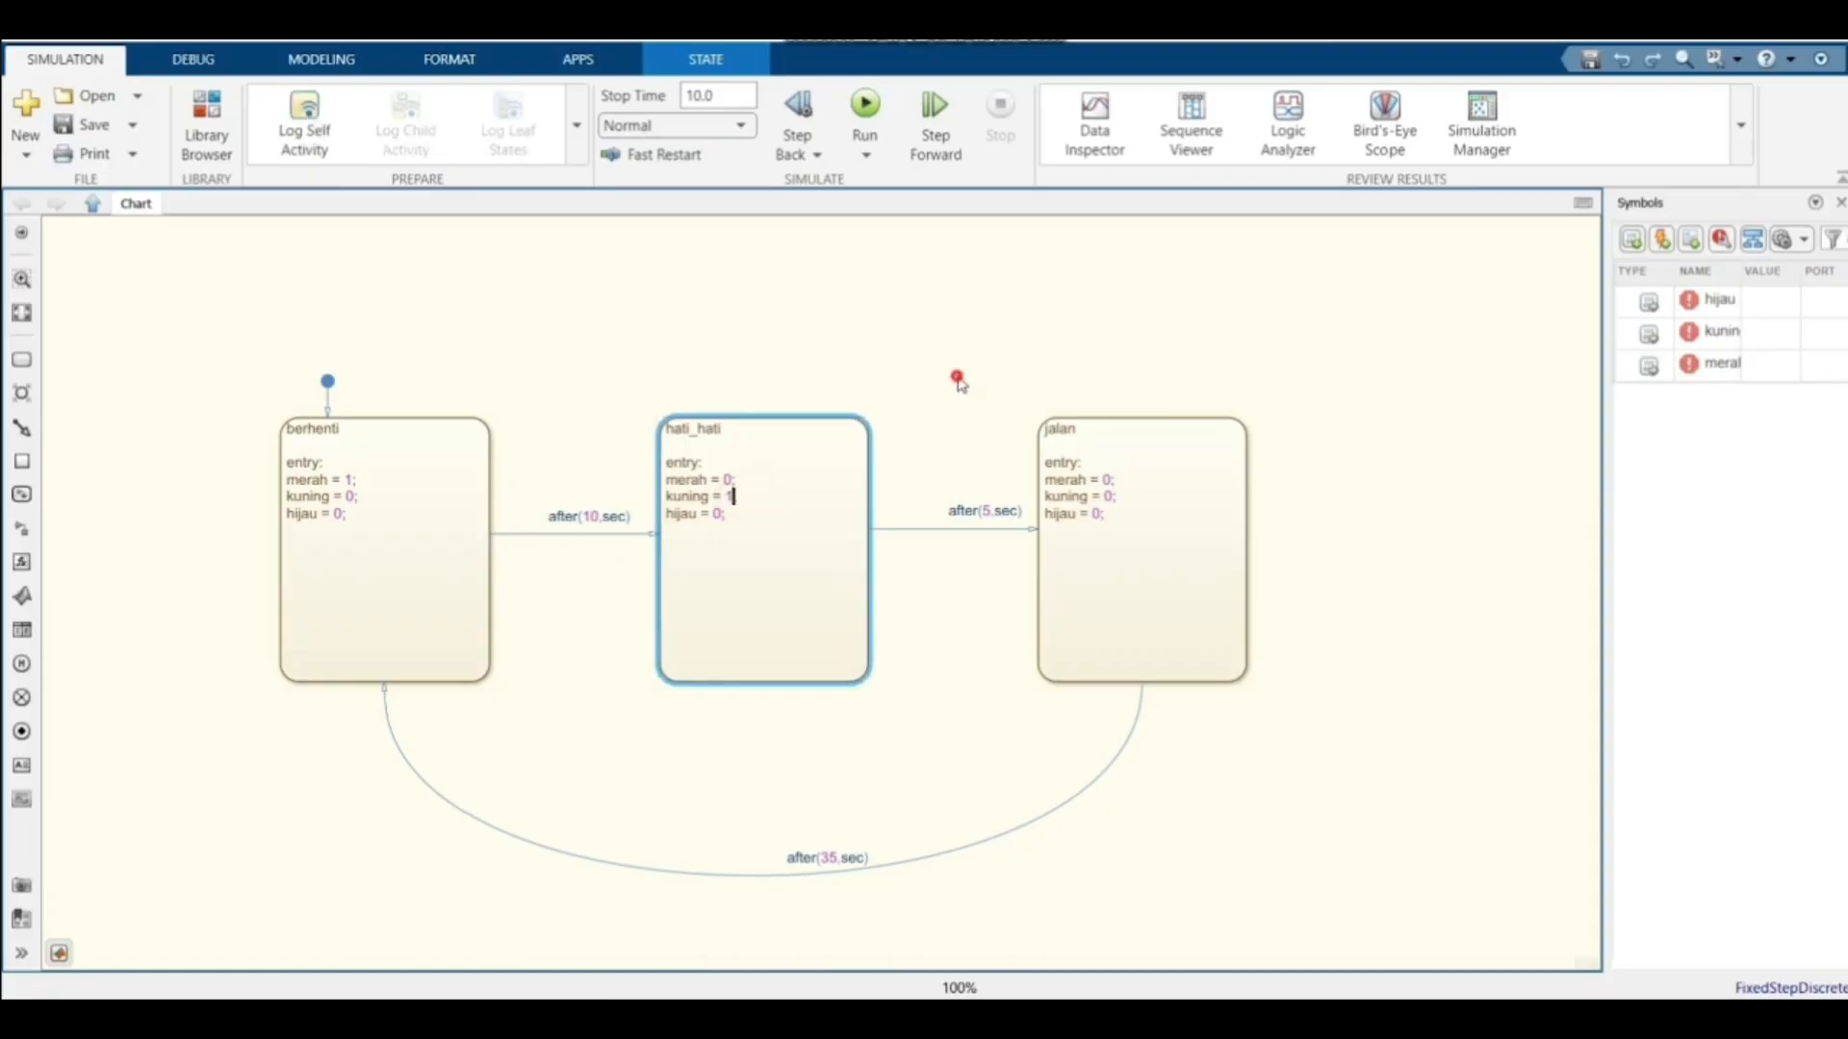
Set hijau = 1 in the entry actions of the jalan state
left_click(1100, 513)
key("BackSpace")
type("1")
left_click(1424, 556)
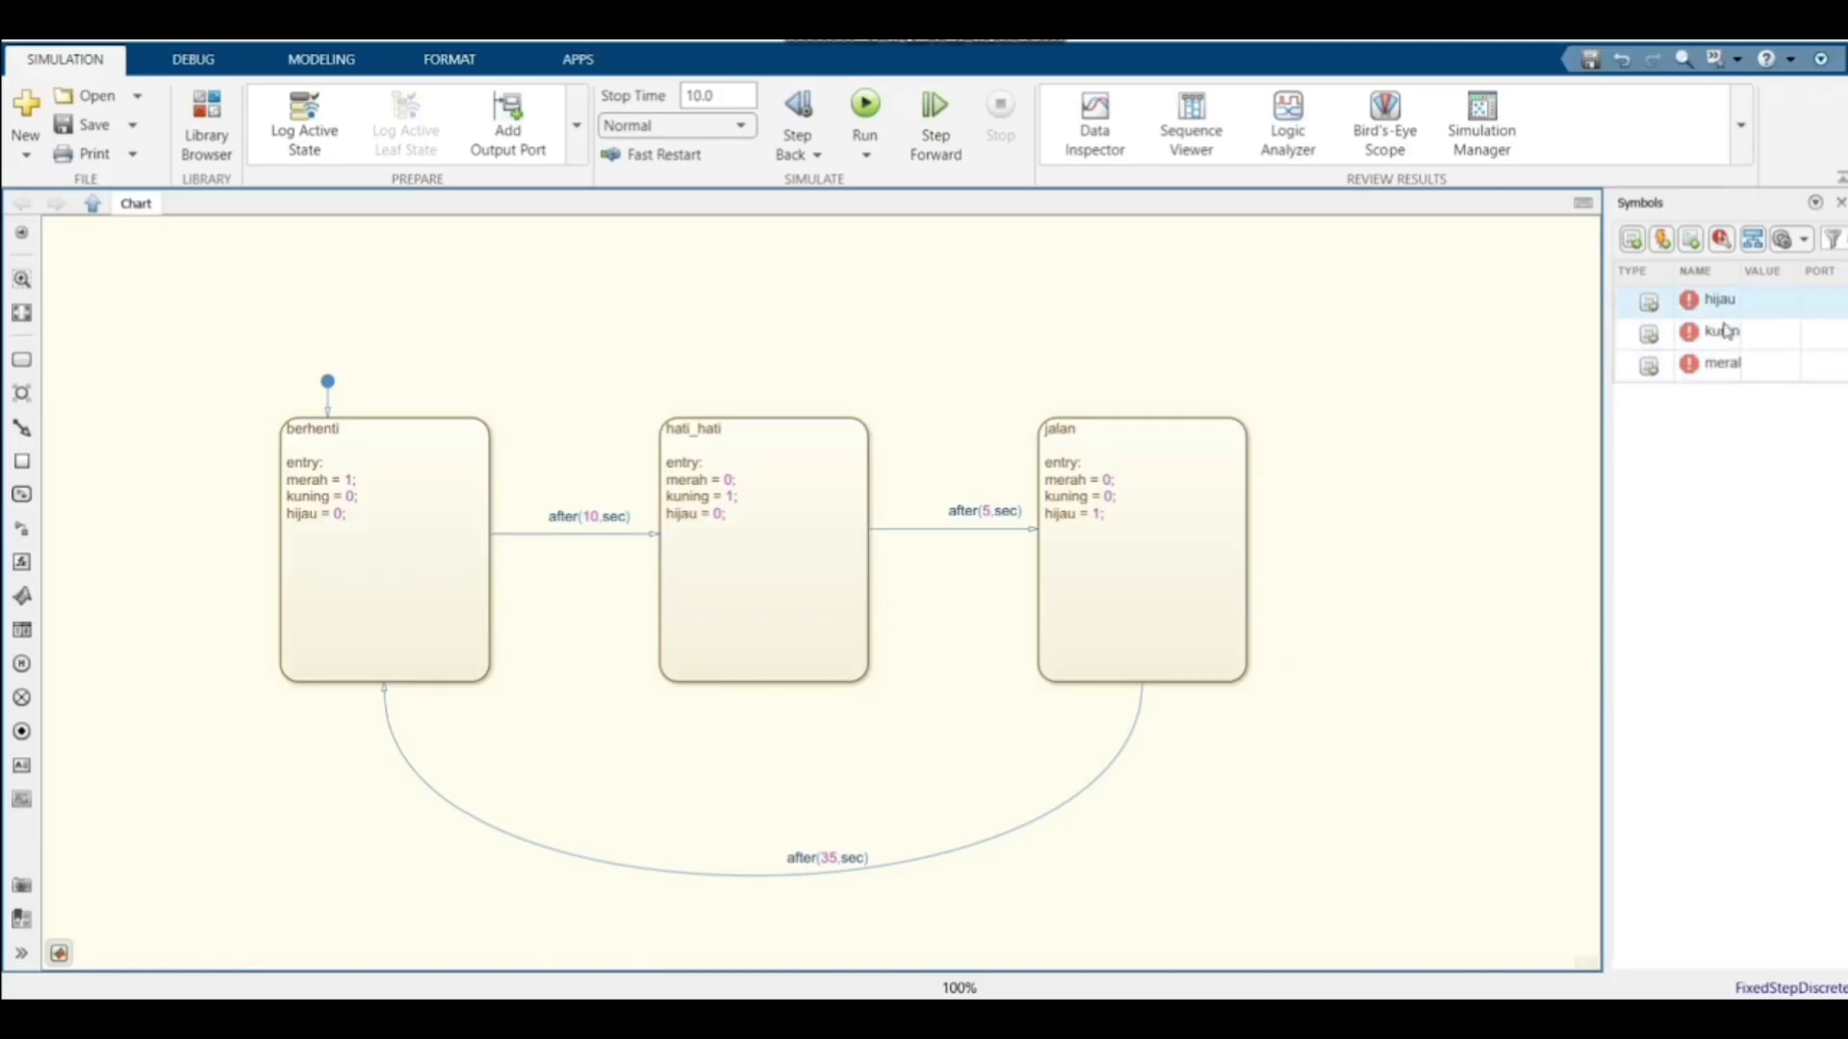
Resolve the undefined symbols hijau, kuning and merah as chart data
mouse_move(1692, 332)
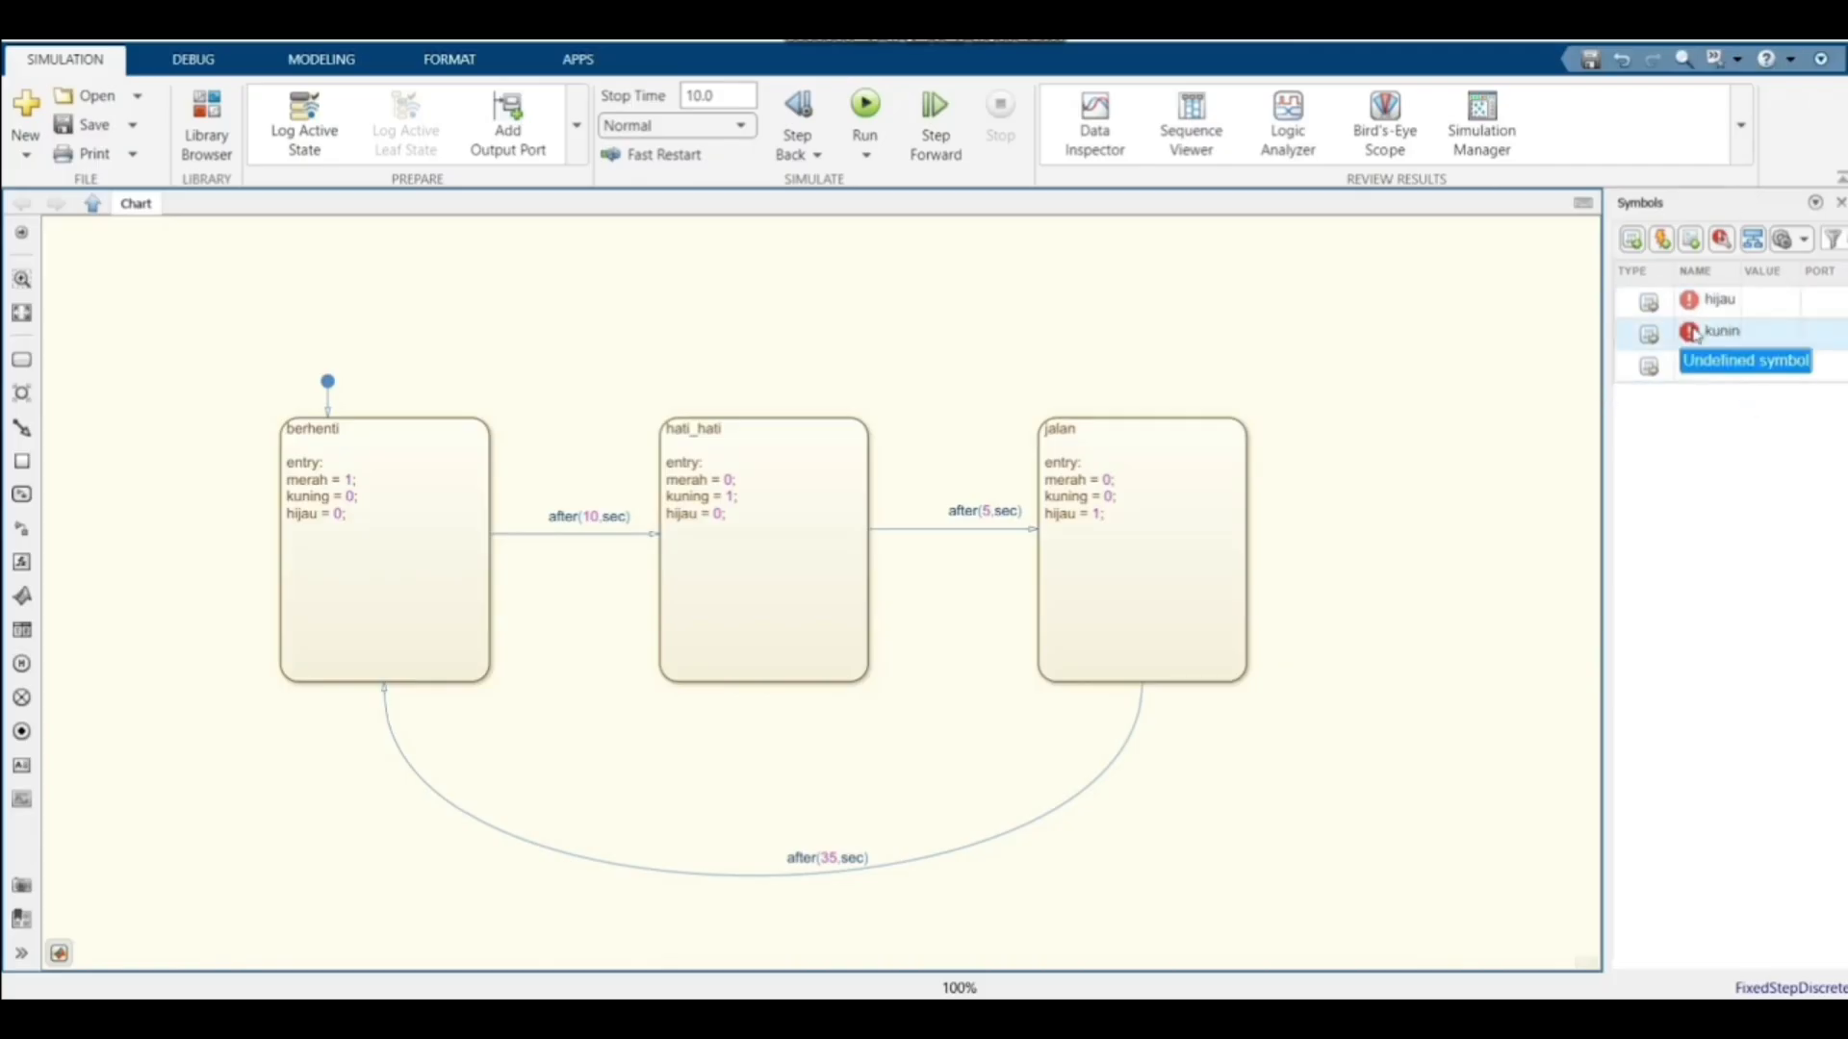
left_click(1707, 250)
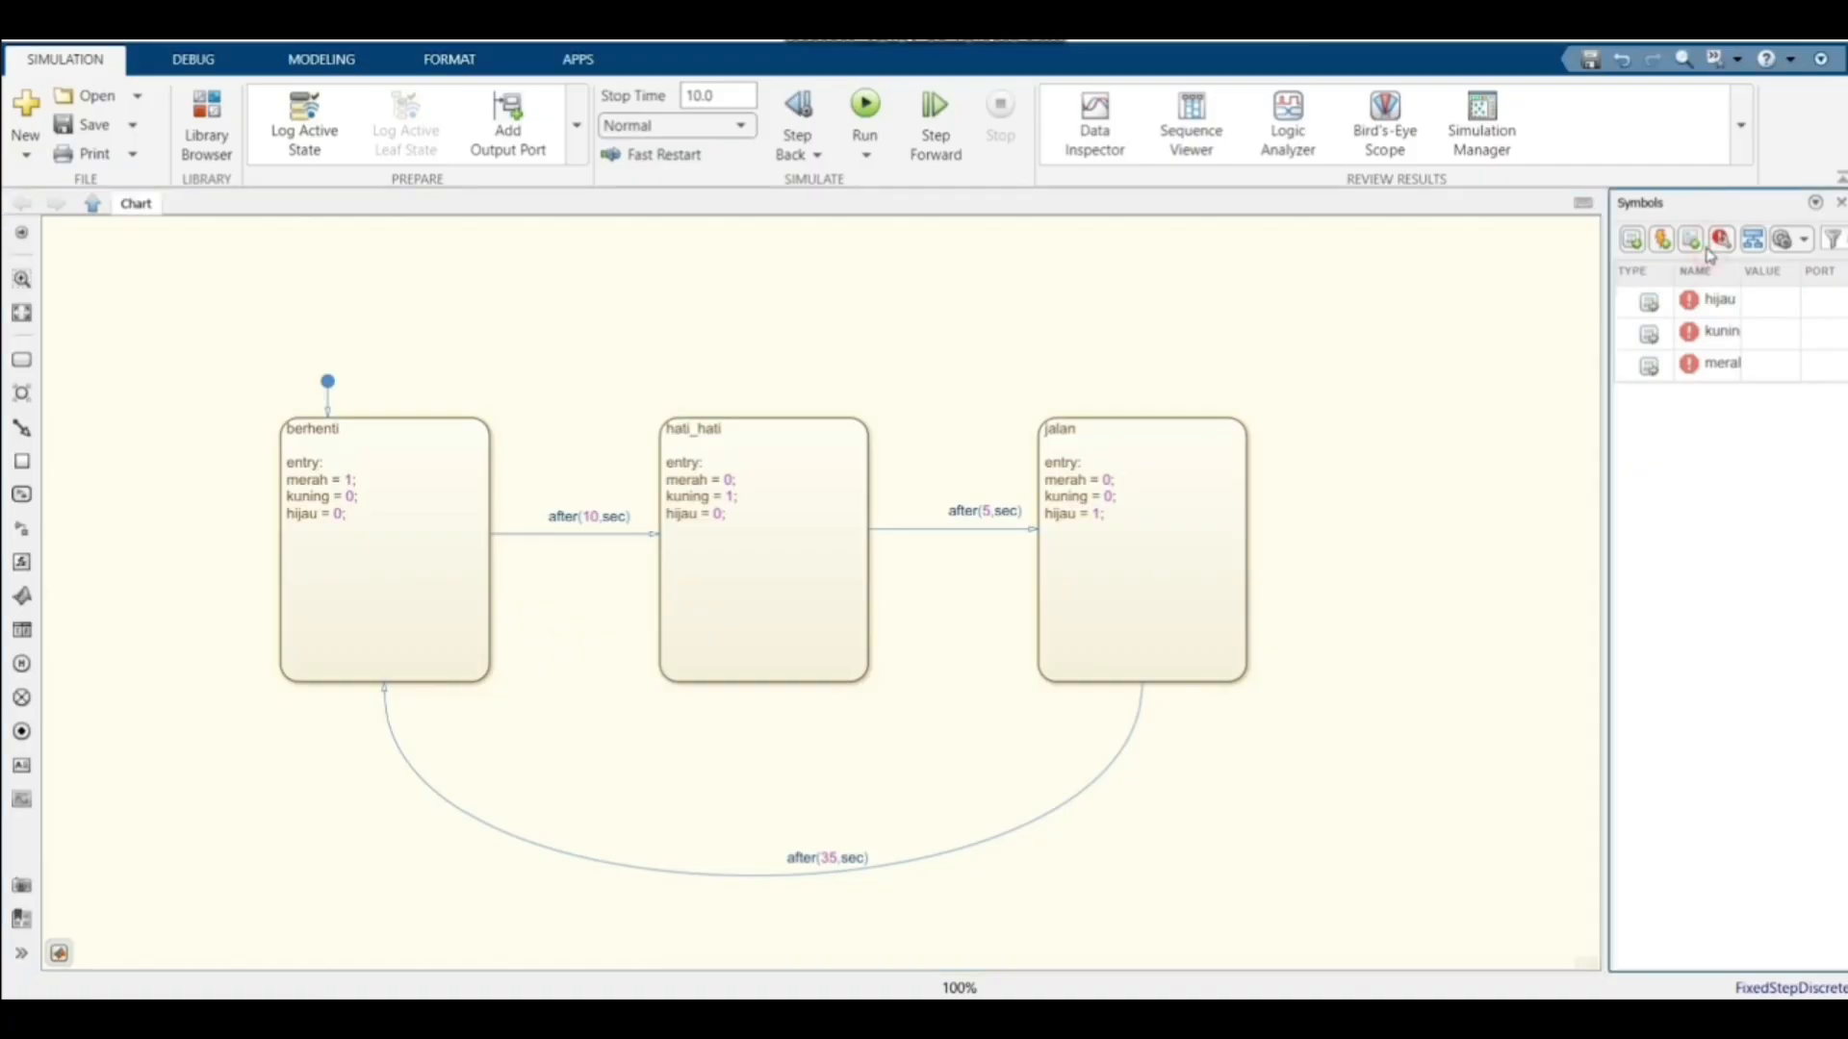
left_click(1772, 332)
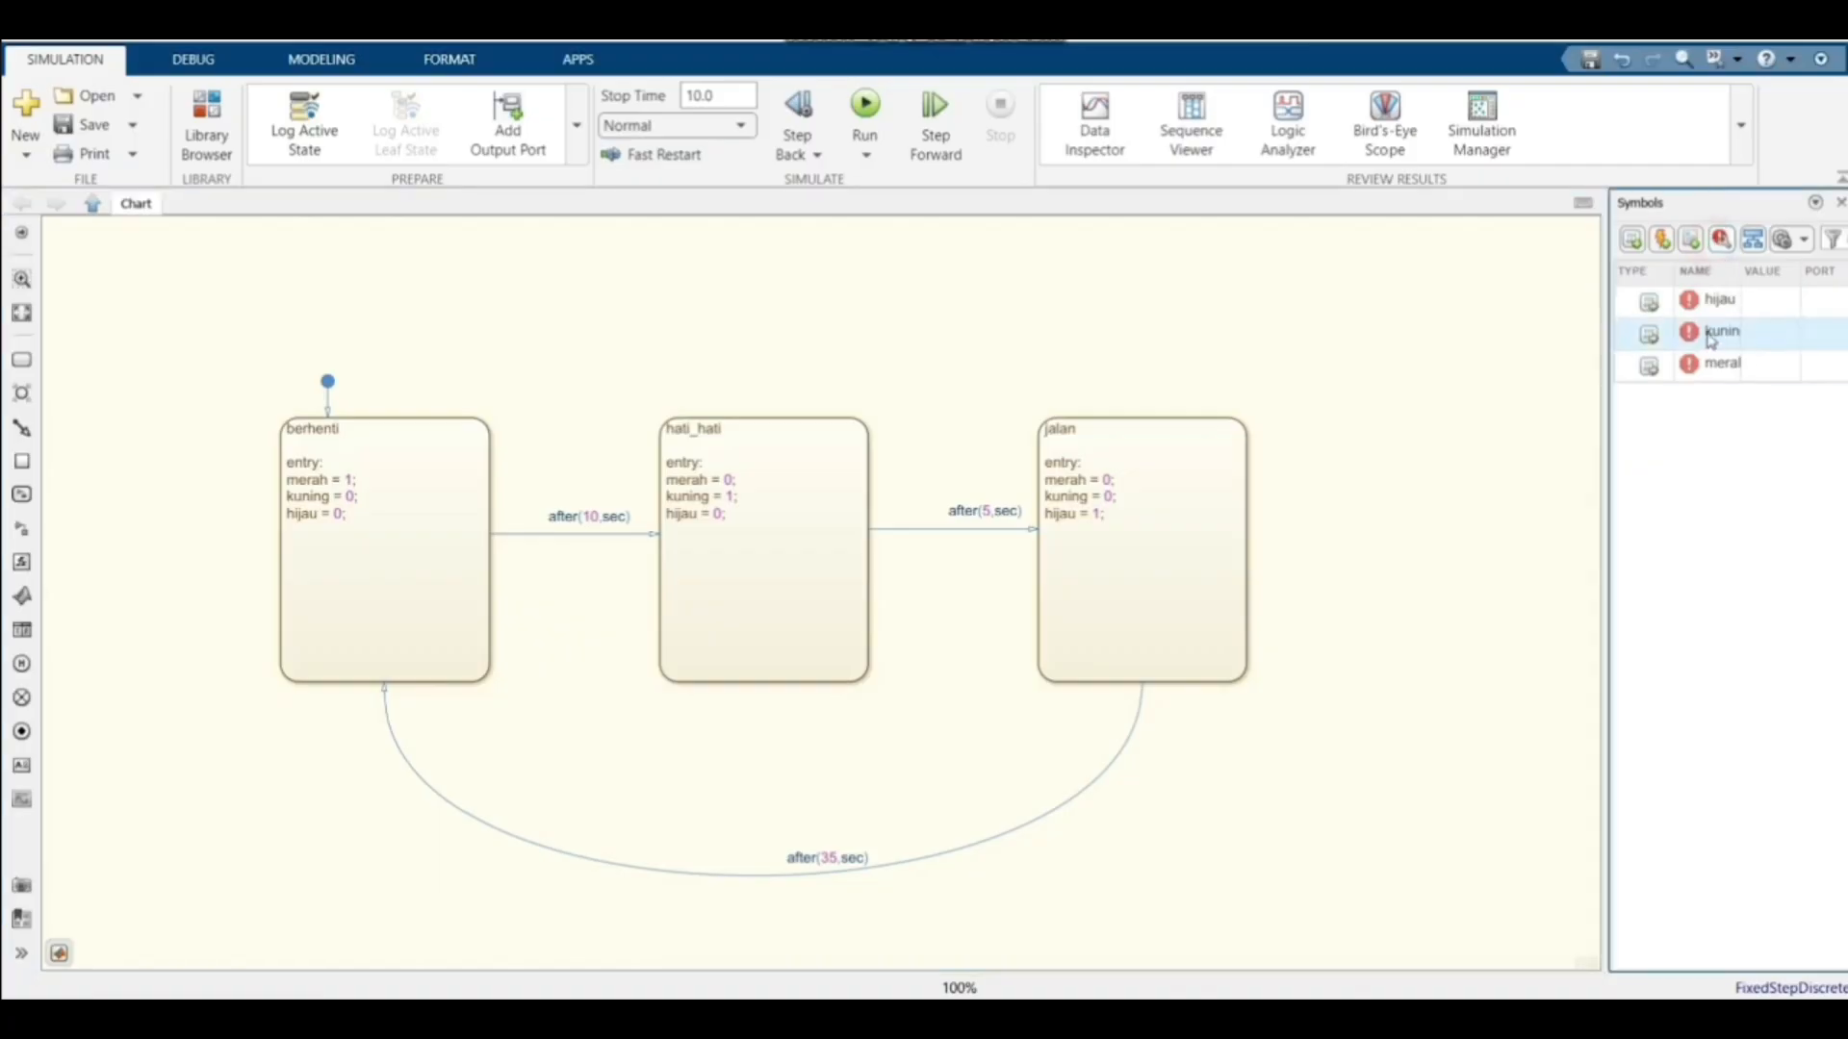
left_click(1721, 242)
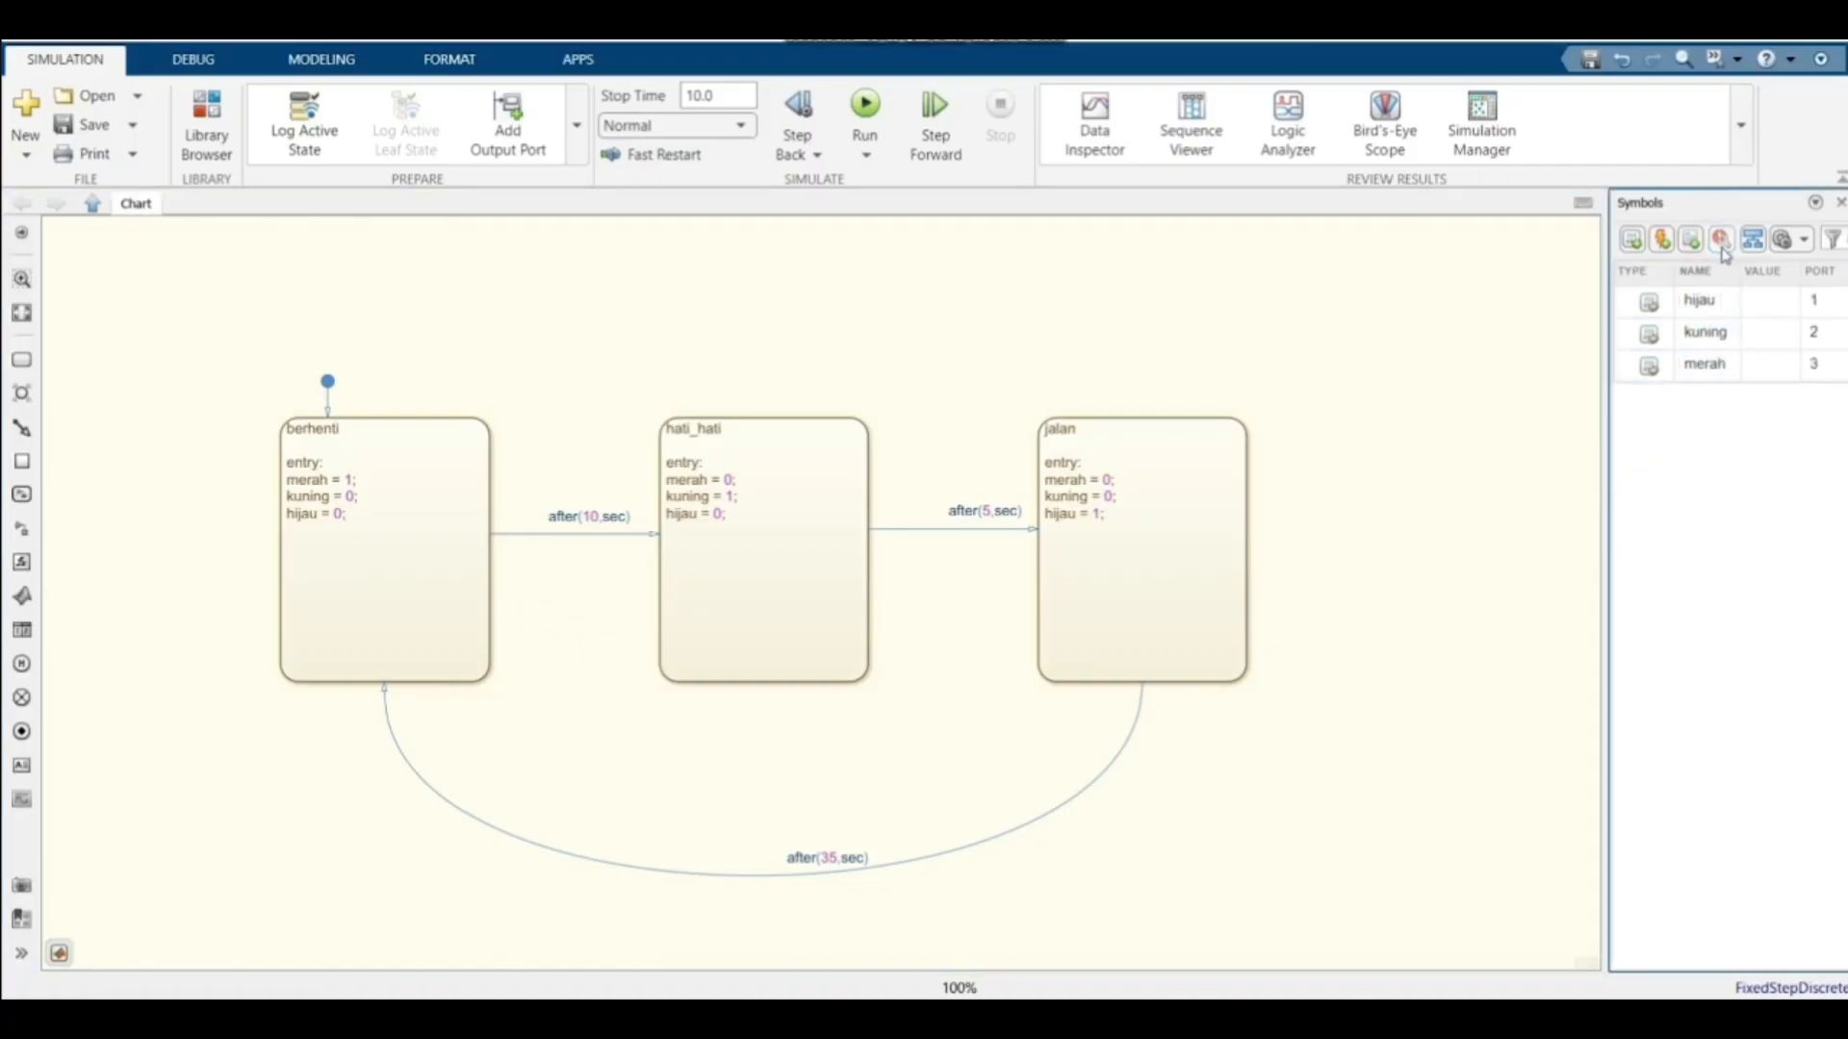
left_click(1771, 333)
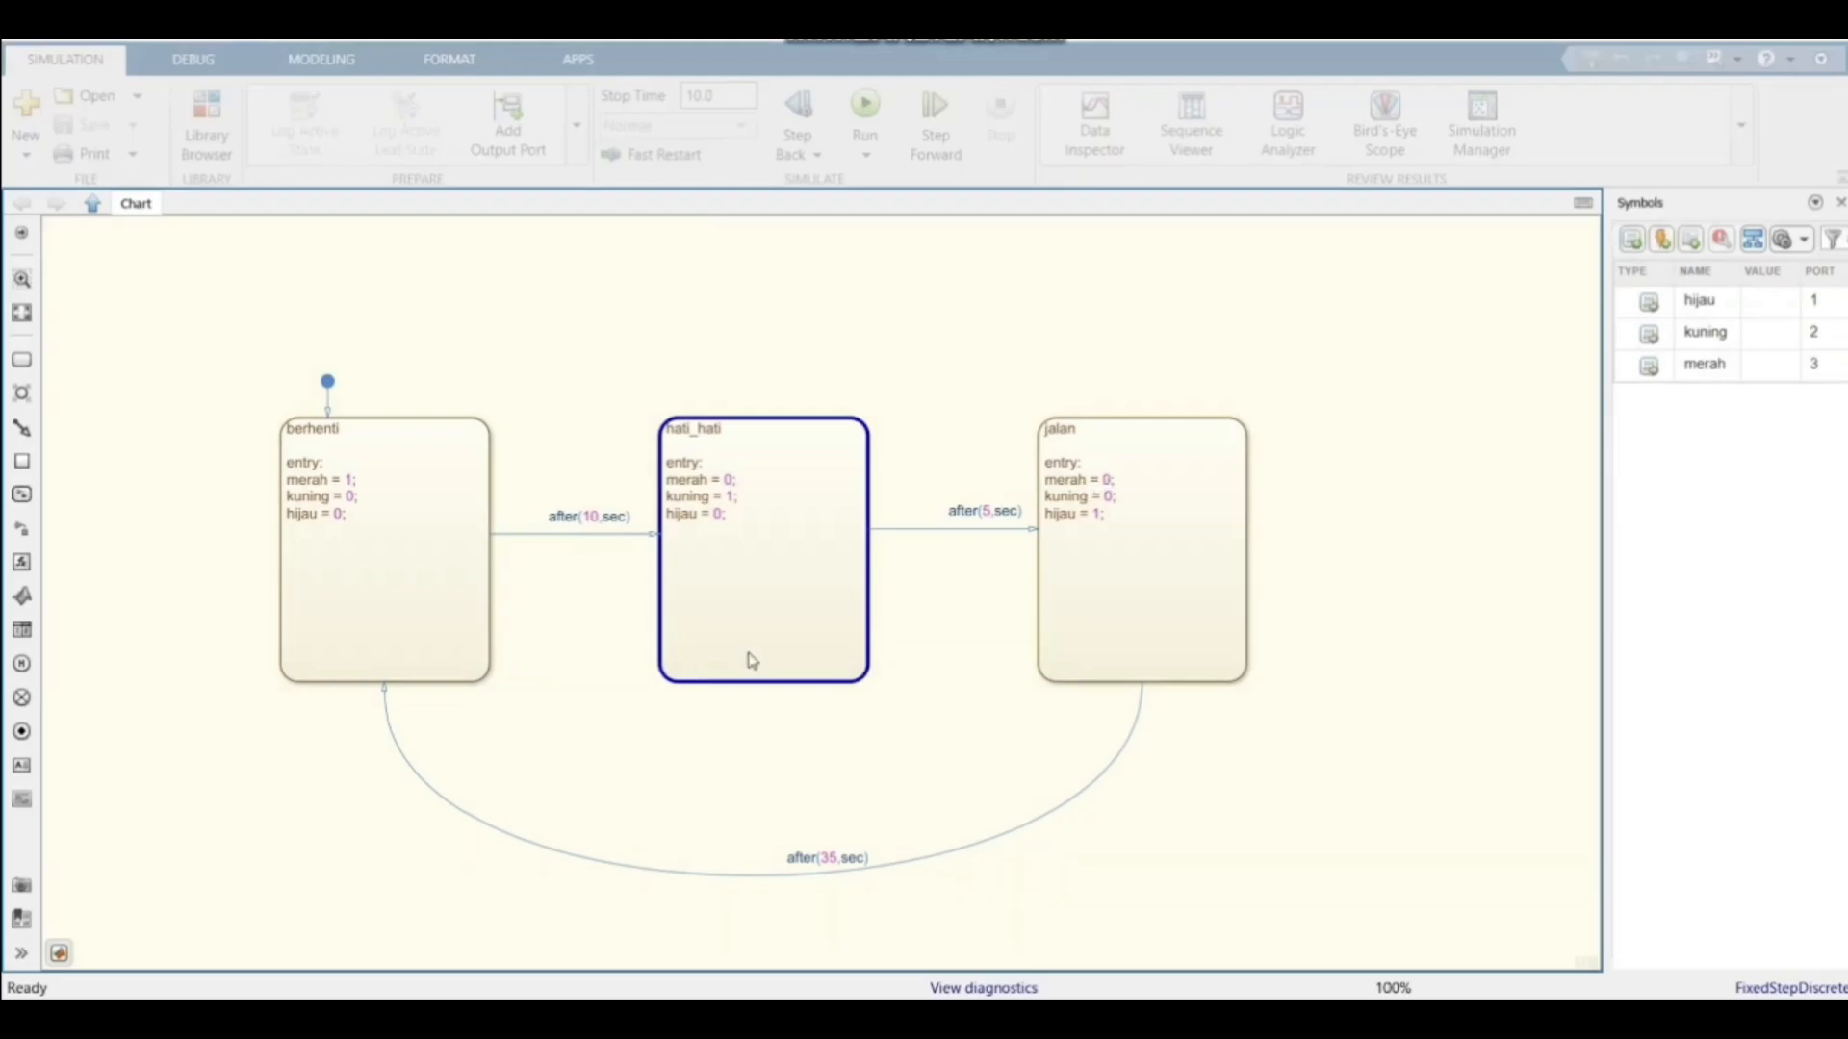
Set the chart's animation speed to Slow and run the simulation
left_click(706, 585)
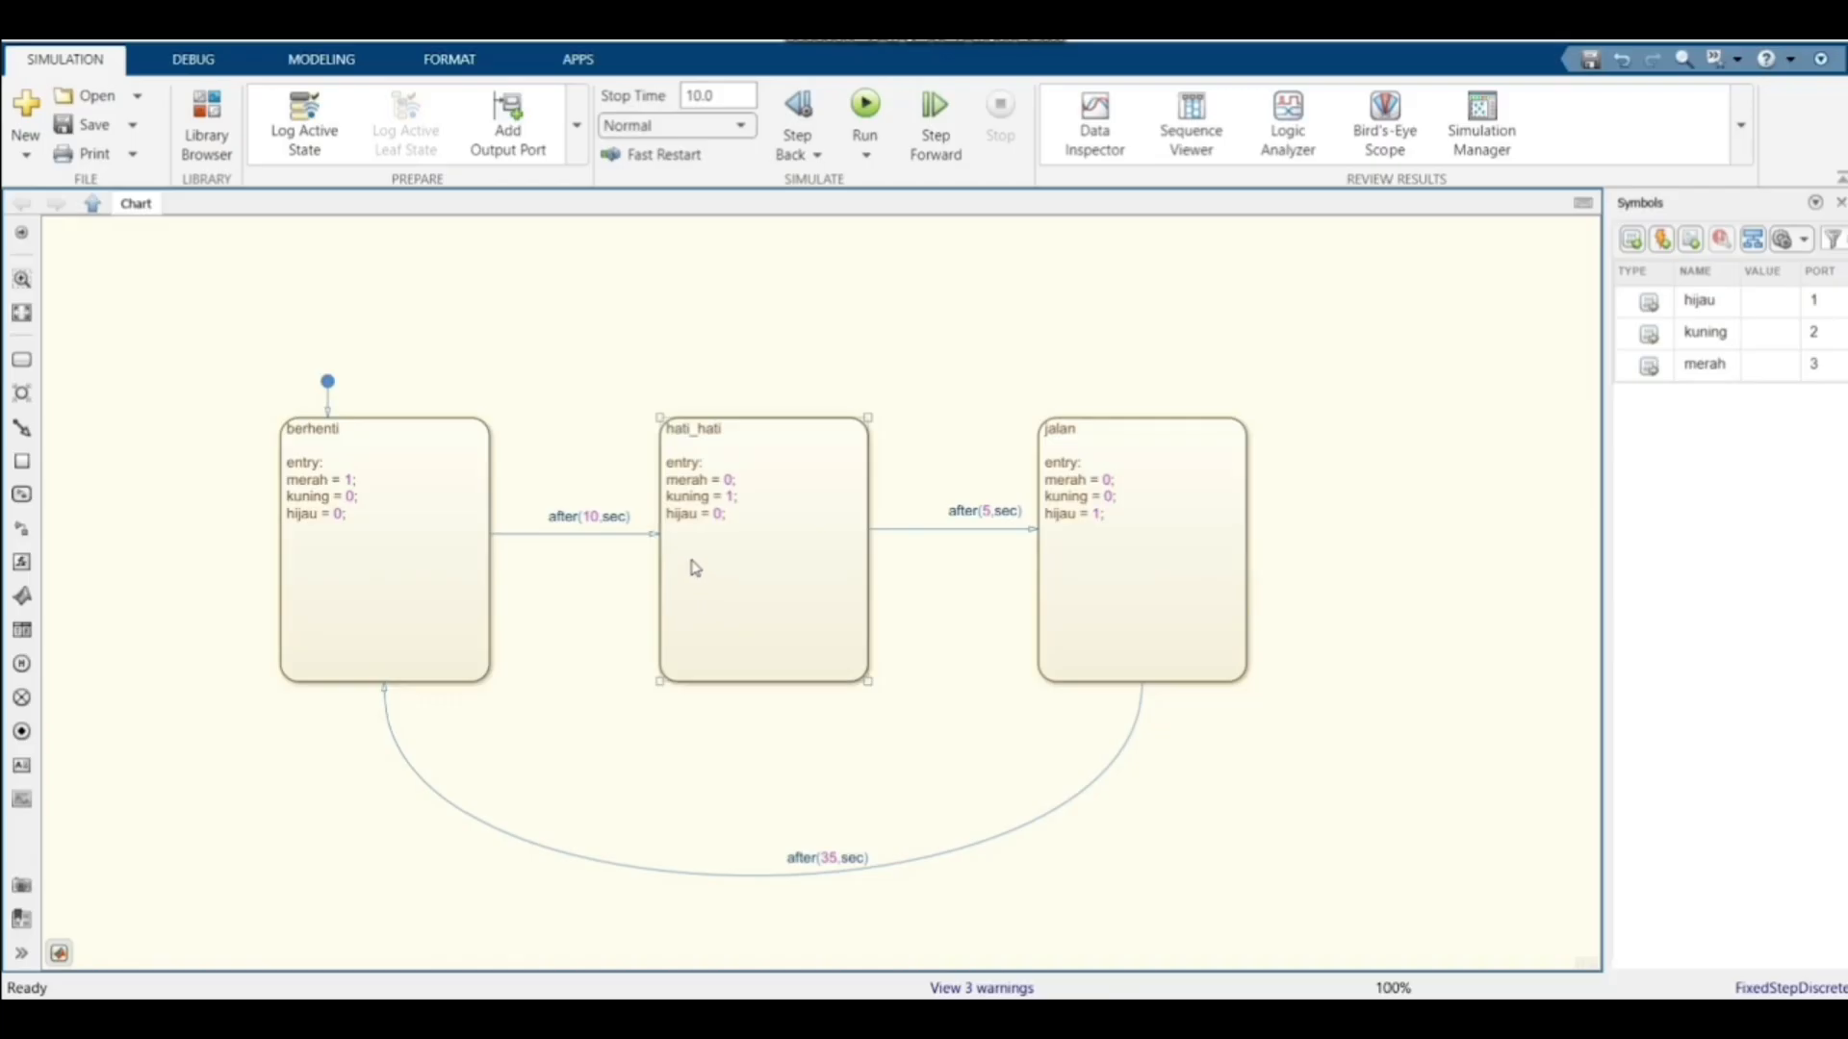
left_click(205, 69)
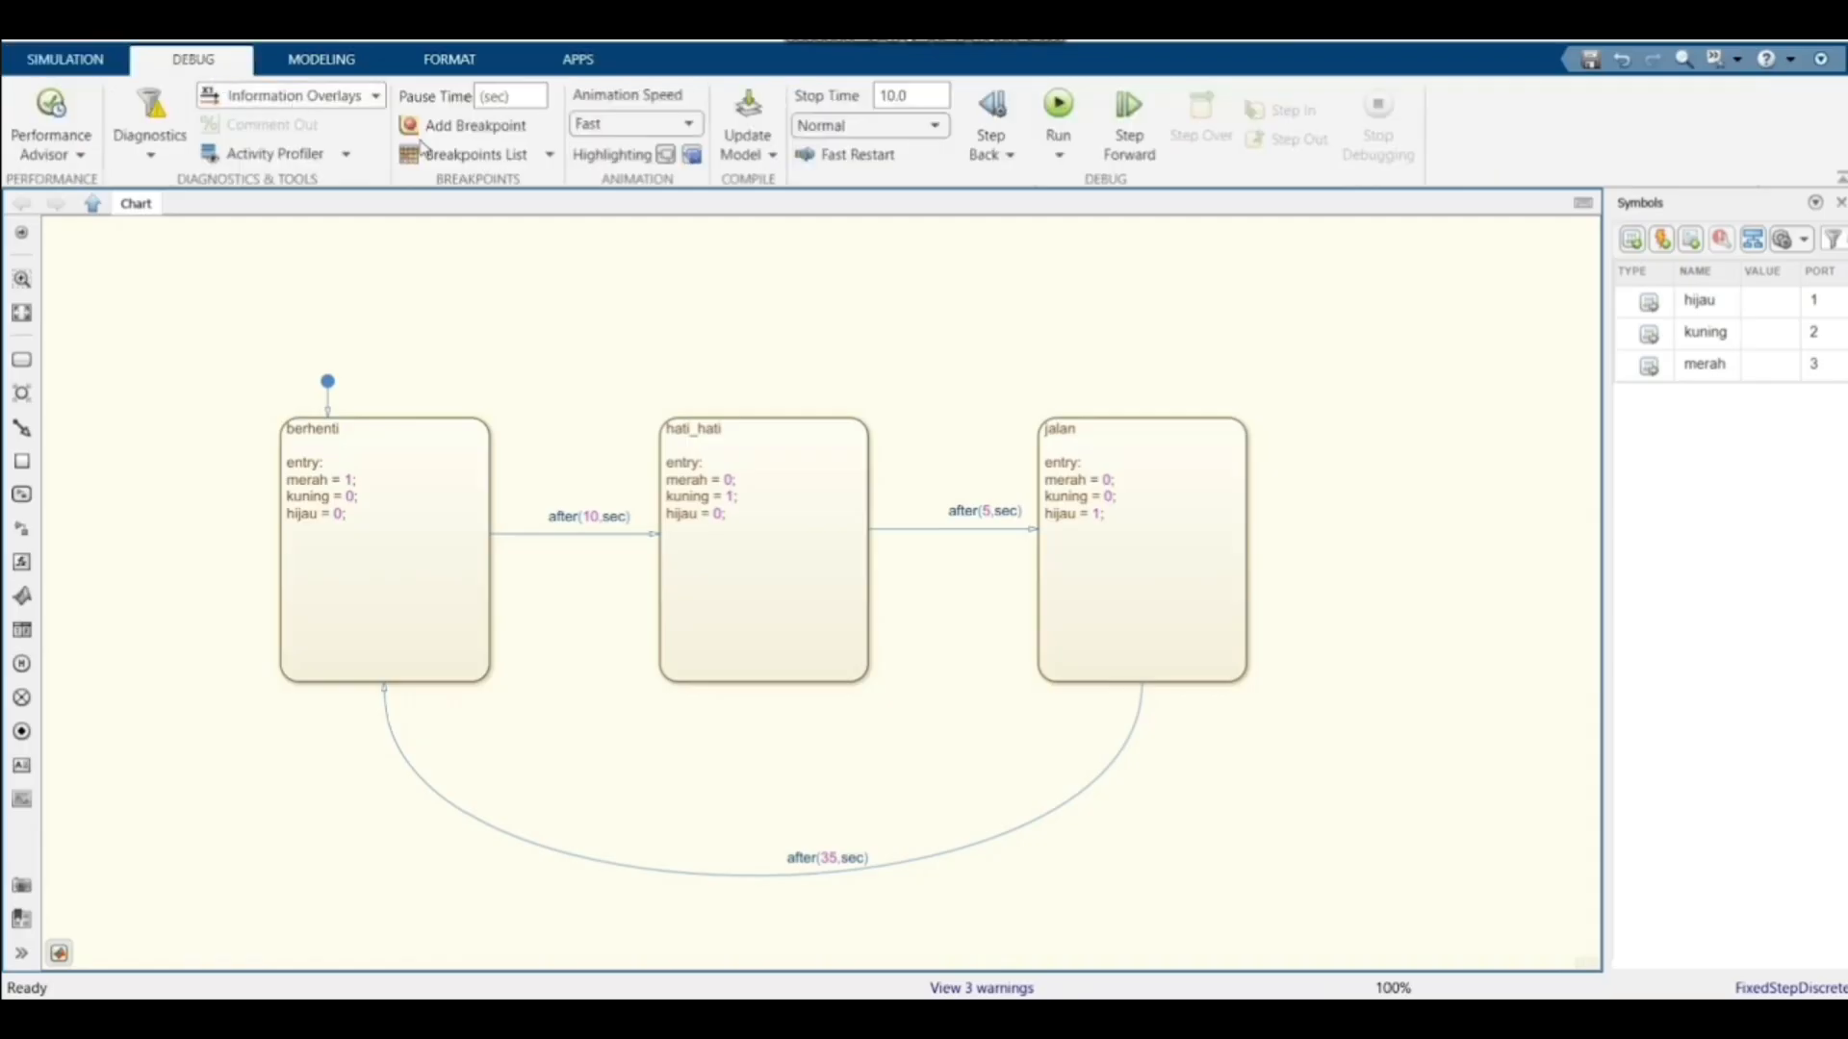
left_click(687, 123)
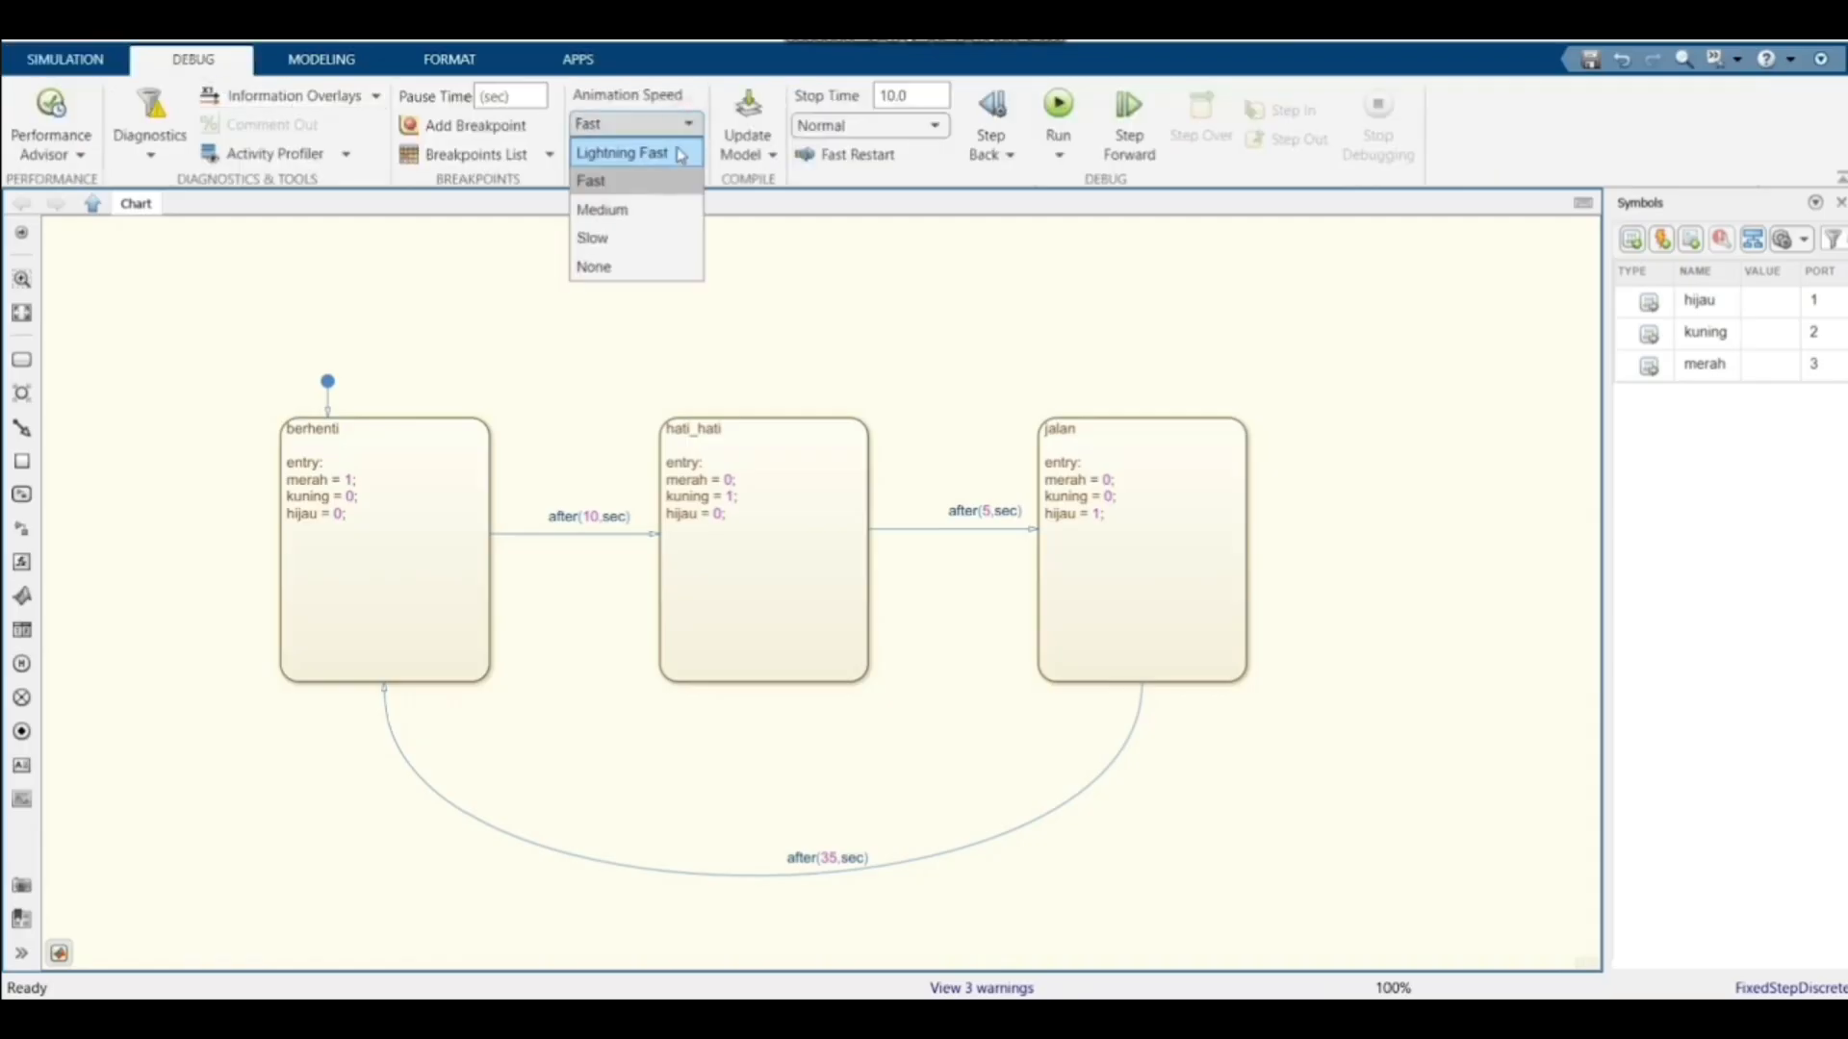
left_click(659, 252)
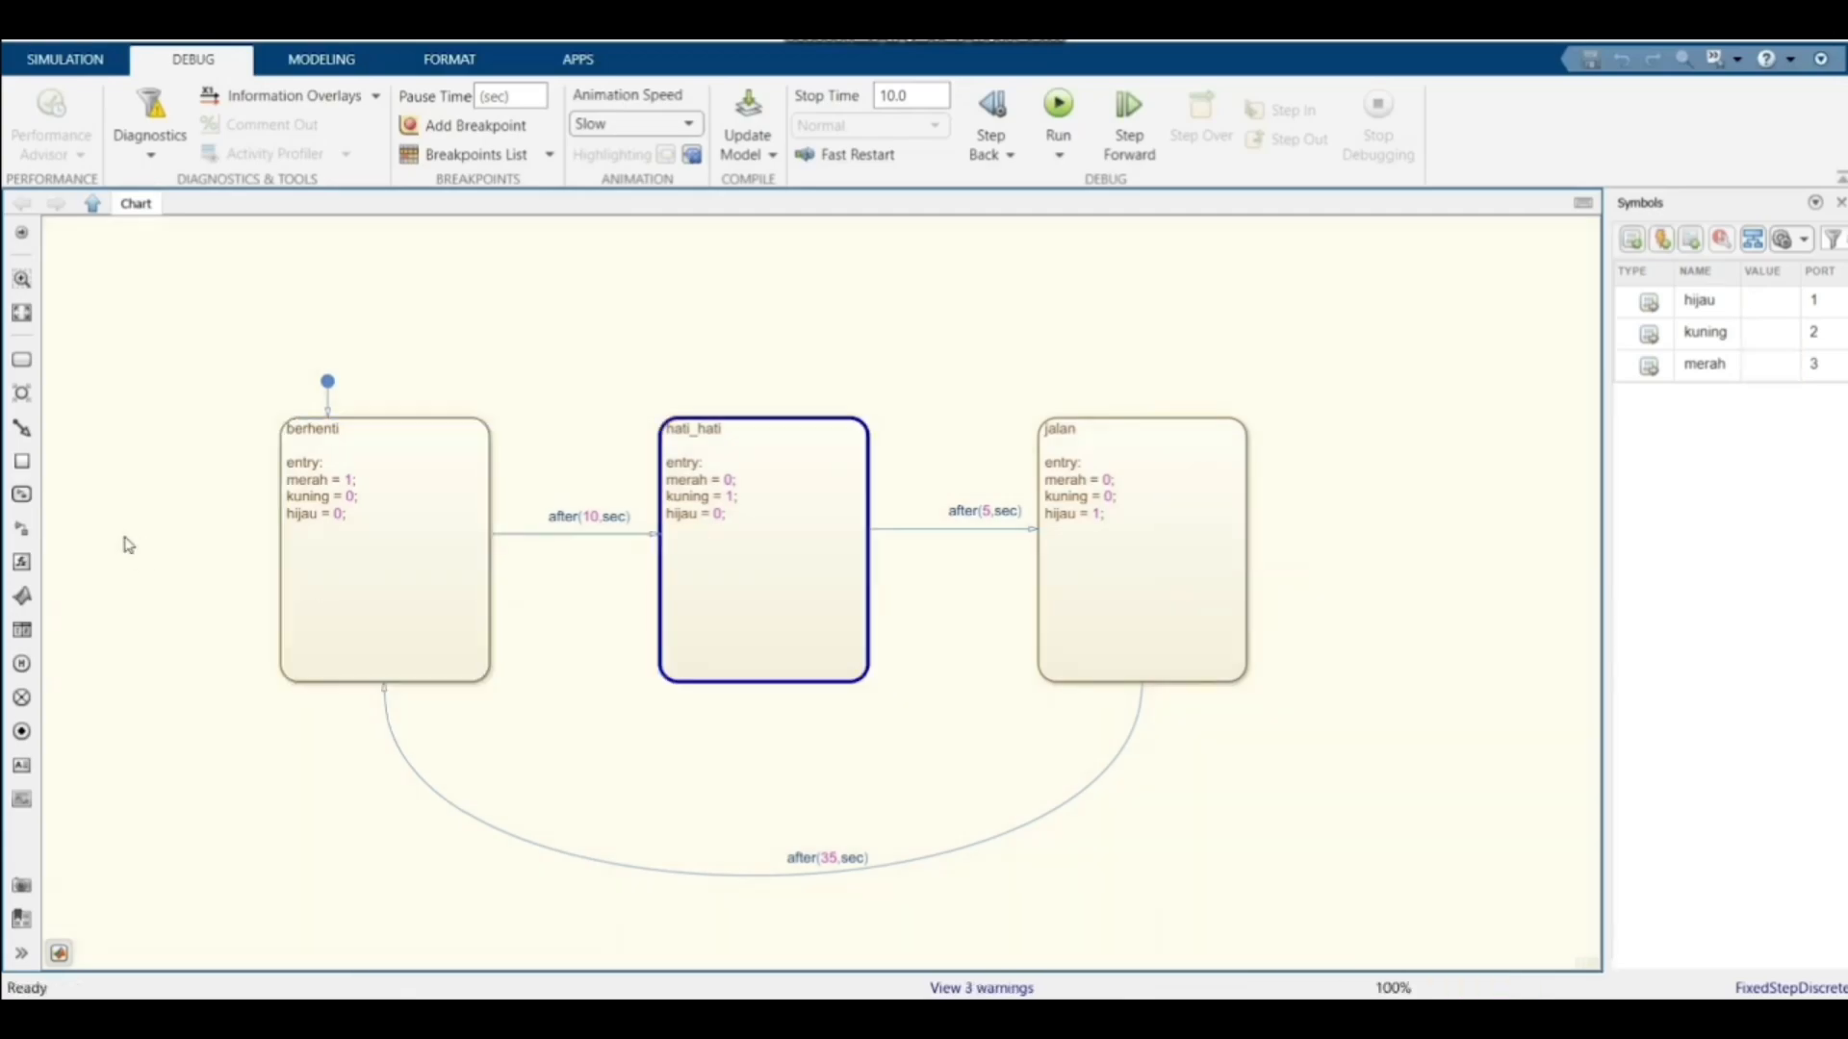
left_click(473, 490)
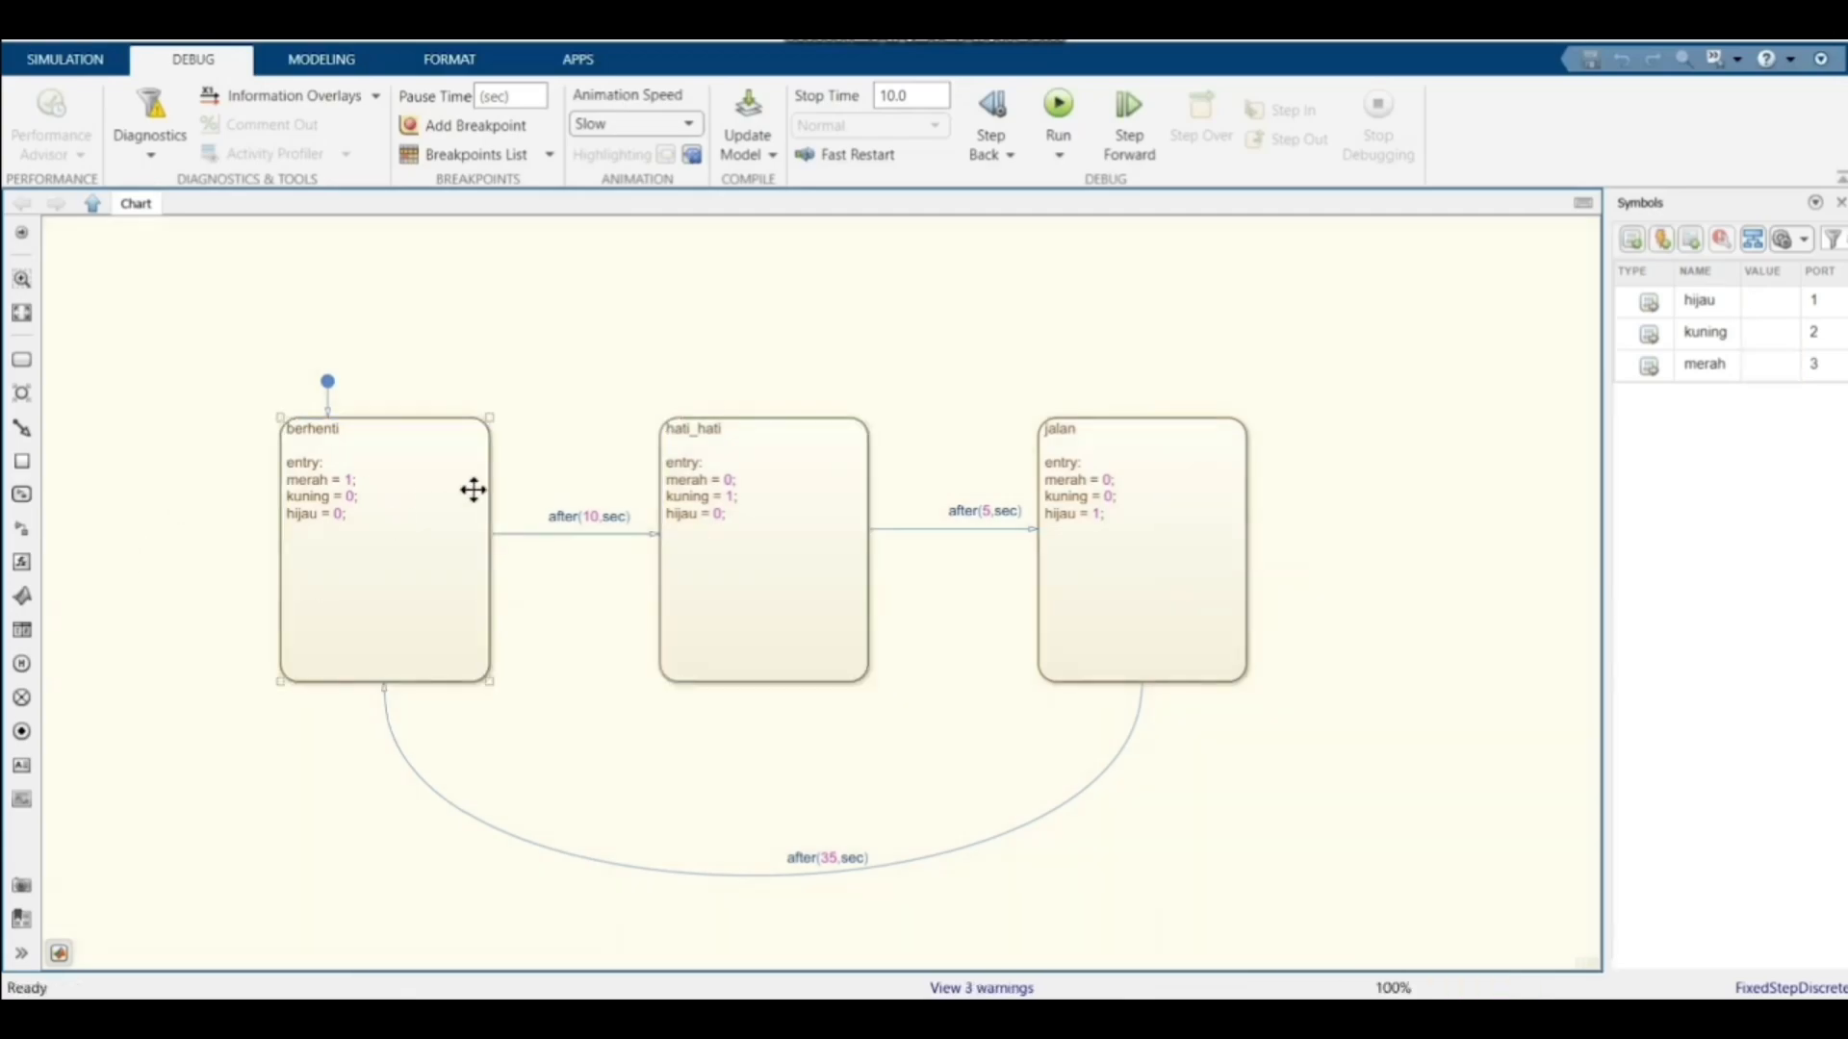
Change the condition on the transition from hati_hati to jalan to after(10,sec) and run the simulation again
left_click(993, 517)
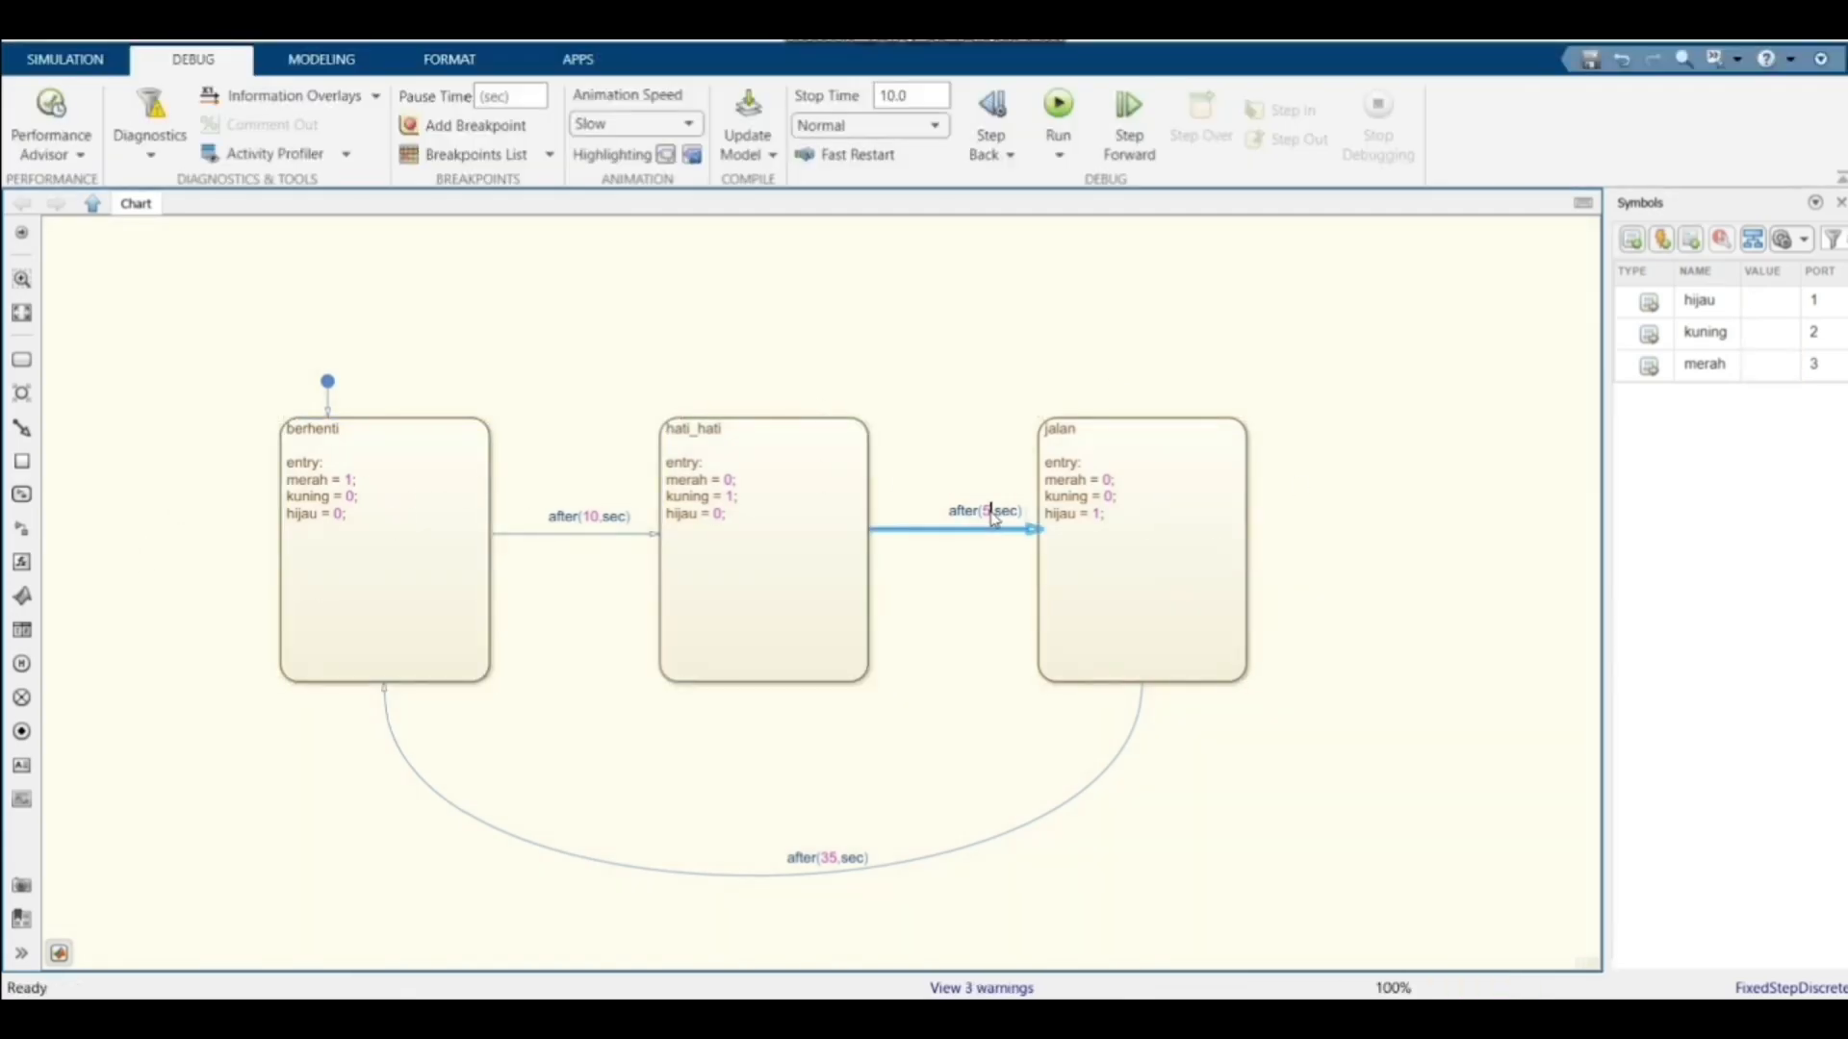
key("BackSpace")
type("10")
left_click(974, 424)
left_click(1059, 108)
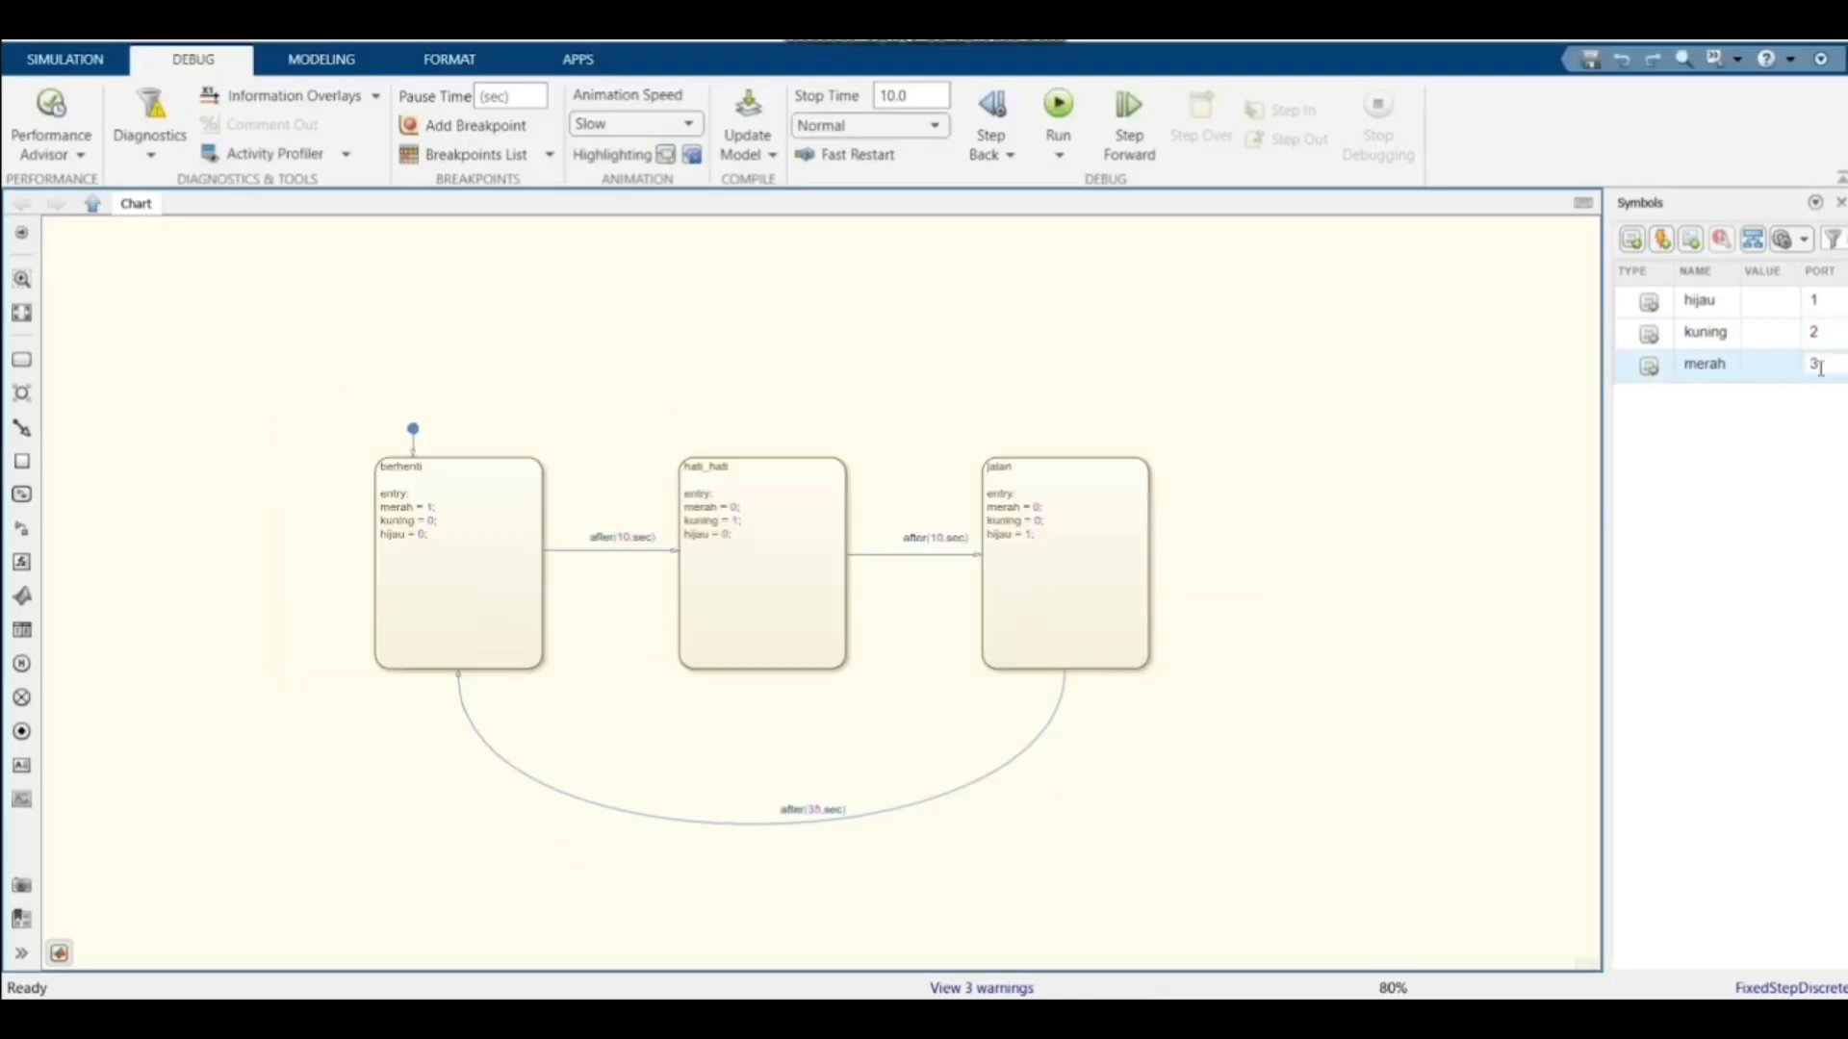
Reorder the output ports so that merah is port 1, kuning port 2 and hijau port 3
left_click(1819, 368)
type("1")
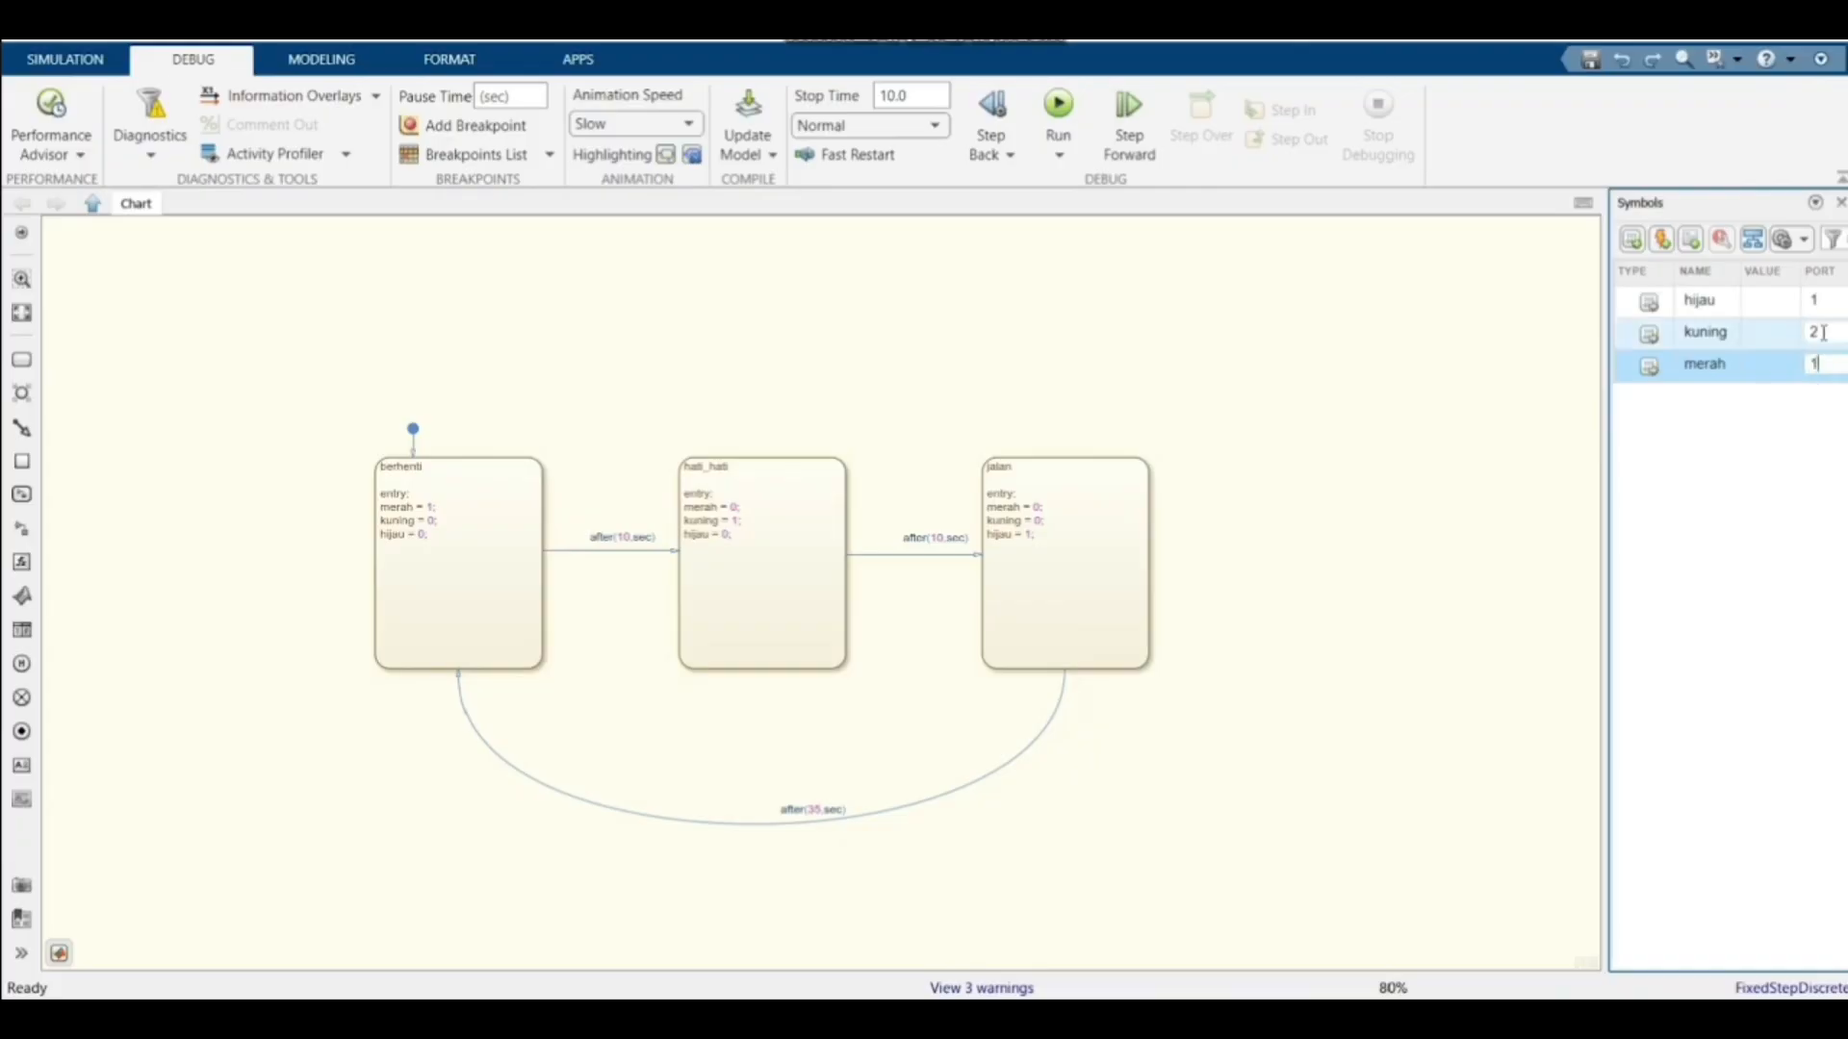
left_click(1801, 332)
left_click(1835, 299)
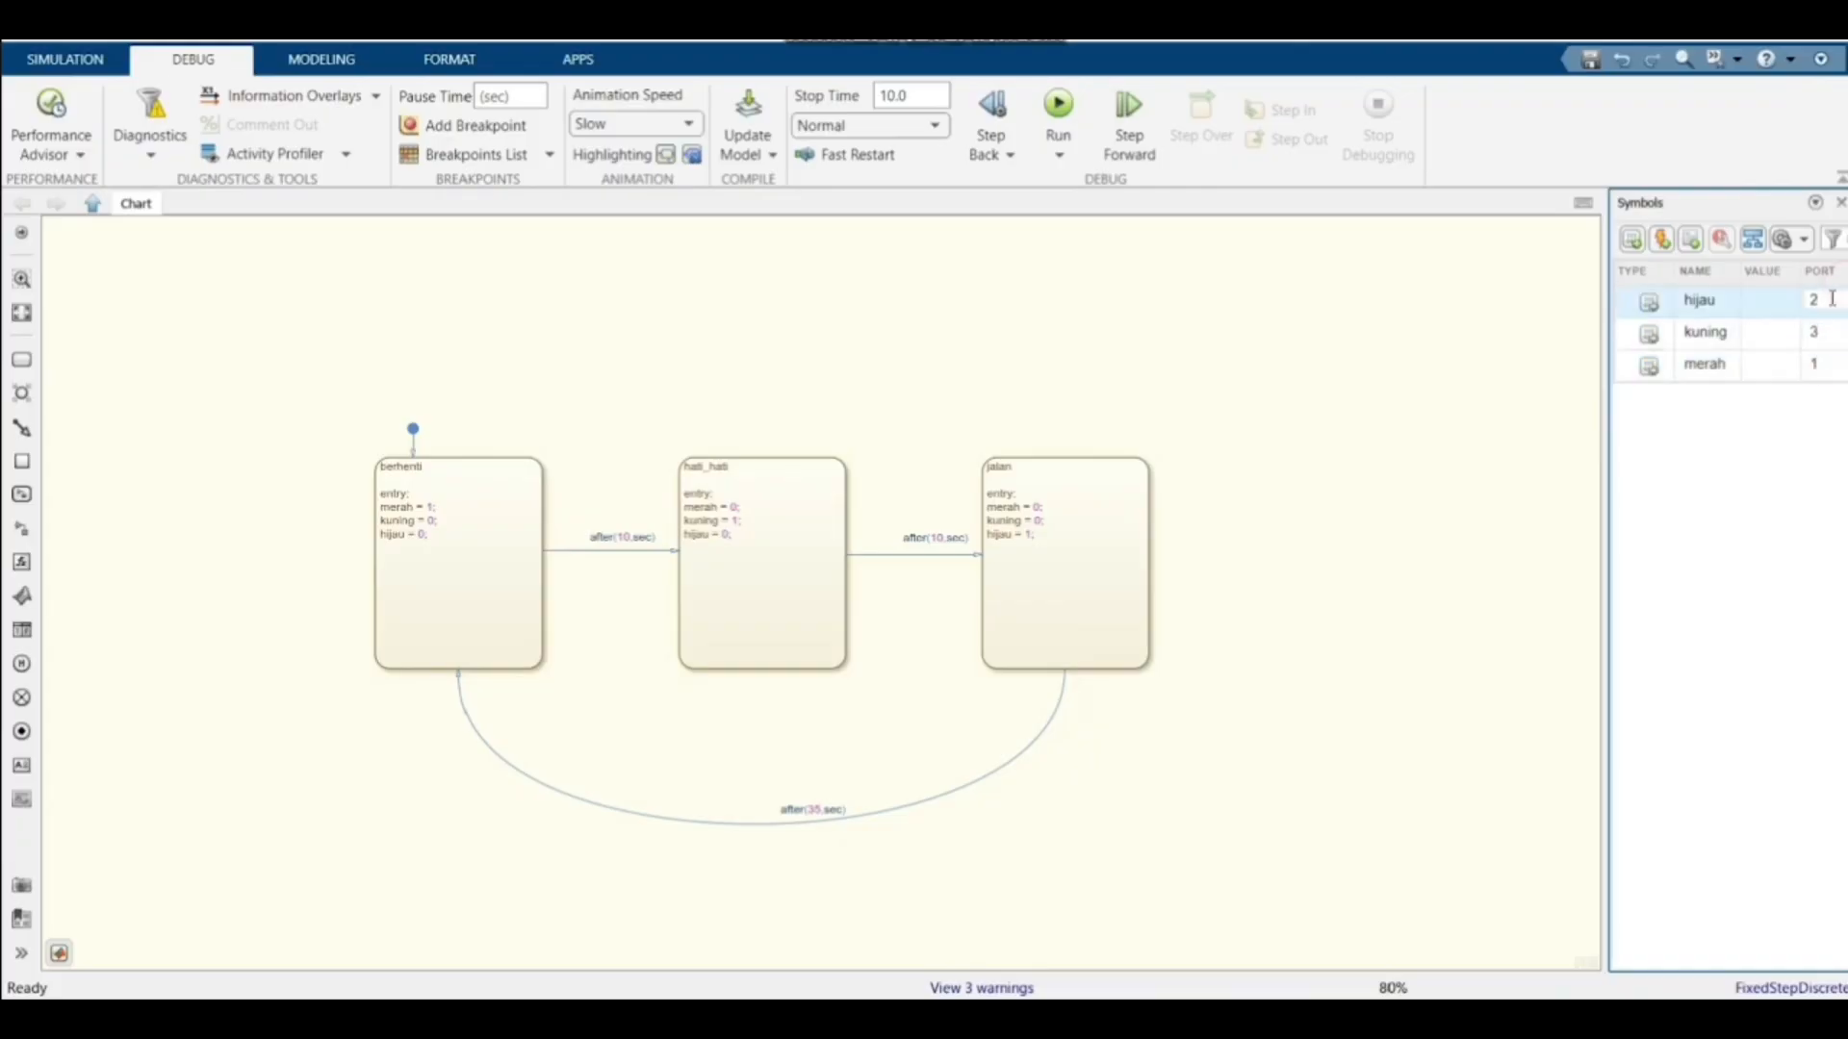
left_click(1827, 330)
left_click(1815, 302)
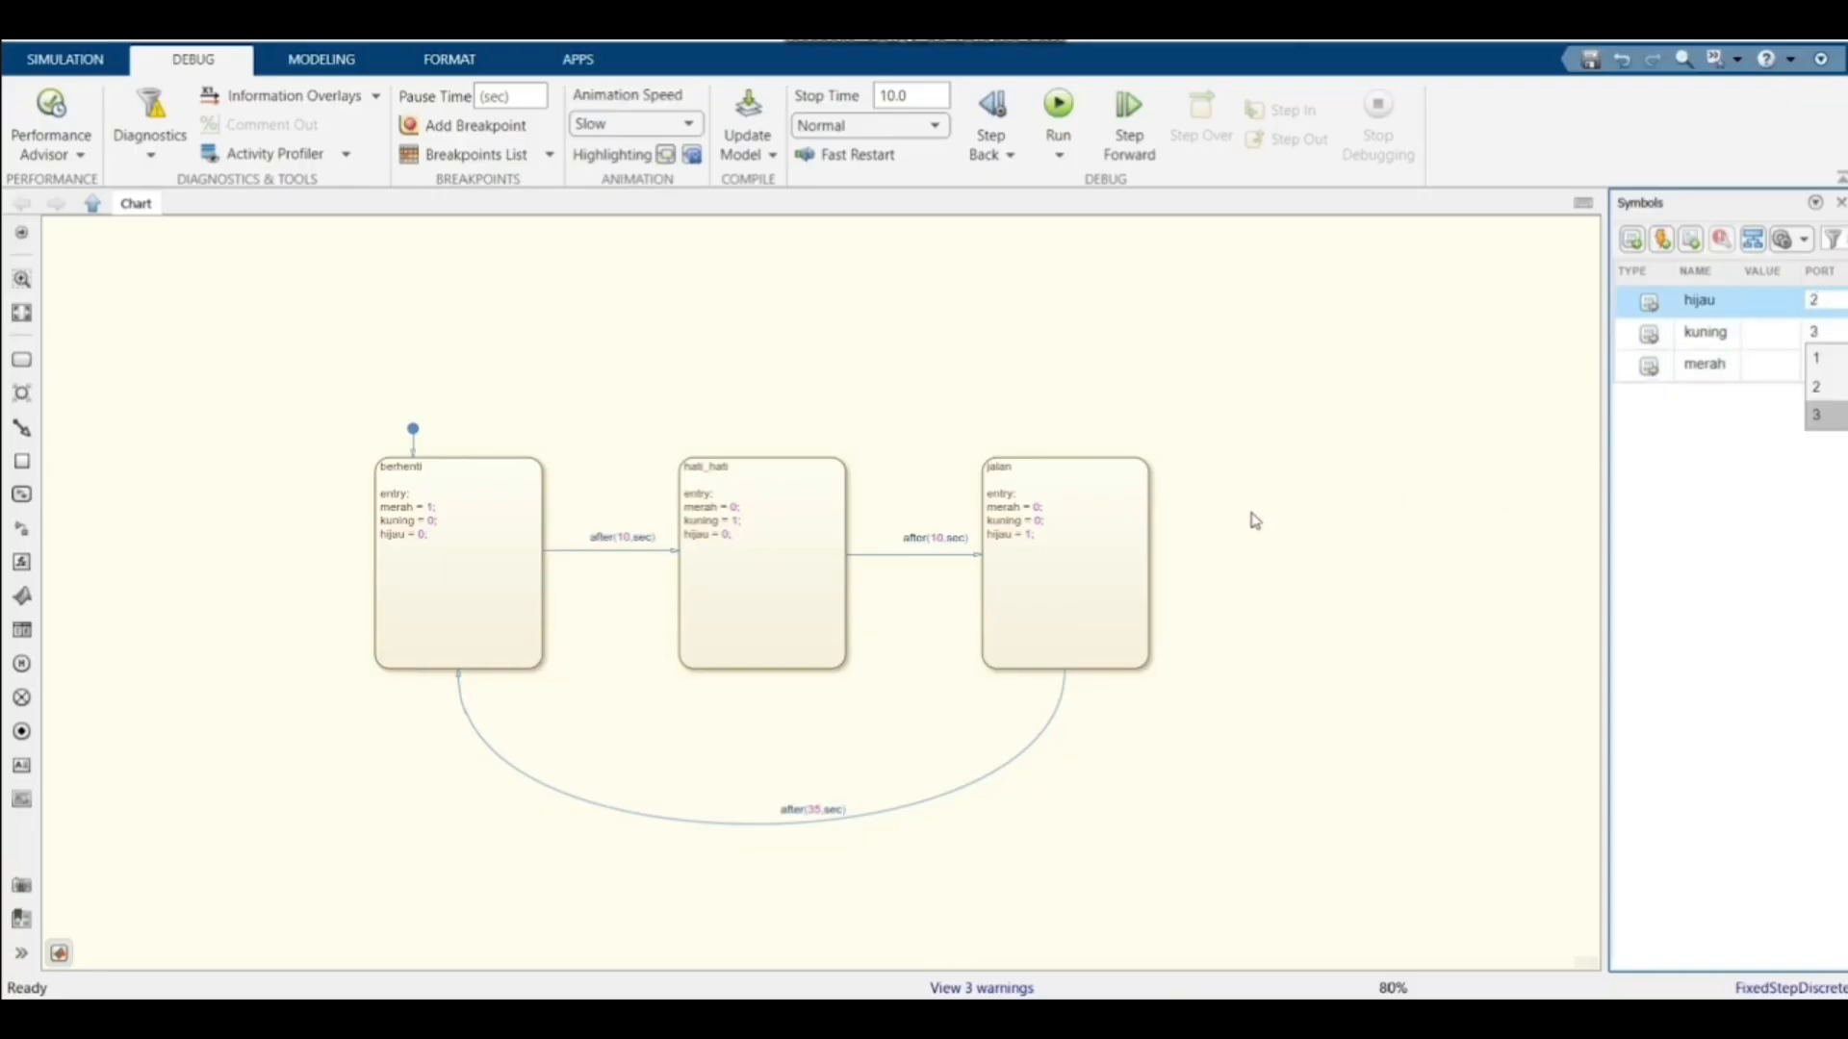
left_click(1255, 521)
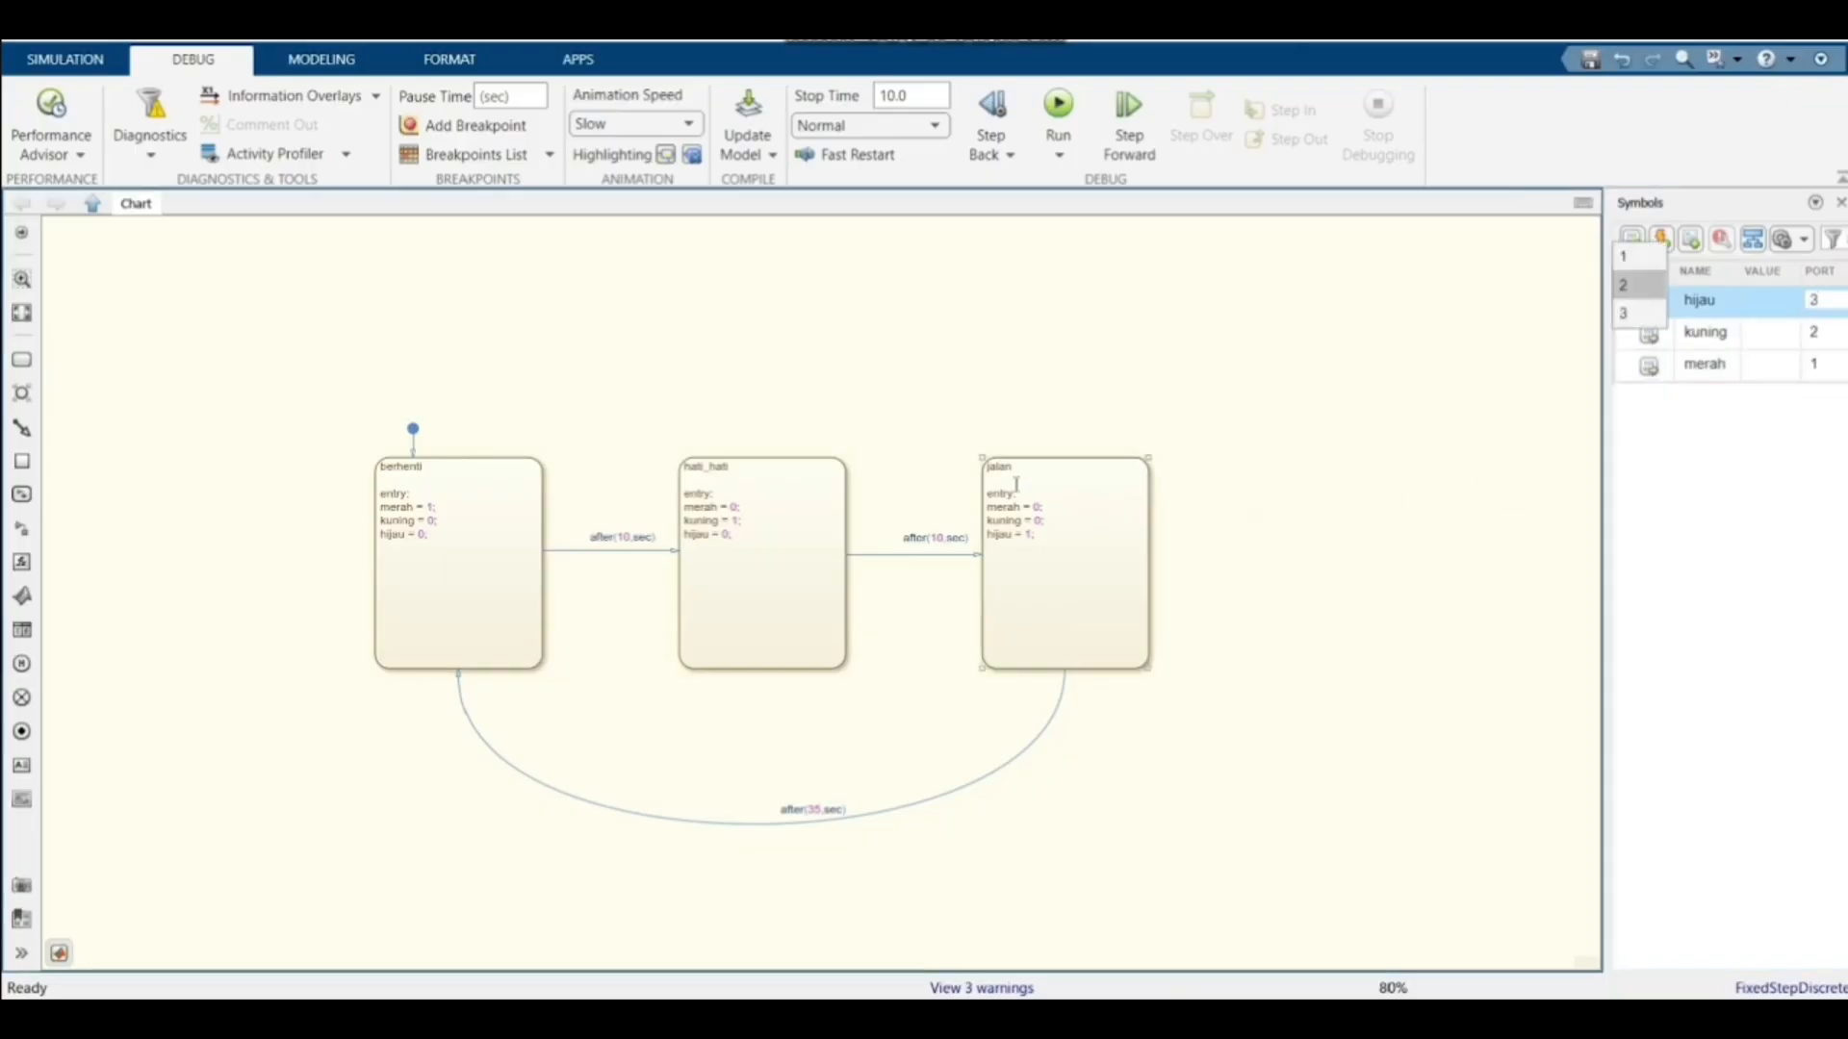
Leave the chart and go up to the parent model untitled2
left_click(437, 599)
left_click(776, 520)
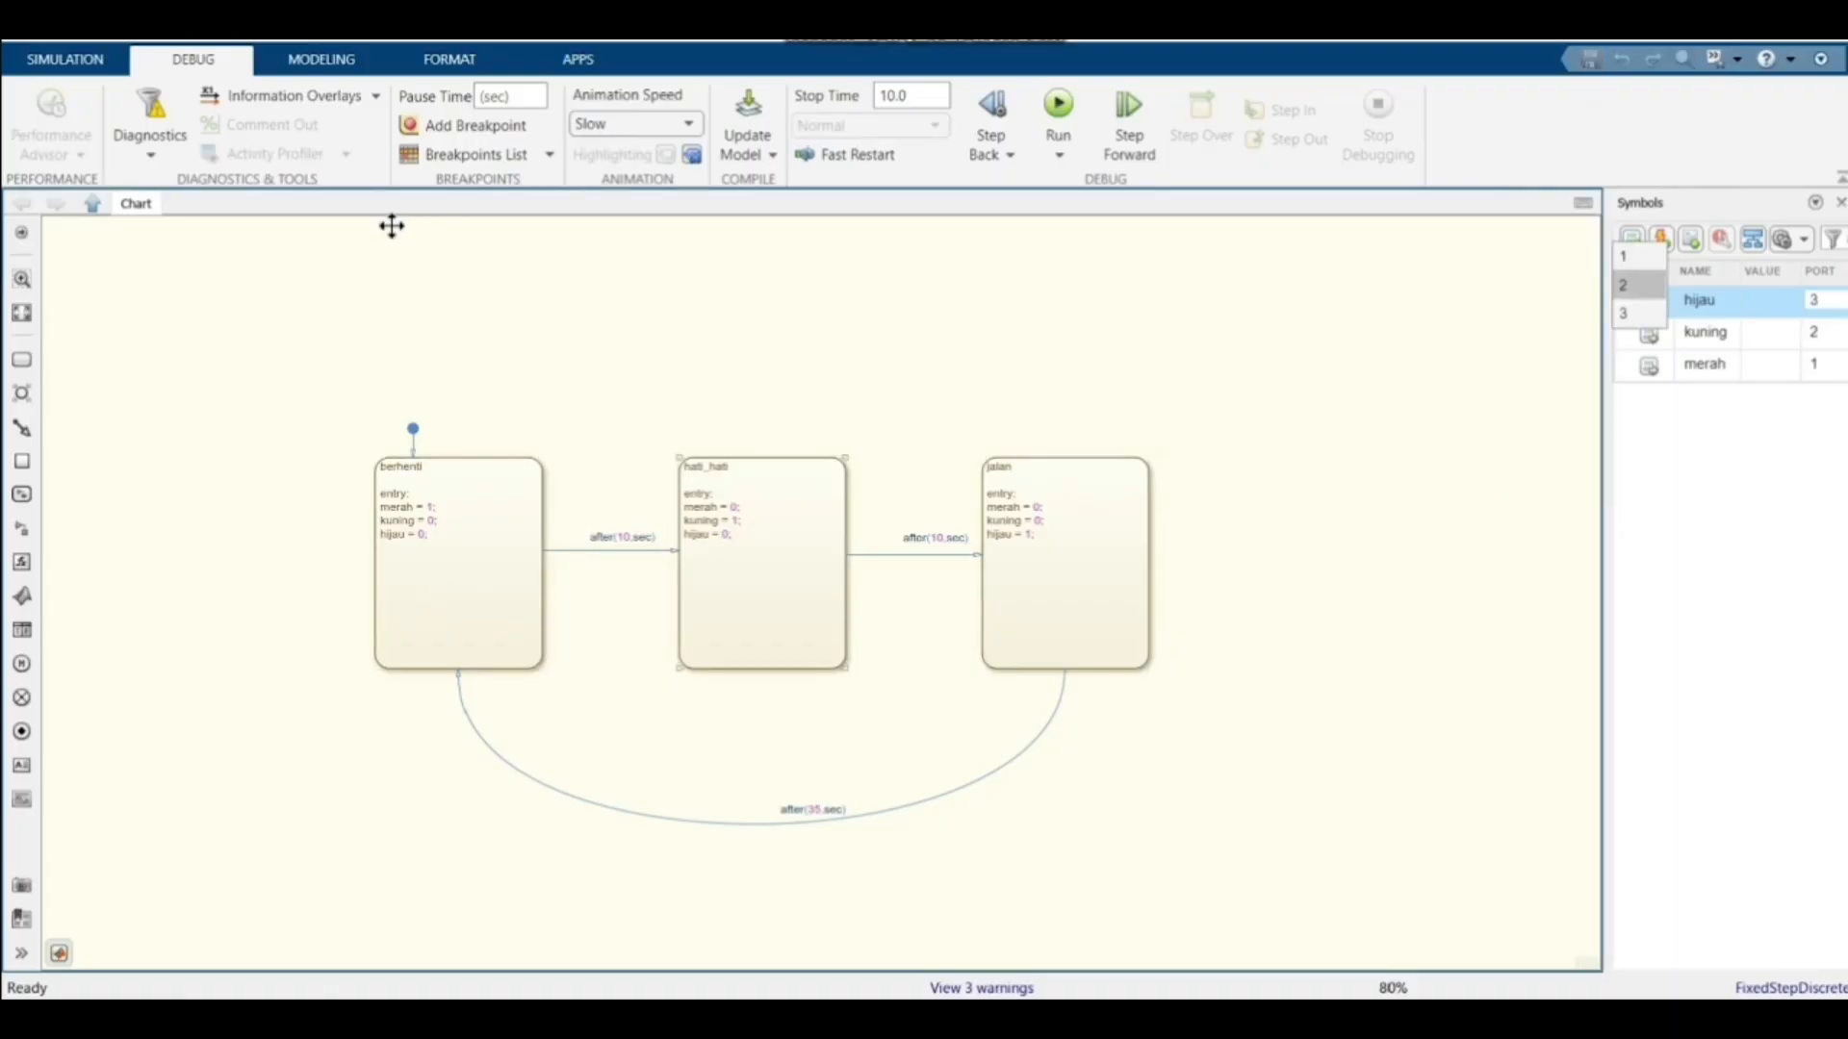
left_click(92, 227)
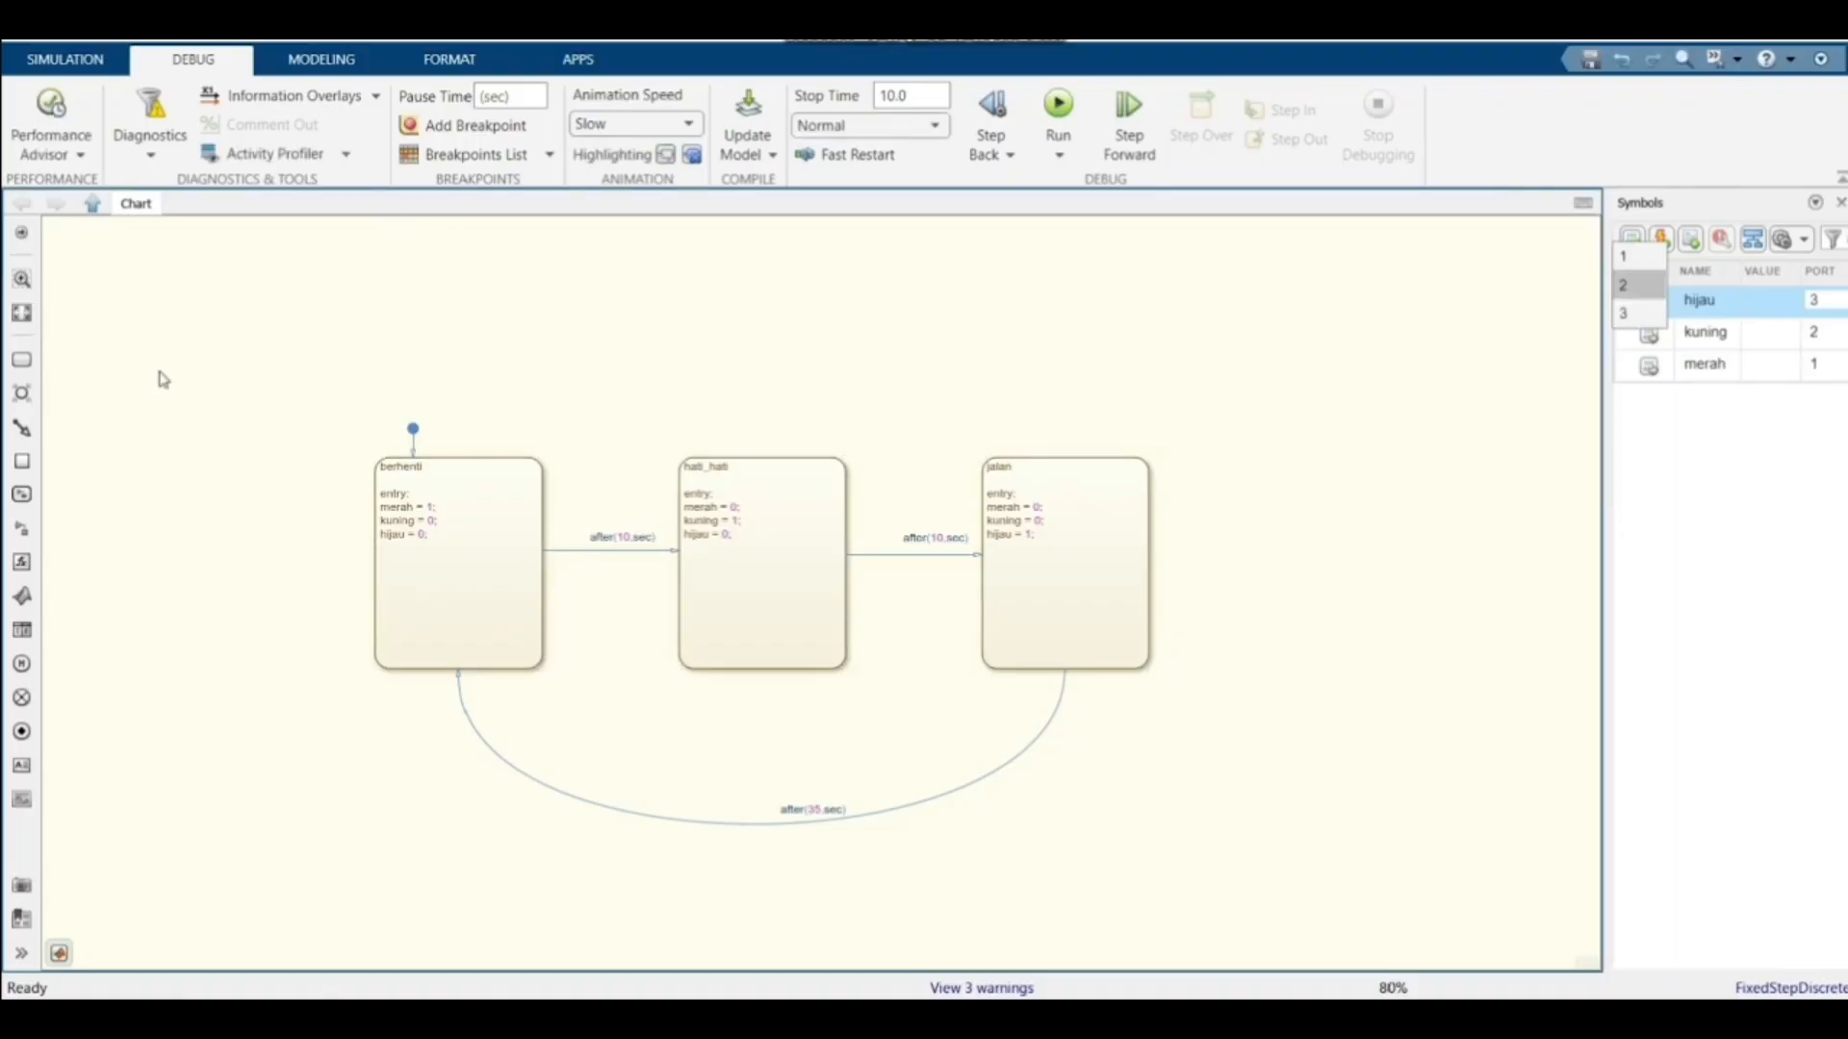
left_click(94, 203)
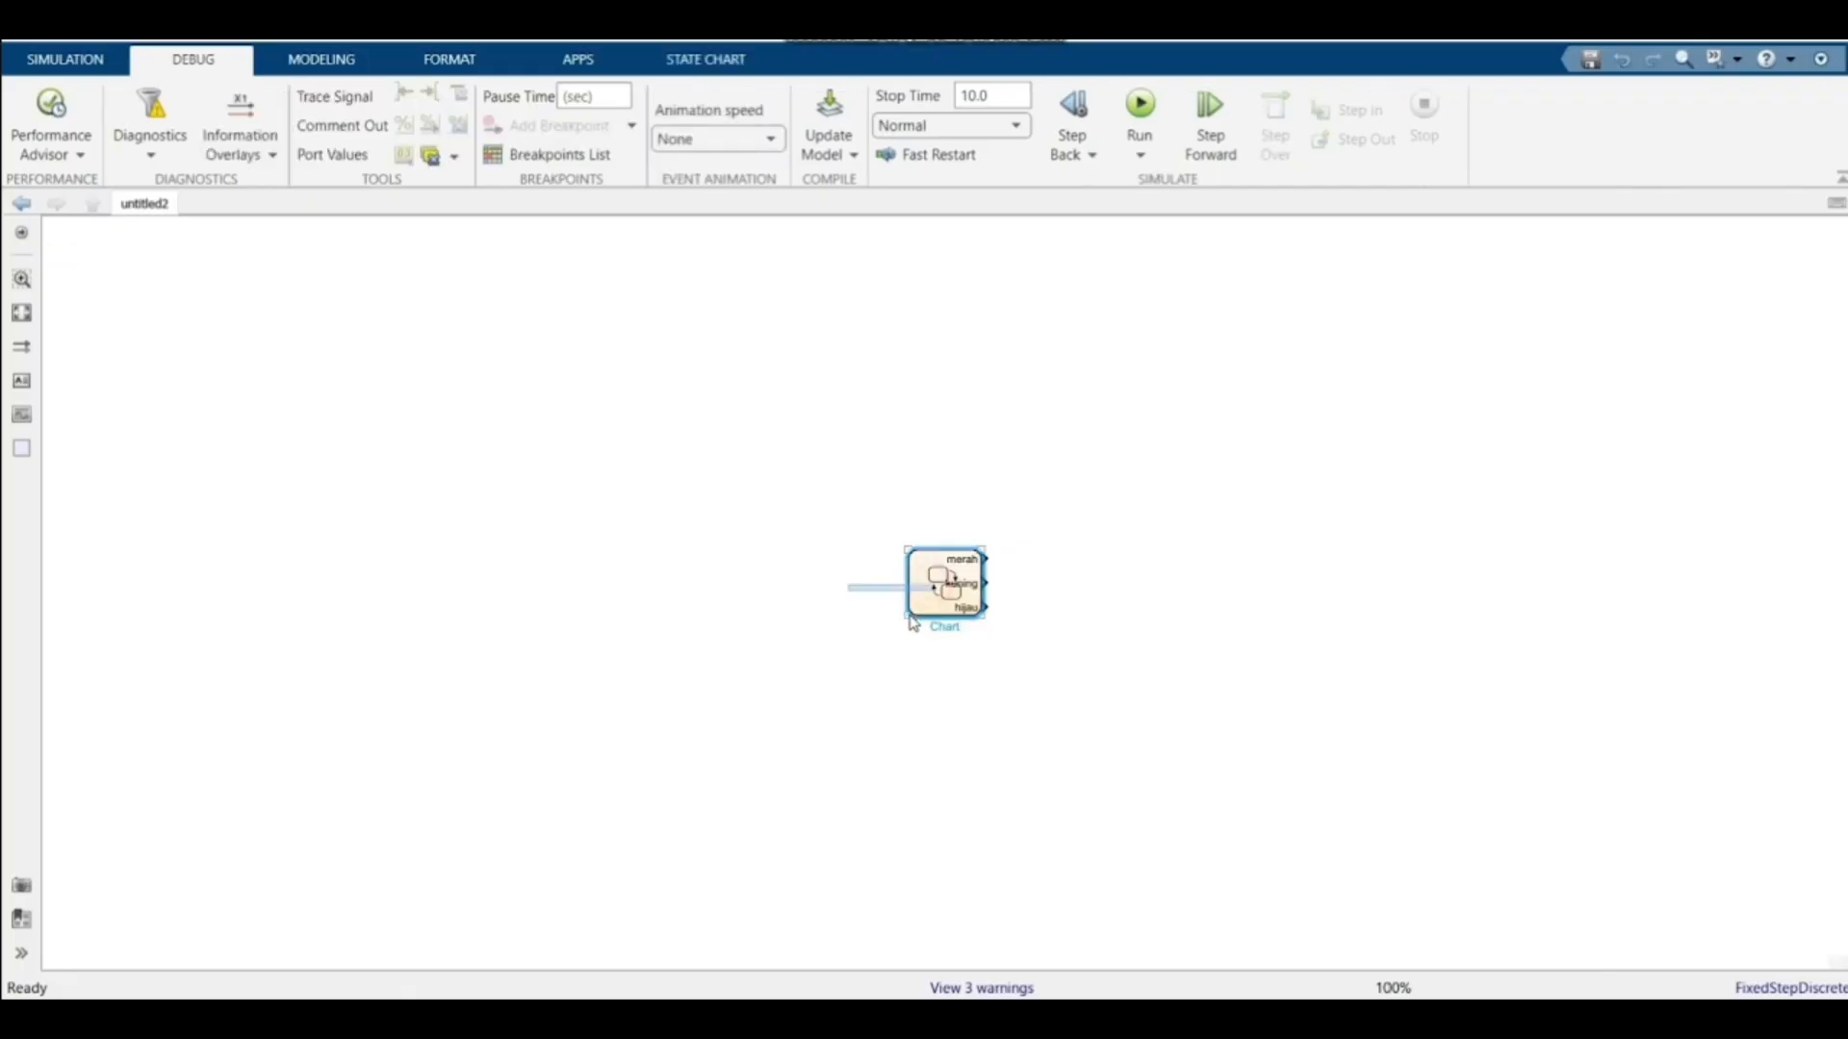
Move the Chart block towards the left of the canvas and enlarge it so its output port names are readable
left_click_drag(919, 582, 824, 576)
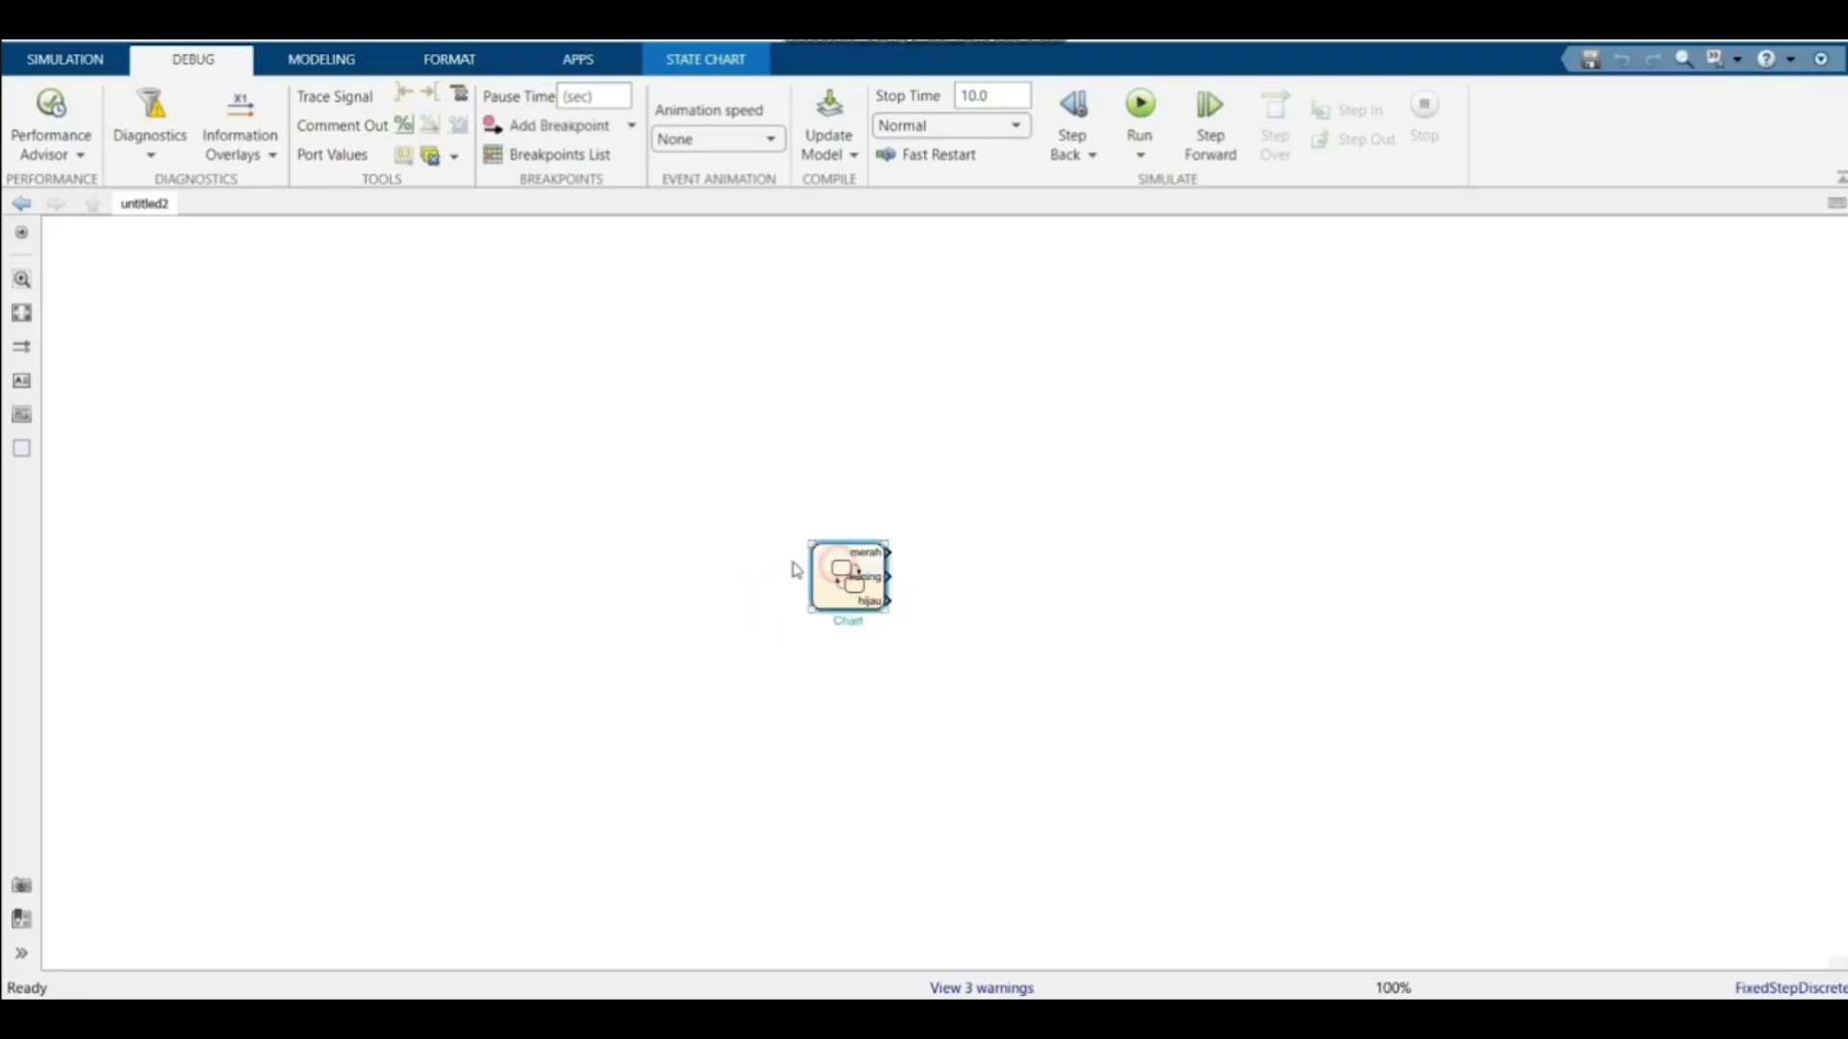
left_click_drag(840, 576, 700, 564)
left_click_drag(572, 537, 847, 755)
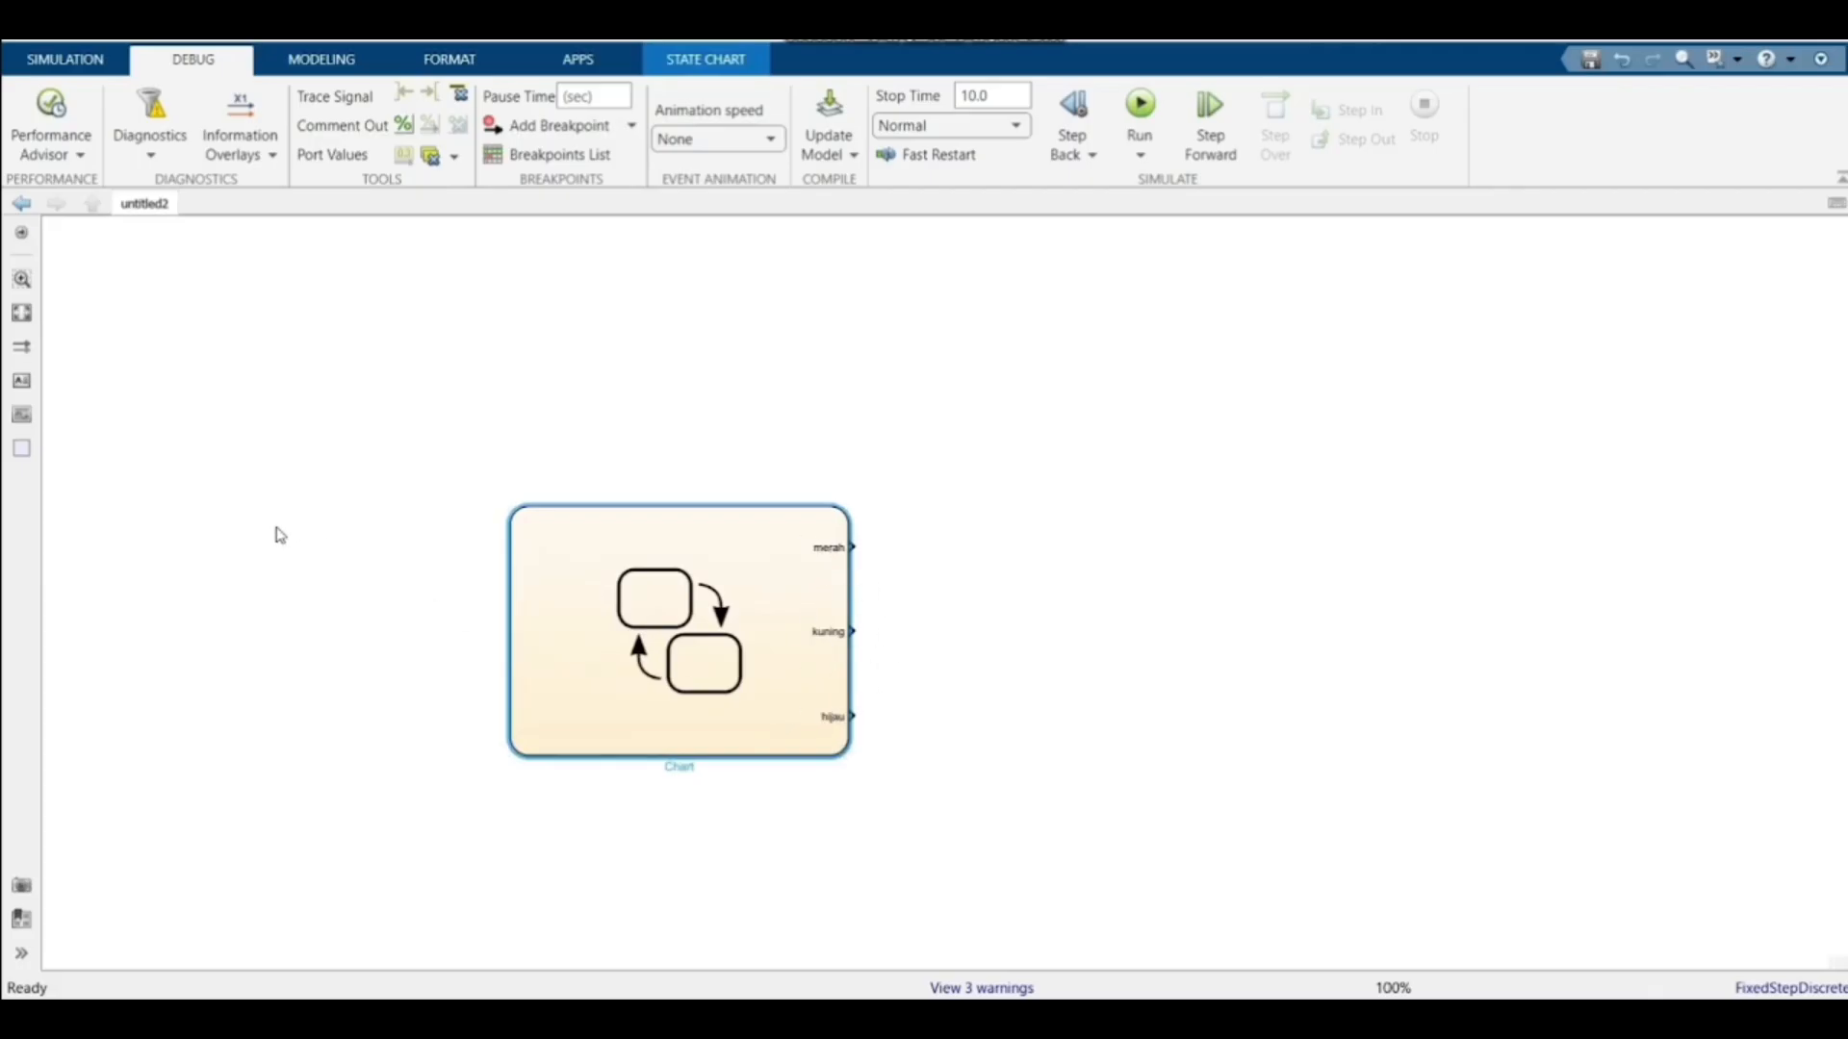
Search the block library for lamp and place a Lamp block beside the Chart block's merah output
left_click(88, 60)
left_click(231, 144)
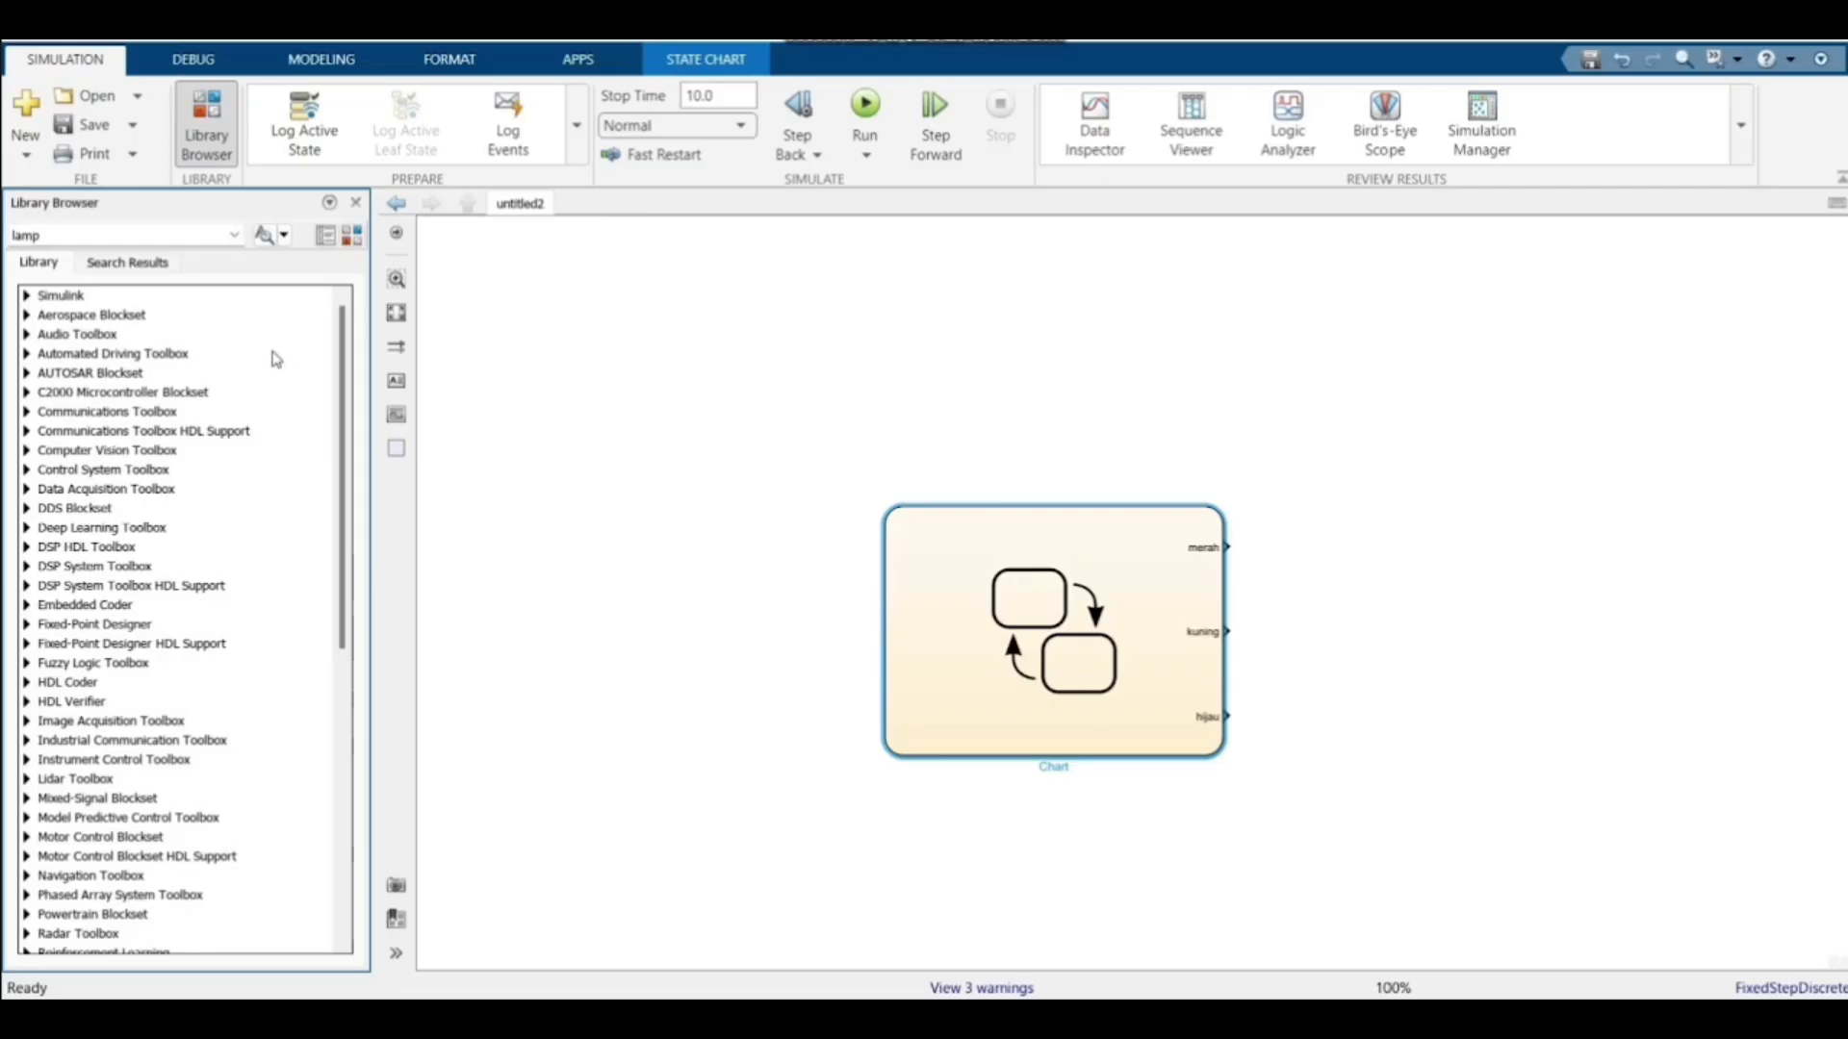
double_click(165, 232)
type("lamp")
key("Return")
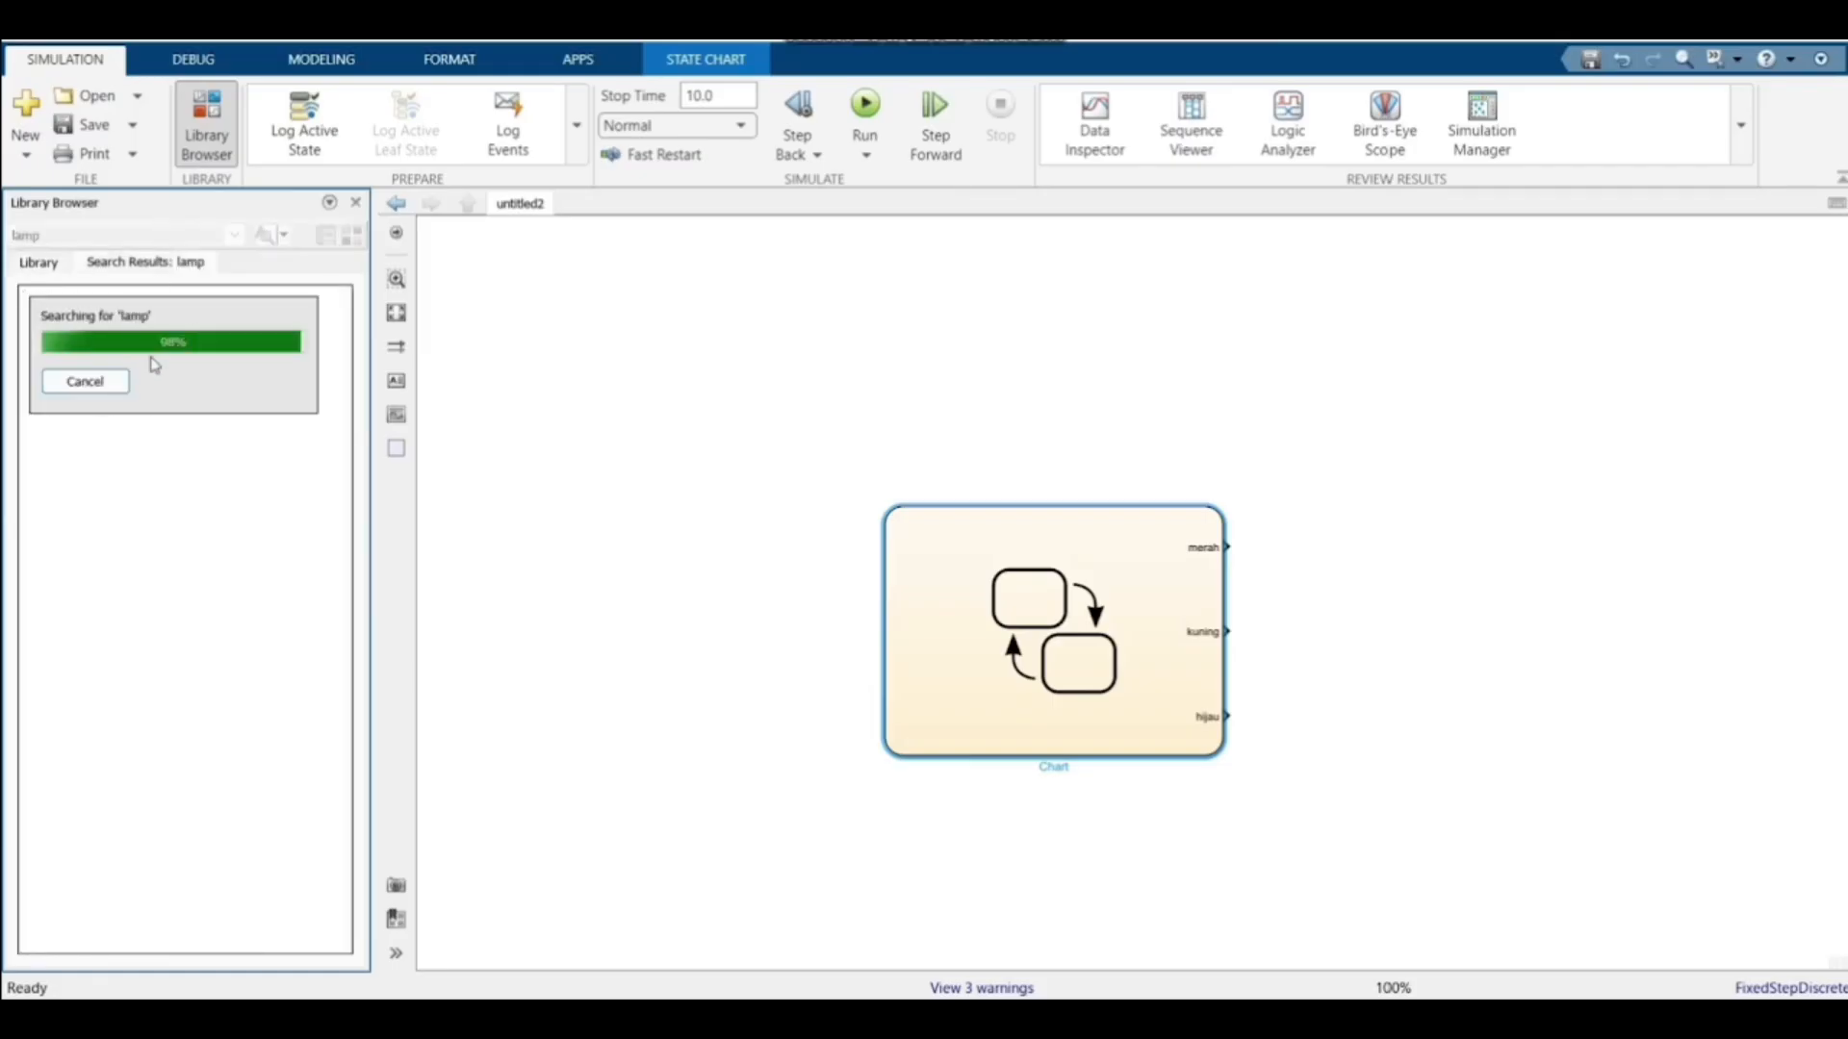
left_click_drag(108, 453, 1405, 507)
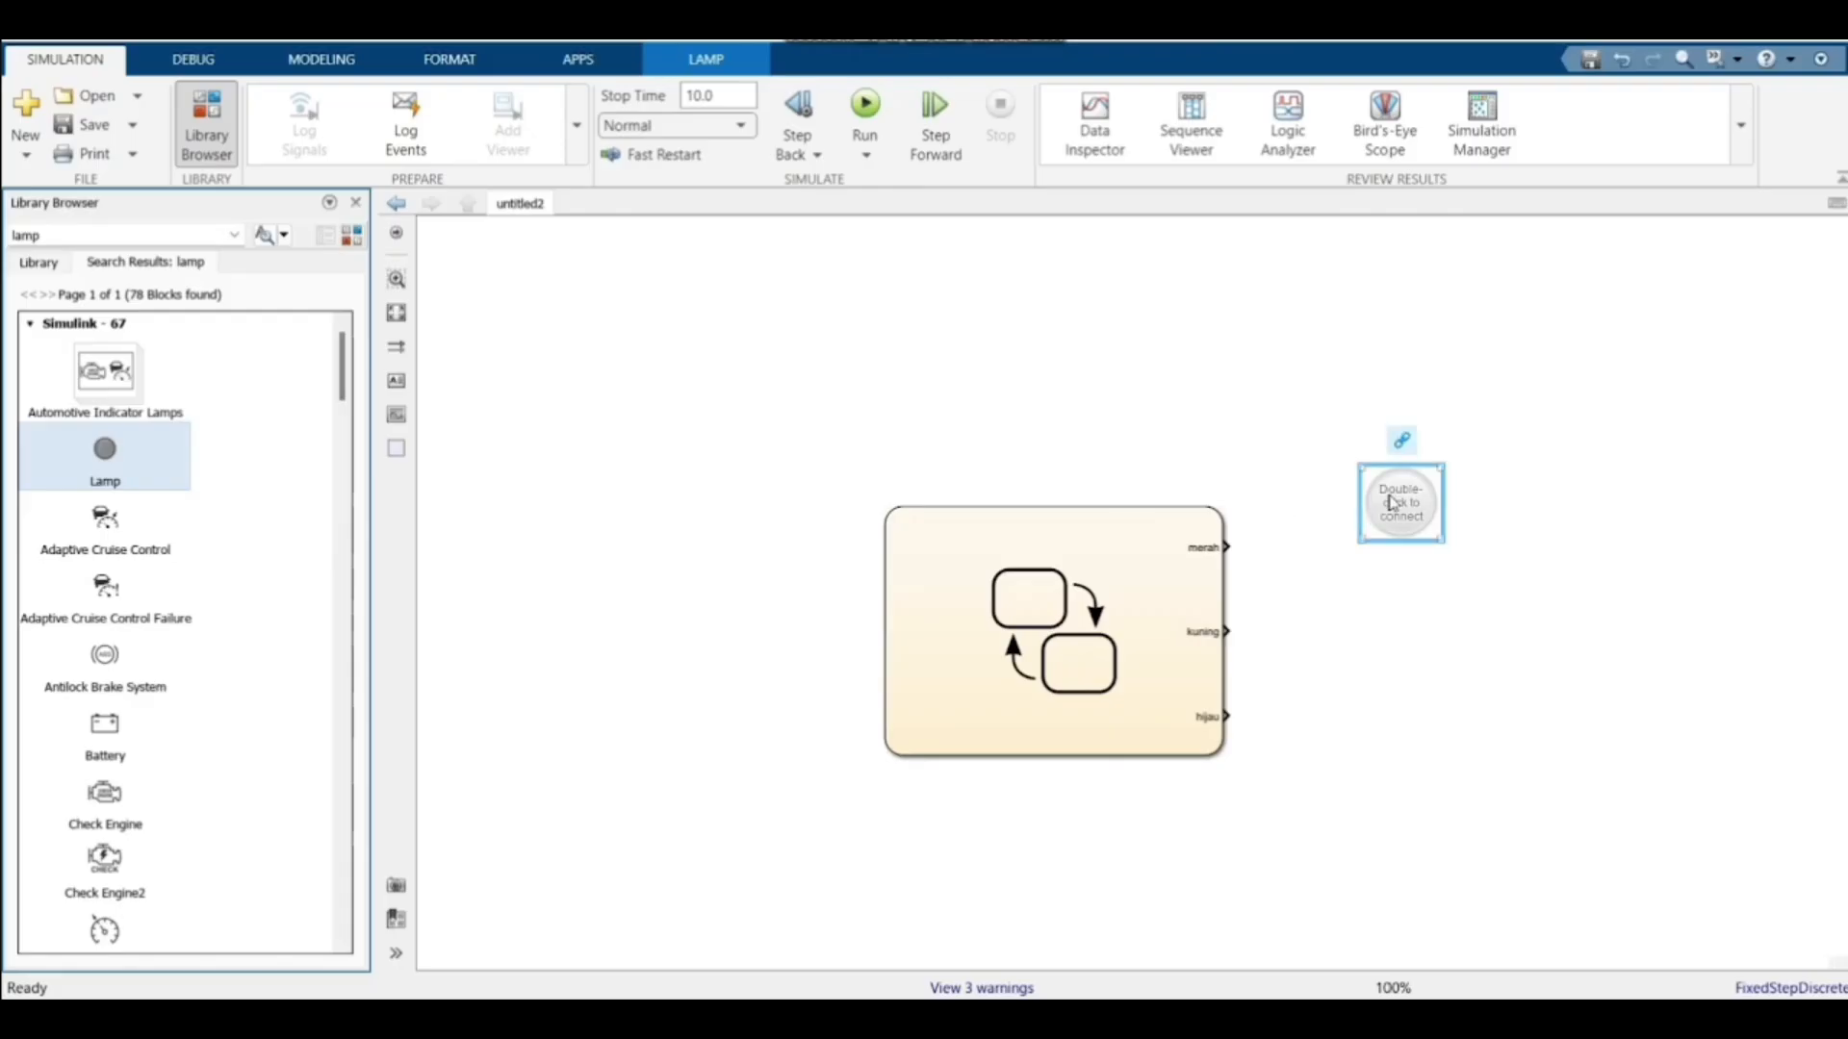
Paste two copies of the Lamp block and stack them in a vertical column beneath the first one
left_click(1392, 503)
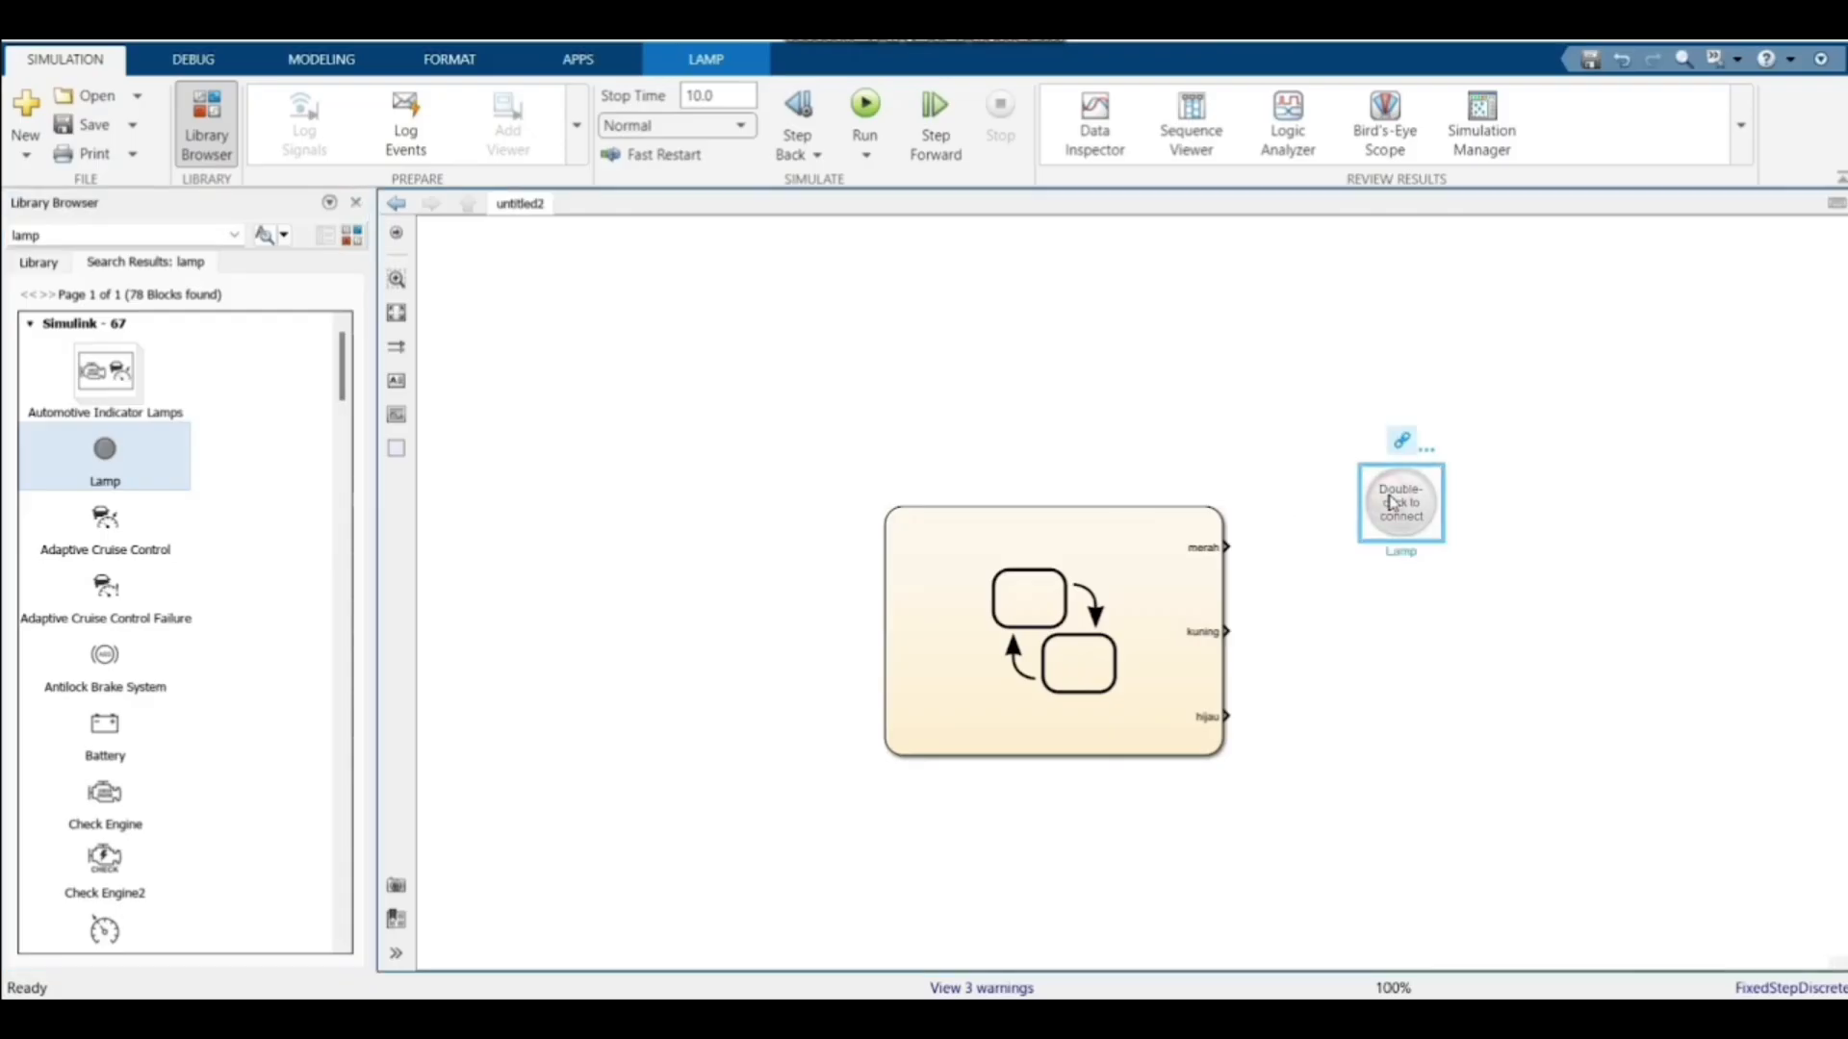
left_click(1407, 608)
key("ctrl+v")
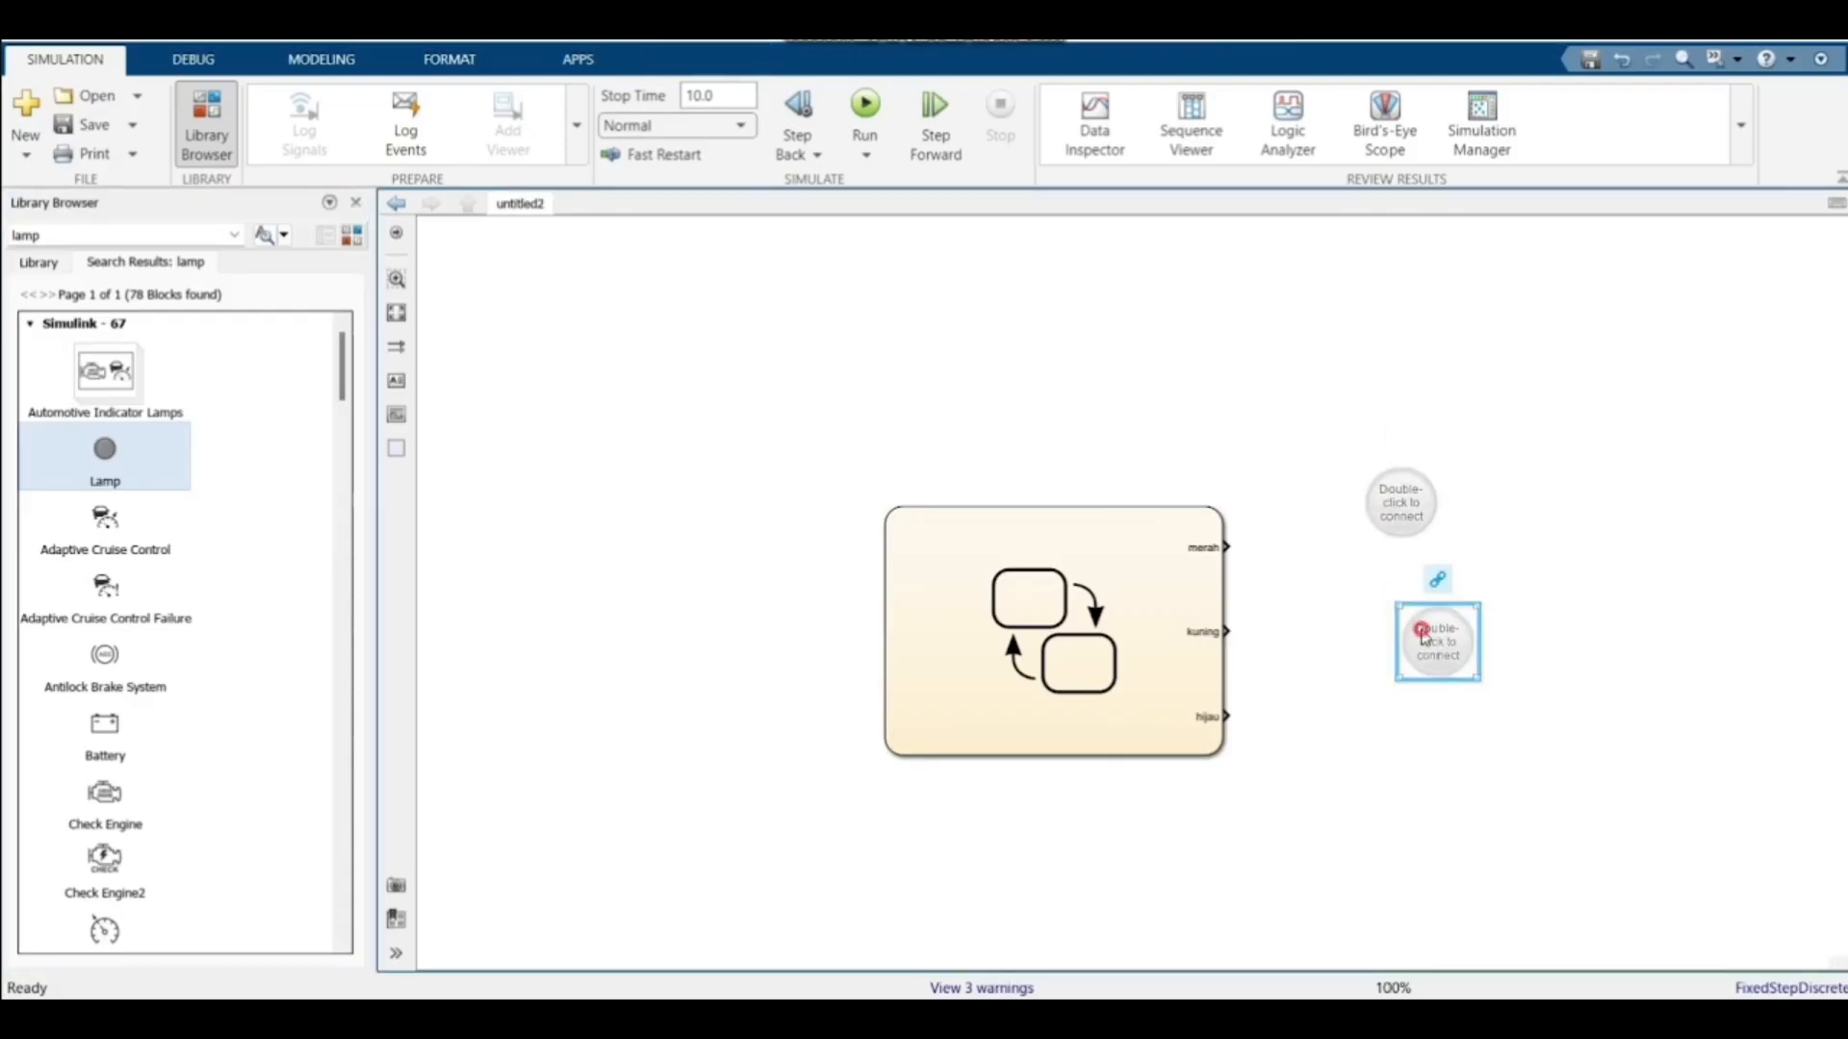
left_click_drag(1427, 637, 1390, 594)
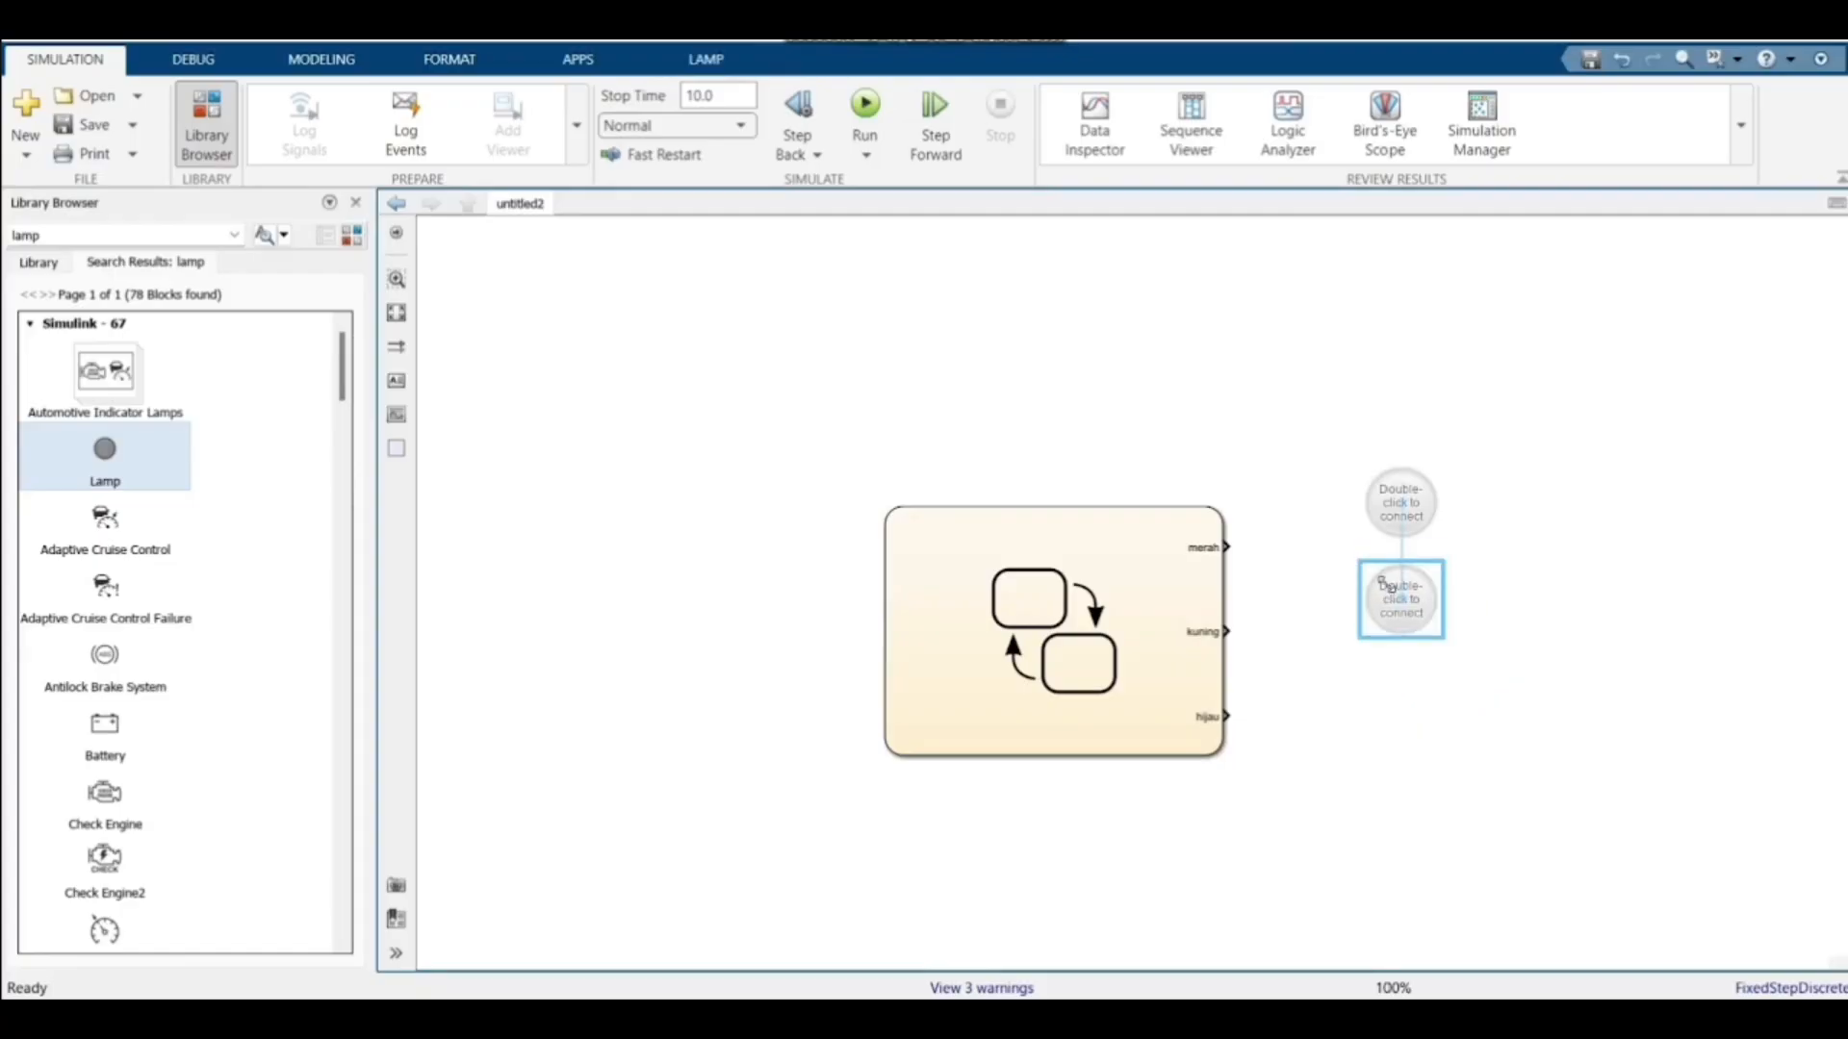
left_click(1403, 692)
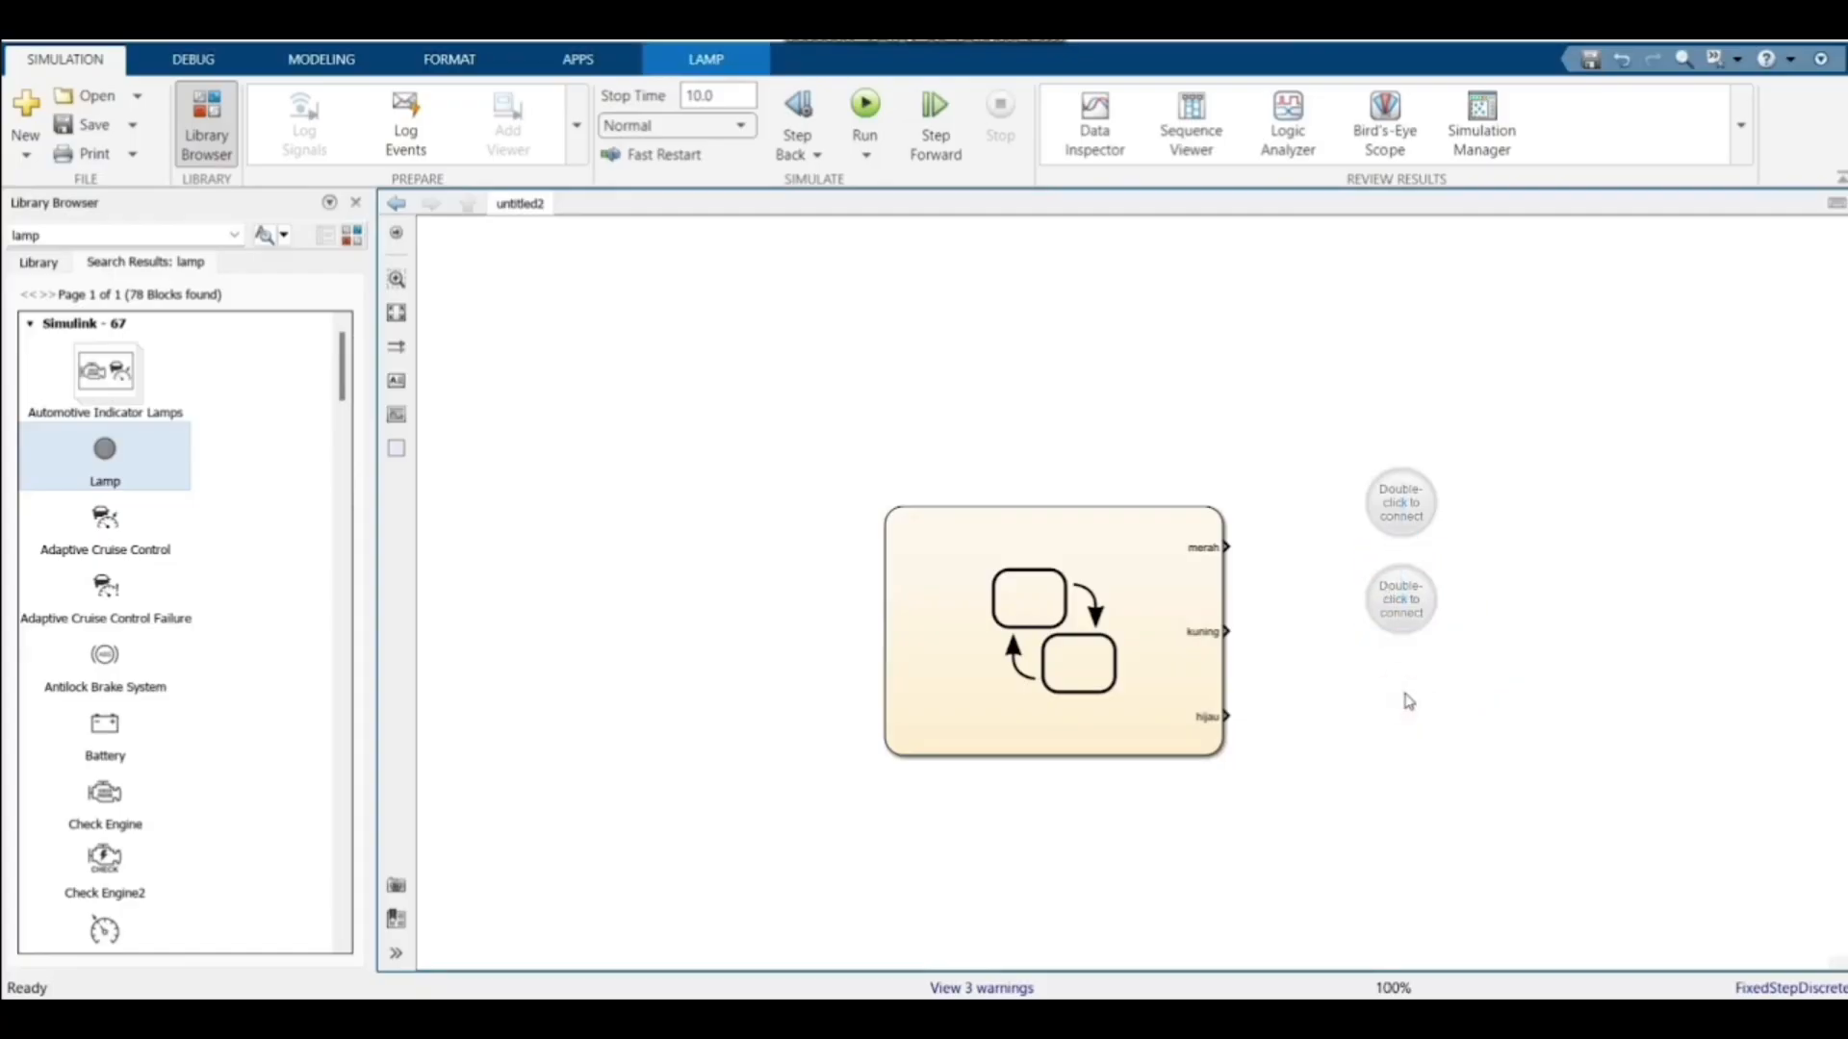
key("ctrl+v")
left_click_drag(1410, 713, 1373, 687)
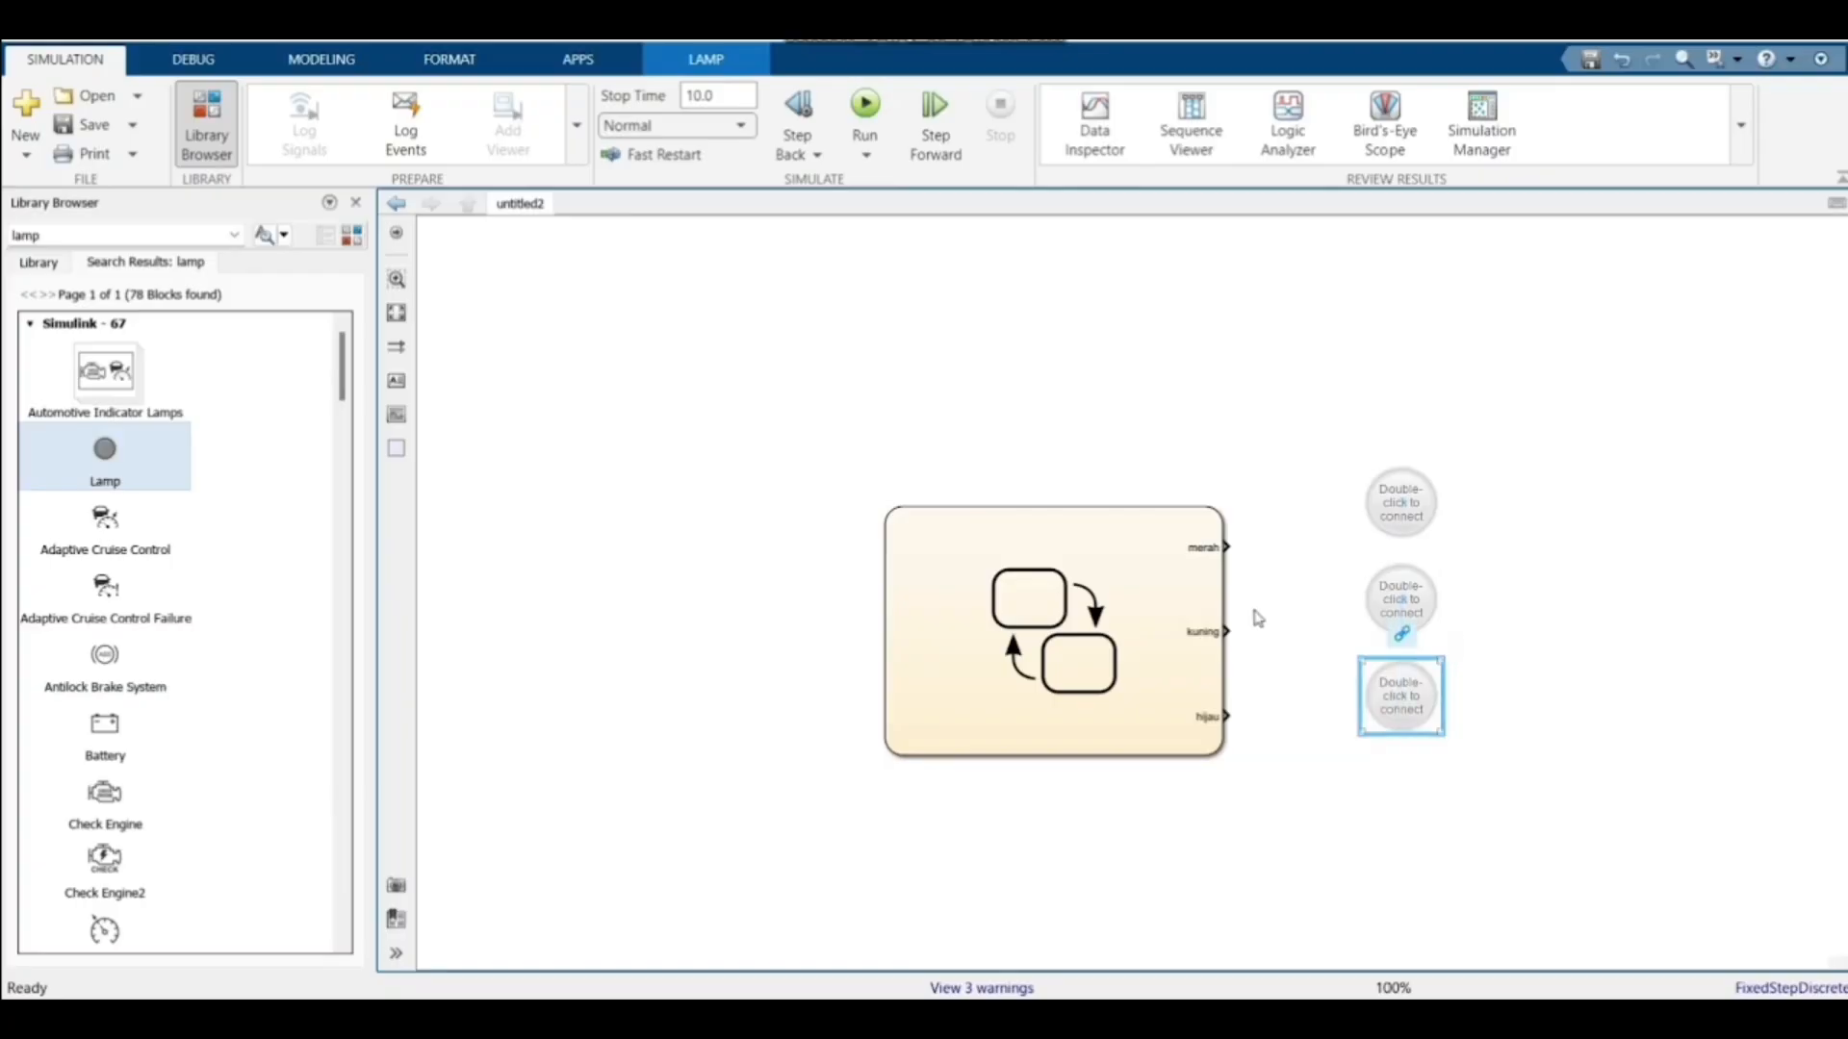
Set the upper lamp's colour to red for both state 0 and the undefined state
left_click(1410, 510)
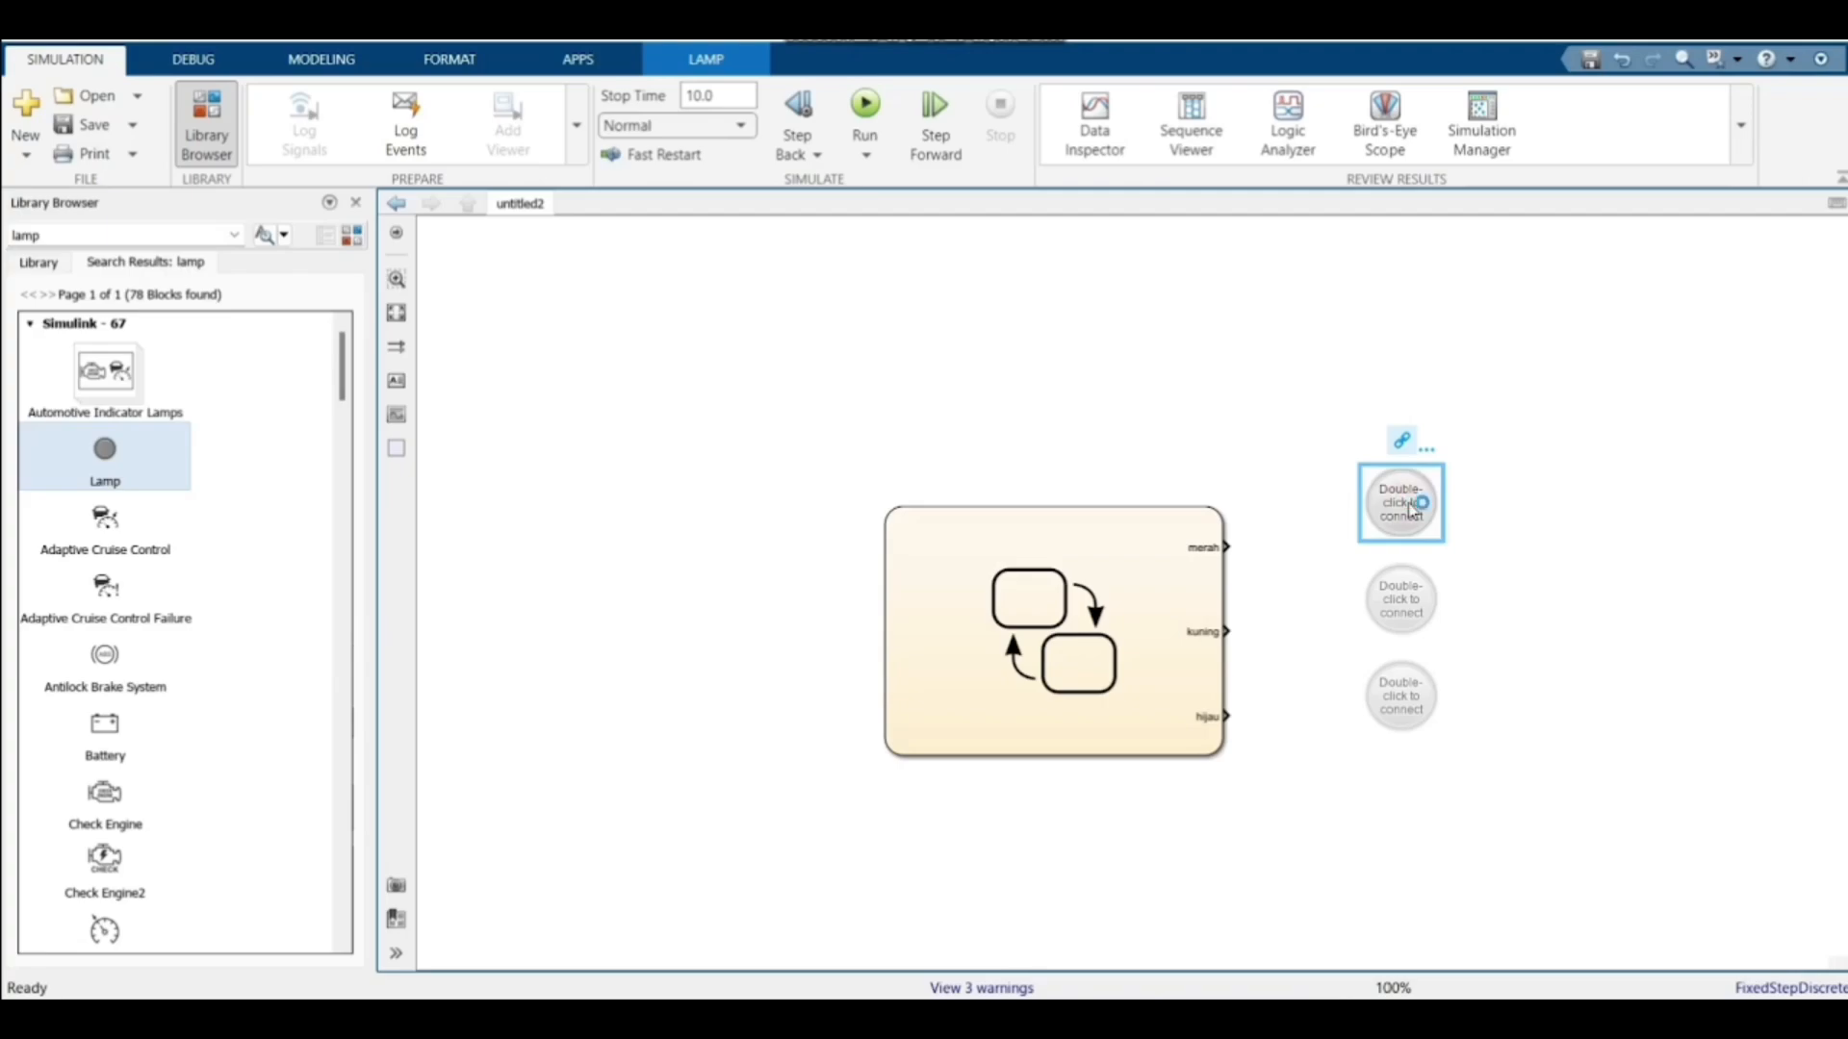
double_click(1412, 510)
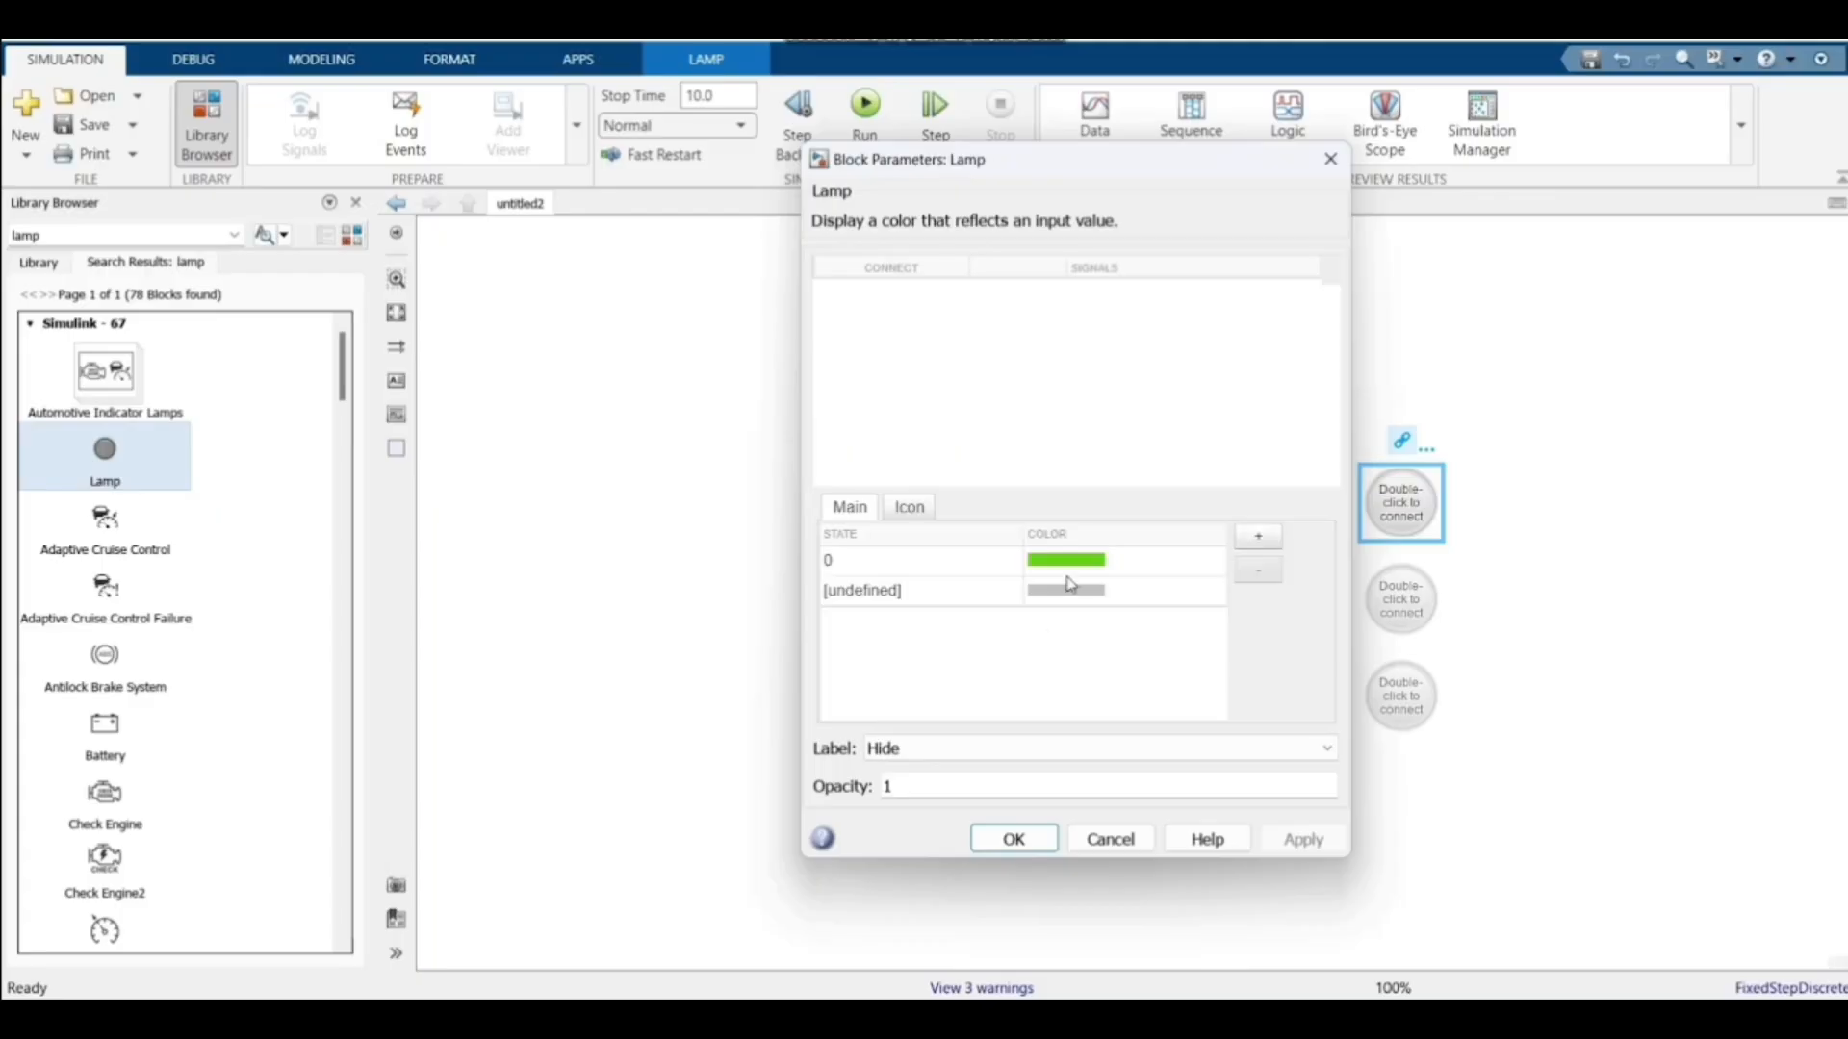
left_click(1069, 559)
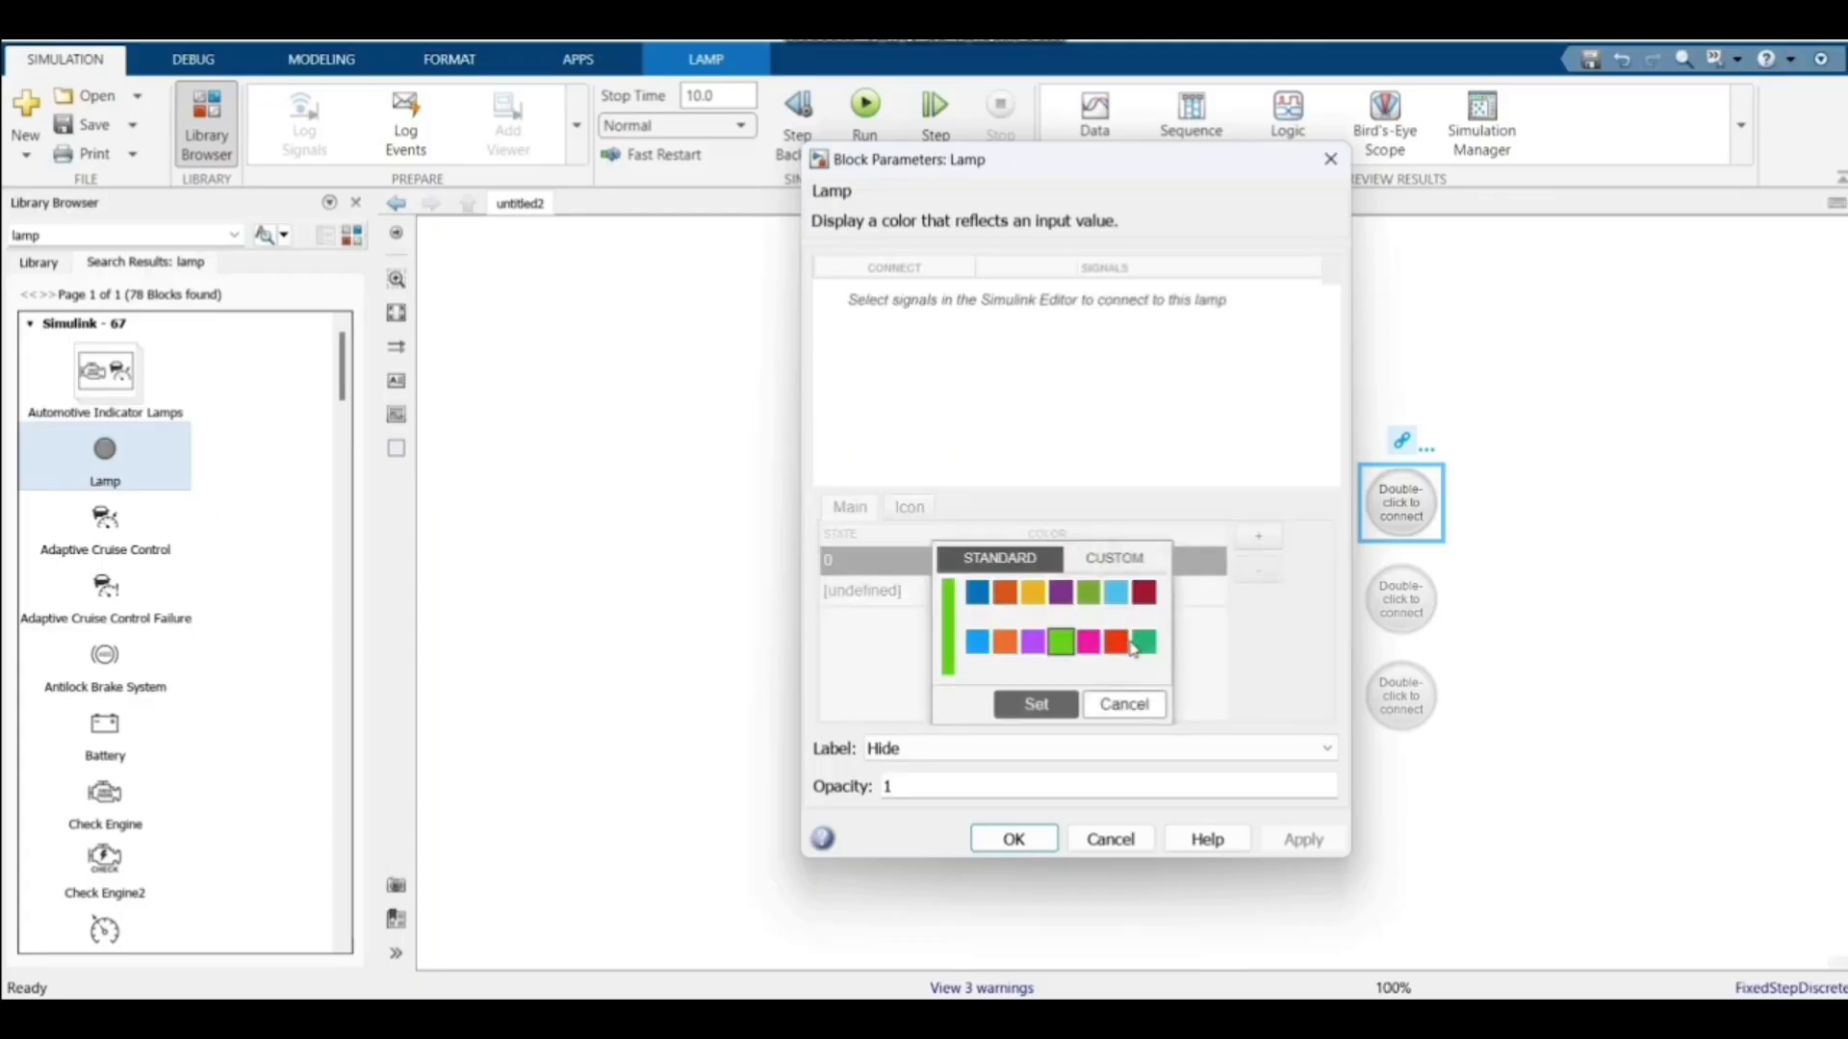
left_click(1118, 641)
left_click(1037, 705)
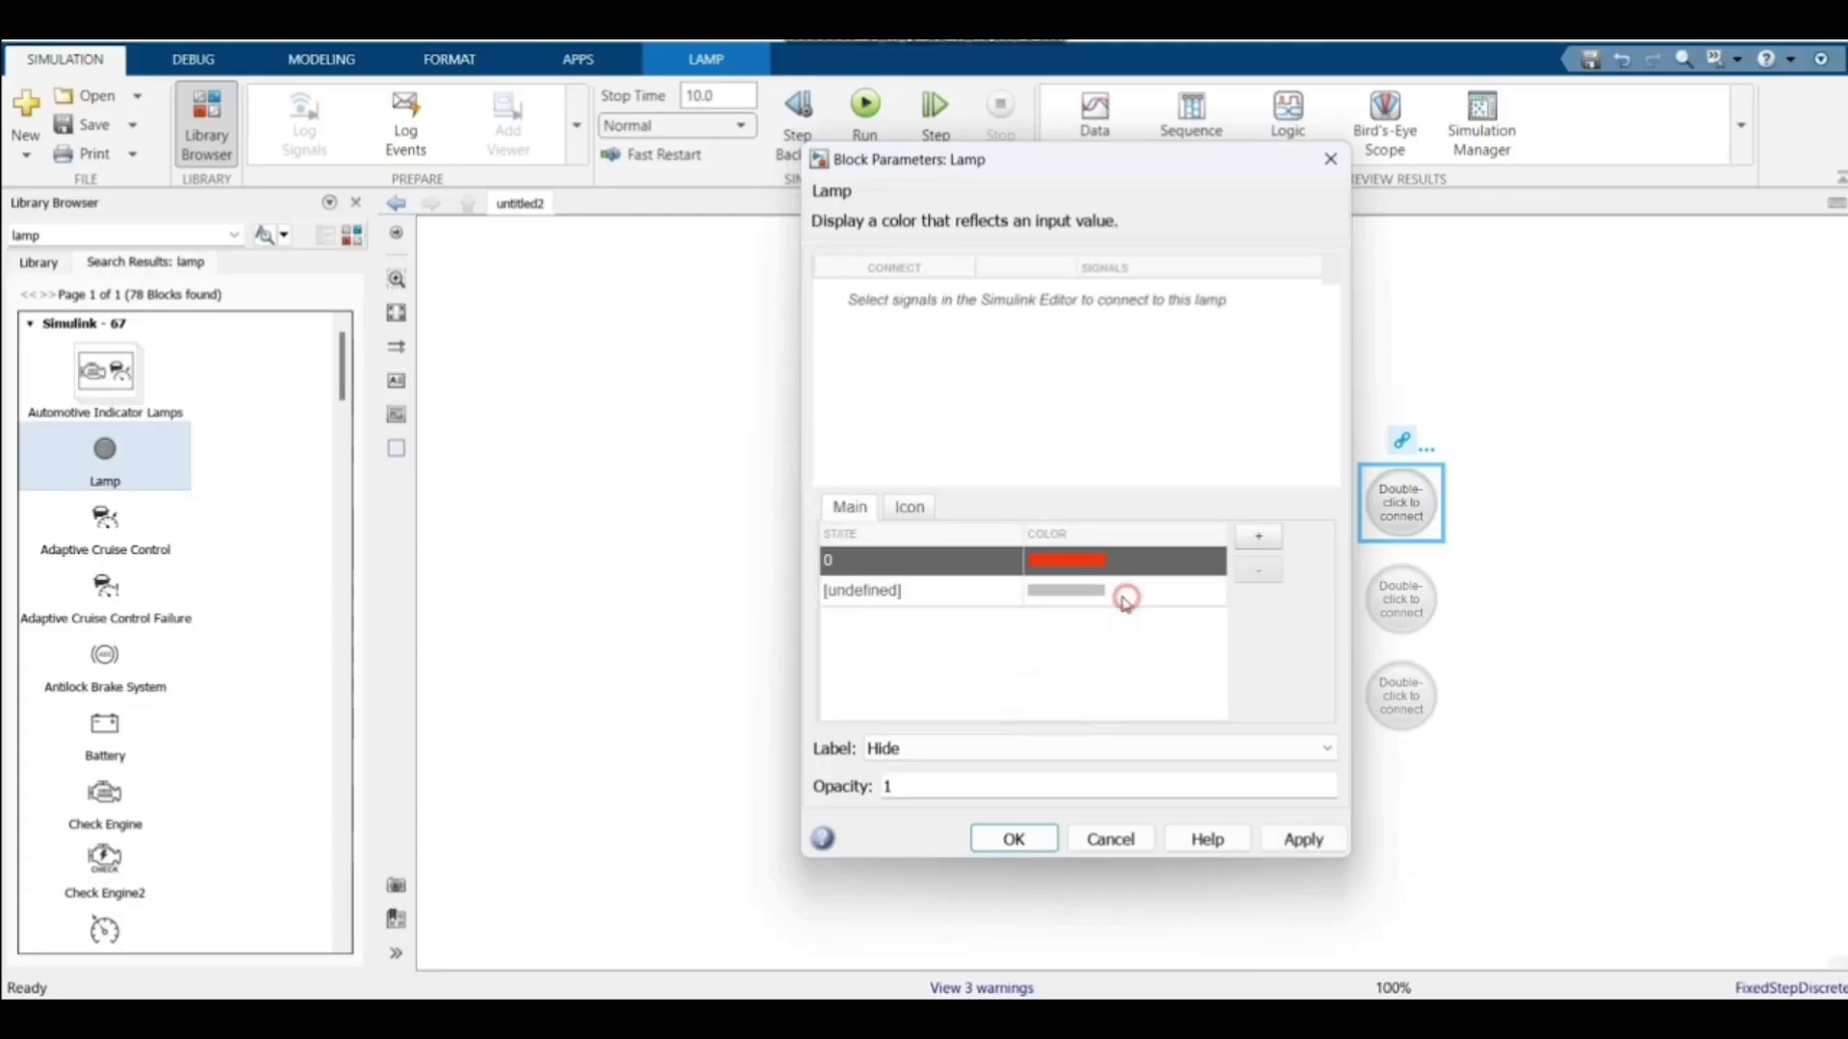
left_click(1125, 598)
left_click(1017, 560)
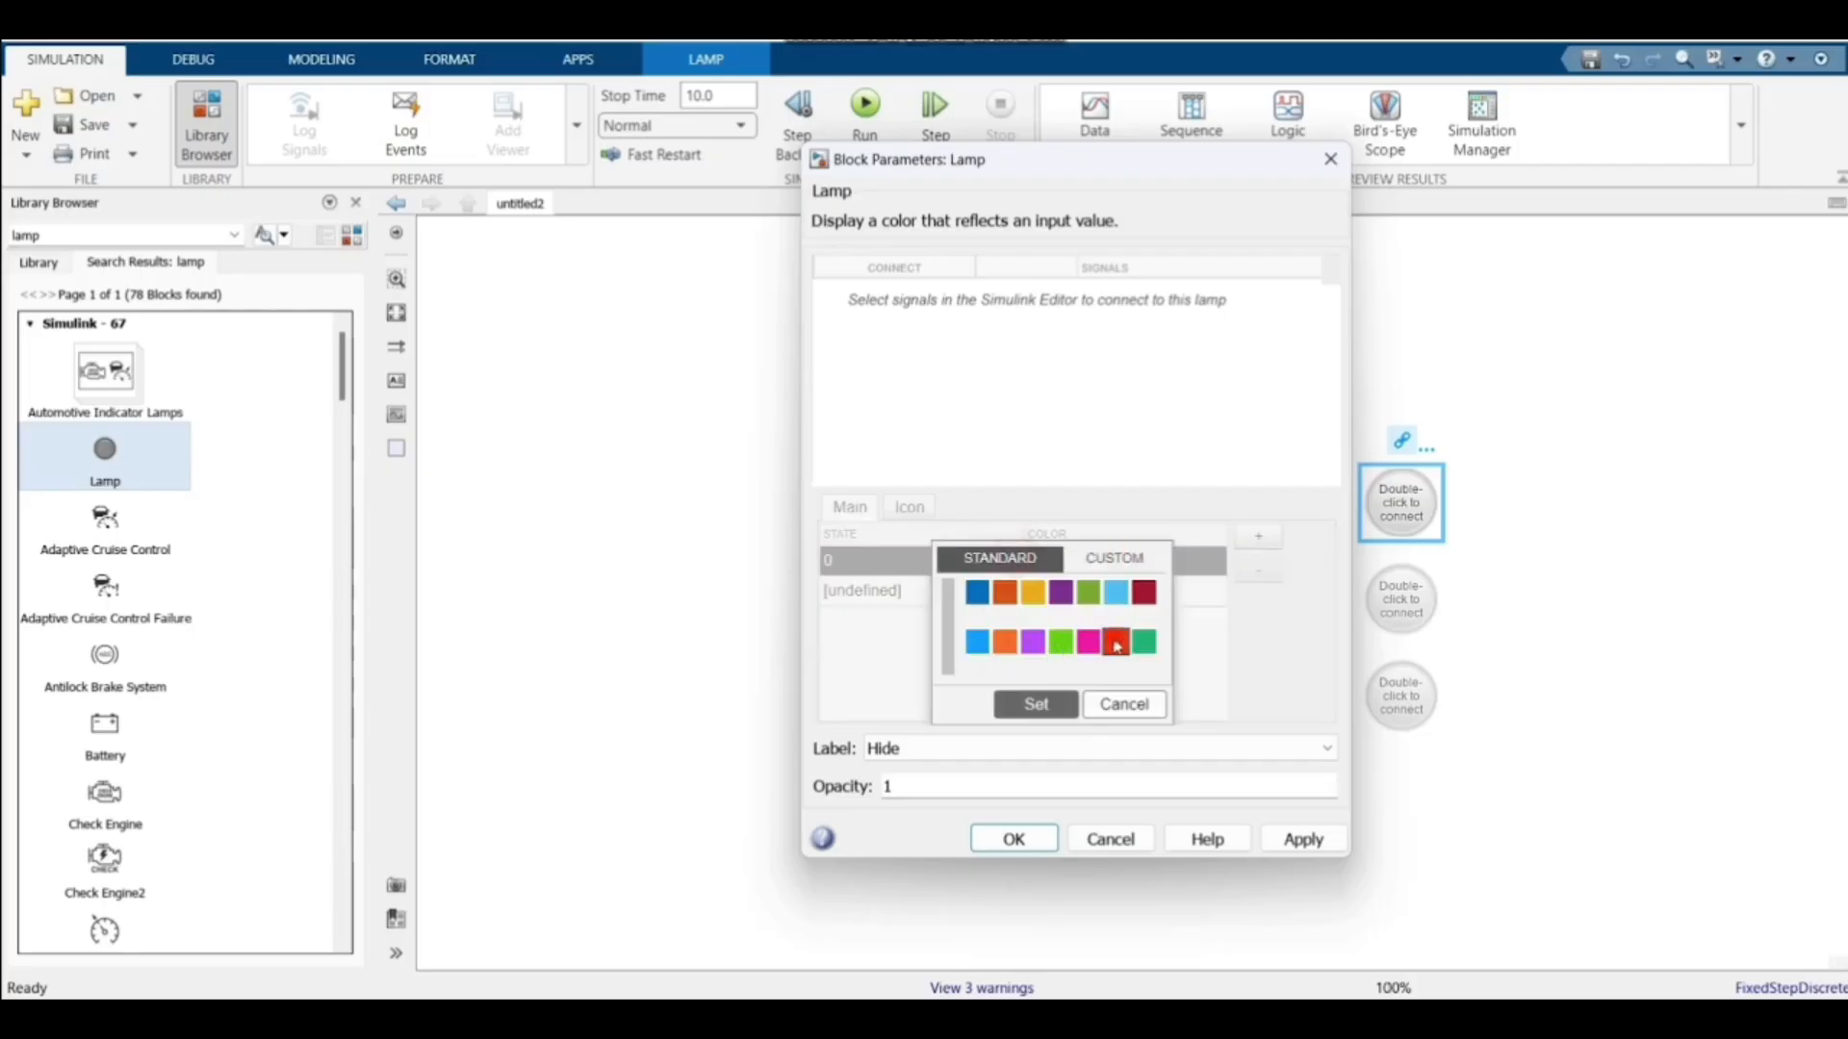
left_click(1036, 705)
left_click(1303, 839)
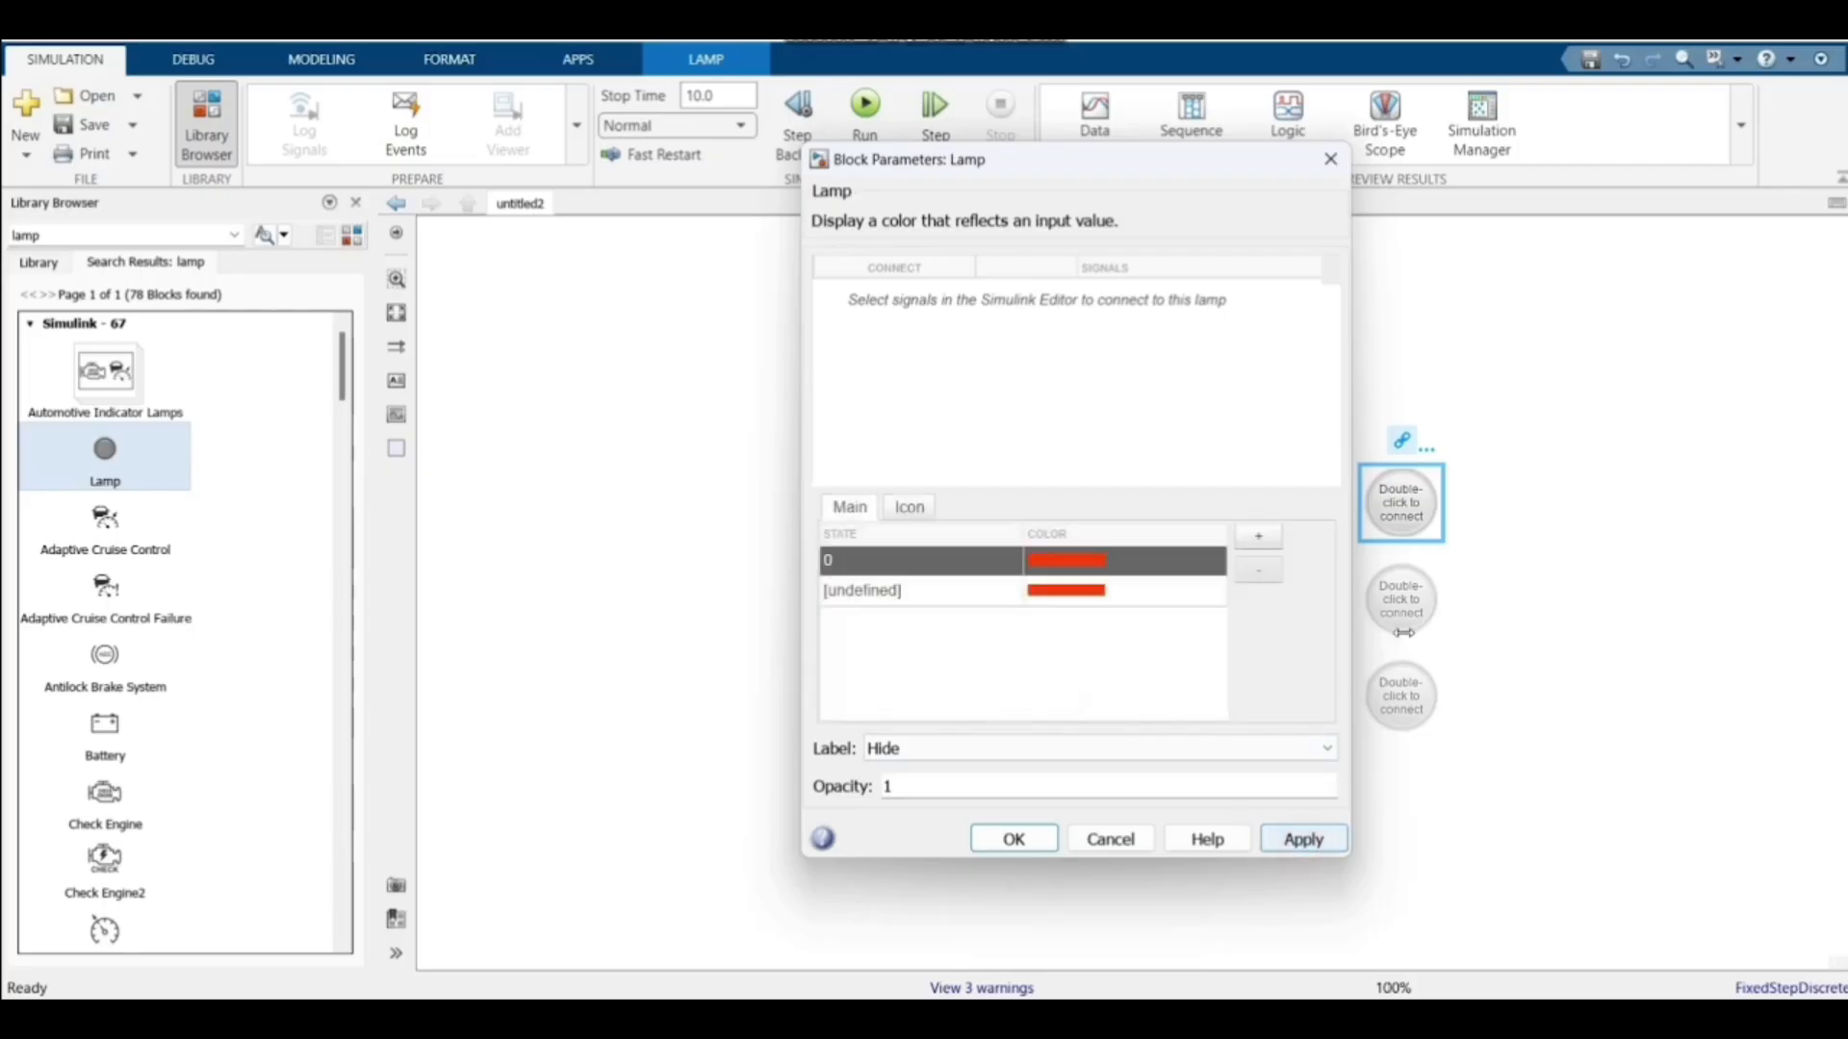
left_click(1056, 843)
Set the middle lamp's colour to yellow for both state 0 and the undefined state
left_click(1403, 599)
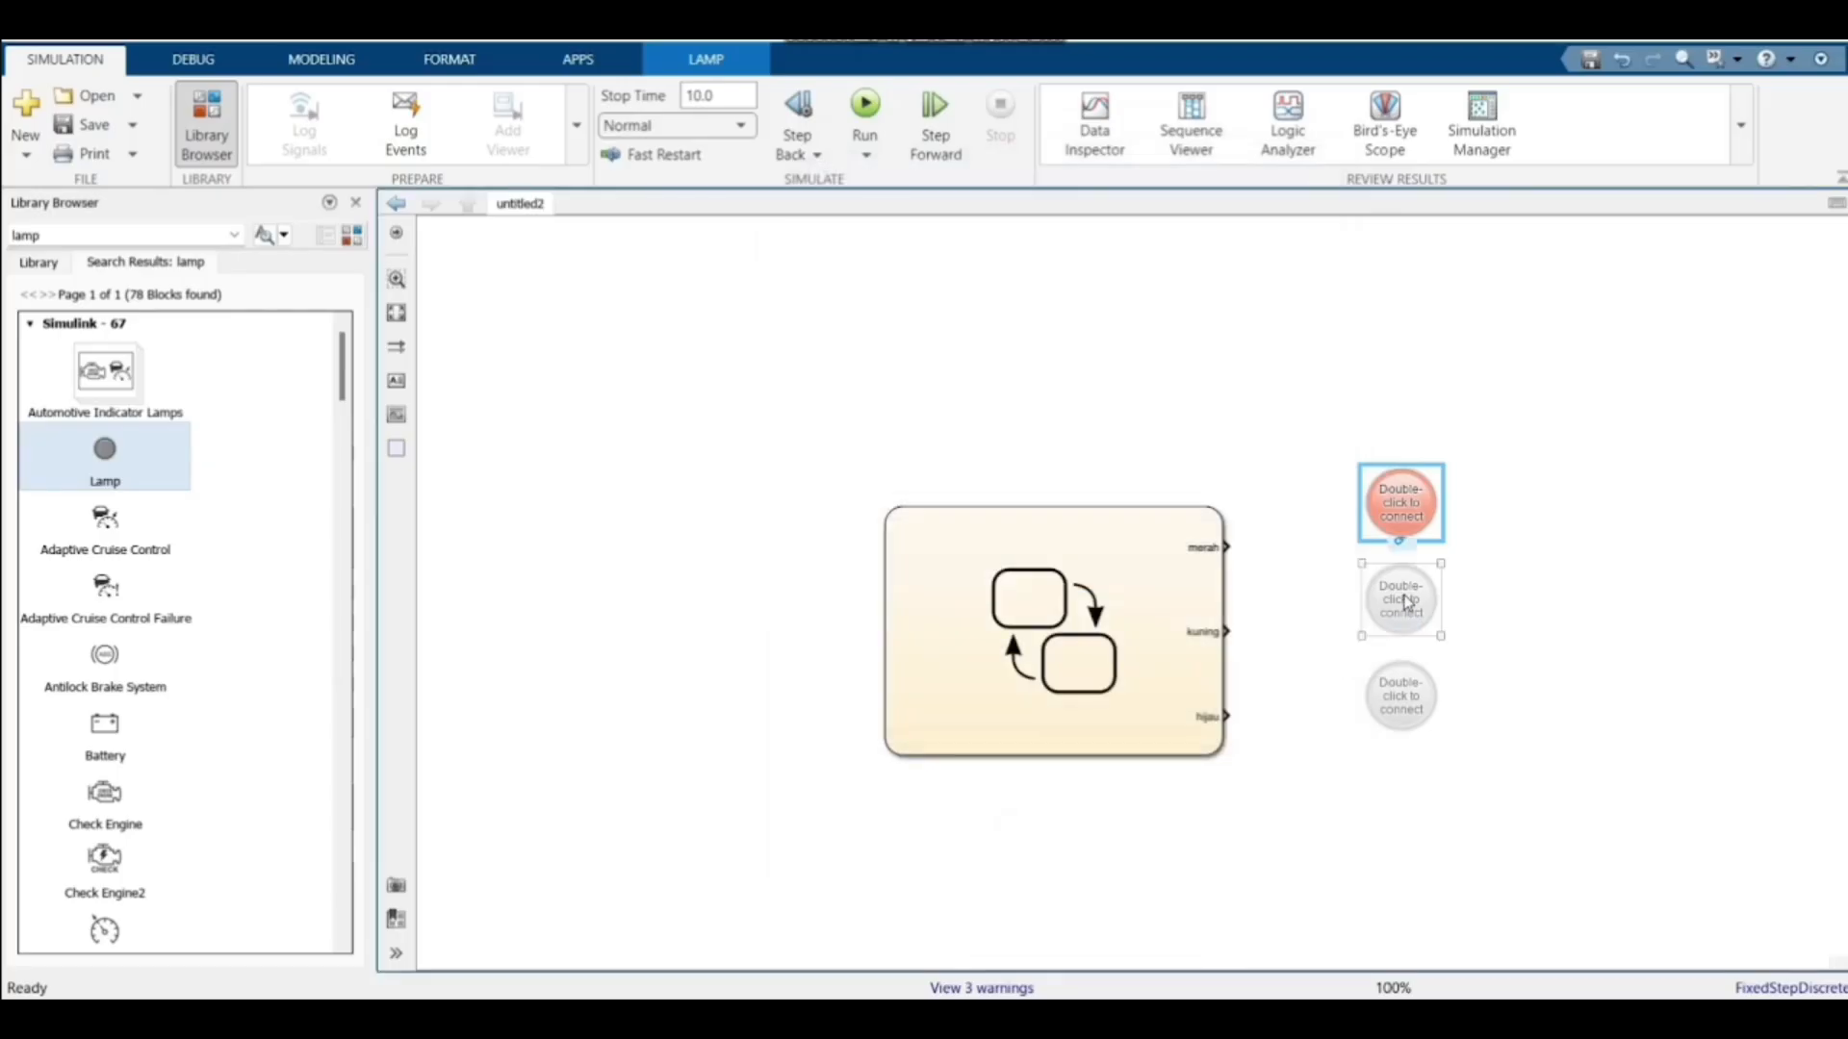
double_click(1407, 601)
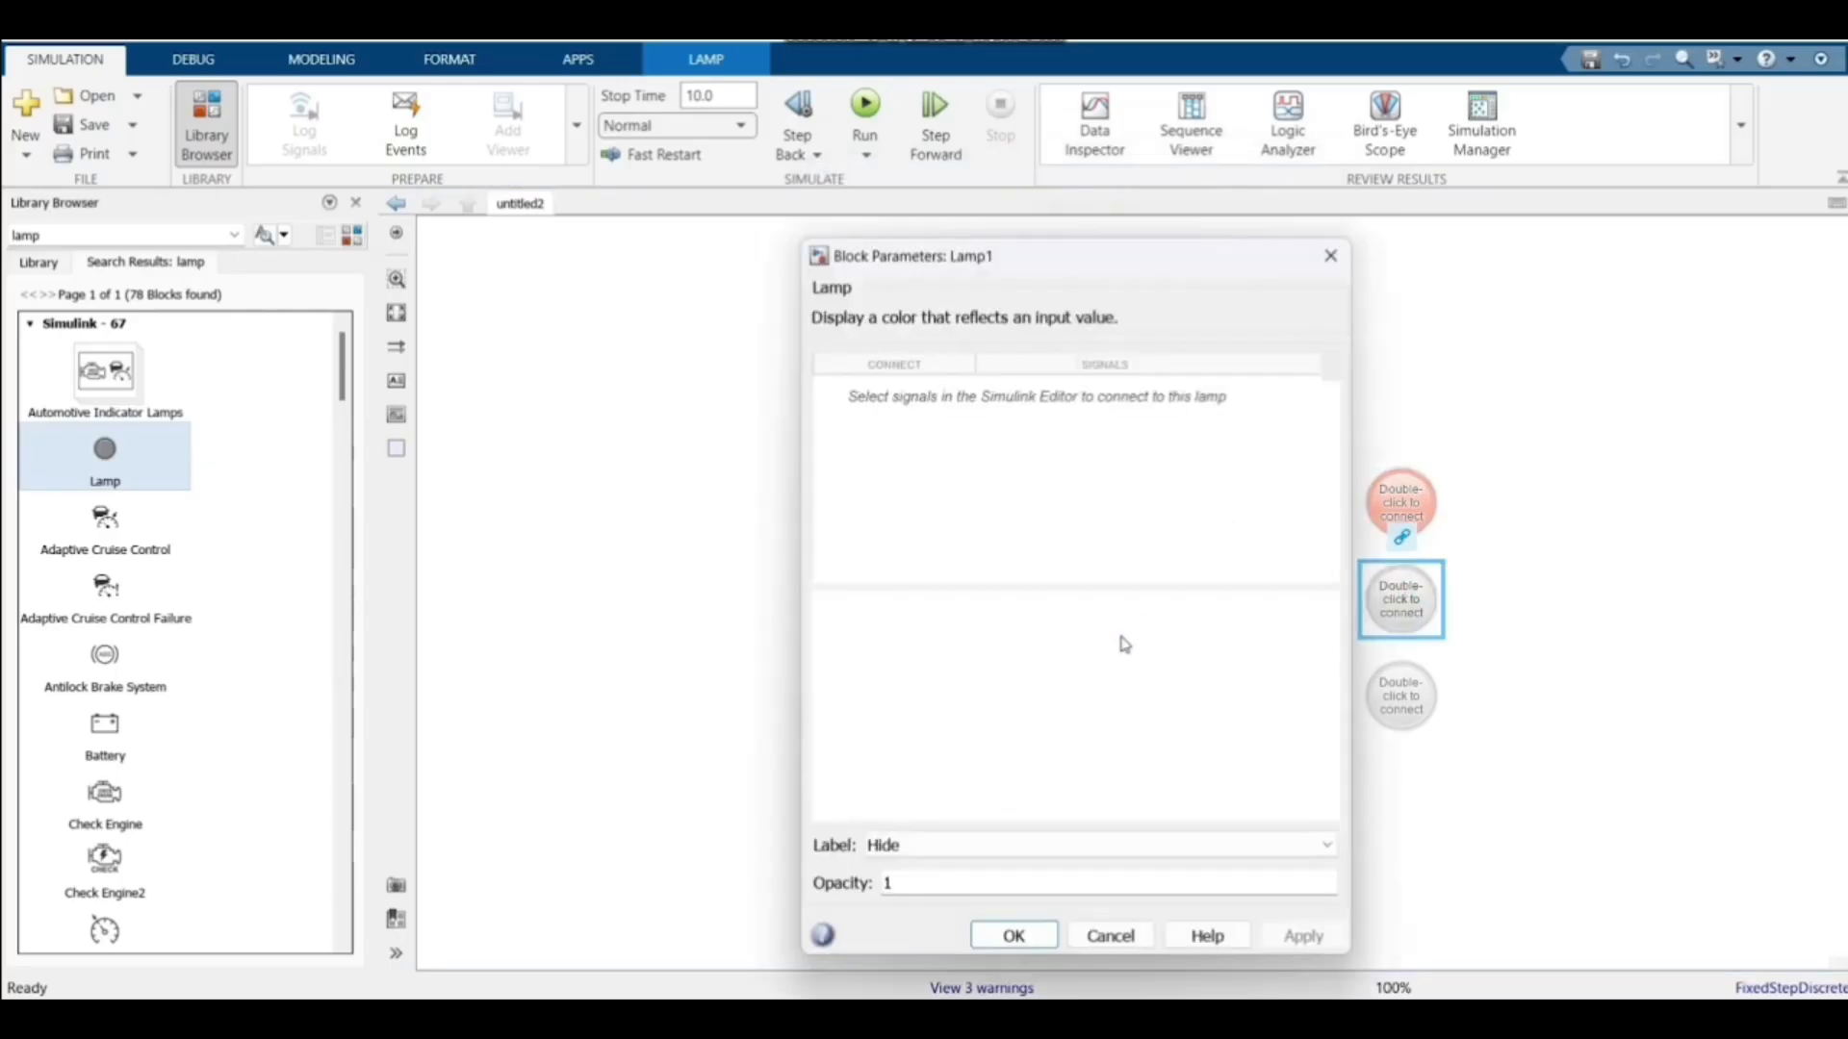
left_click(1102, 656)
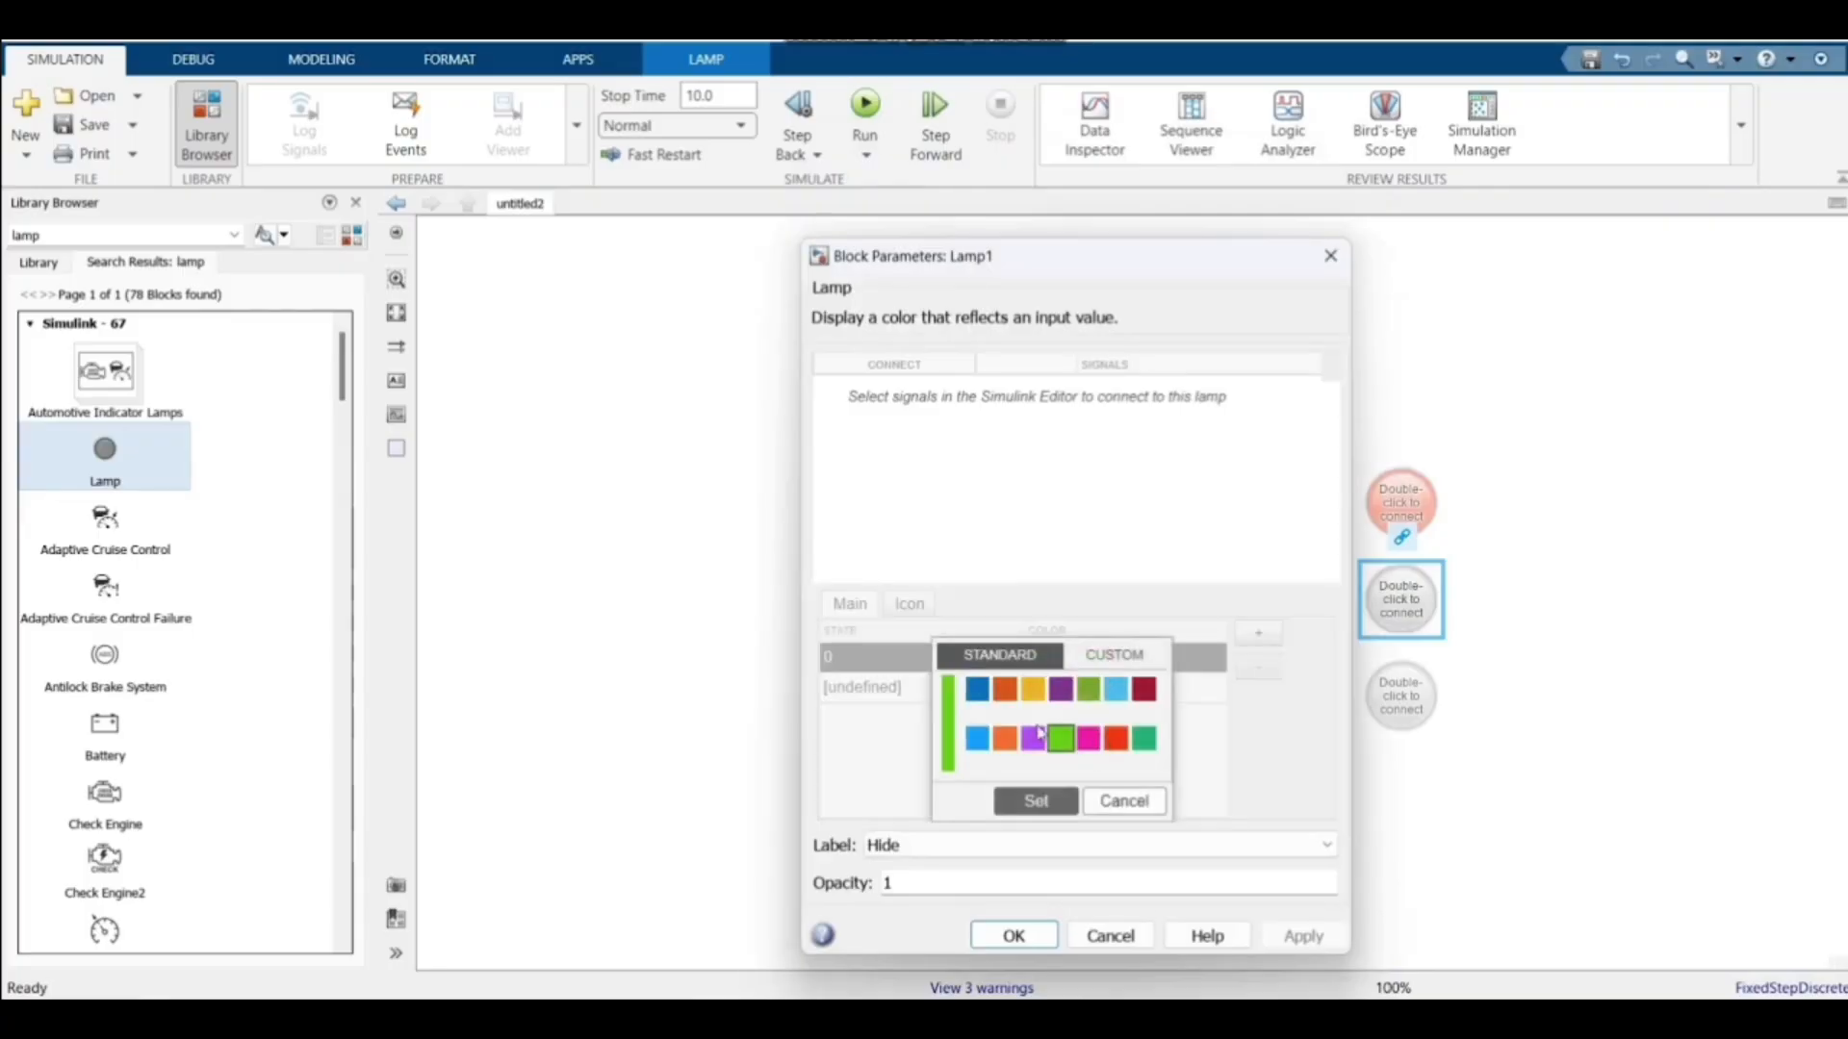
left_click(1035, 691)
left_click(1037, 801)
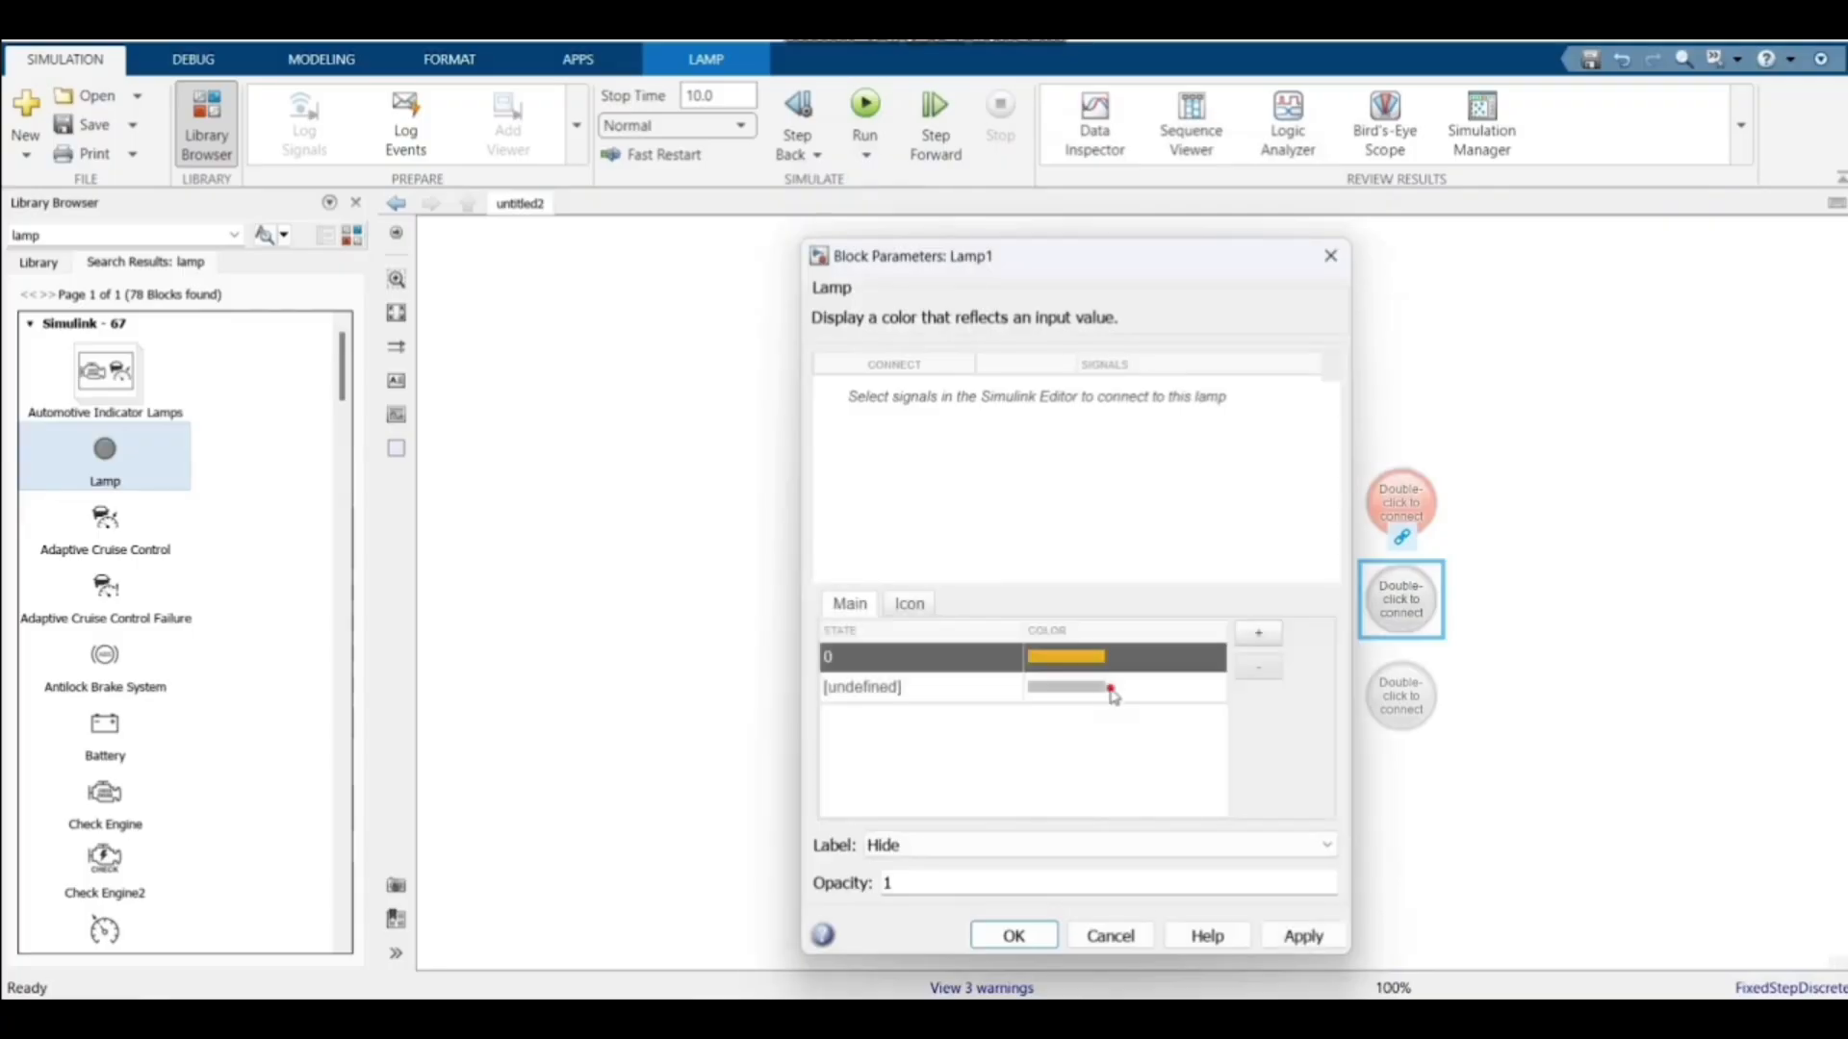
left_click(1113, 689)
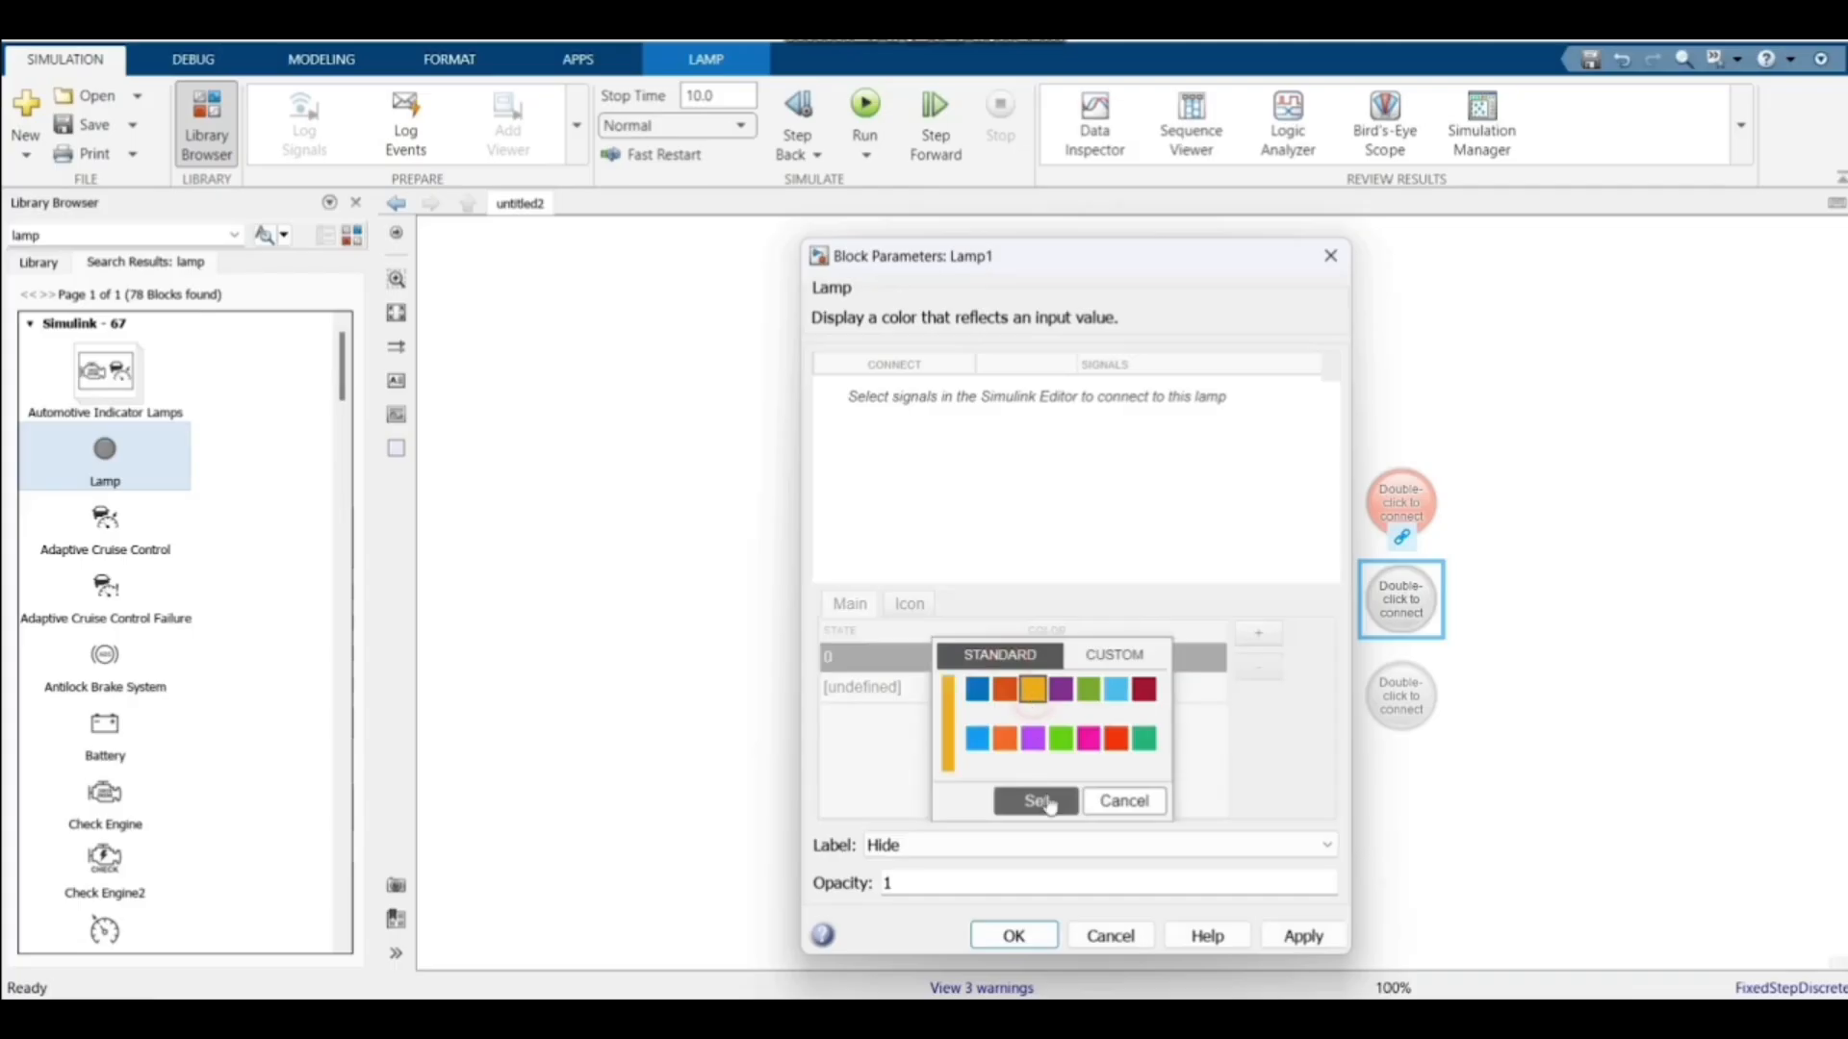
left_click(1035, 800)
left_click(1301, 935)
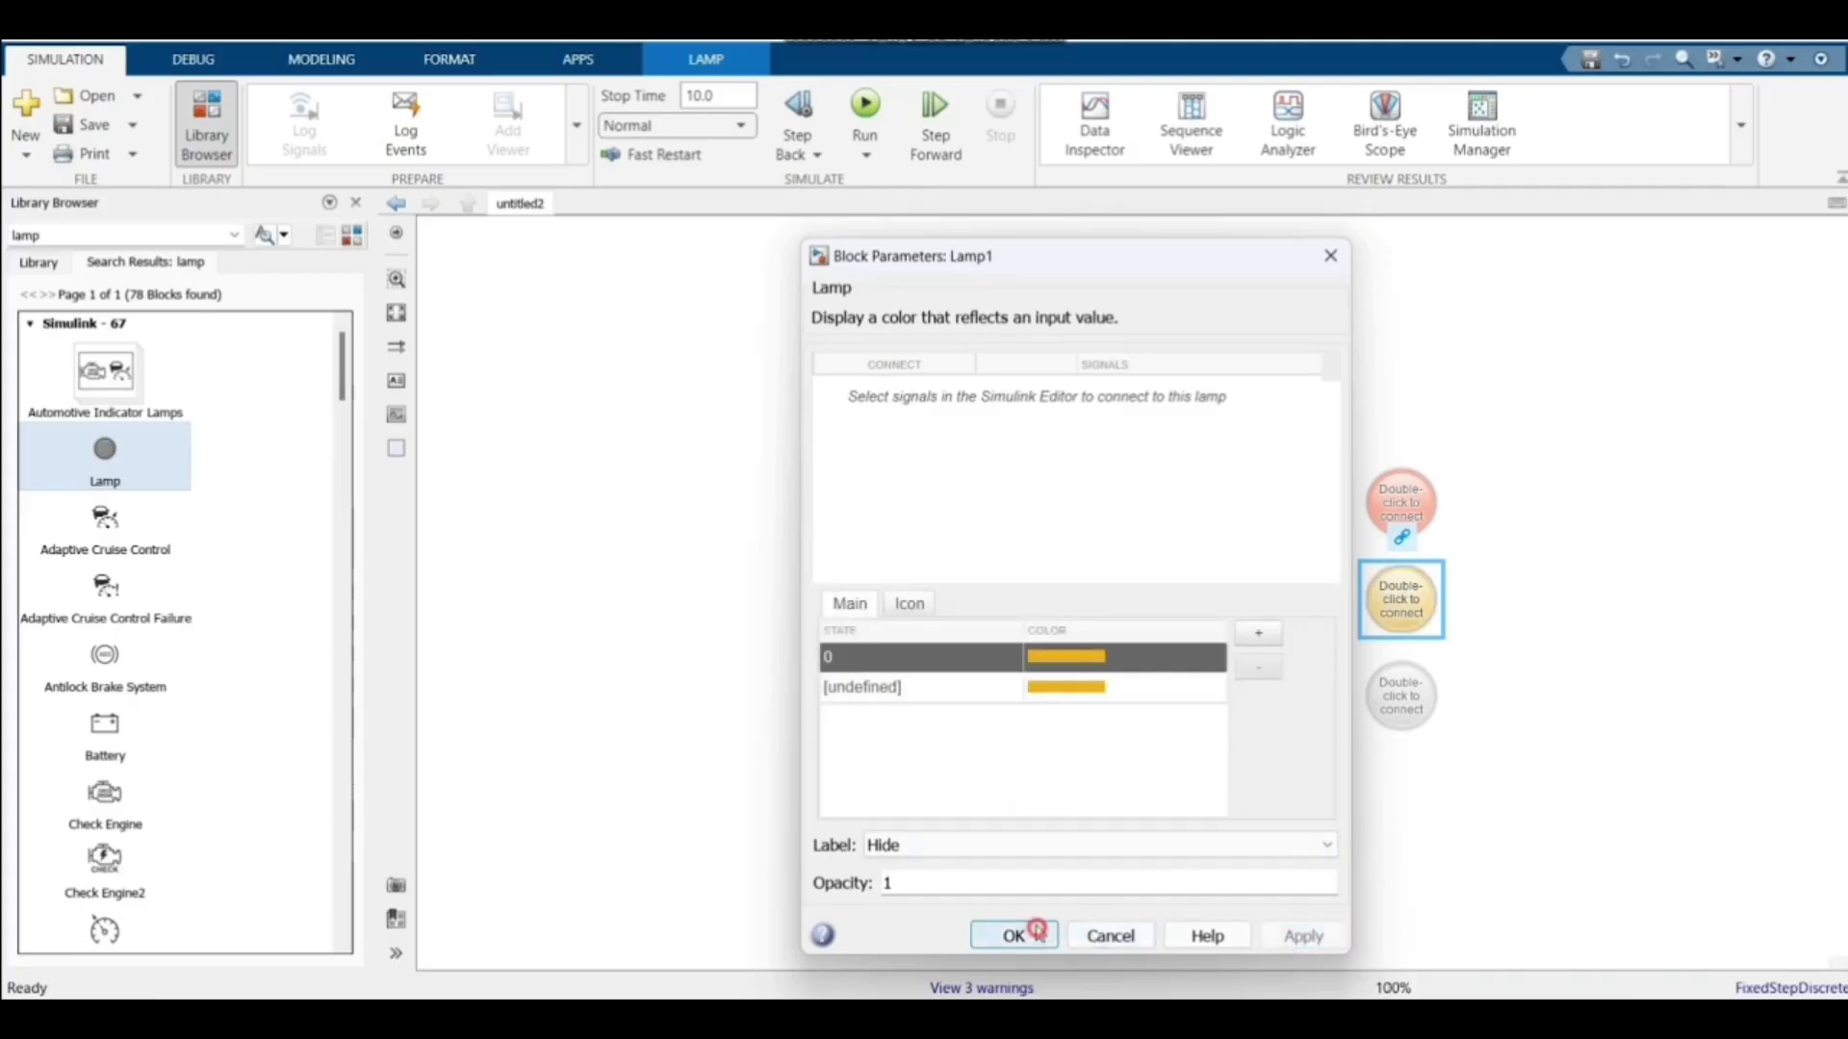
left_click(1015, 935)
Set the lower lamp's undefined state colour to green, matching state 0
double_click(1401, 700)
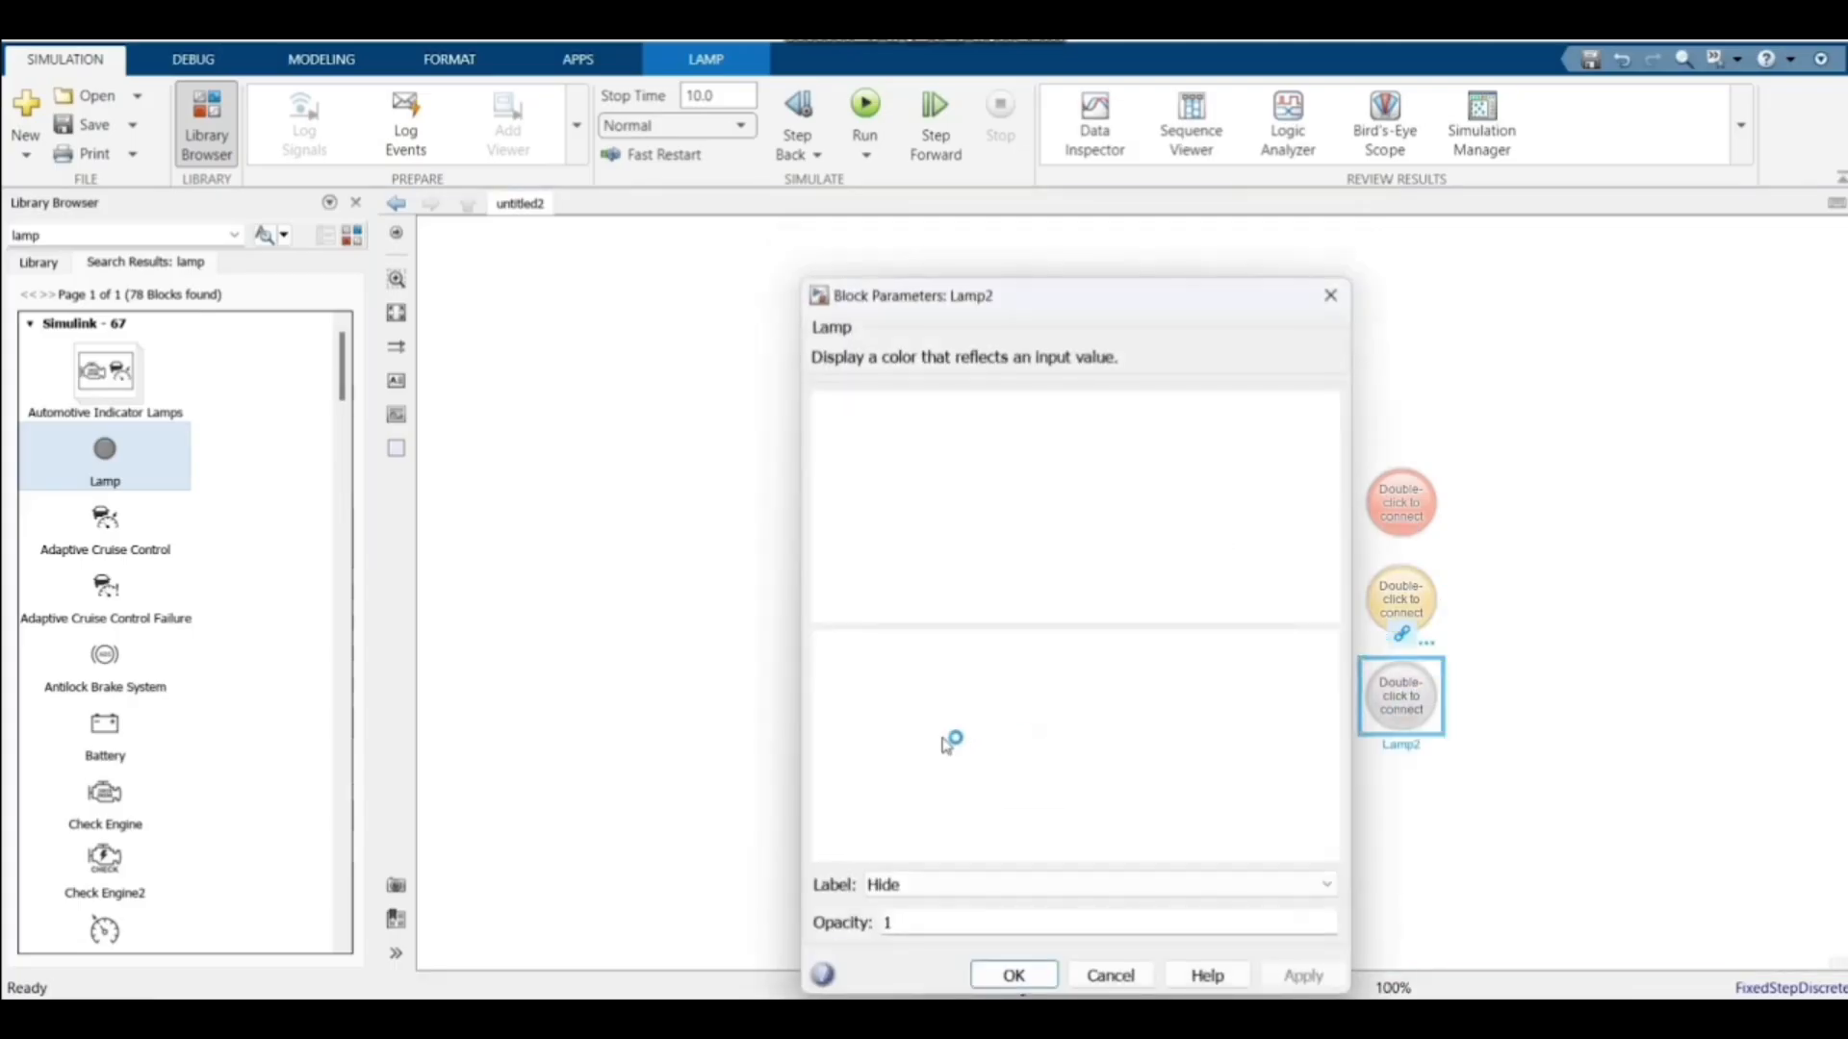
left_click(1065, 703)
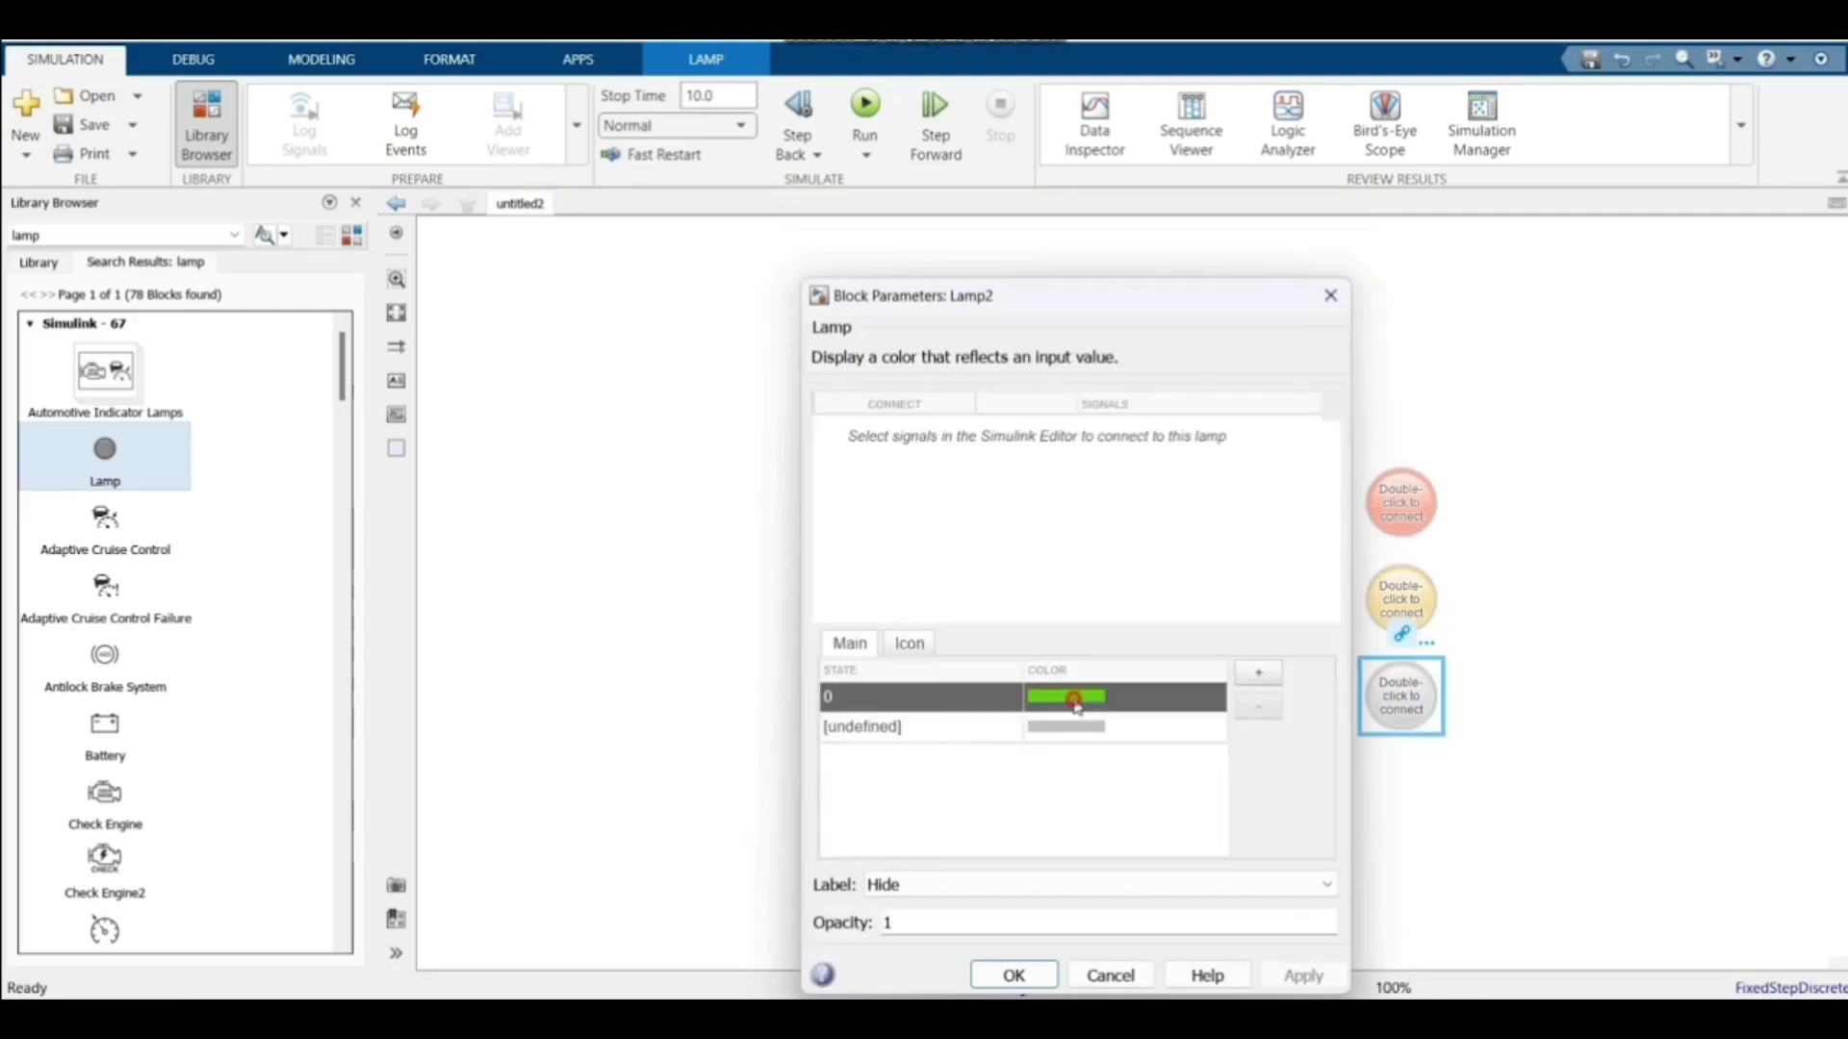
left_click(1064, 699)
left_click(1029, 839)
left_click(1066, 697)
left_click(1002, 699)
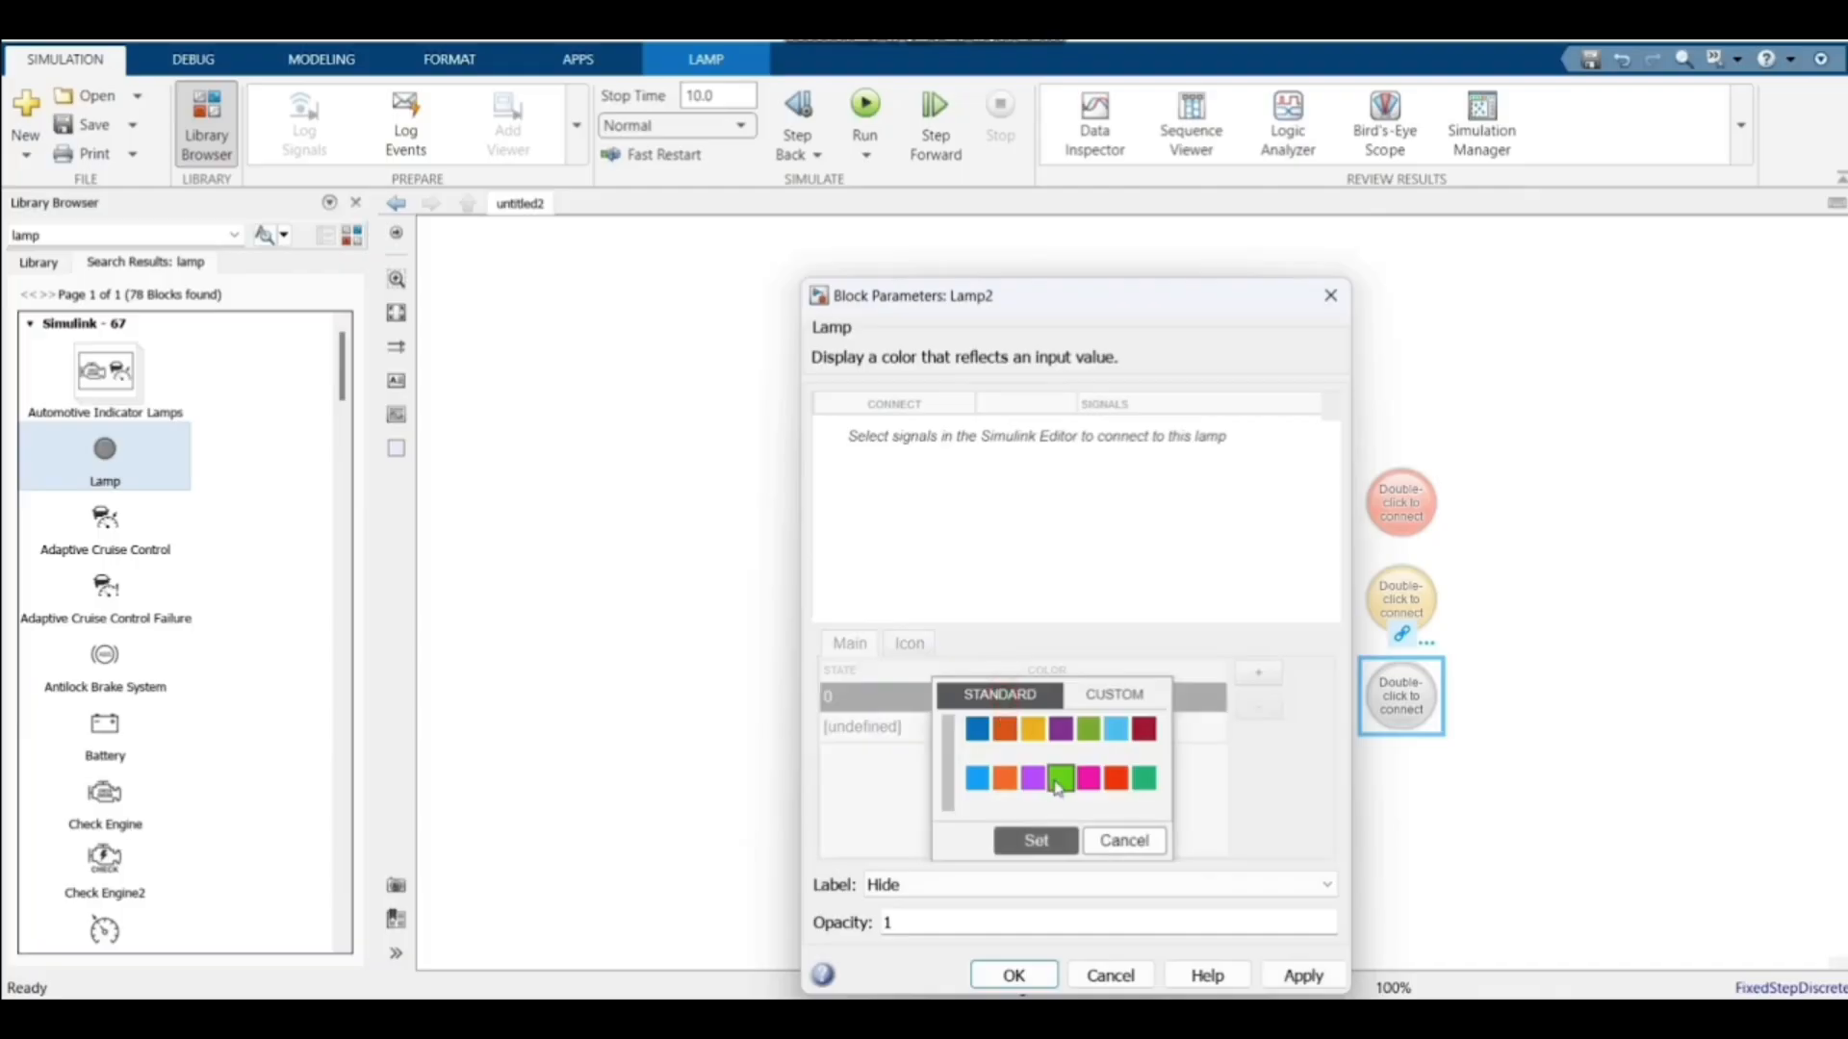
left_click(1063, 778)
left_click(1037, 841)
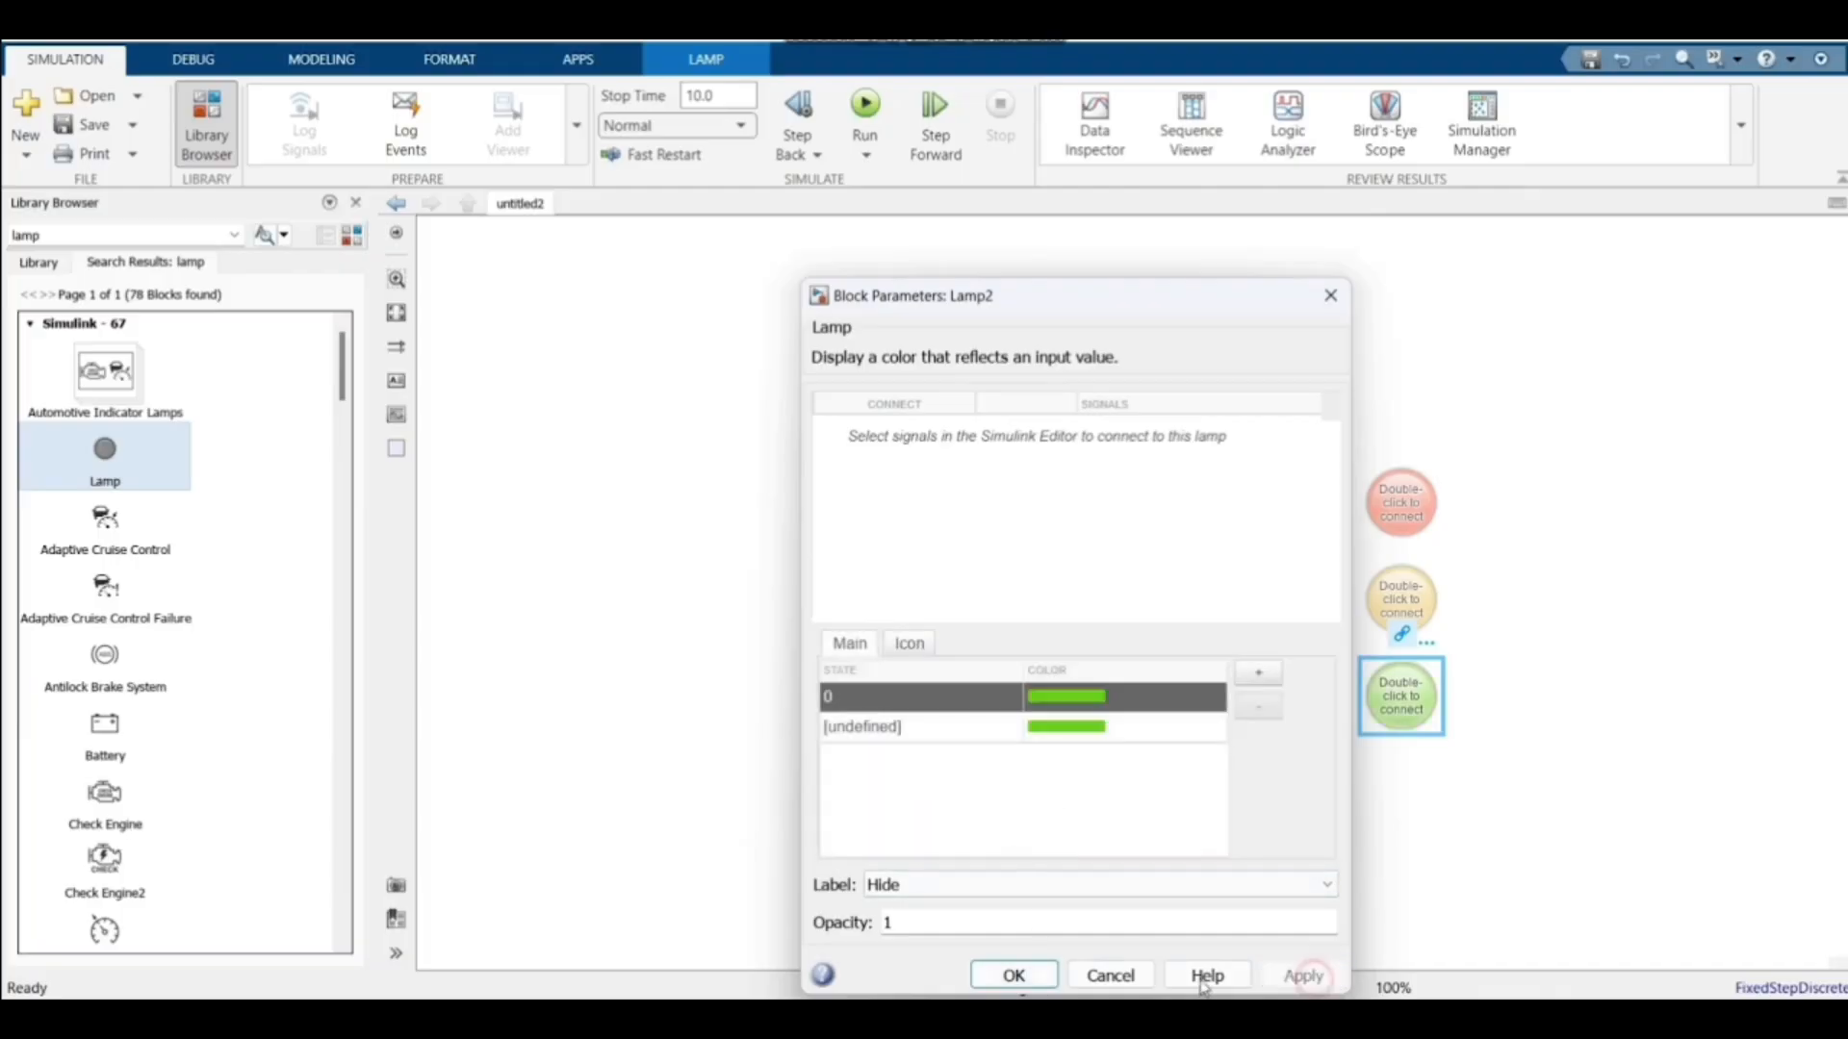
left_click(1014, 975)
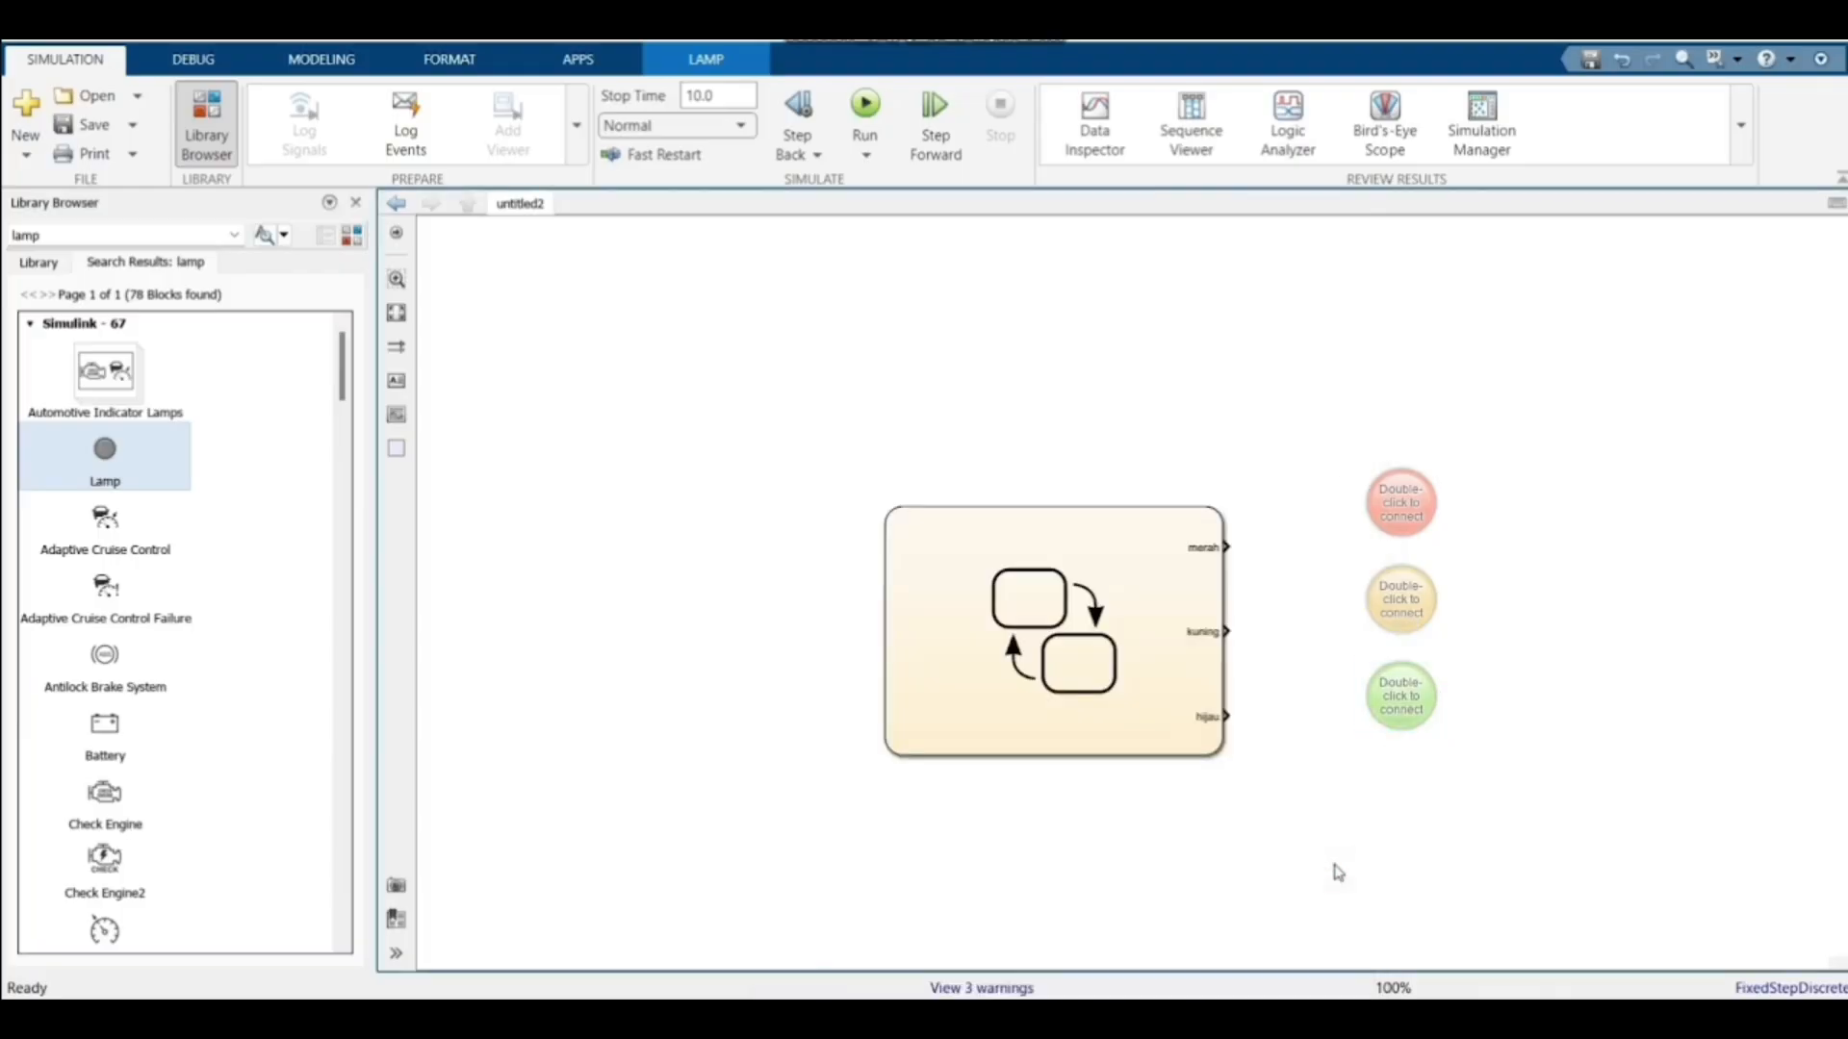
left_click(1337, 873)
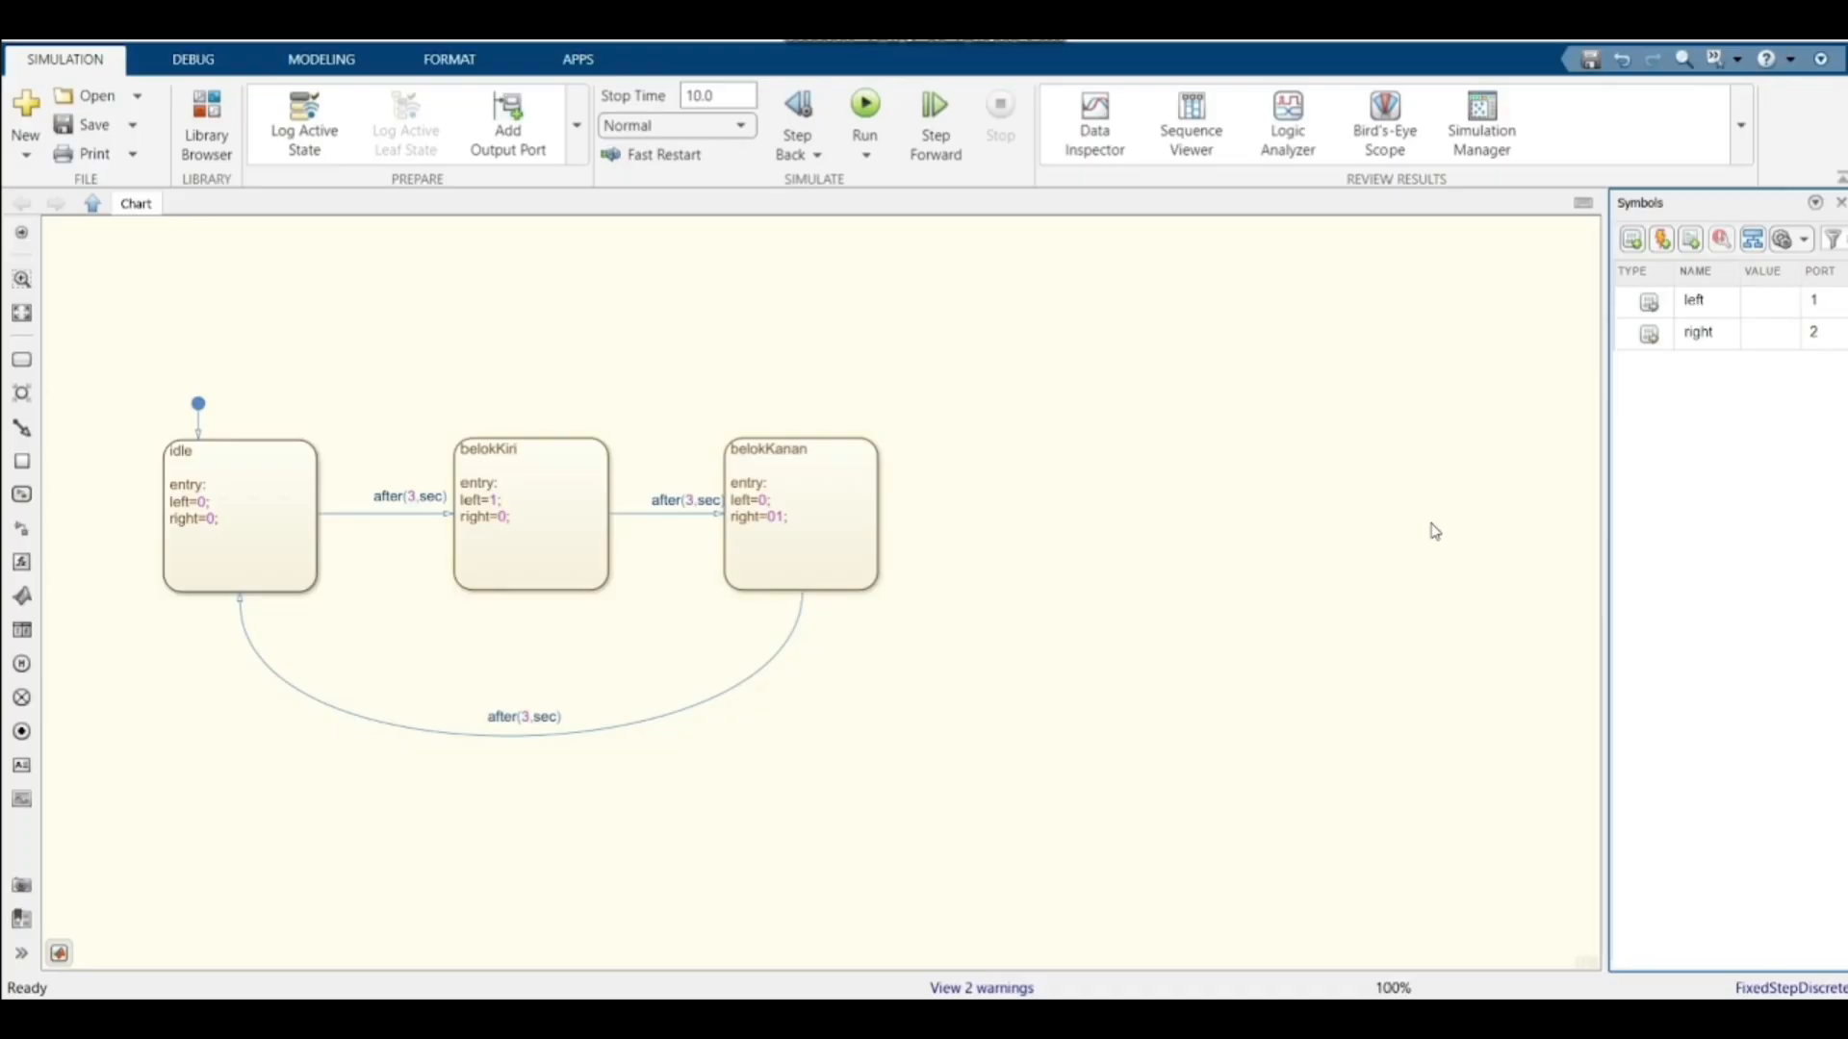
In the turn-signal chart, correct the belokKanan state's entry action to right=1;
left_click(173, 471)
left_click(453, 486)
left_click(766, 451)
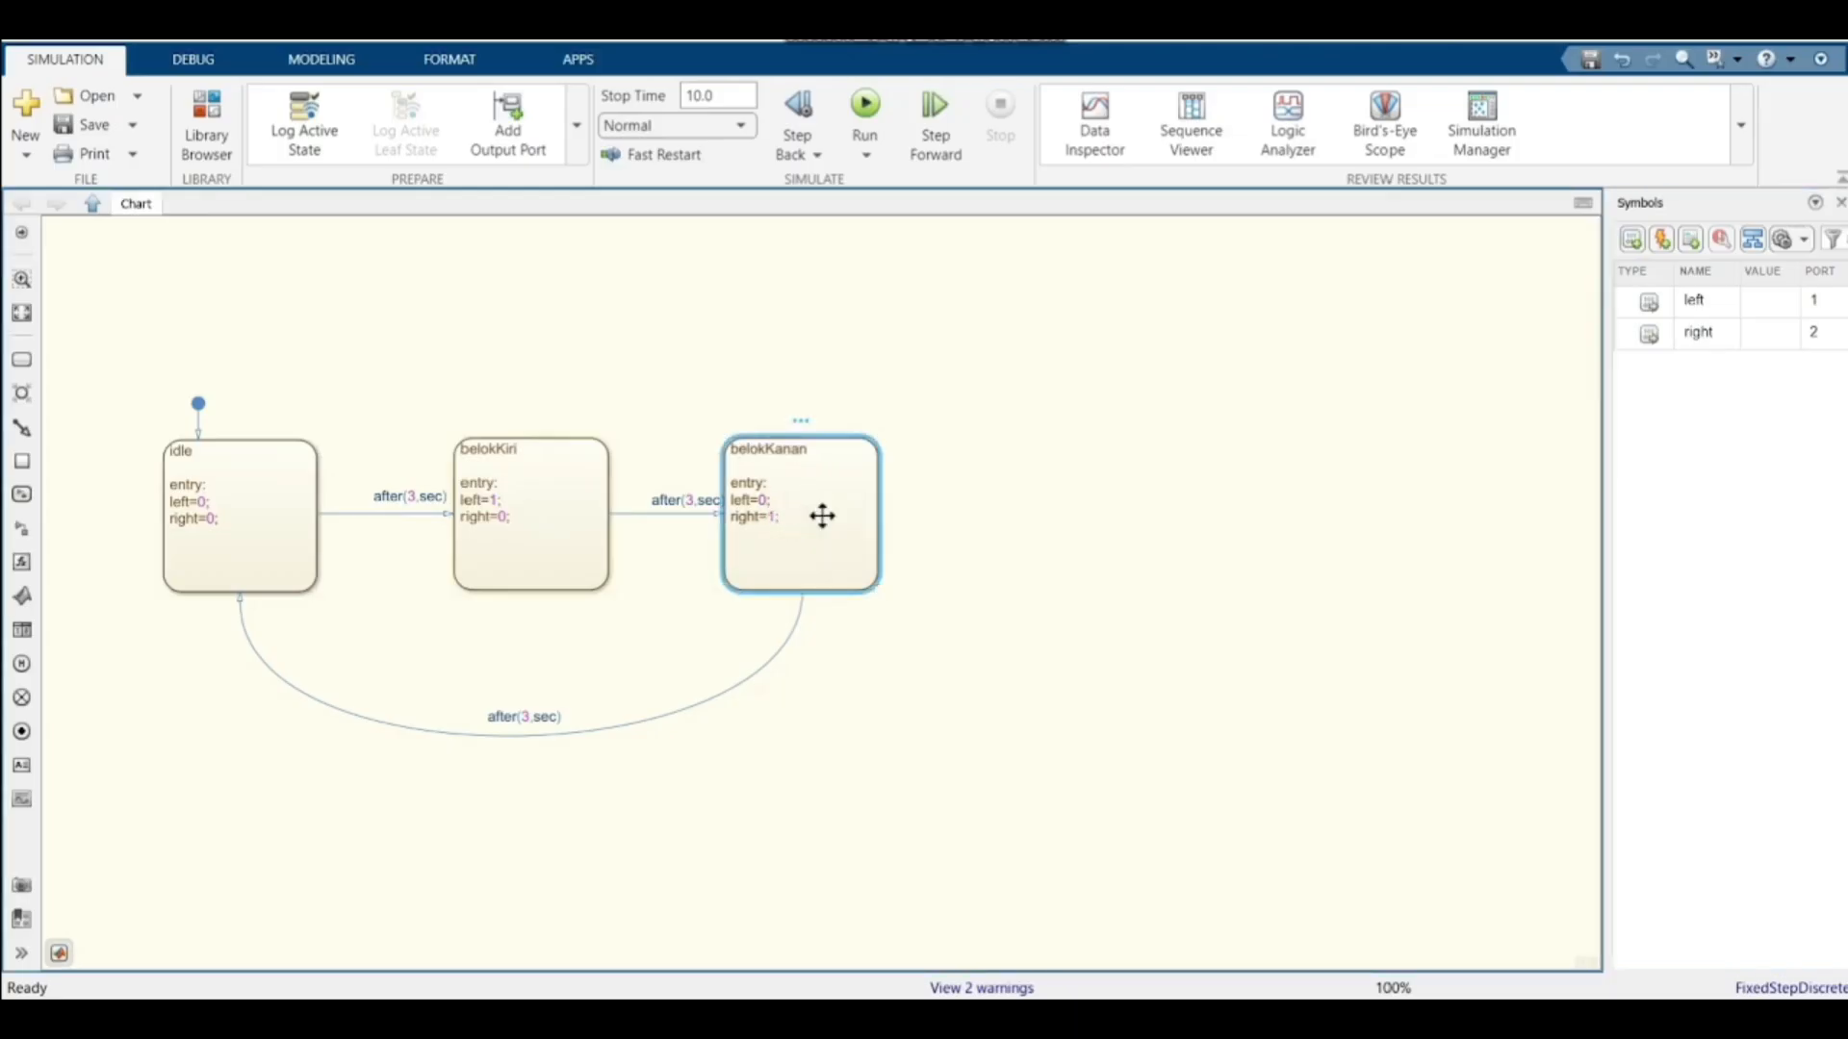
left_click(930, 508)
left_click(736, 515)
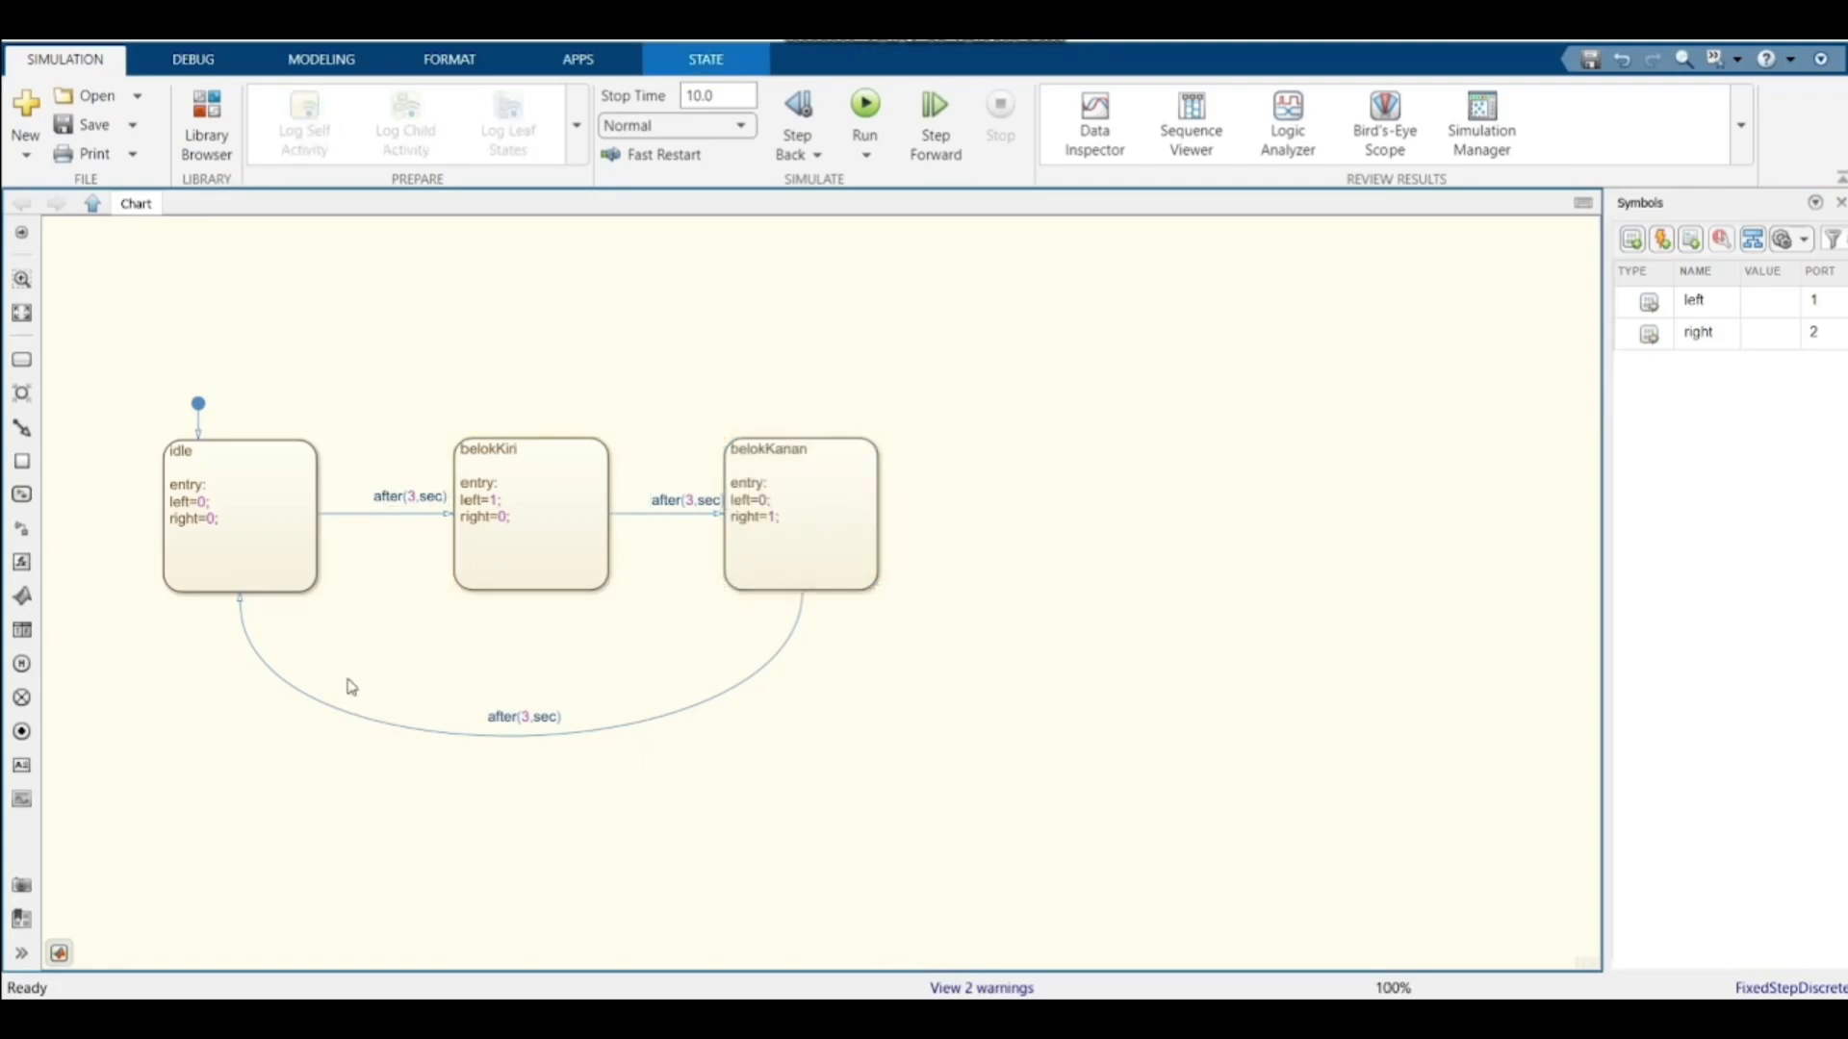
Run the simulation of the turn-signal chart with states idle, belokKiri and belokKanan
left_click(313, 593)
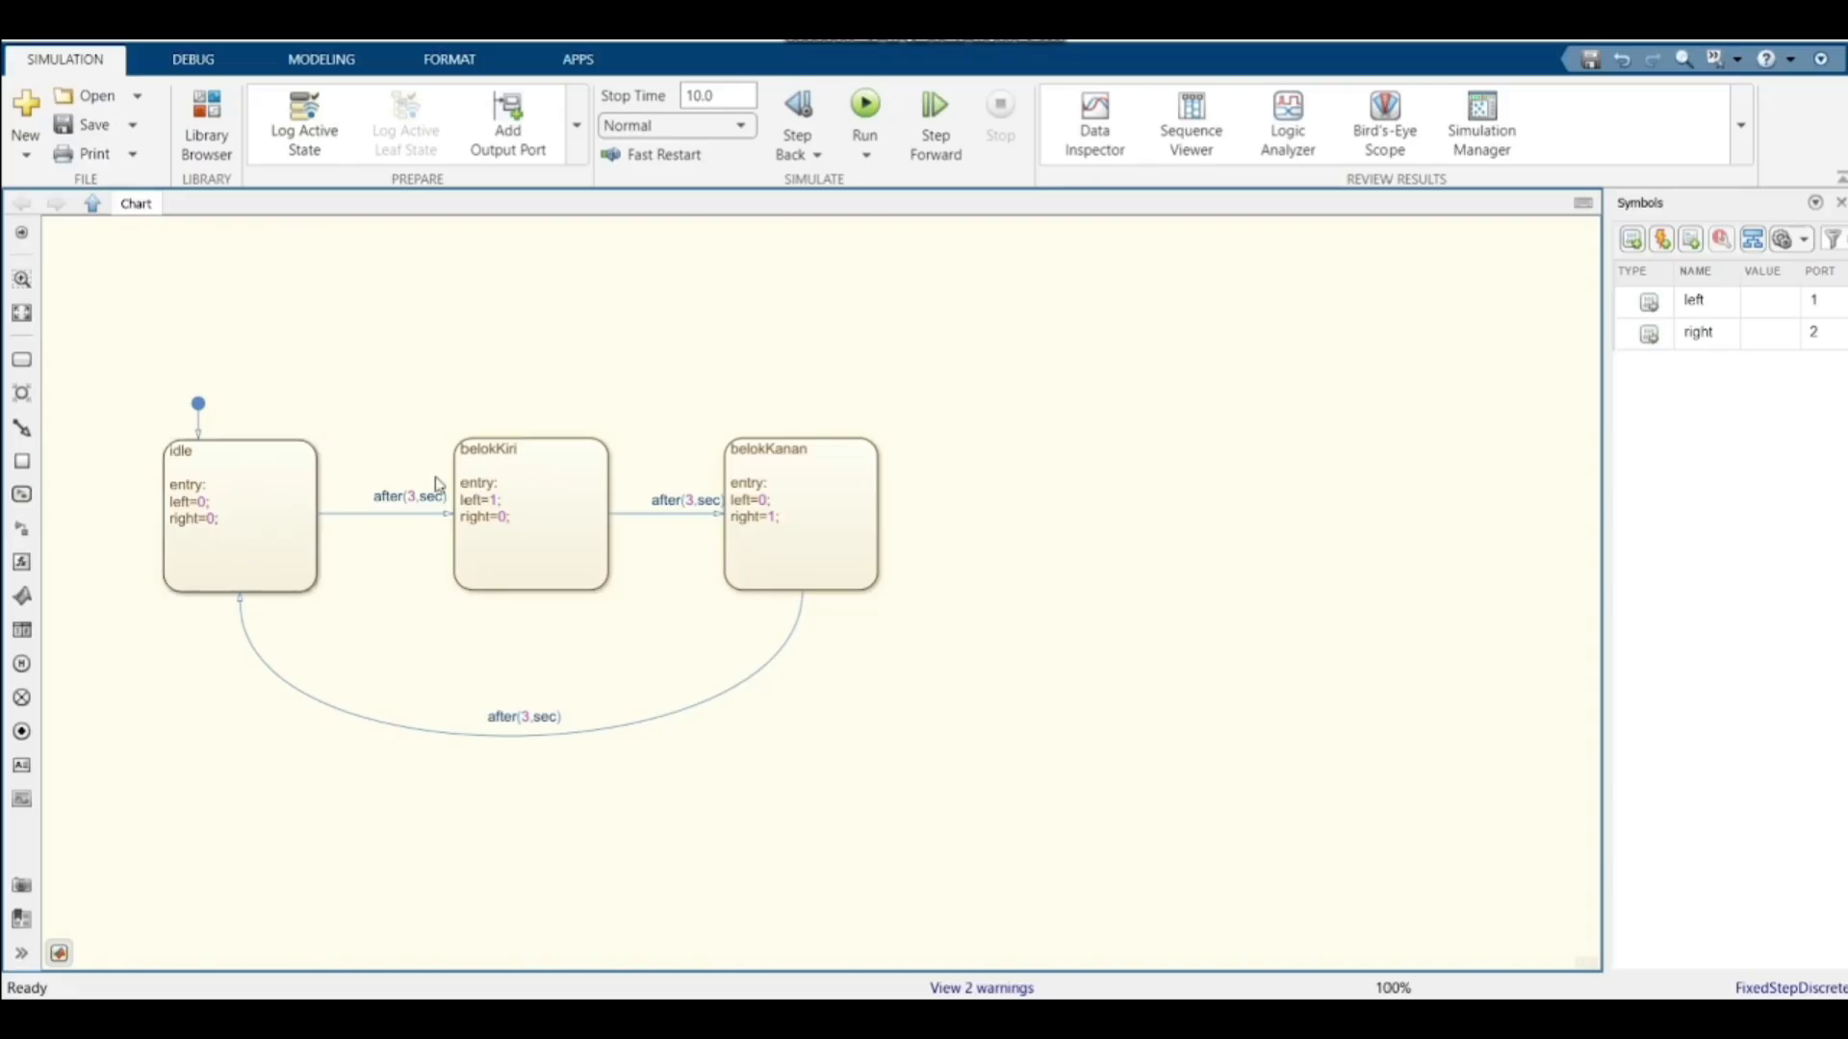
left_click(464, 465)
left_click(723, 491)
left_click(869, 108)
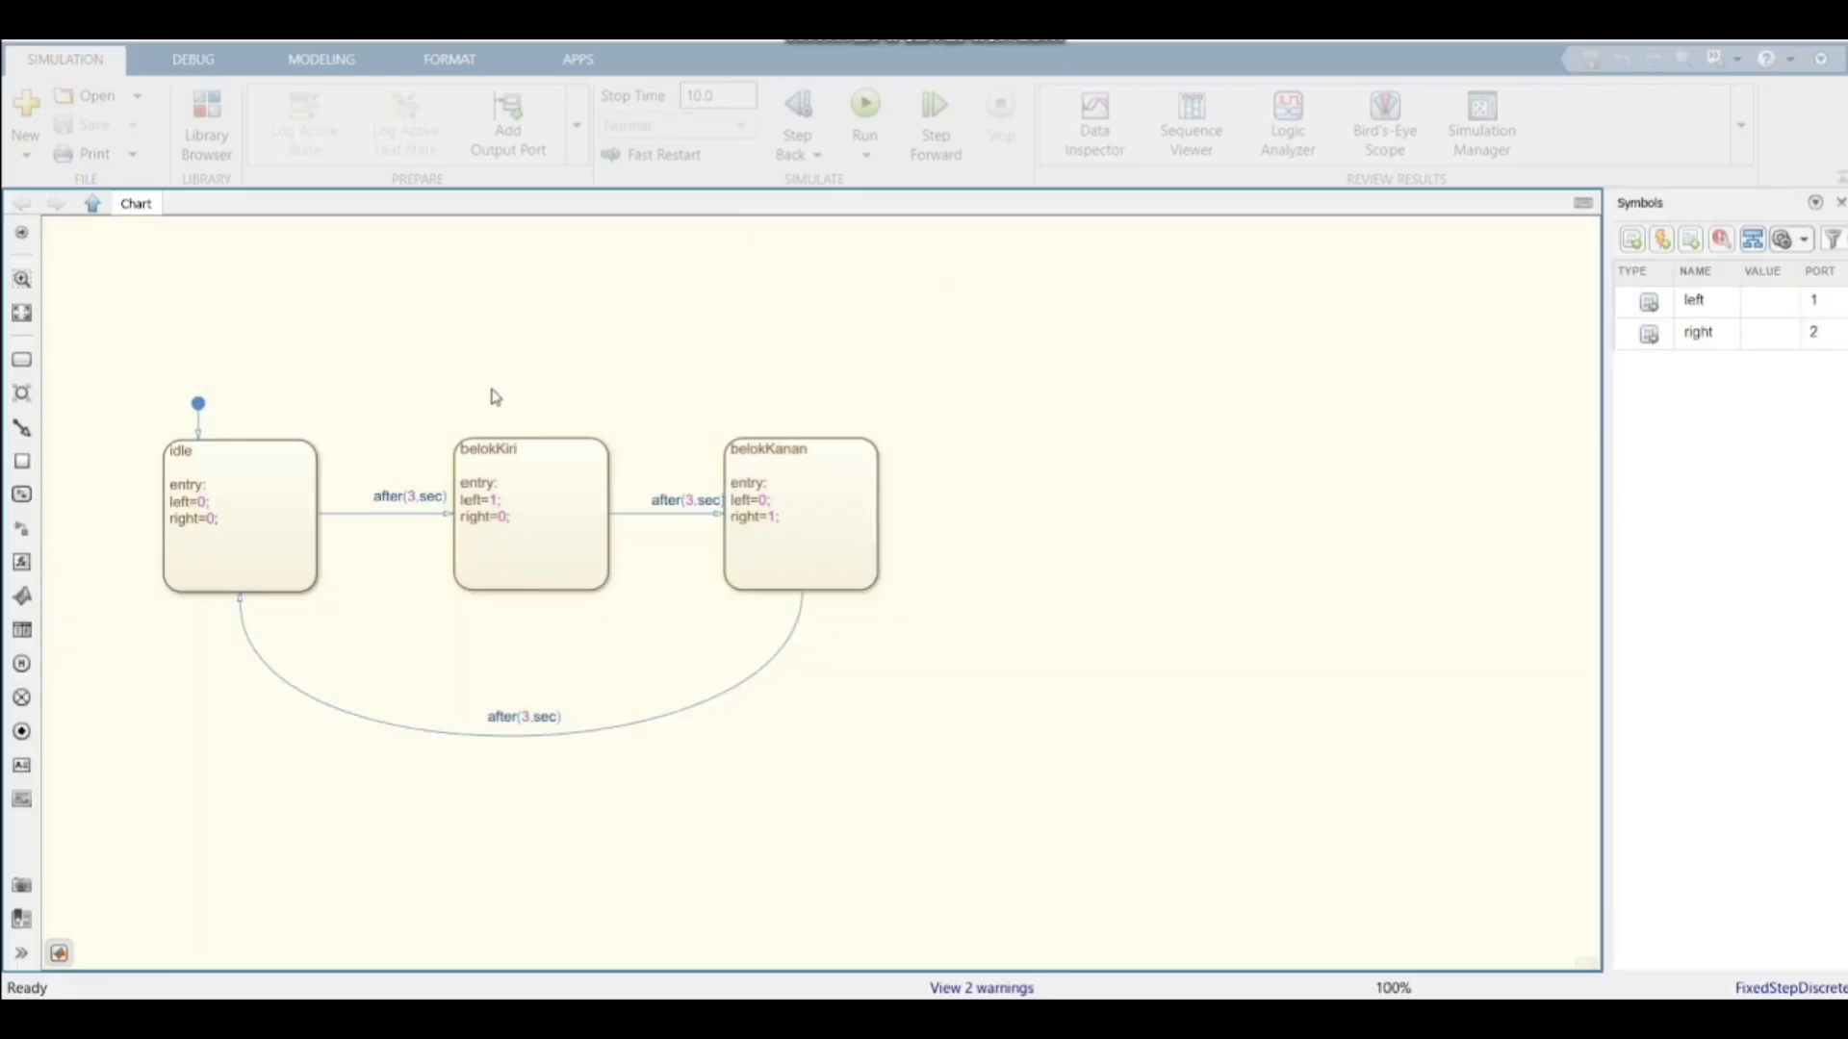
Set the chart's animation speed to Slow and run the turn-signal simulation again
left_click(195, 60)
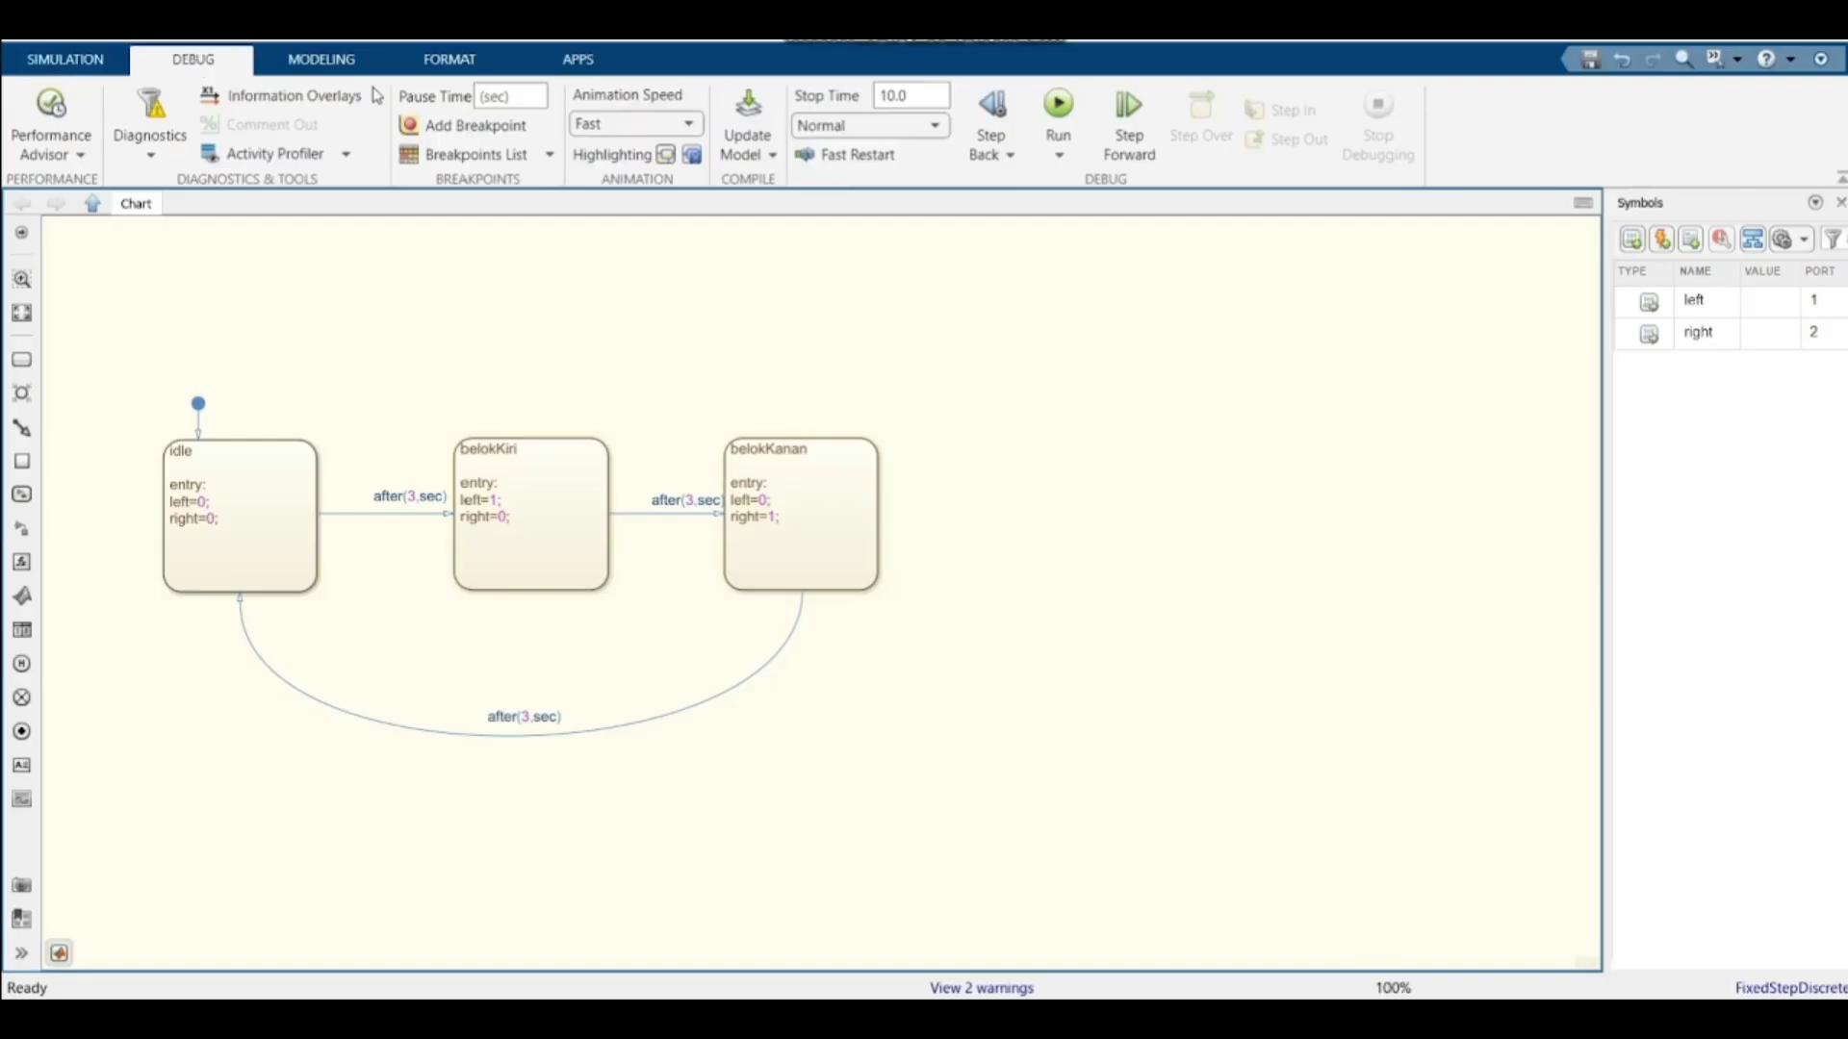
left_click(627, 125)
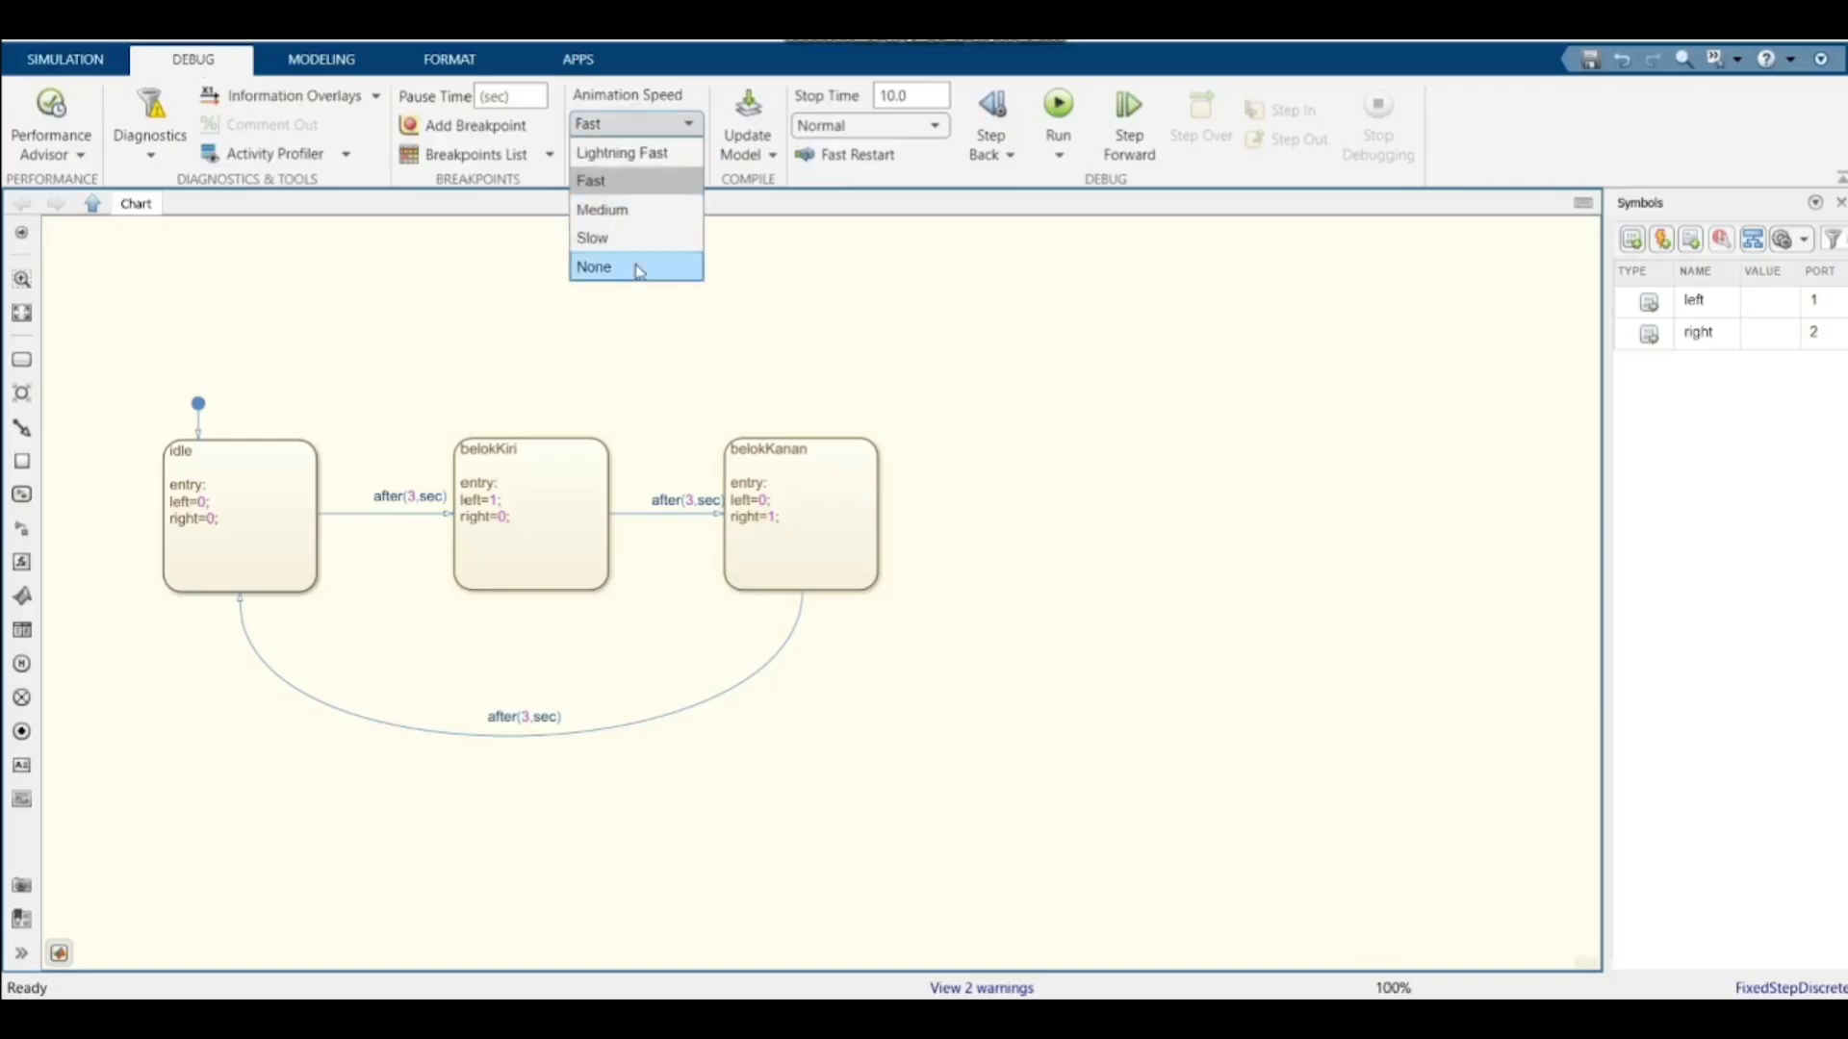
left_click(635, 239)
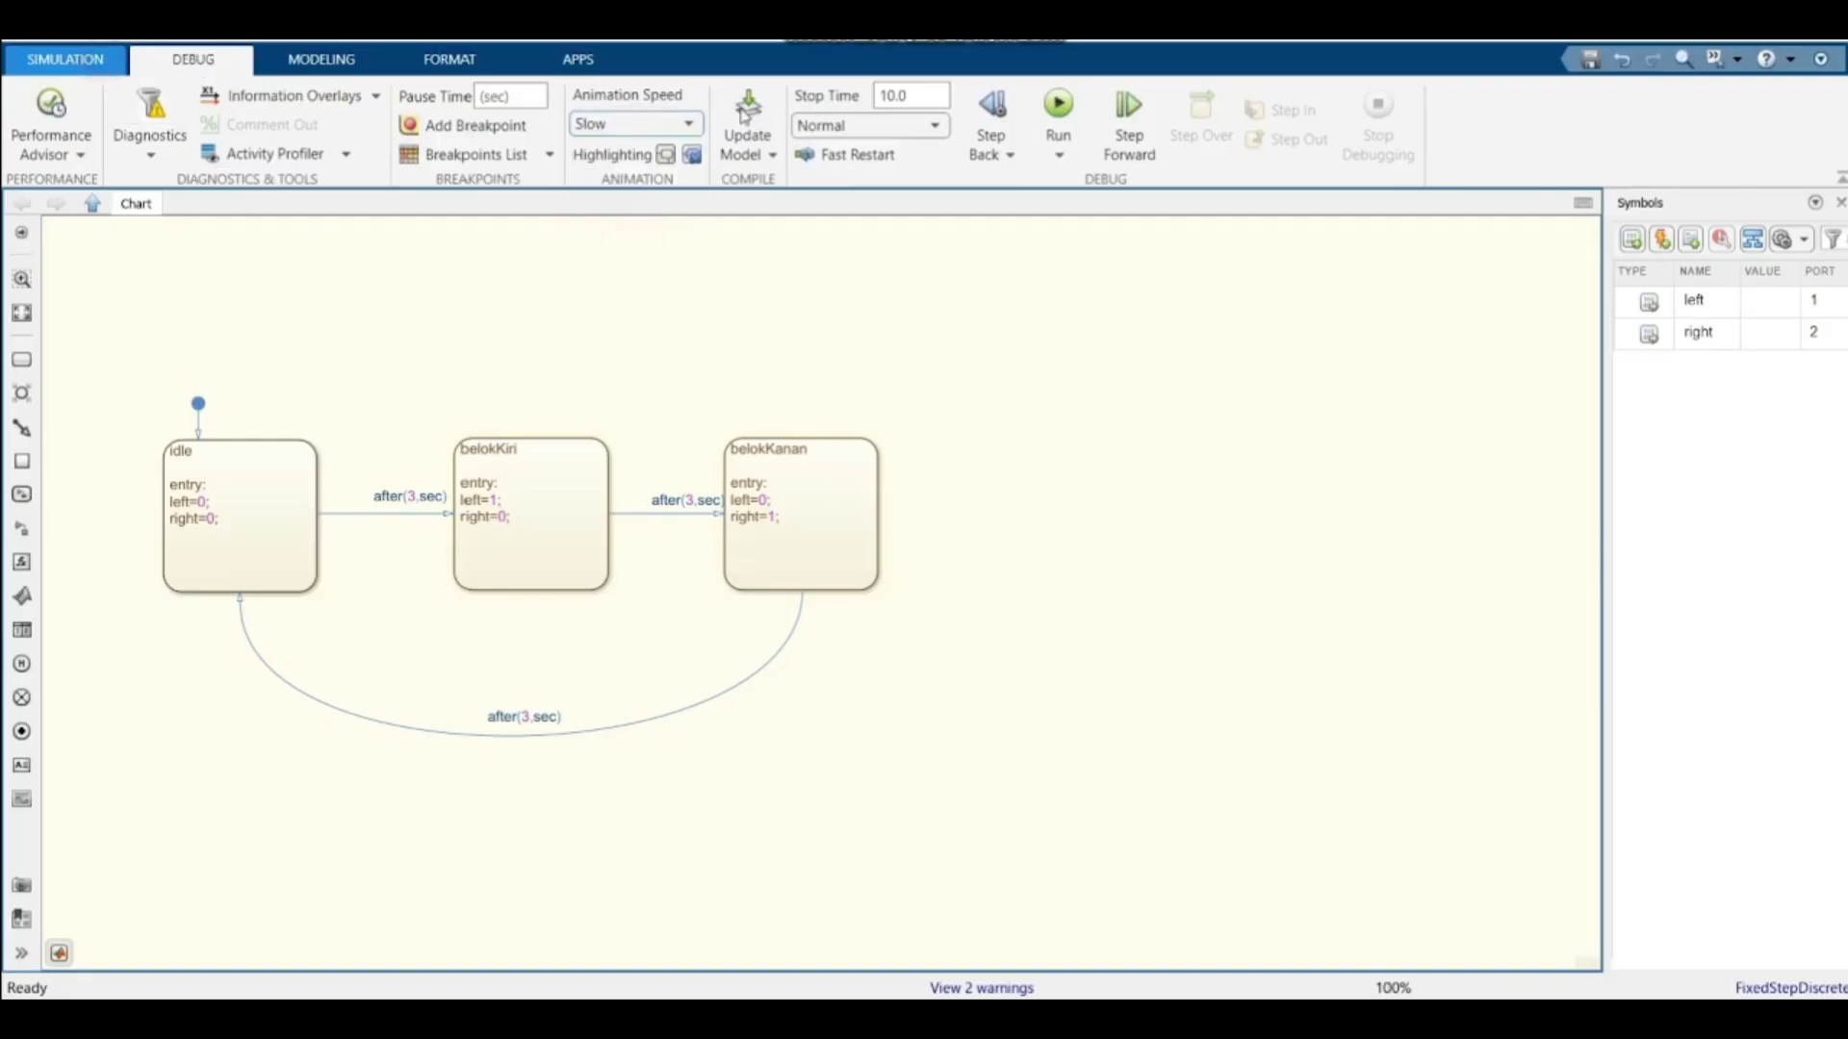
left_click(96, 60)
left_click(871, 113)
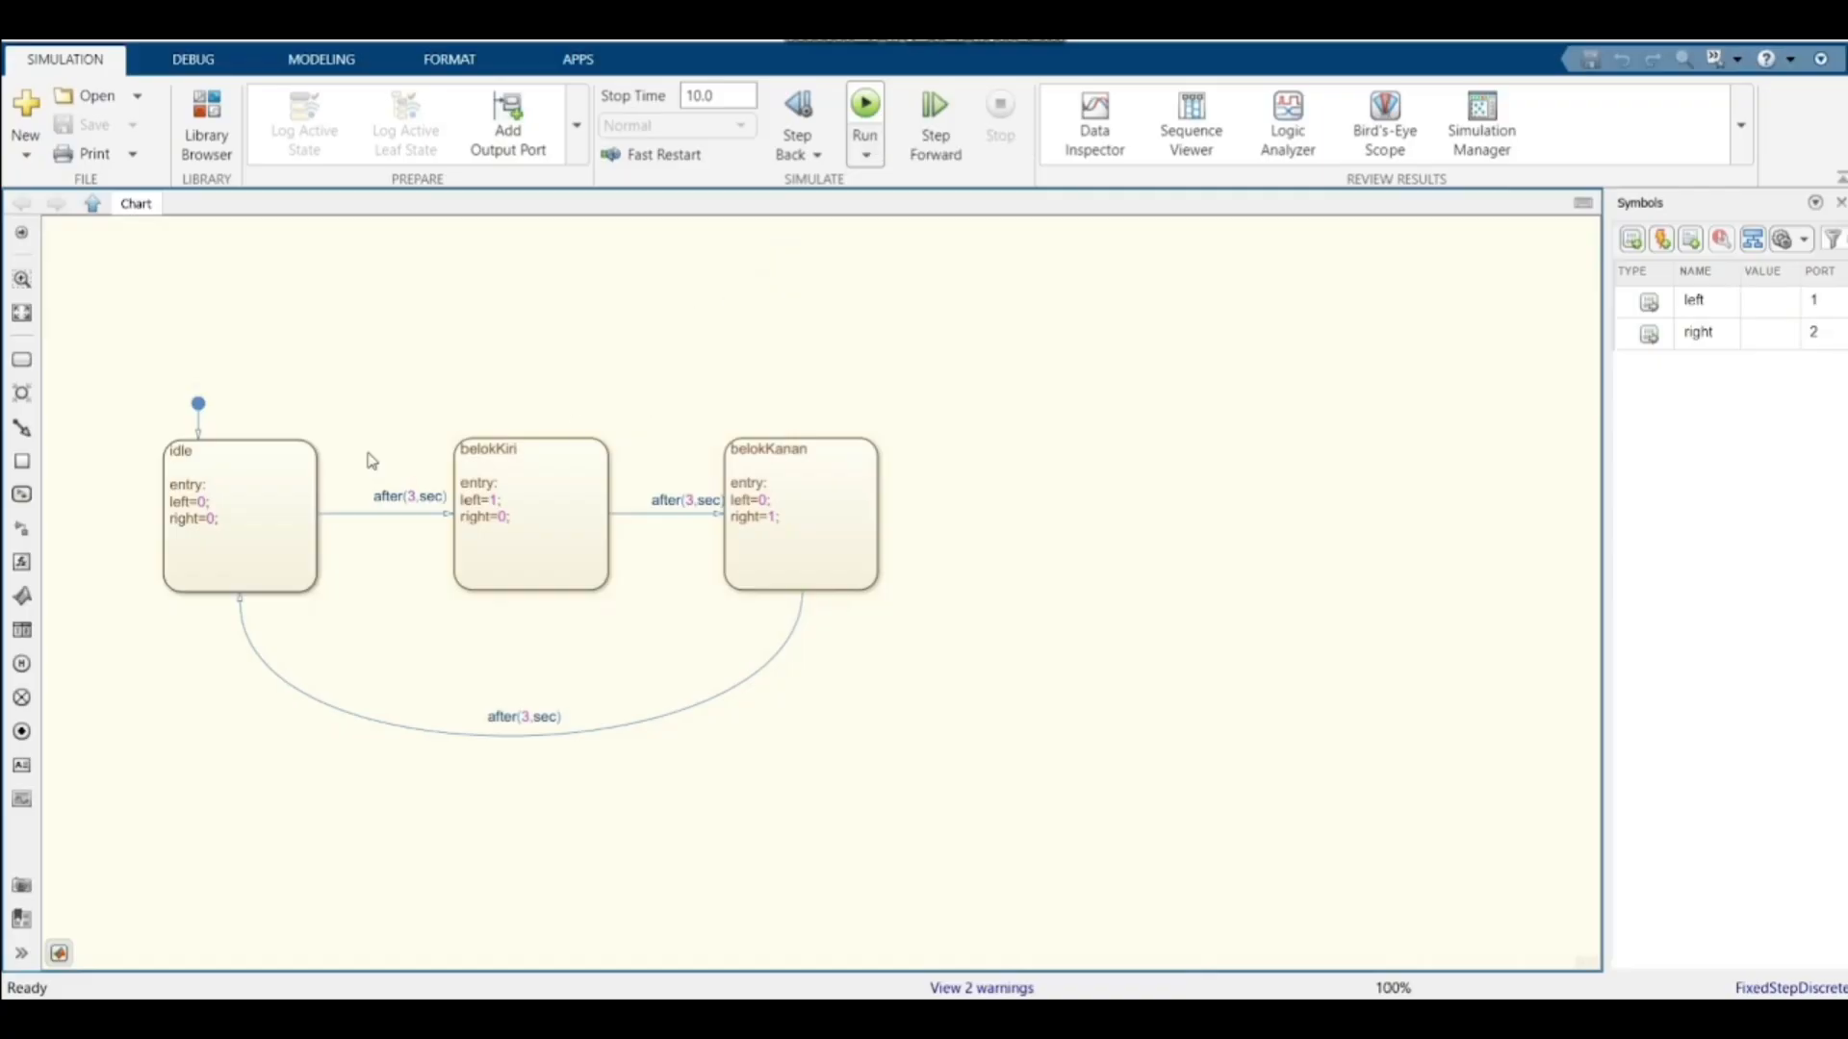
left_click(741, 510)
left_click(675, 589)
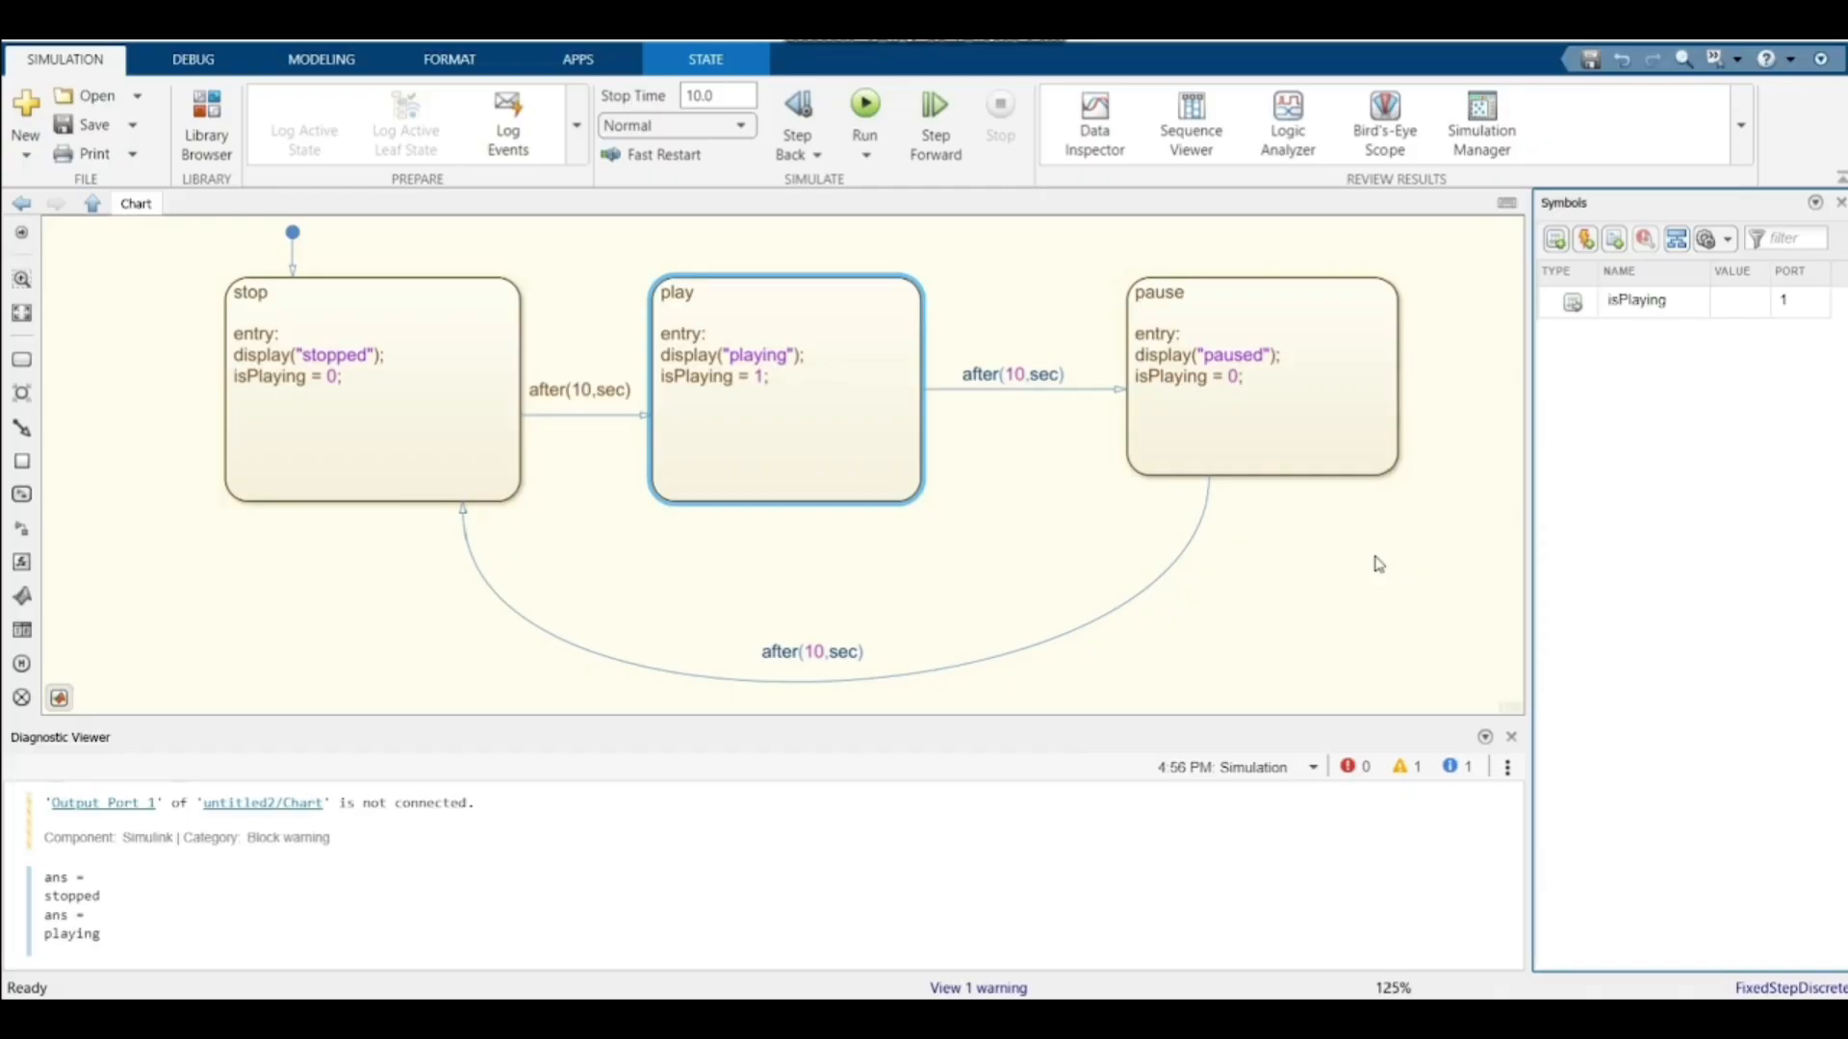
Check the animation speed options for the chart with states stop, play and pause, leaving Fast selected
left_click(834, 453)
left_click(210, 59)
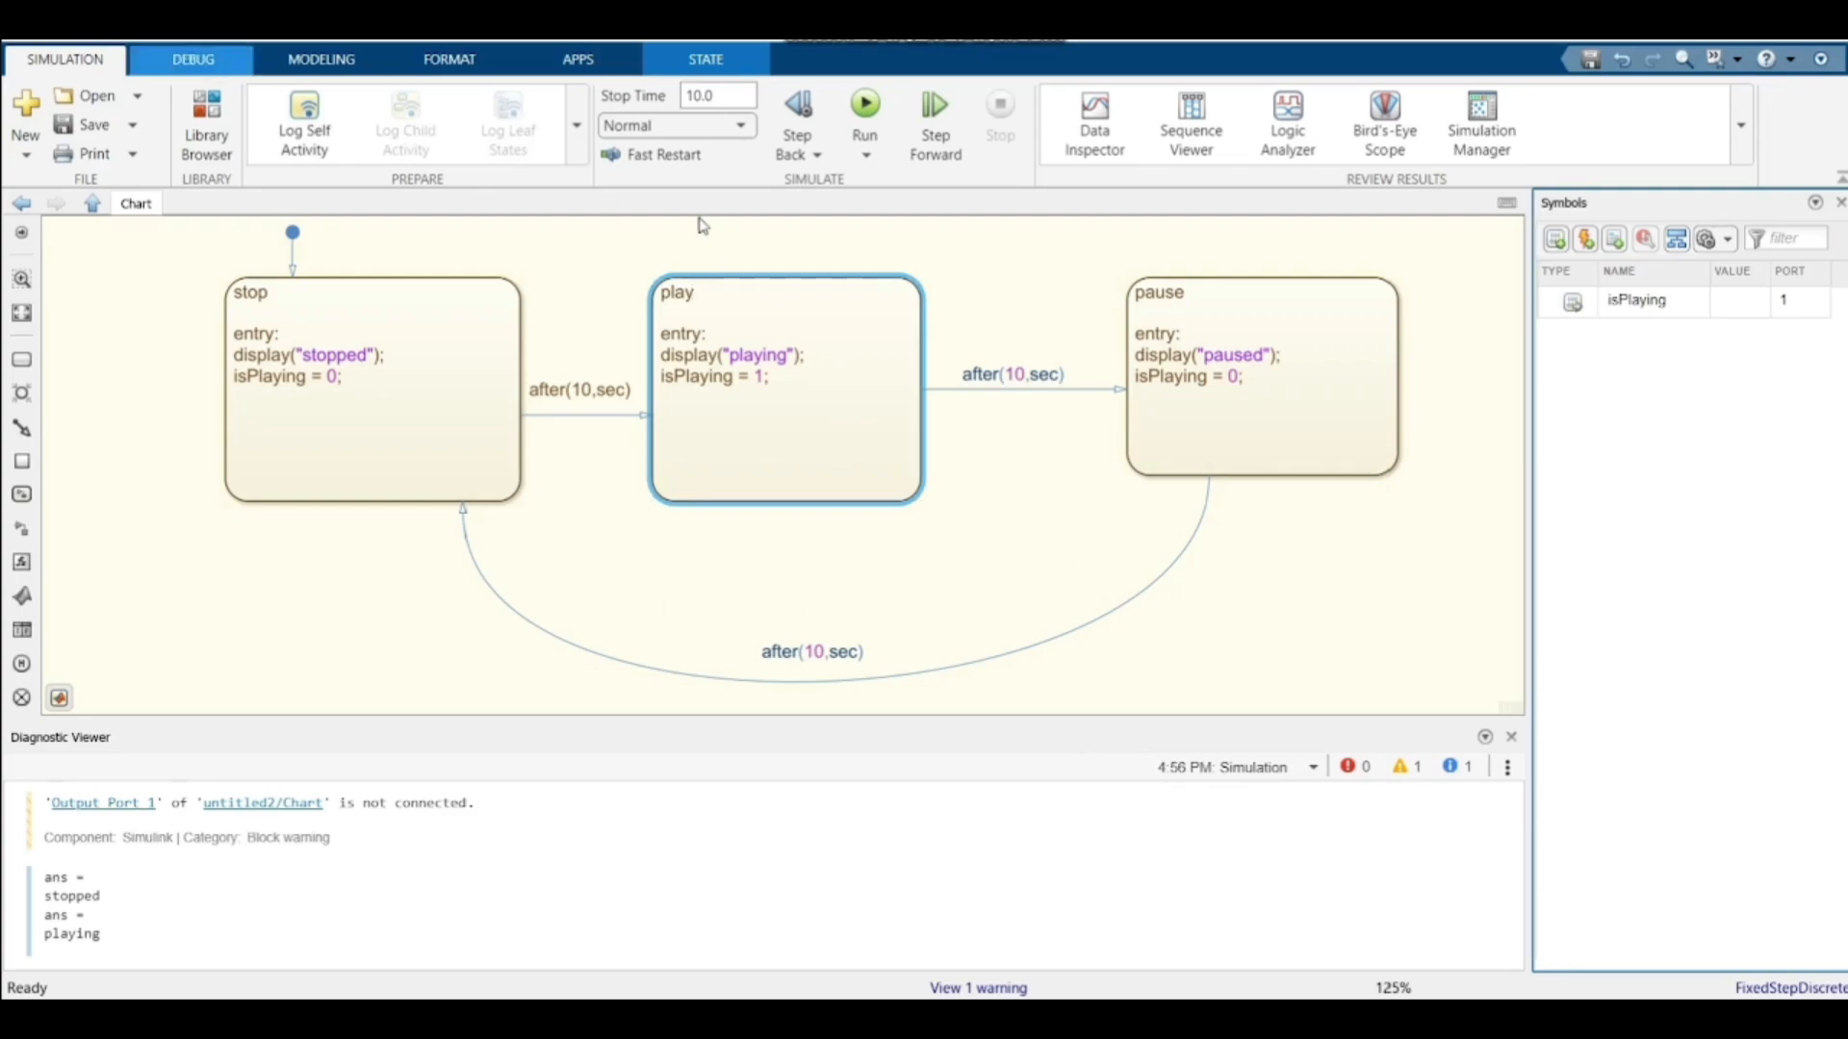
left_click(684, 117)
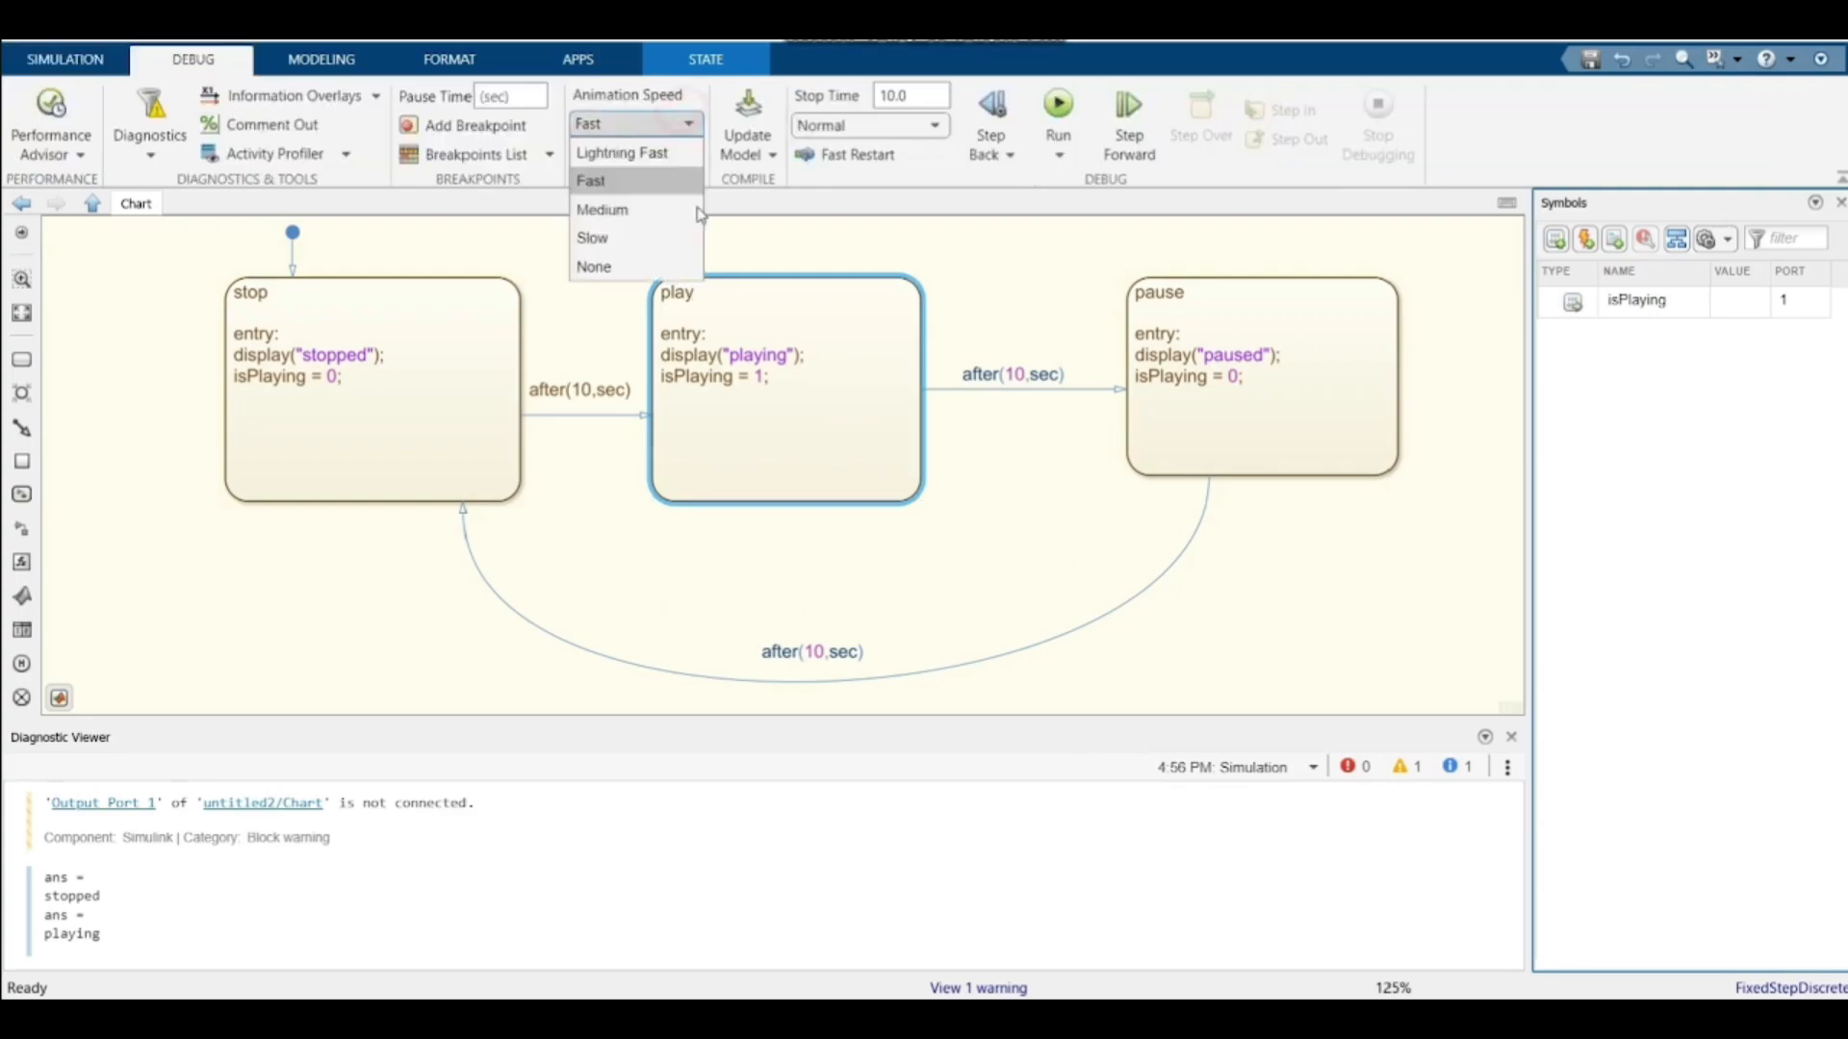
left_click(553, 227)
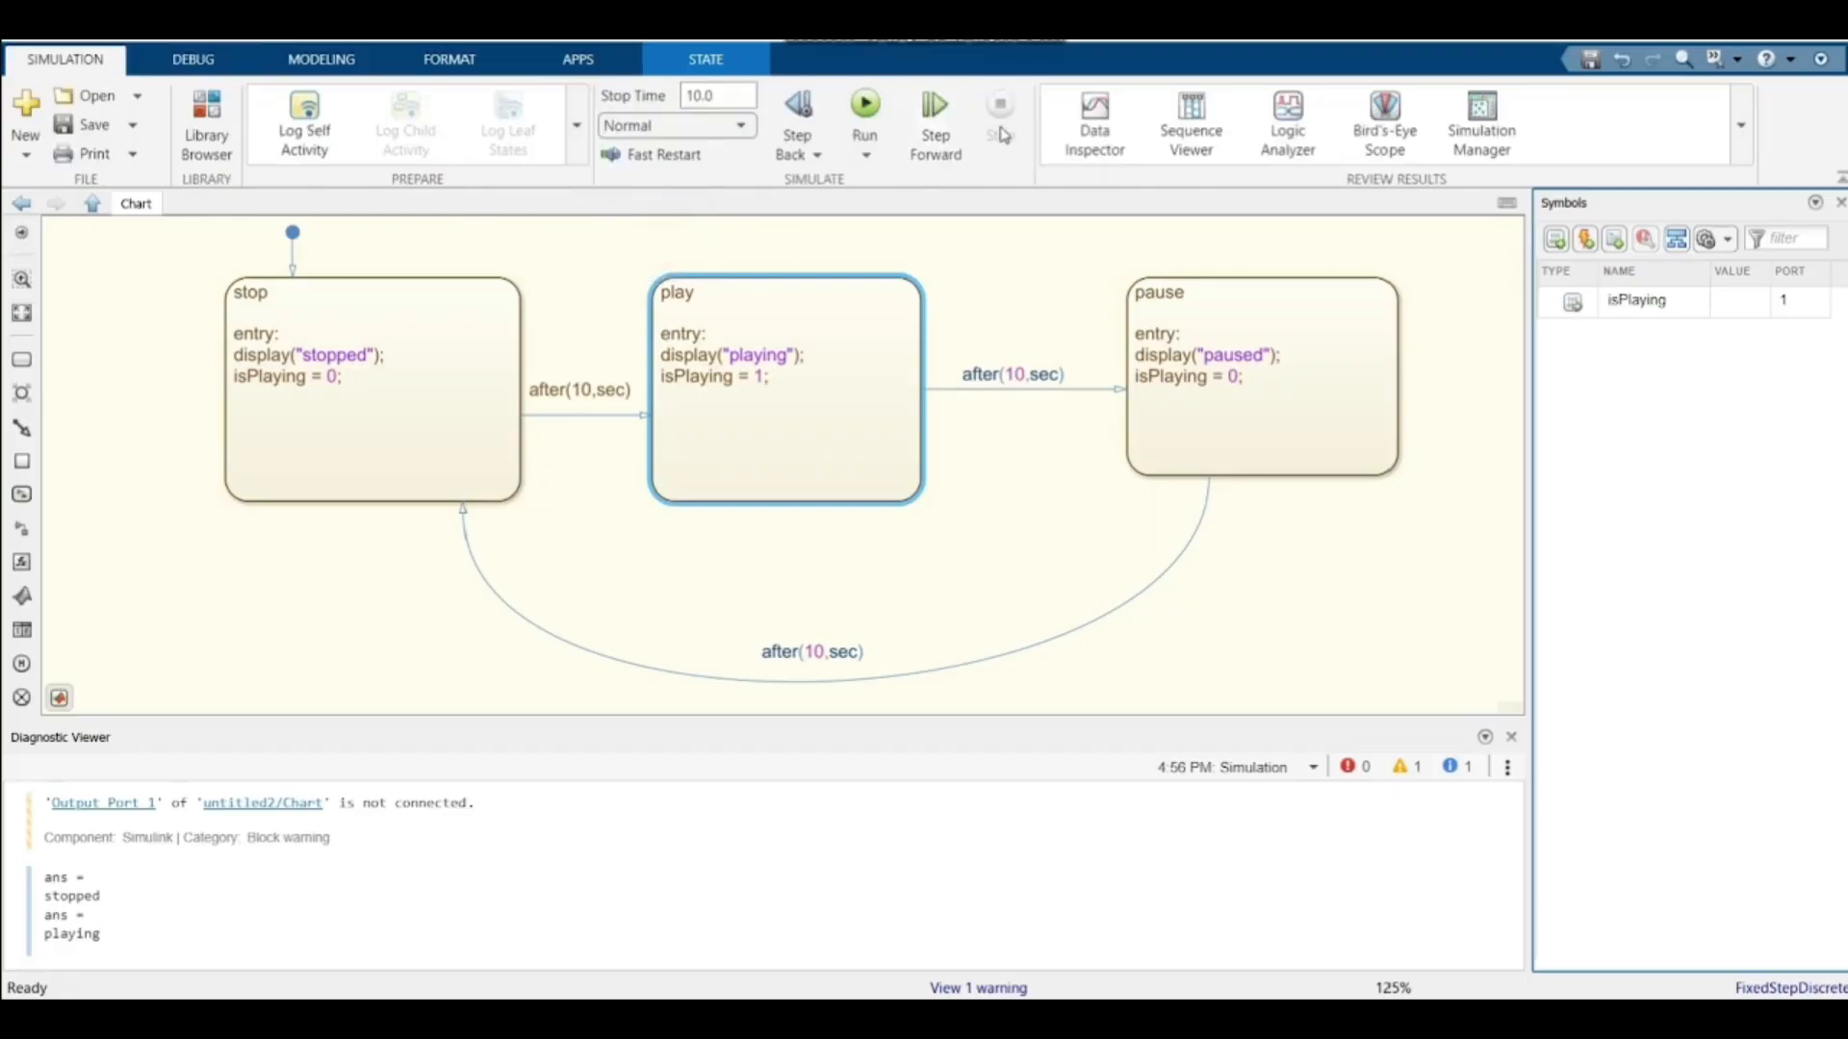
Run the simulation of the media player chart and follow its stop, play and pause states
left_click(865, 106)
left_click(348, 332)
left_click(741, 365)
left_click(1179, 401)
left_click(1232, 497)
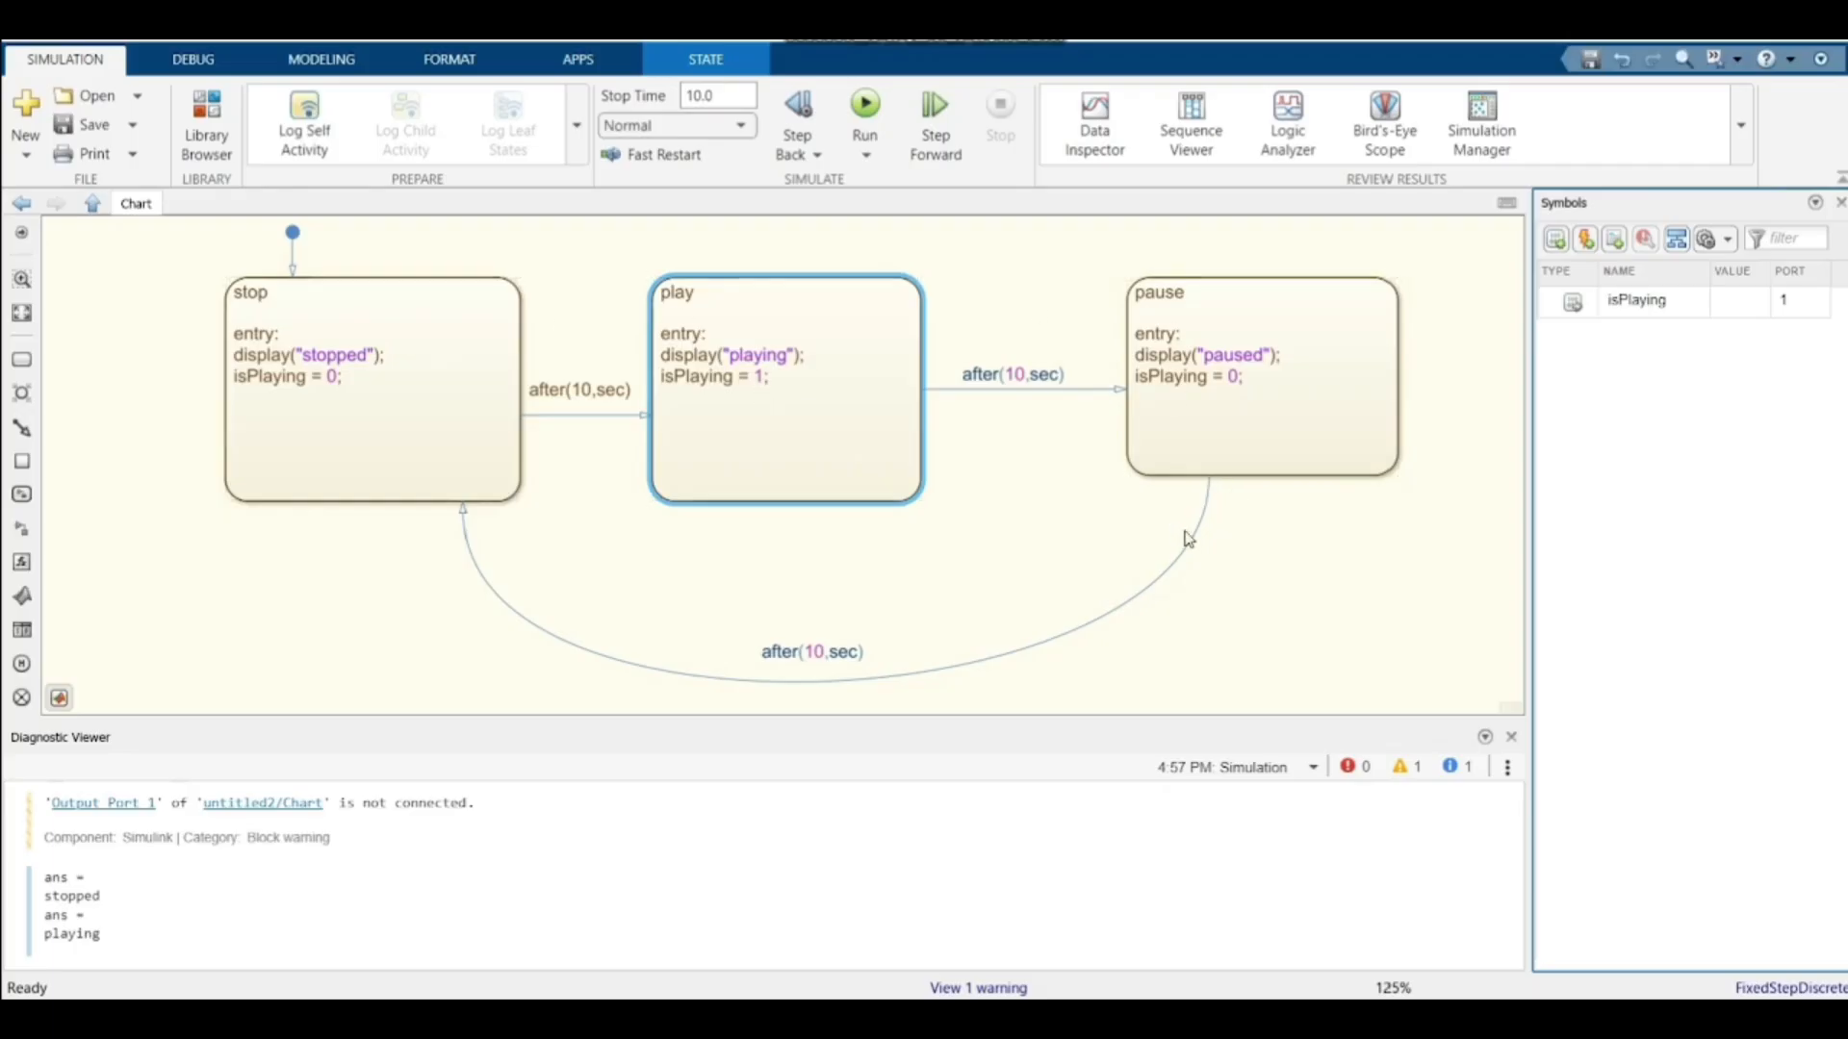